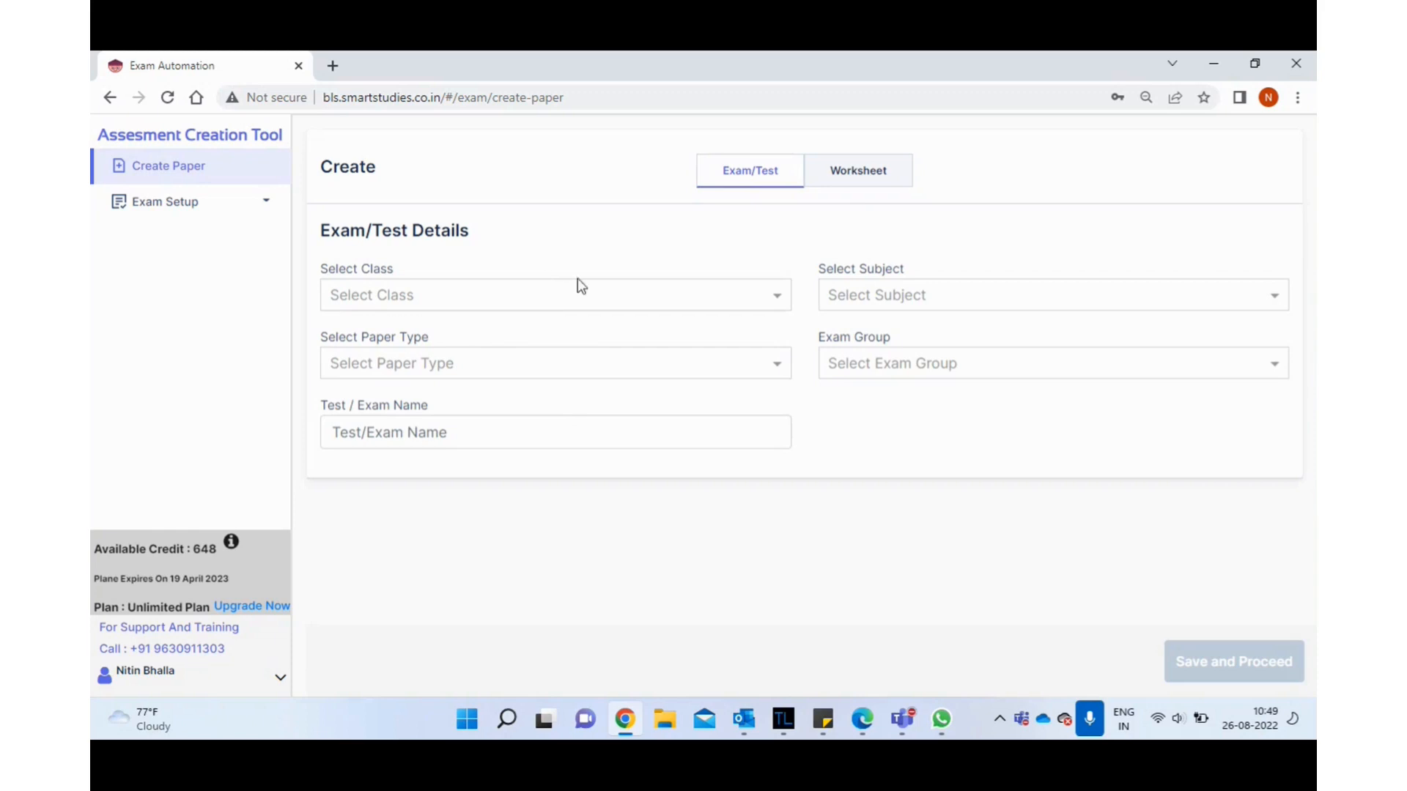
Set the exam's class to 10th and its subject to Mathematics
left_click(571, 302)
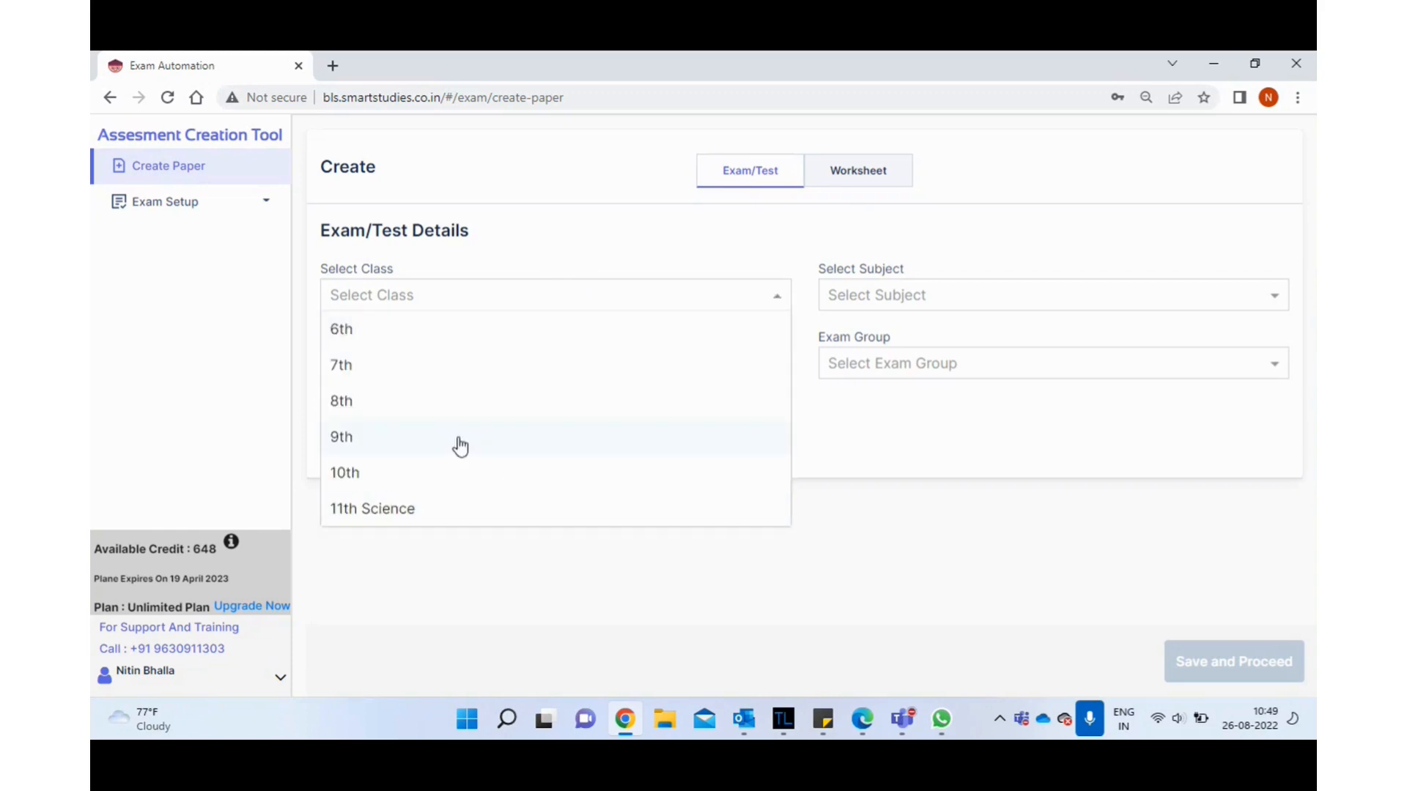
left_click(455, 476)
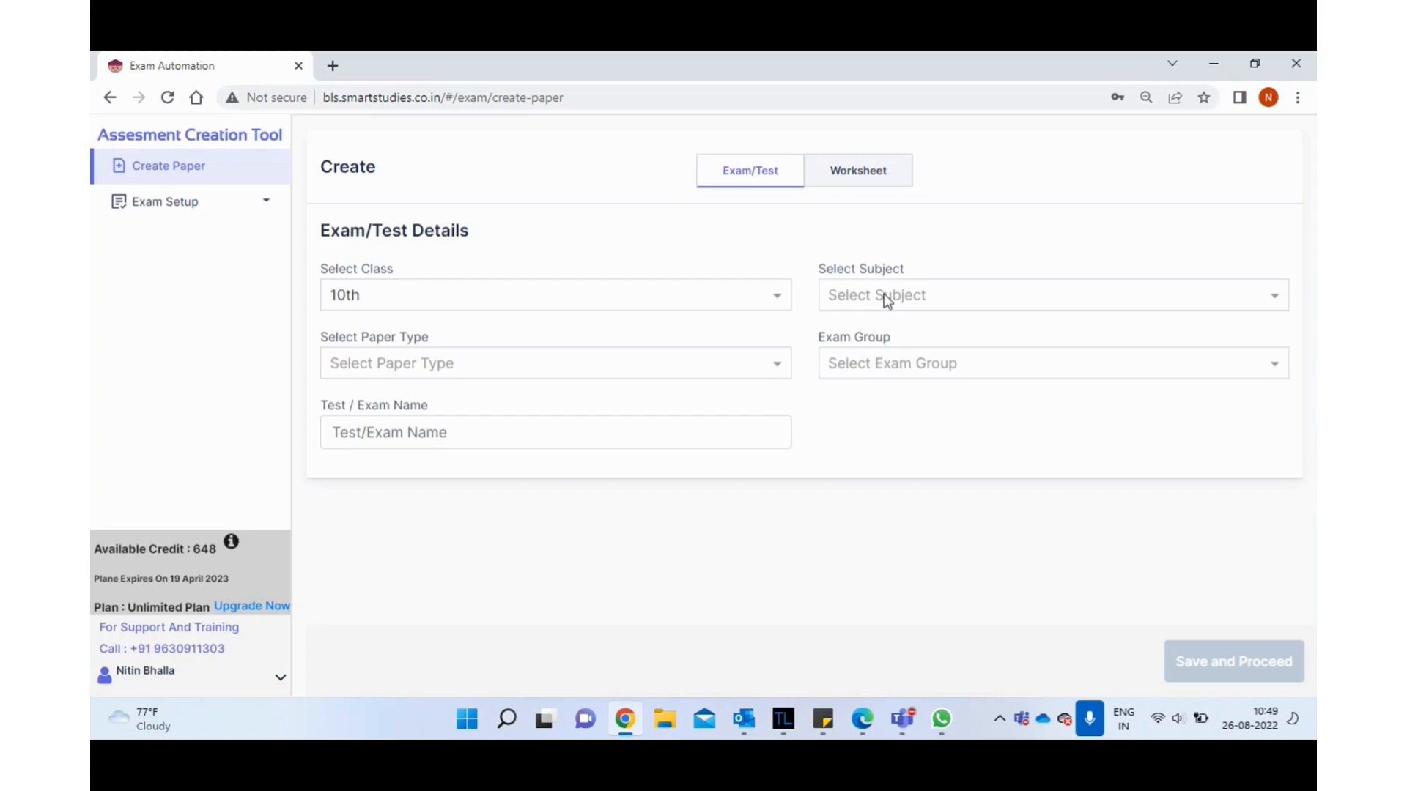
left_click(889, 294)
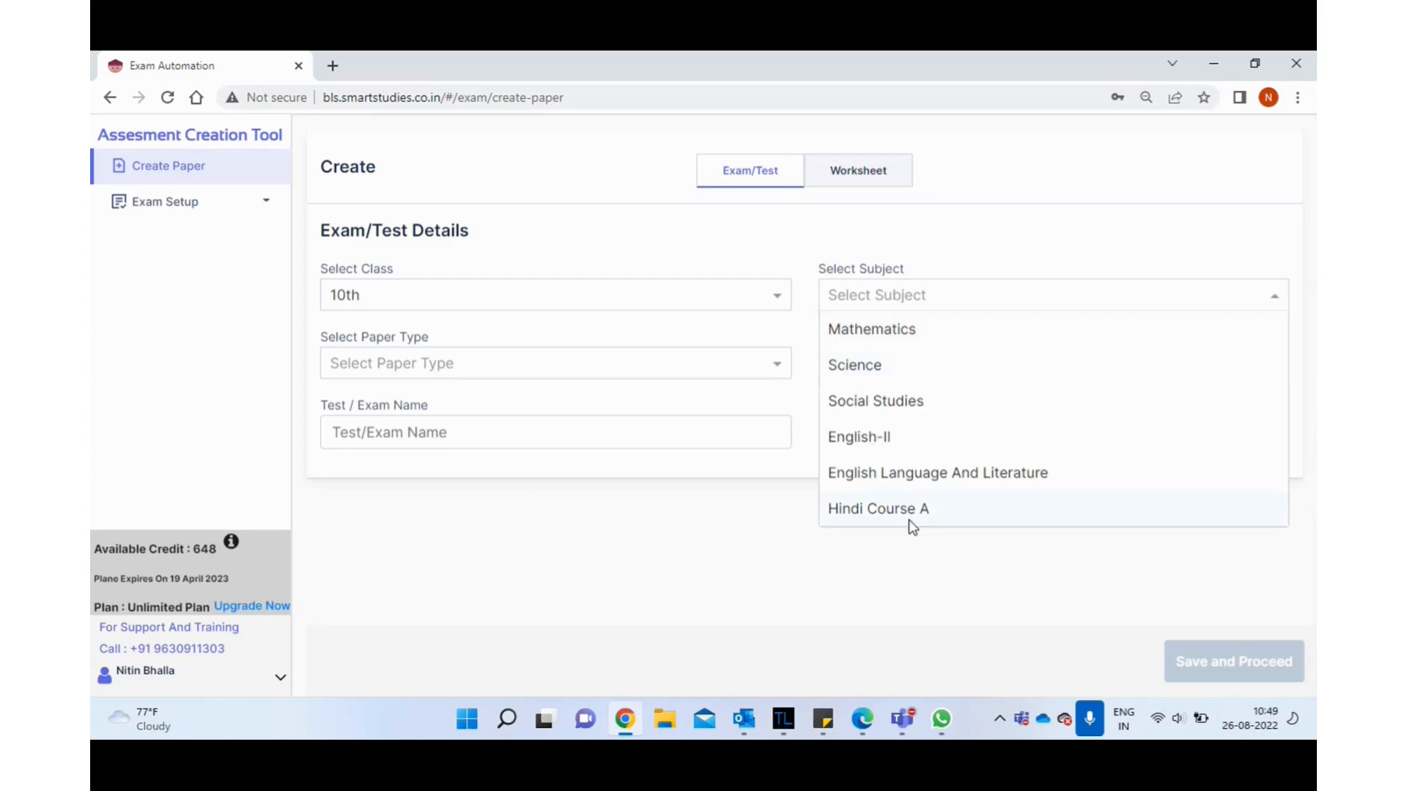
left_click(897, 346)
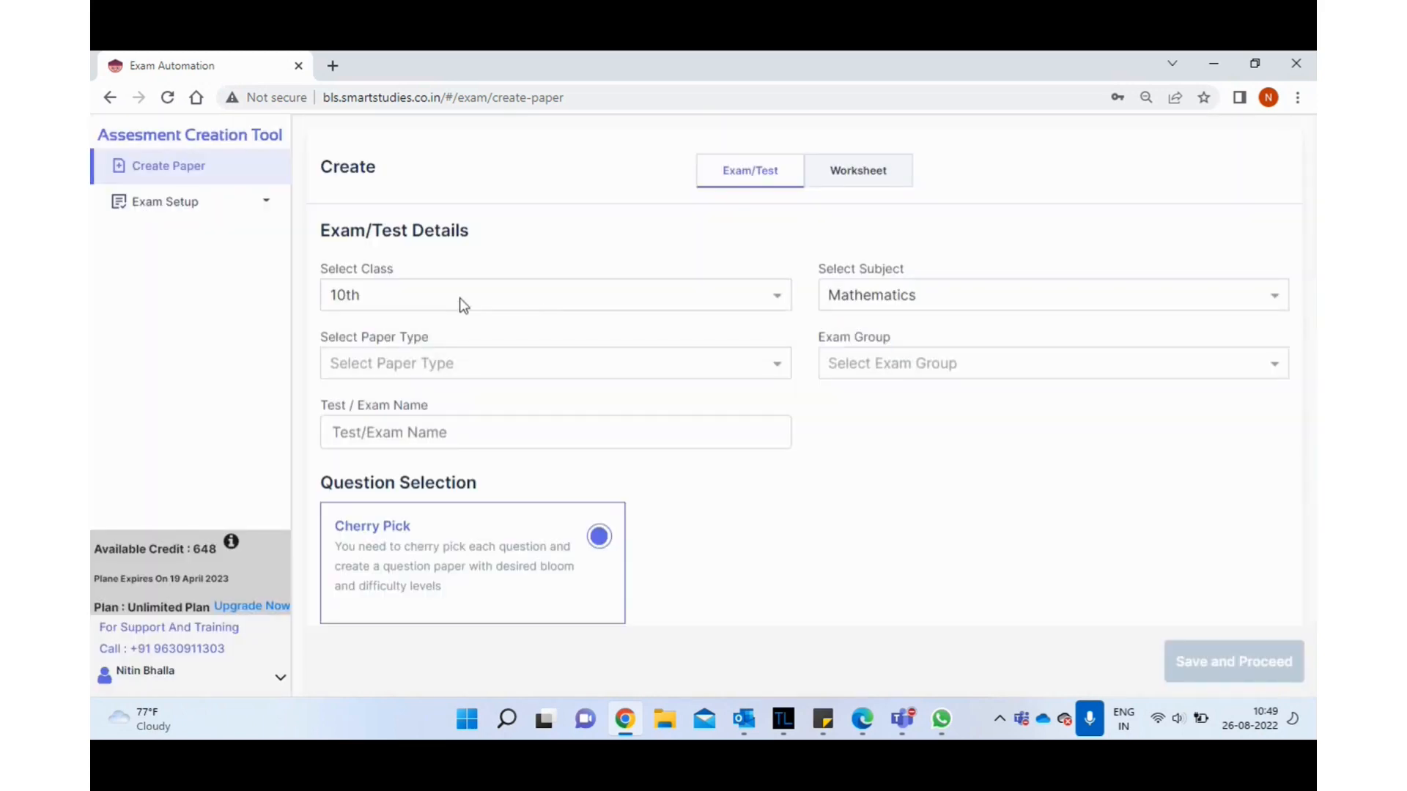
Set the paper type to Test and view the exam groups offered for it
left_click(458, 366)
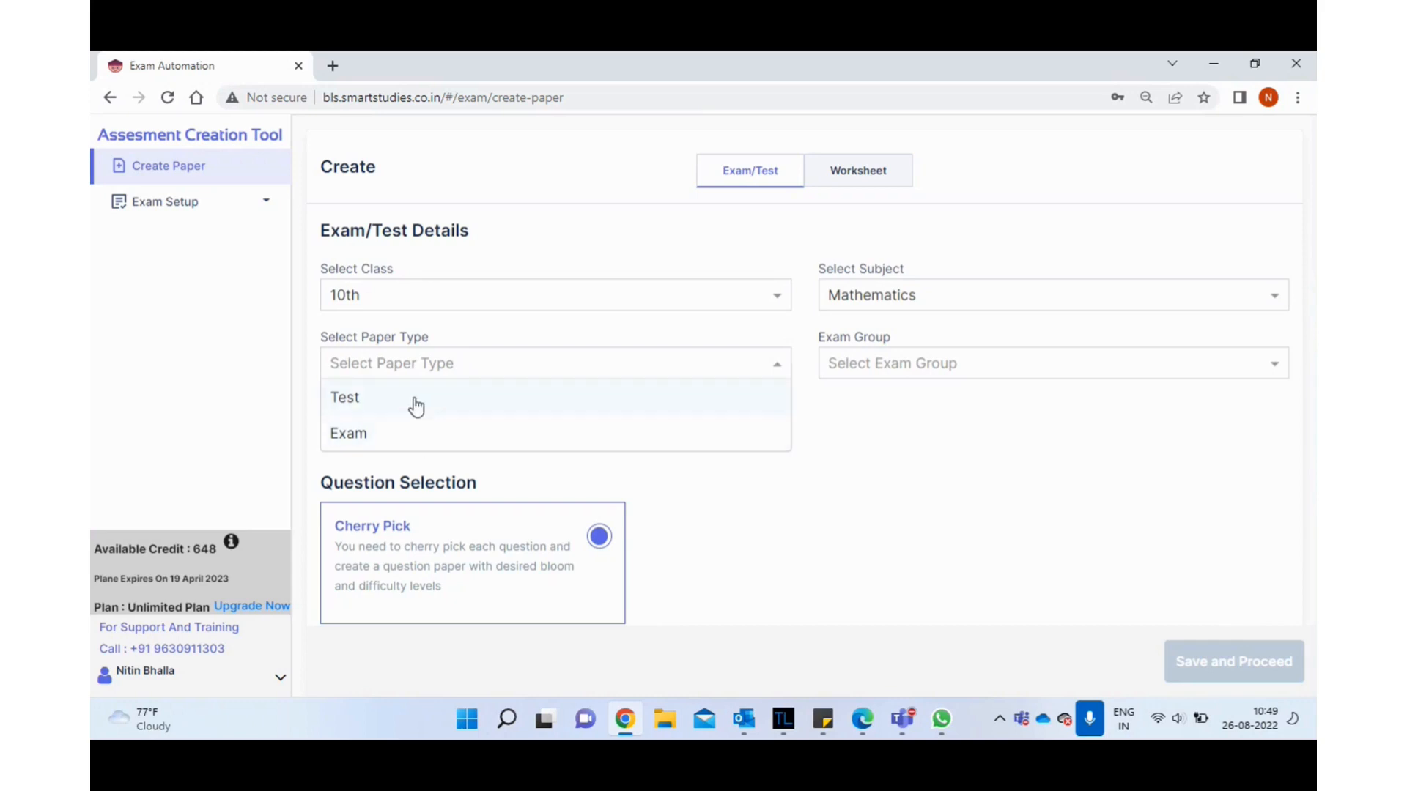
left_click(417, 405)
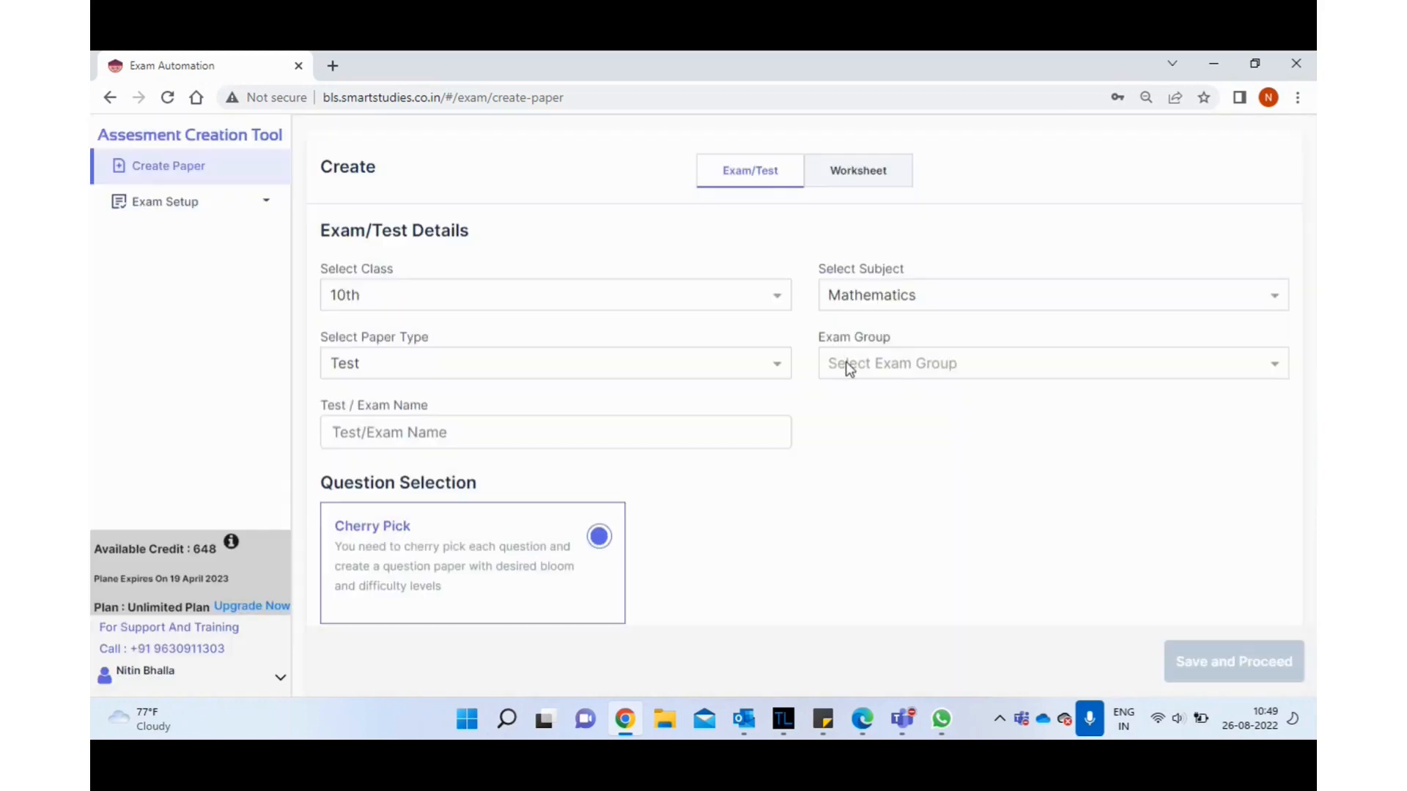
left_click(846, 364)
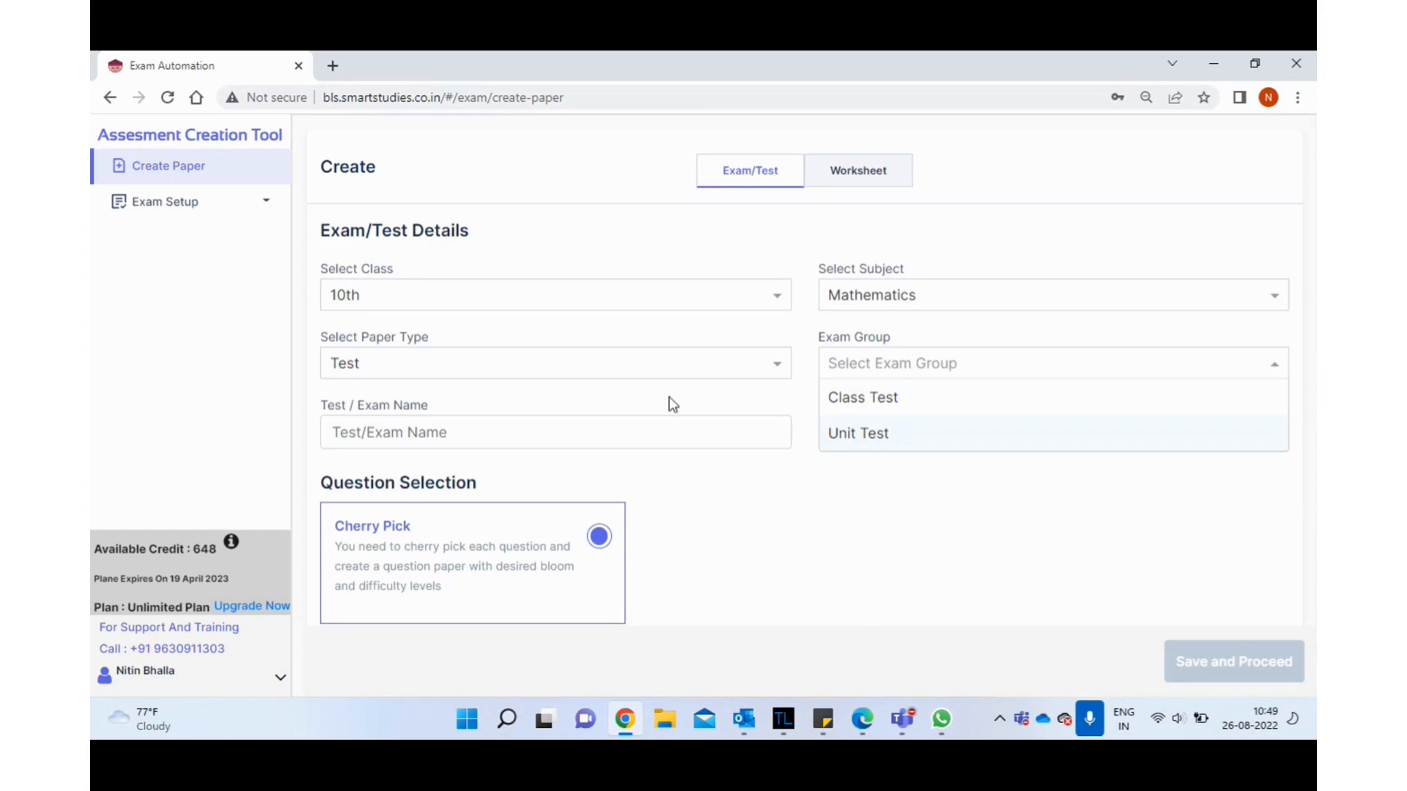
Set the paper type to Exam and the exam group to Quarterly Exam
left_click(603, 364)
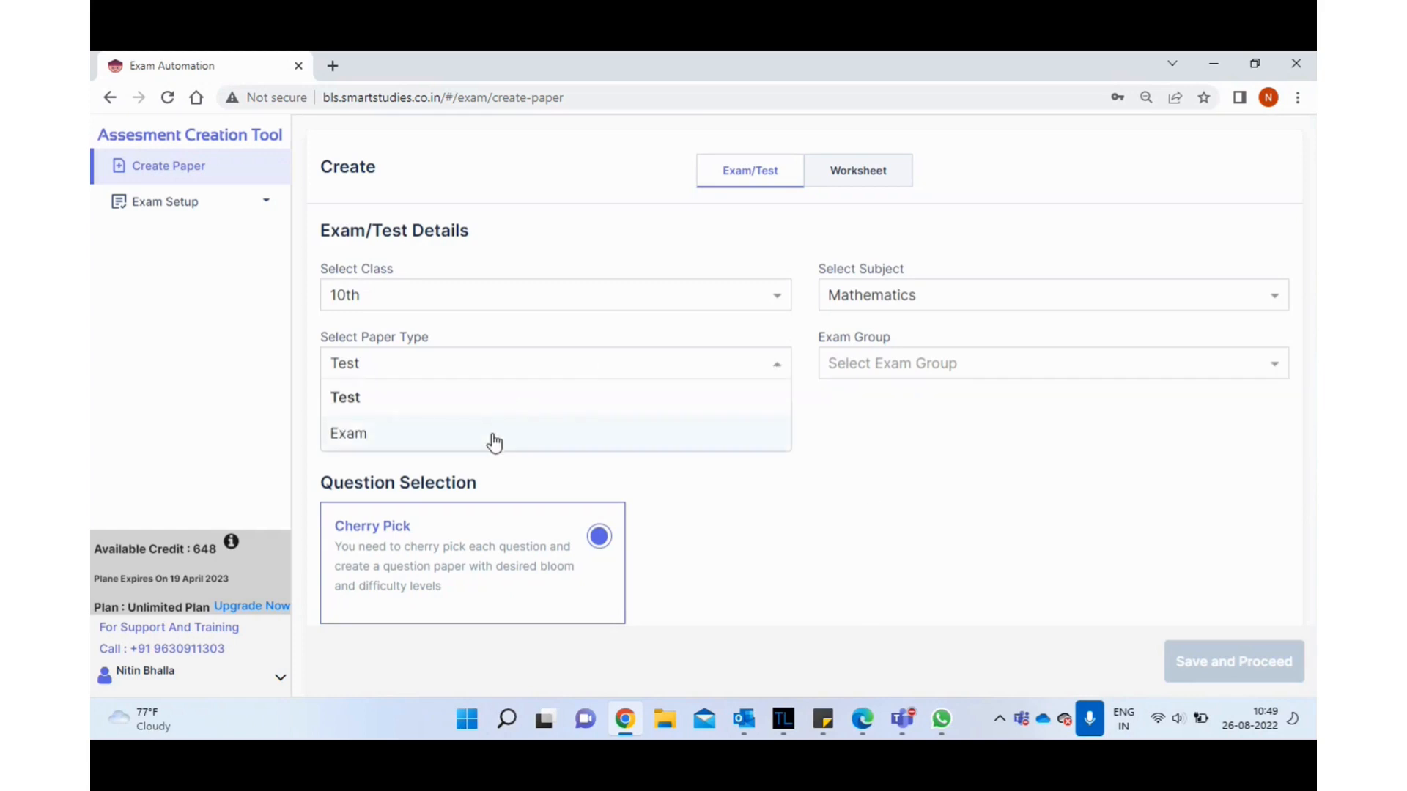
left_click(493, 435)
left_click(864, 366)
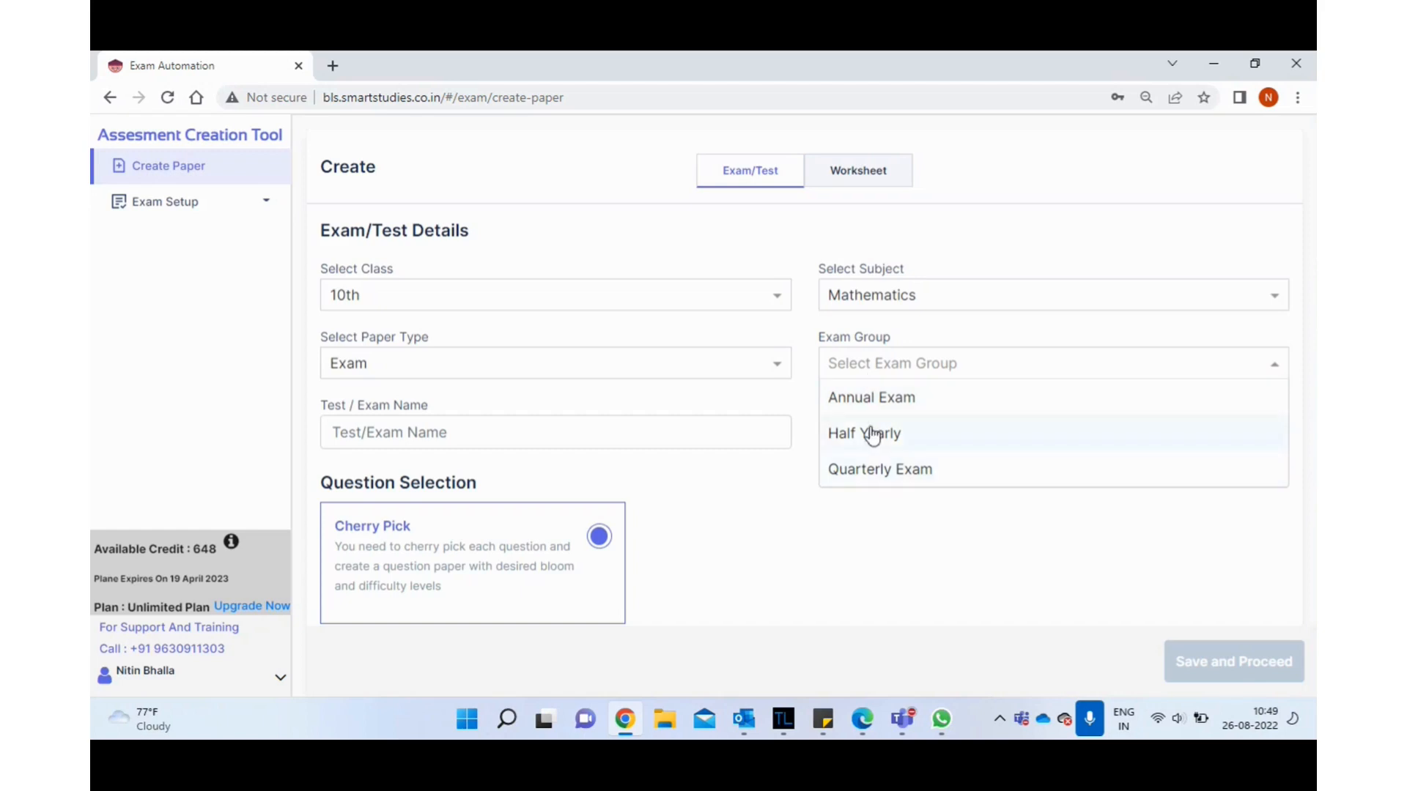
left_click(774, 391)
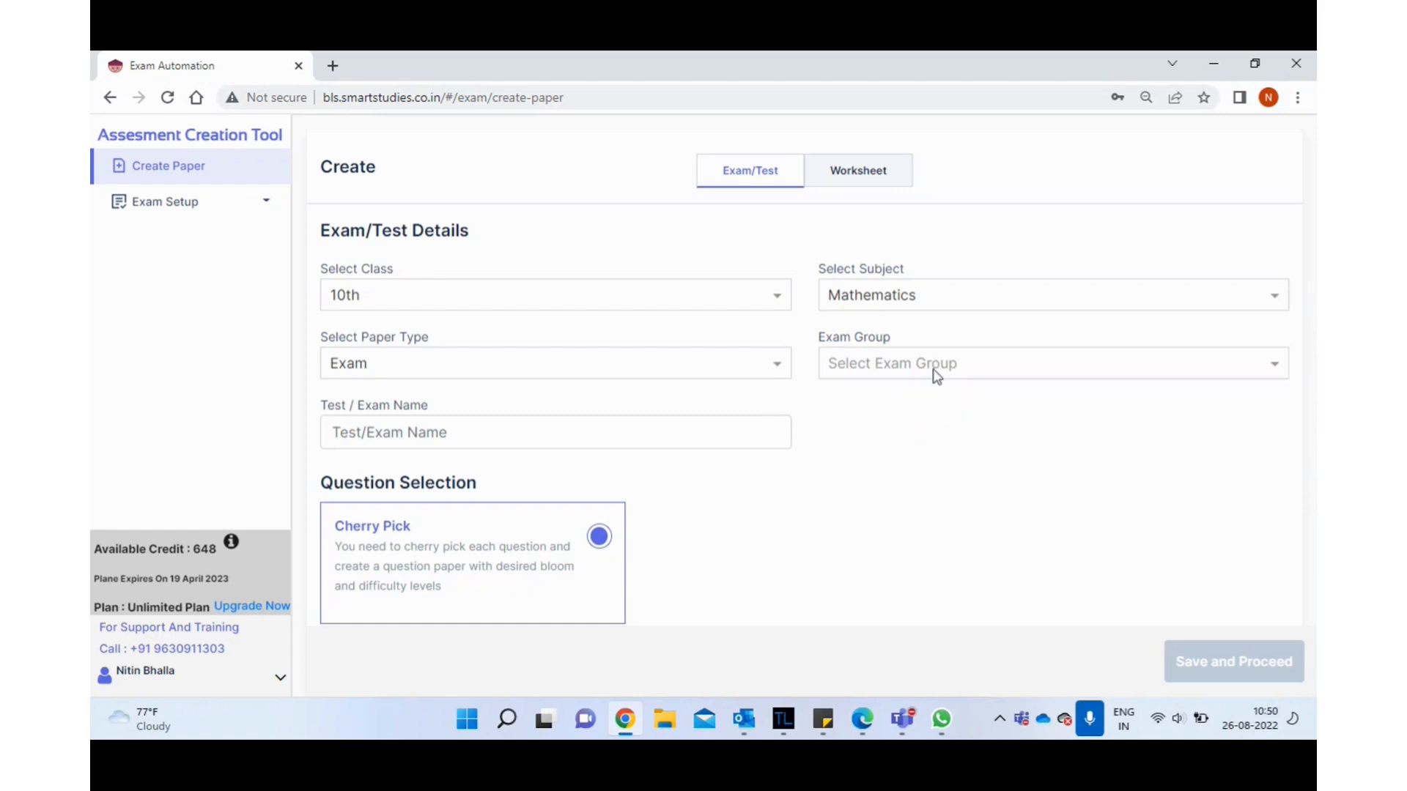
left_click(872, 376)
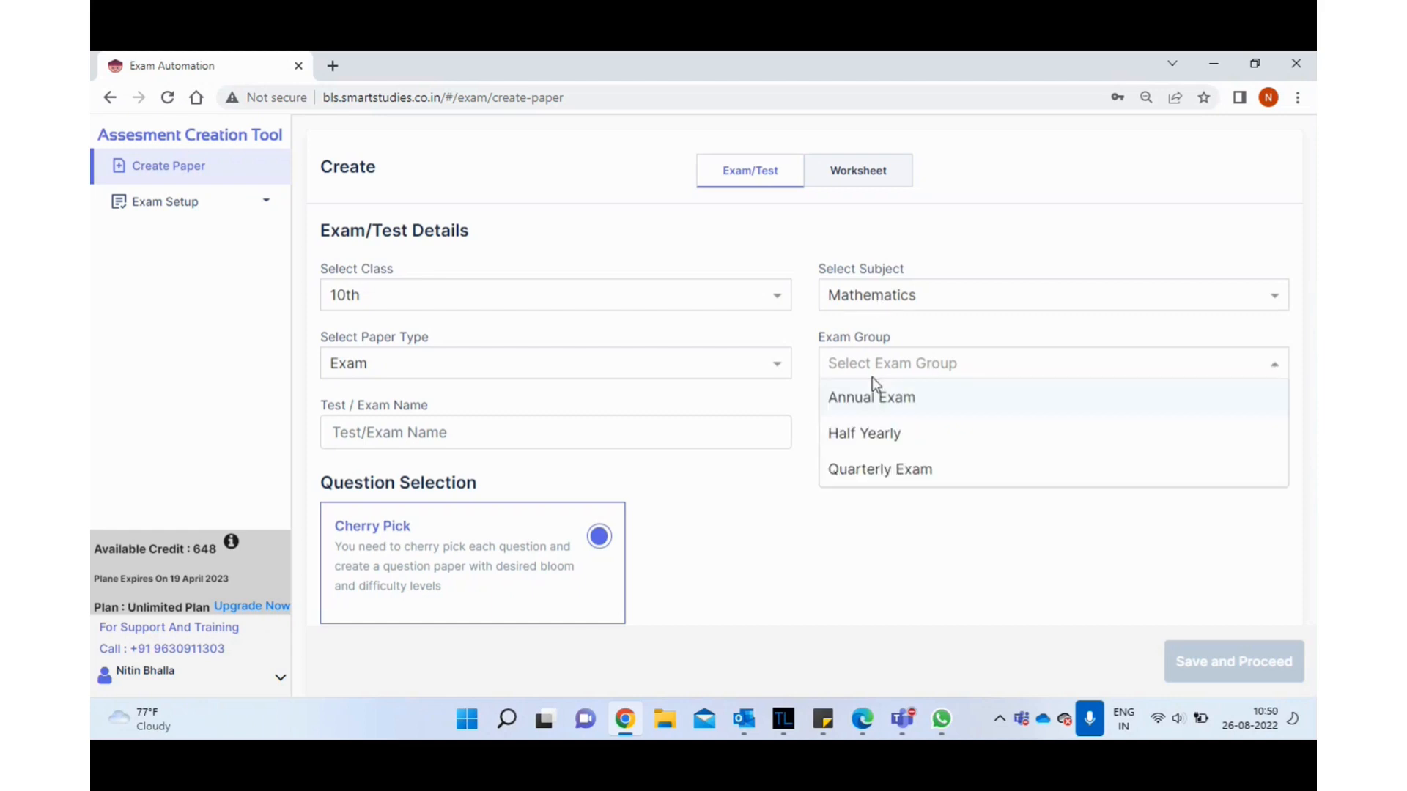
left_click(862, 475)
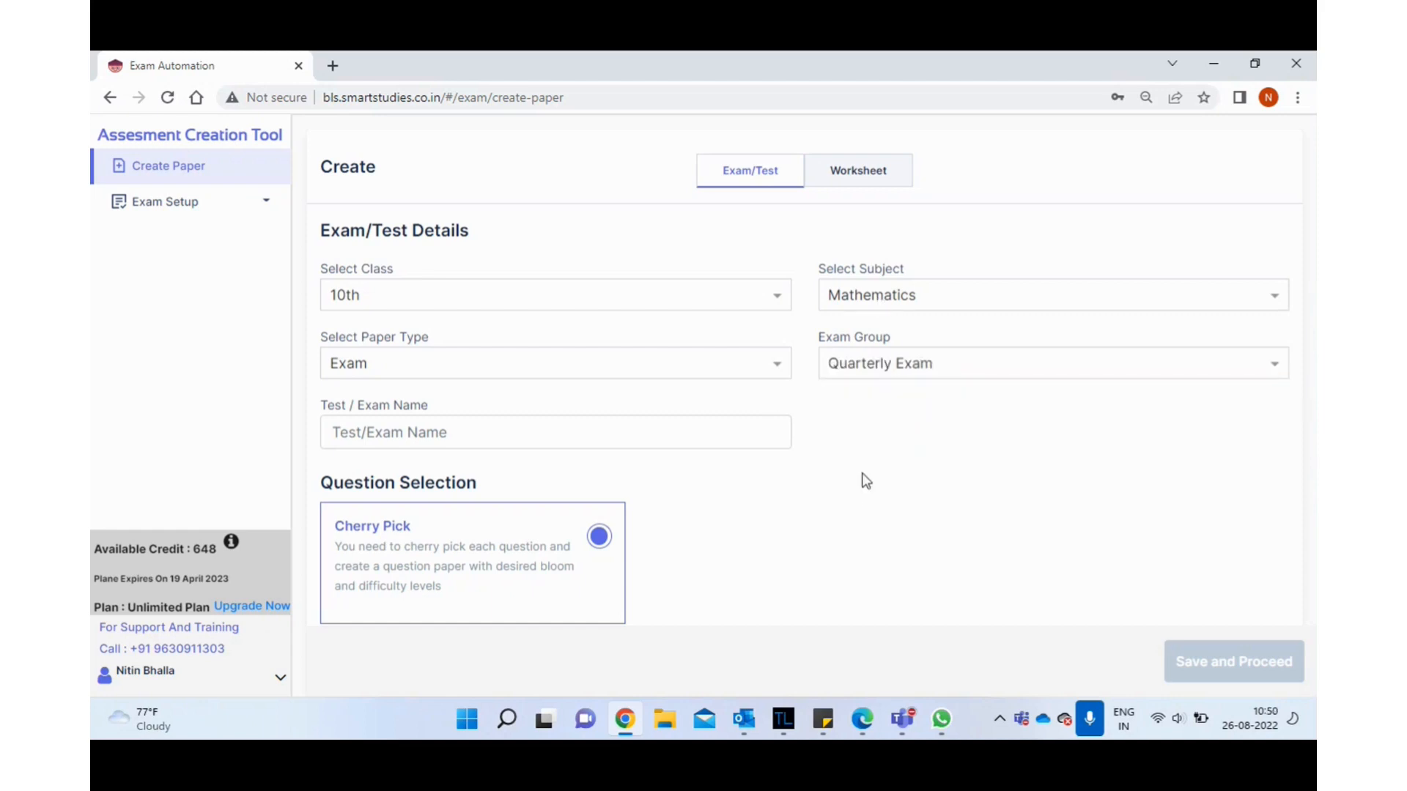
Name the exam "Math 1st Semester Exam" and save the exam details to proceed to chapter selection
left_click(601, 431)
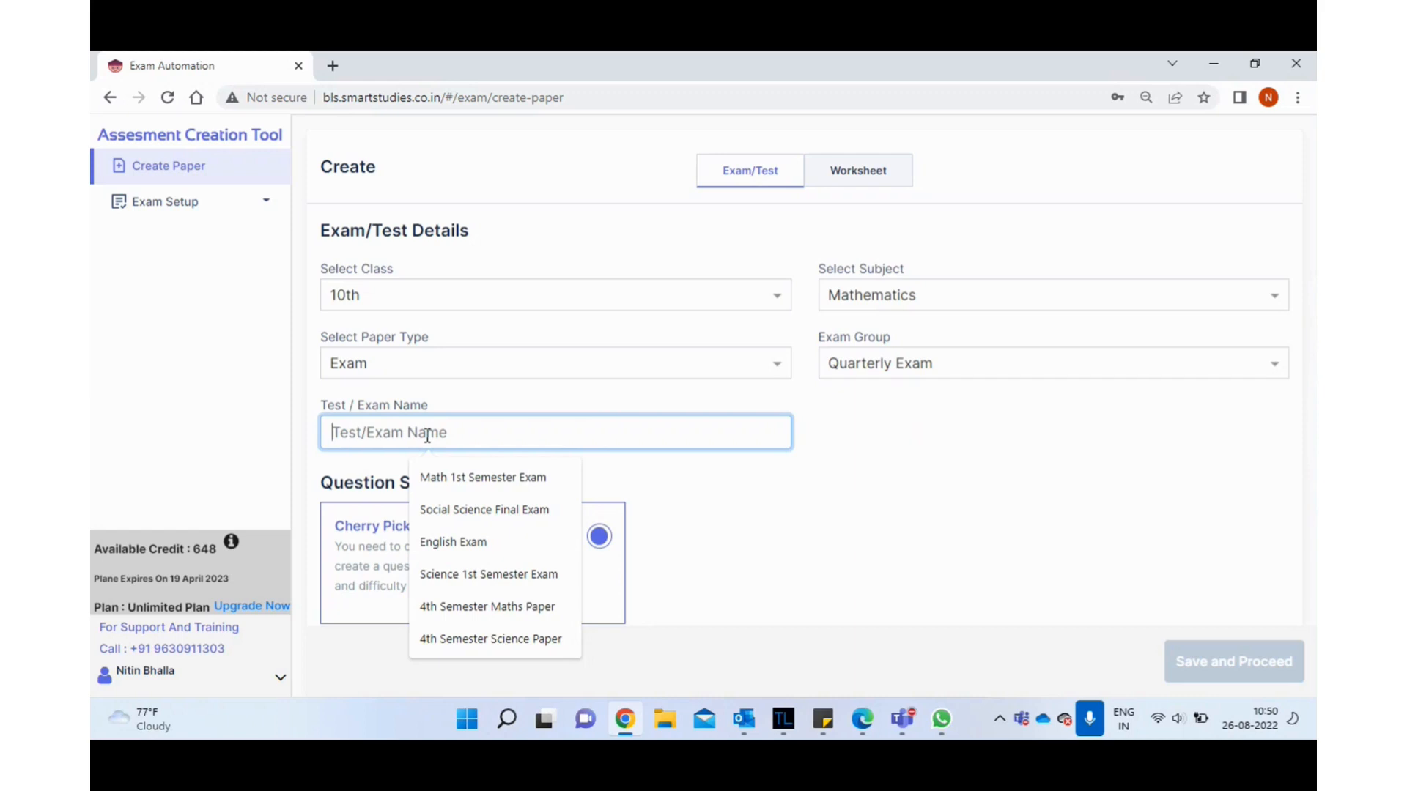
type("Math 1st Semester Exam")
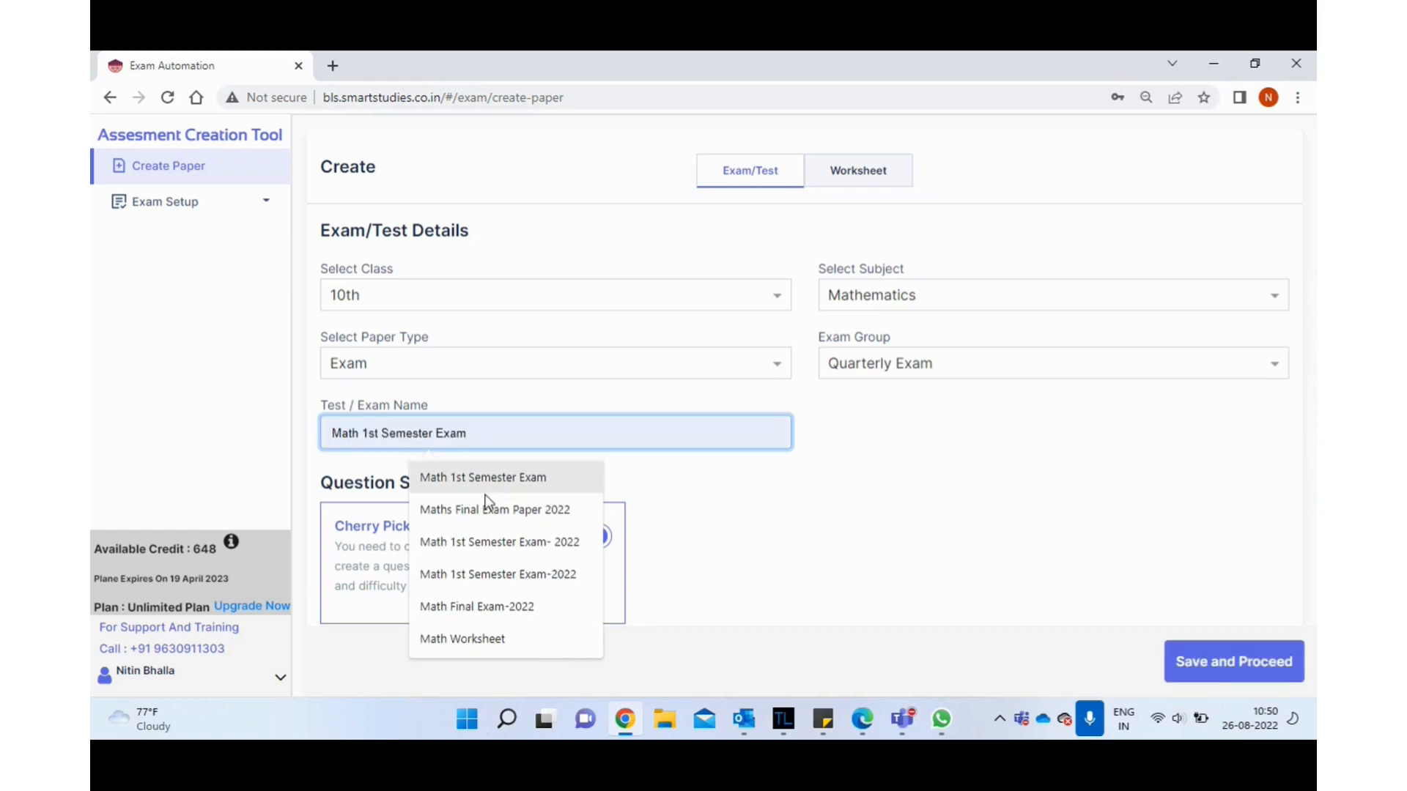
left_click(487, 481)
left_click(823, 510)
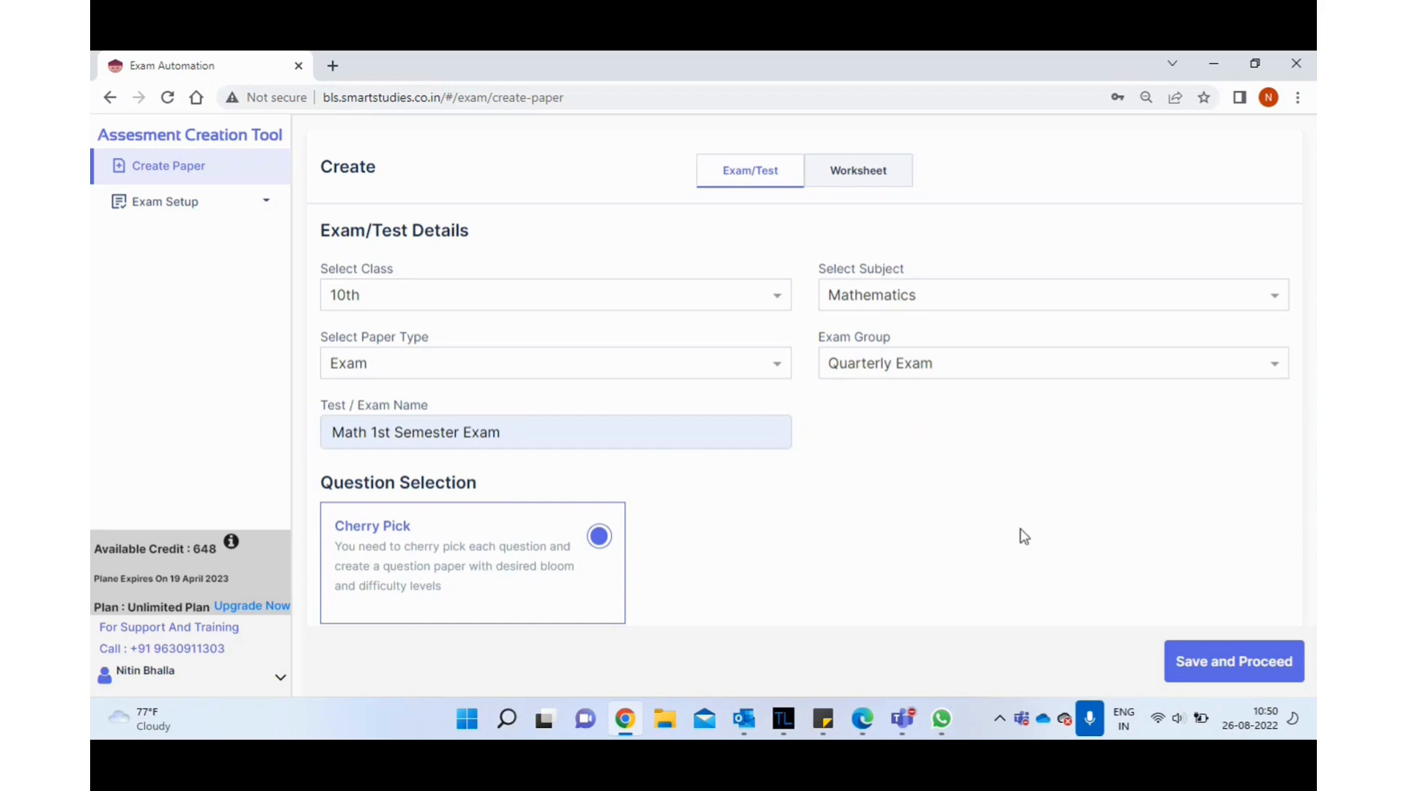
left_click(1238, 668)
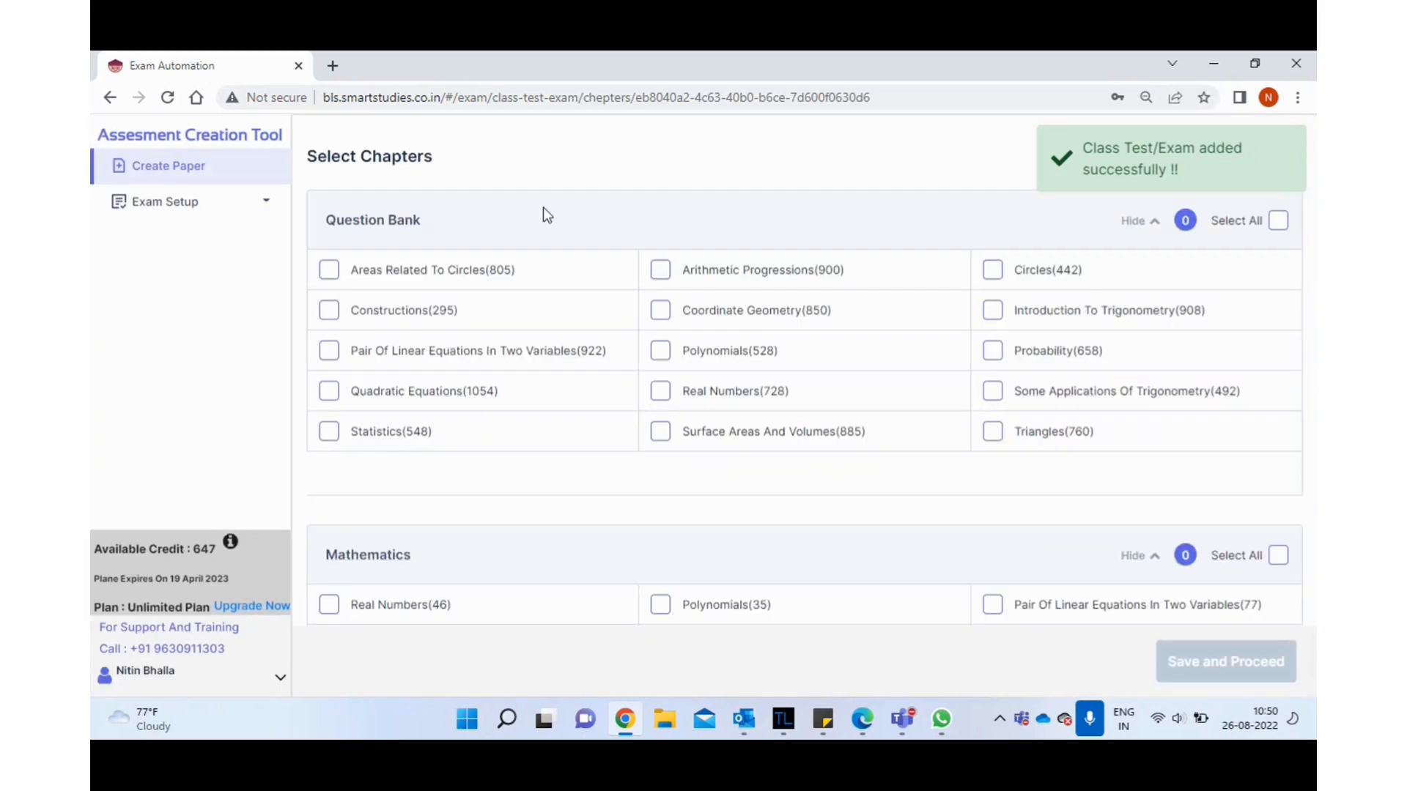
Select the Introduction To Trigonometry, Probability and Real Numbers chapters from the Question Bank
scroll(543, 208, "down", 5)
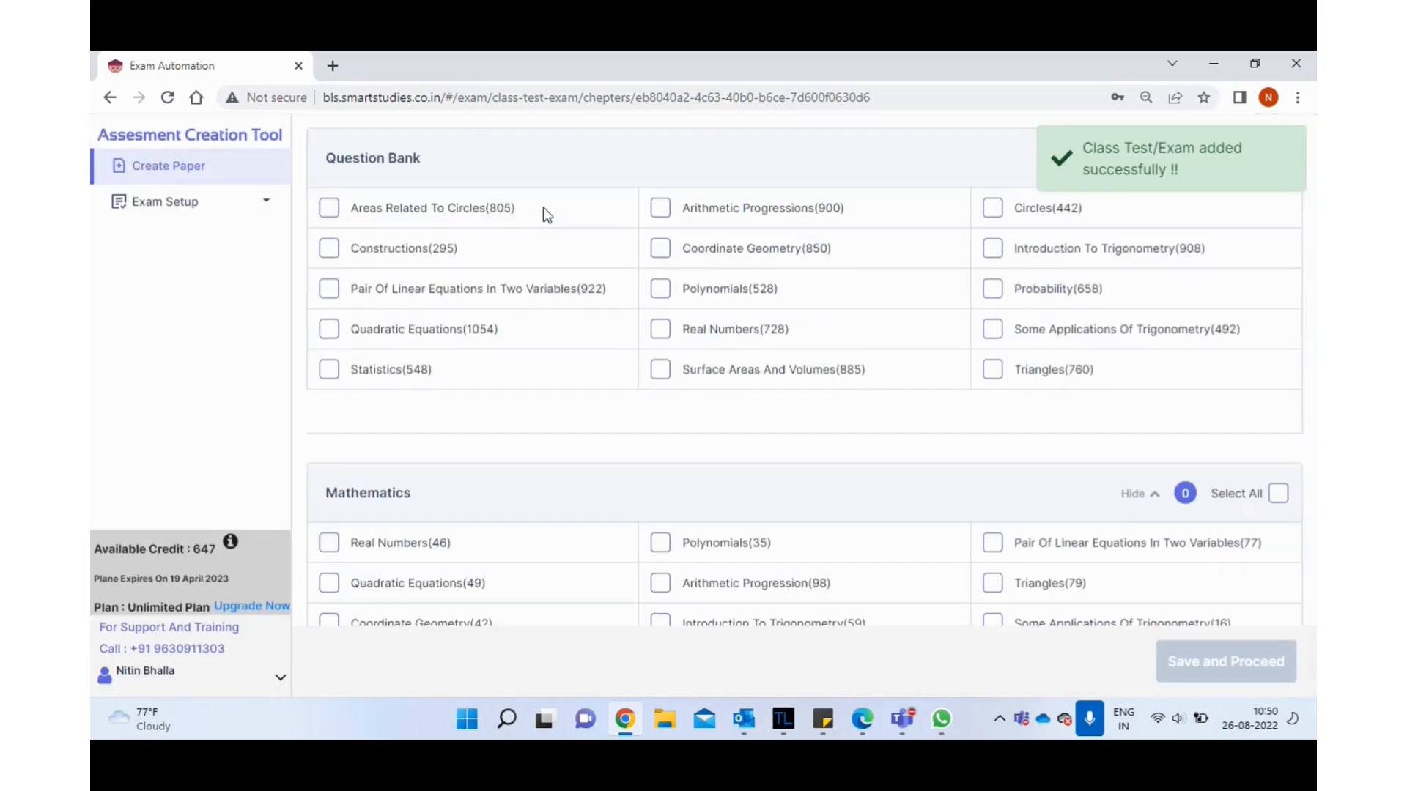
scroll(543, 213, "down", 6)
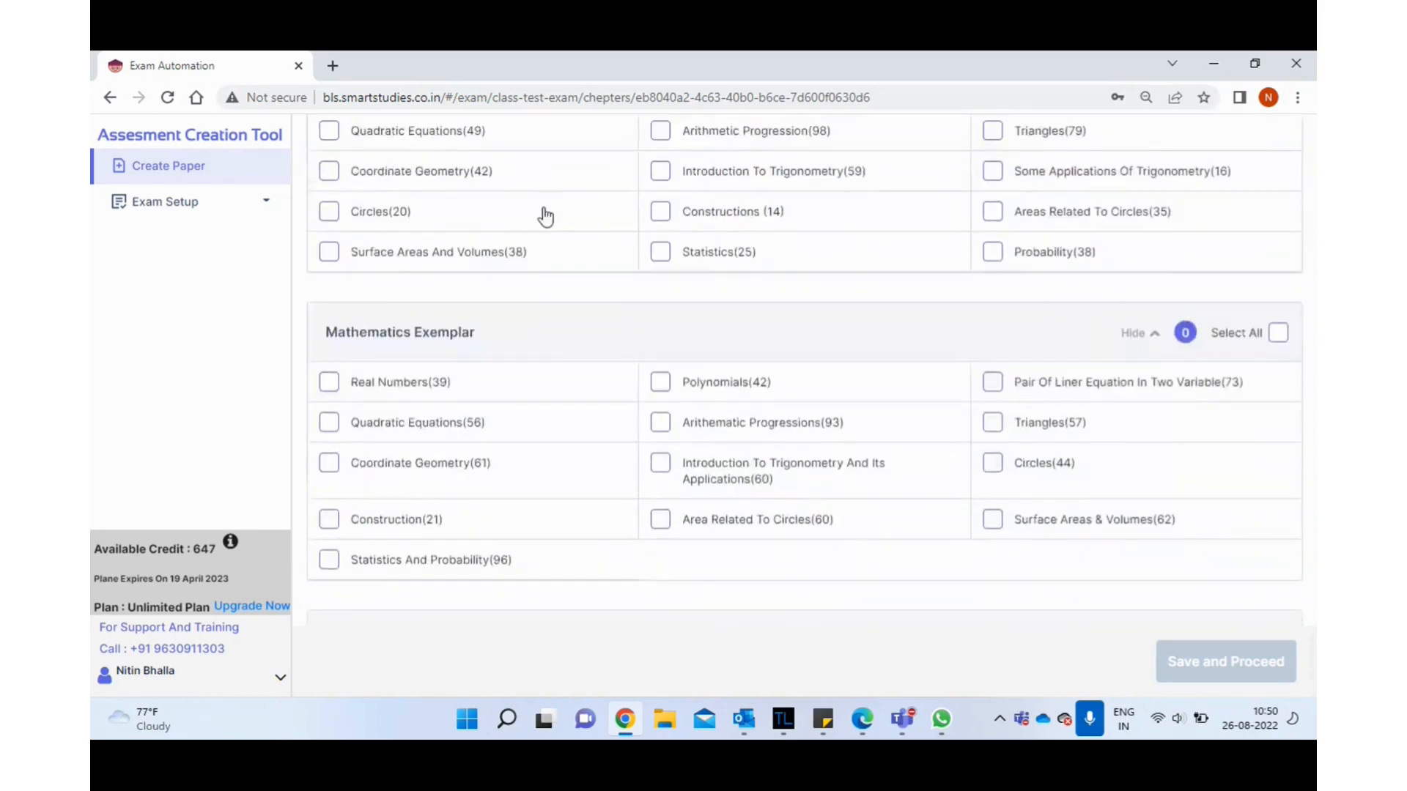
scroll(546, 215, "down", 5)
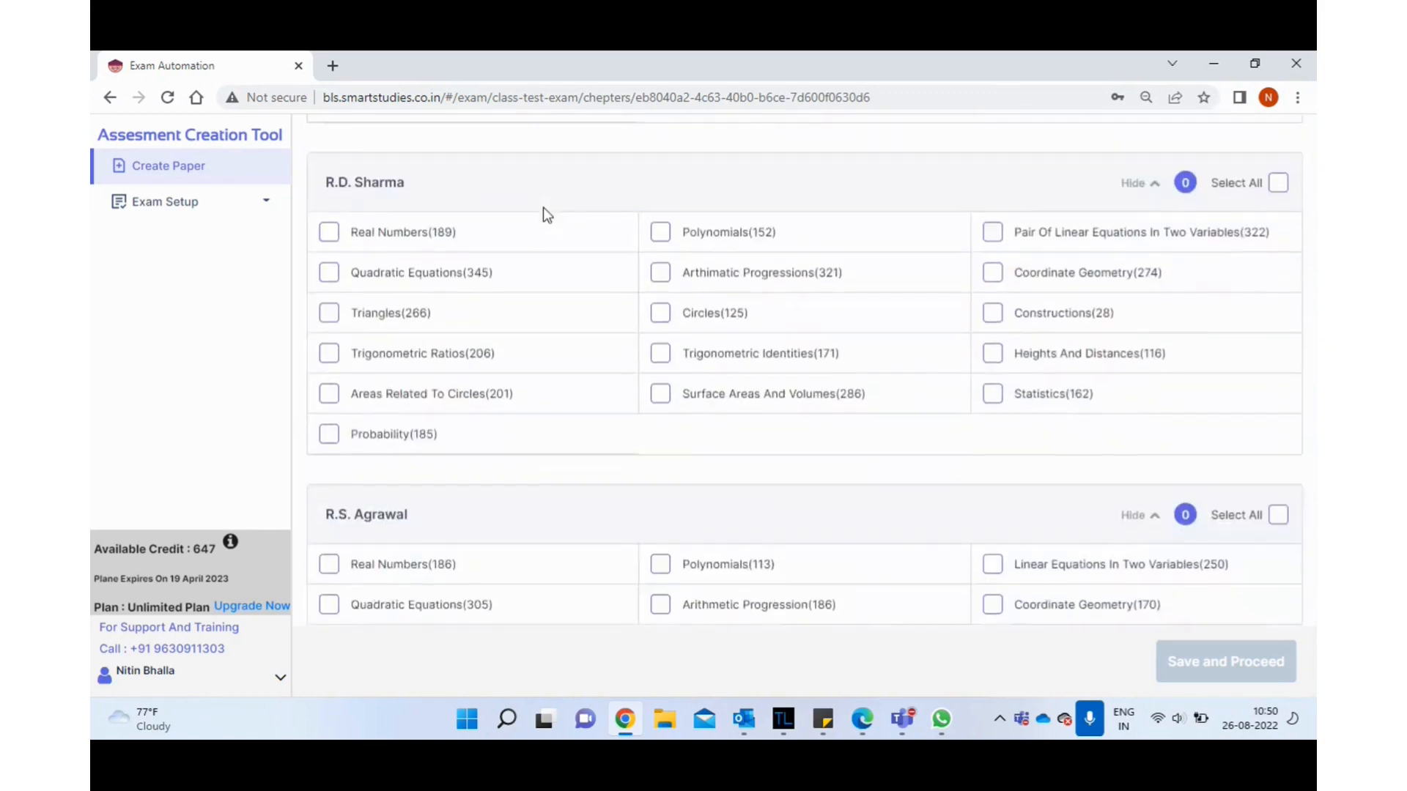
scroll(545, 216, "up", 15)
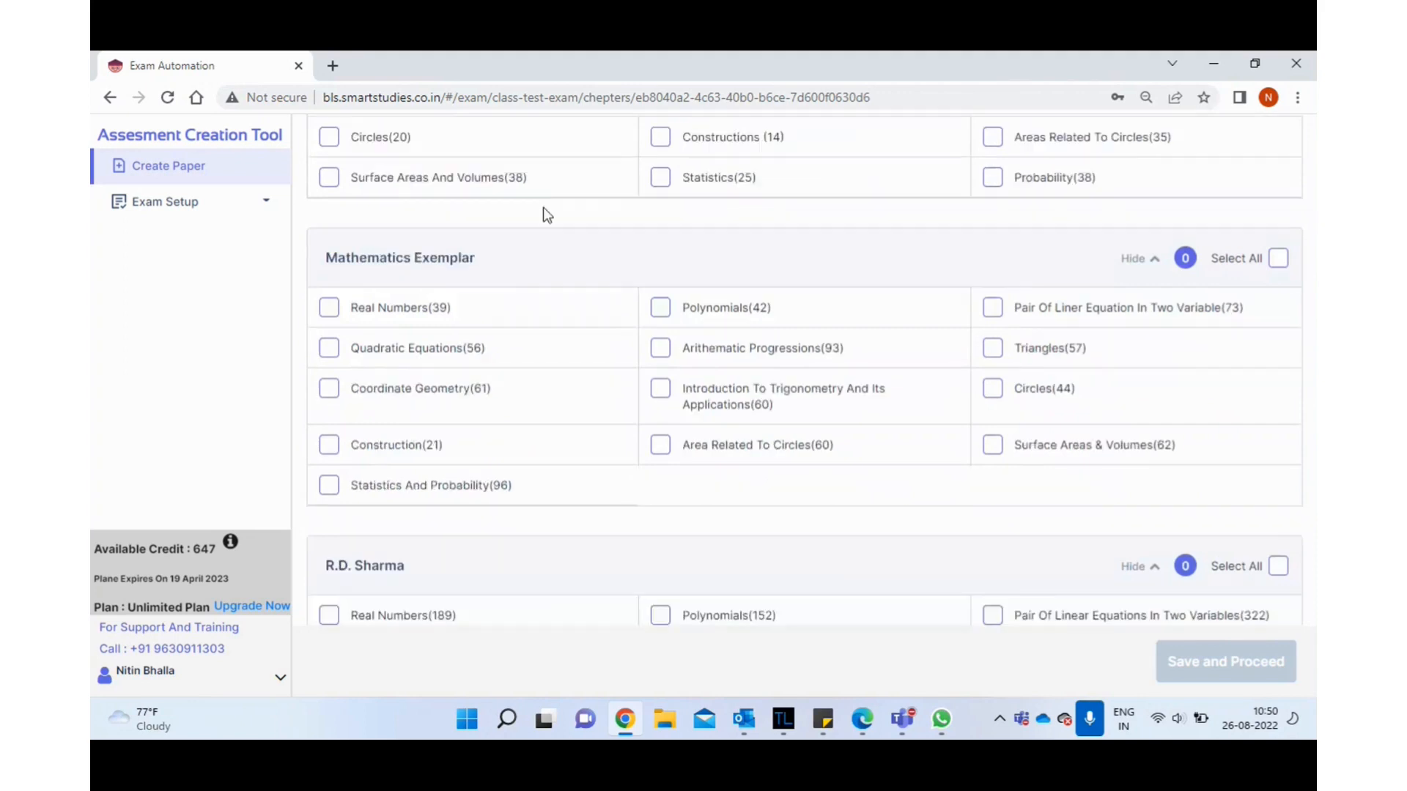
scroll(543, 212, "up", 3)
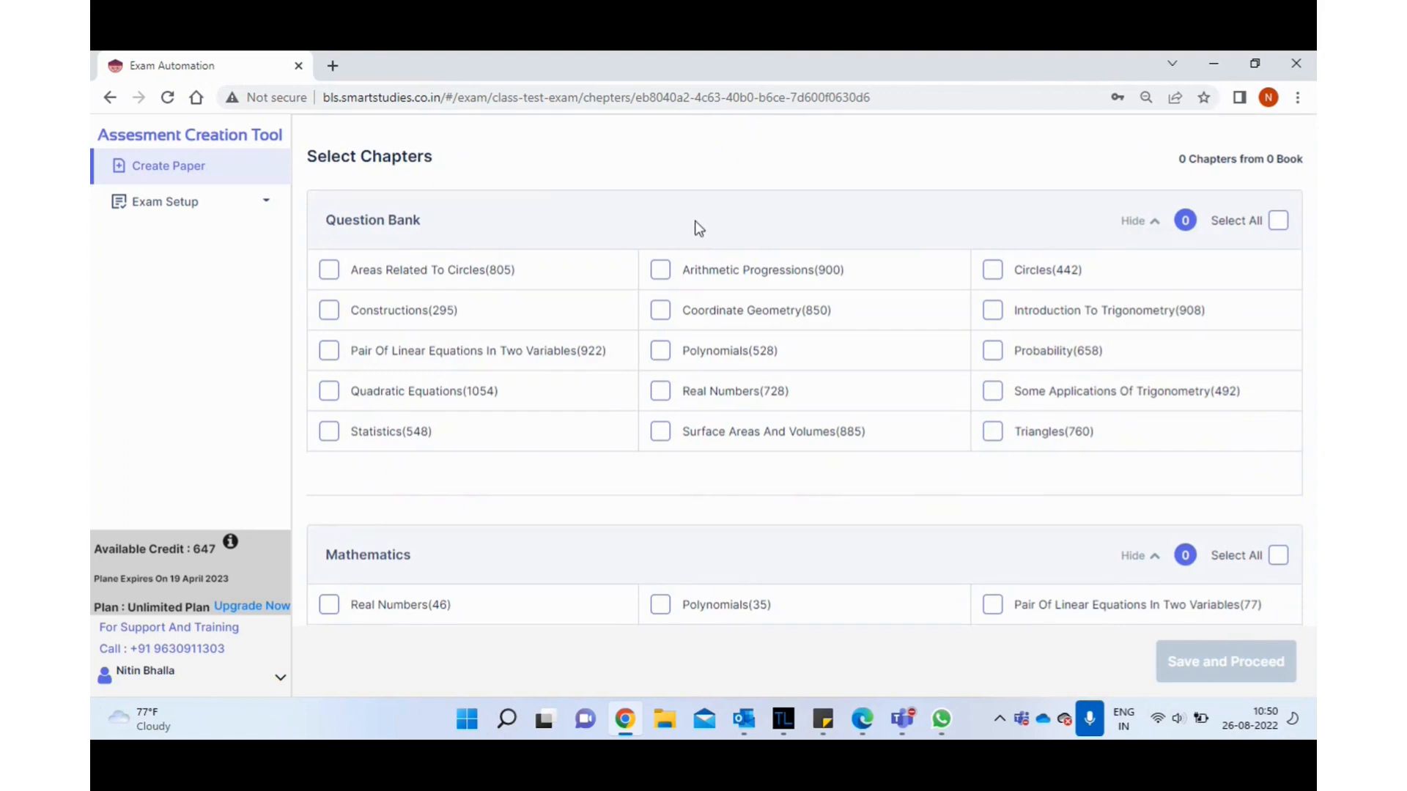
left_click(993, 311)
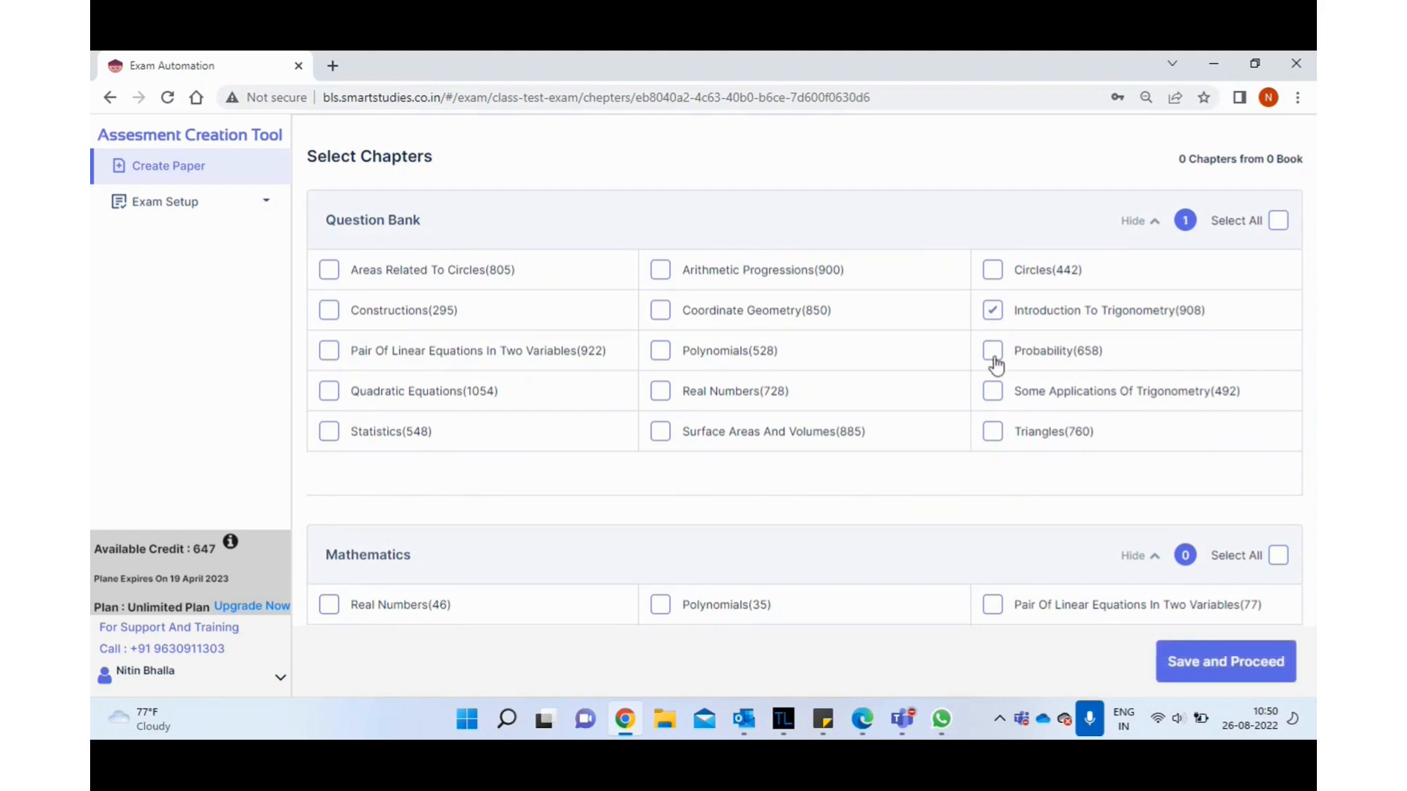
left_click(994, 359)
left_click(663, 401)
Select Constructions and Some Applications Of Trigonometry in Mathematics, plus Arithematic Progressions and Introduction To Trigonometry And Its Applications in Mathematics Exemplar
scroll(664, 404, "down", 1)
scroll(662, 401, "down", 4)
left_click(660, 367)
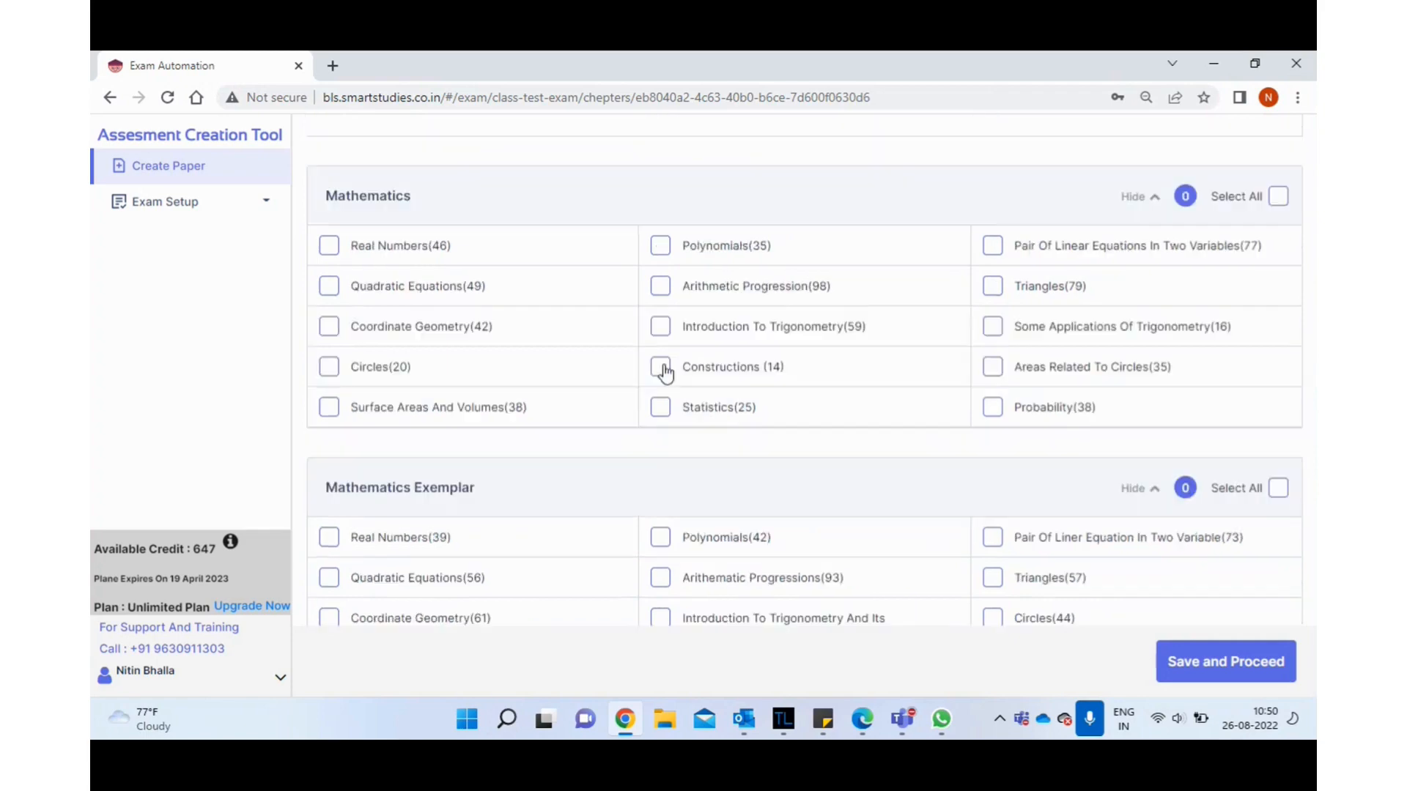
left_click(993, 327)
scroll(992, 432, "down", 4)
left_click(661, 256)
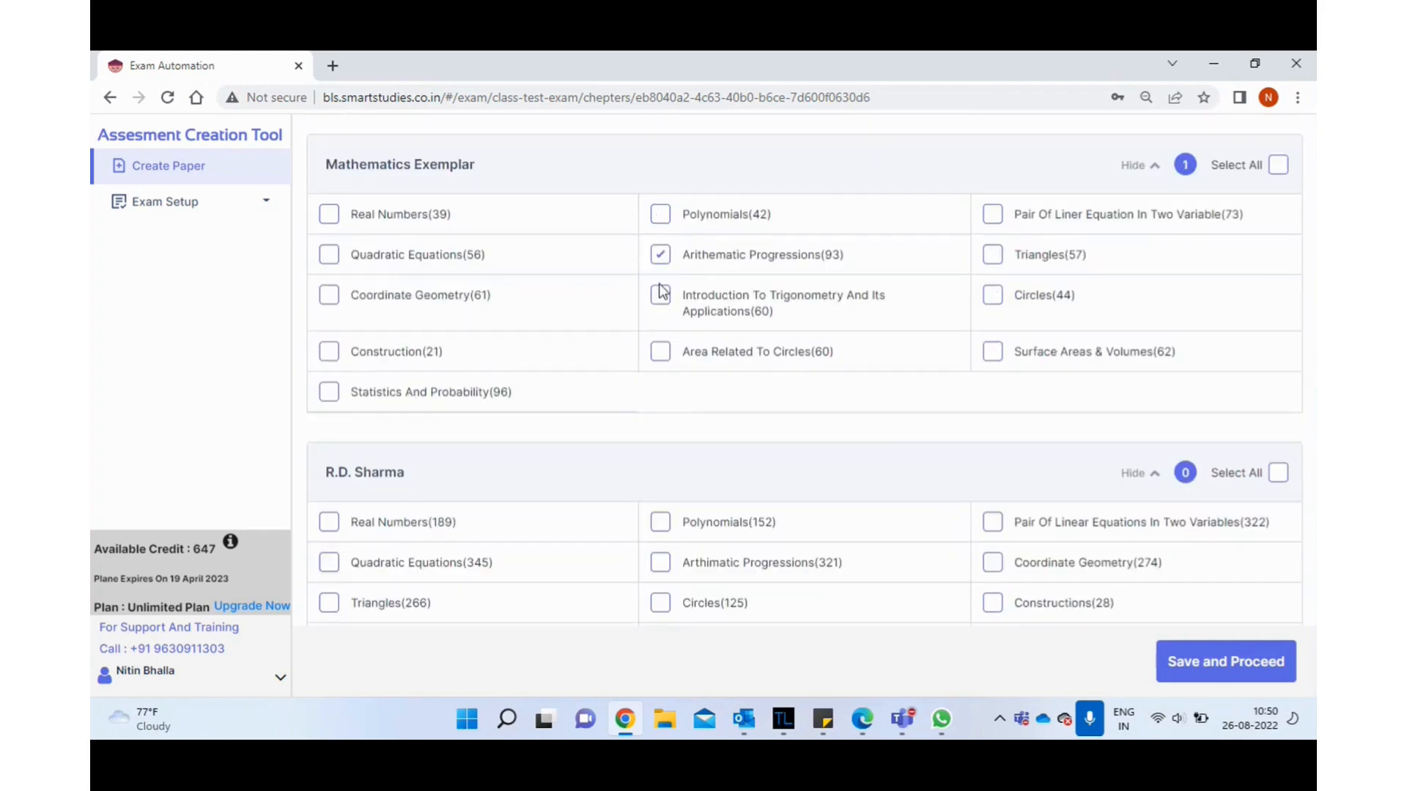
Select R.D. Sharma's Arthimatic Progressions, Pair Of Linear Equations In Two Variables and Constructions chapters, and save the chapter selection
left_click(660, 564)
left_click(994, 523)
left_click(993, 603)
left_click(1236, 669)
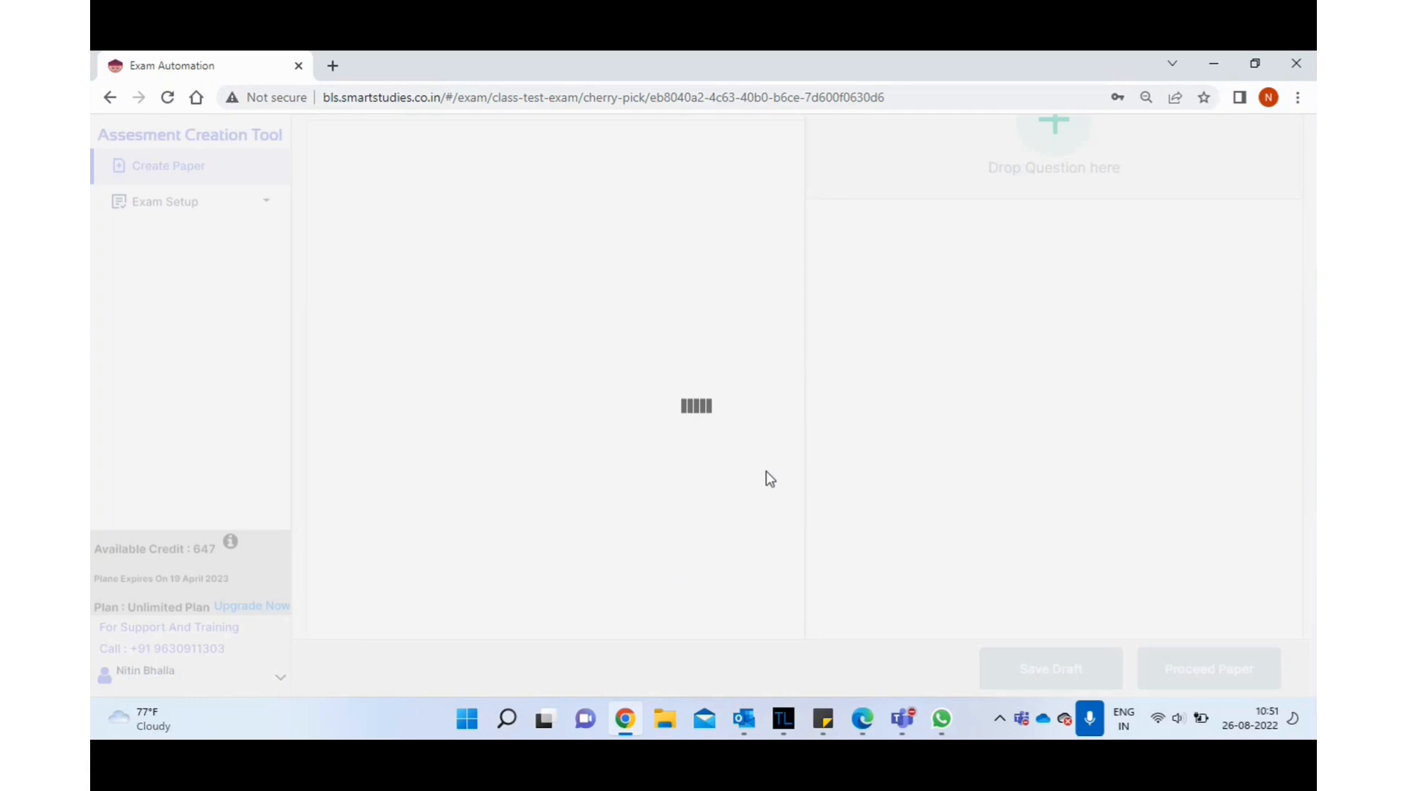
Examine the options of the Chapter, Marks, Nature, Length, Difficulty and Only Previous paper filters for the suggested questions
scroll(470, 498, "up", 1)
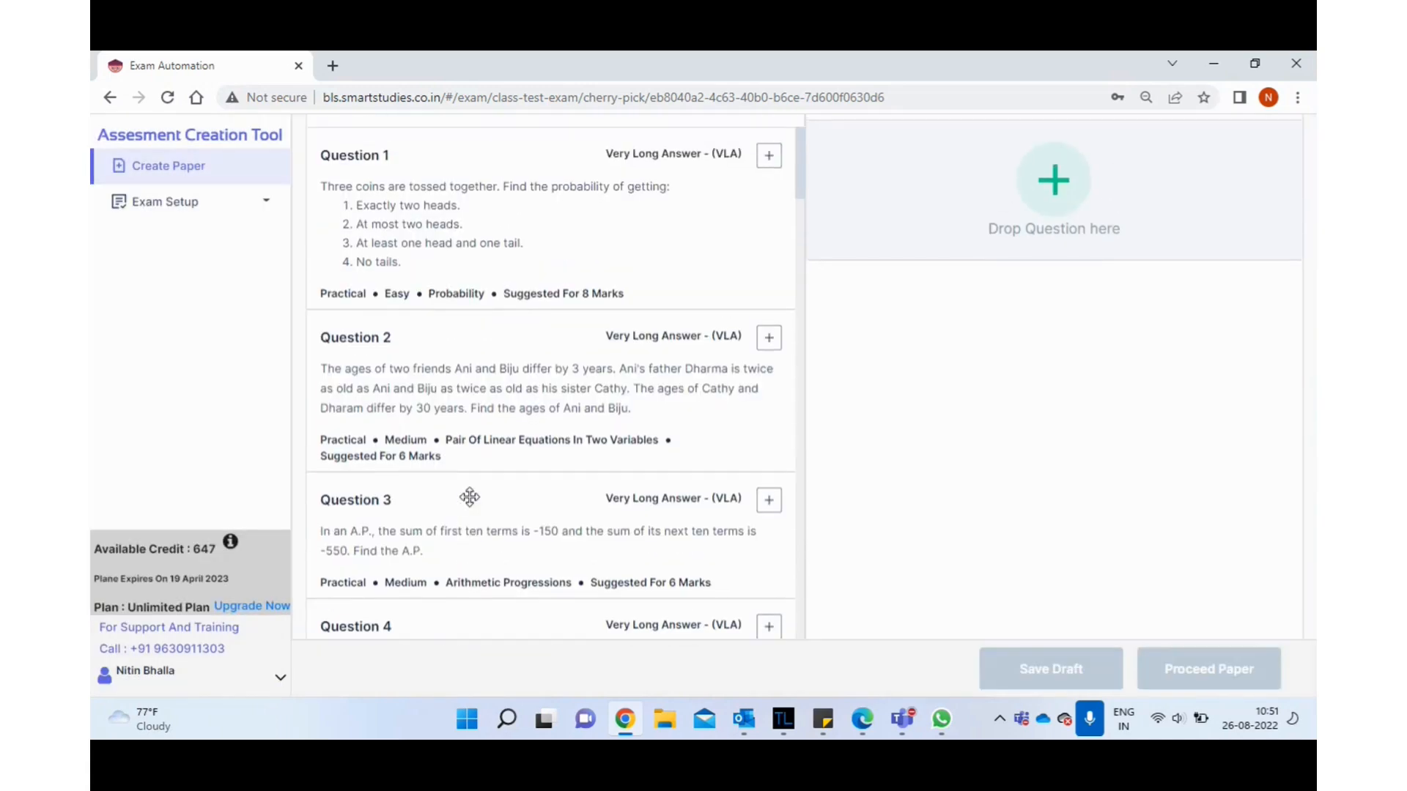
scroll(470, 498, "up", 3)
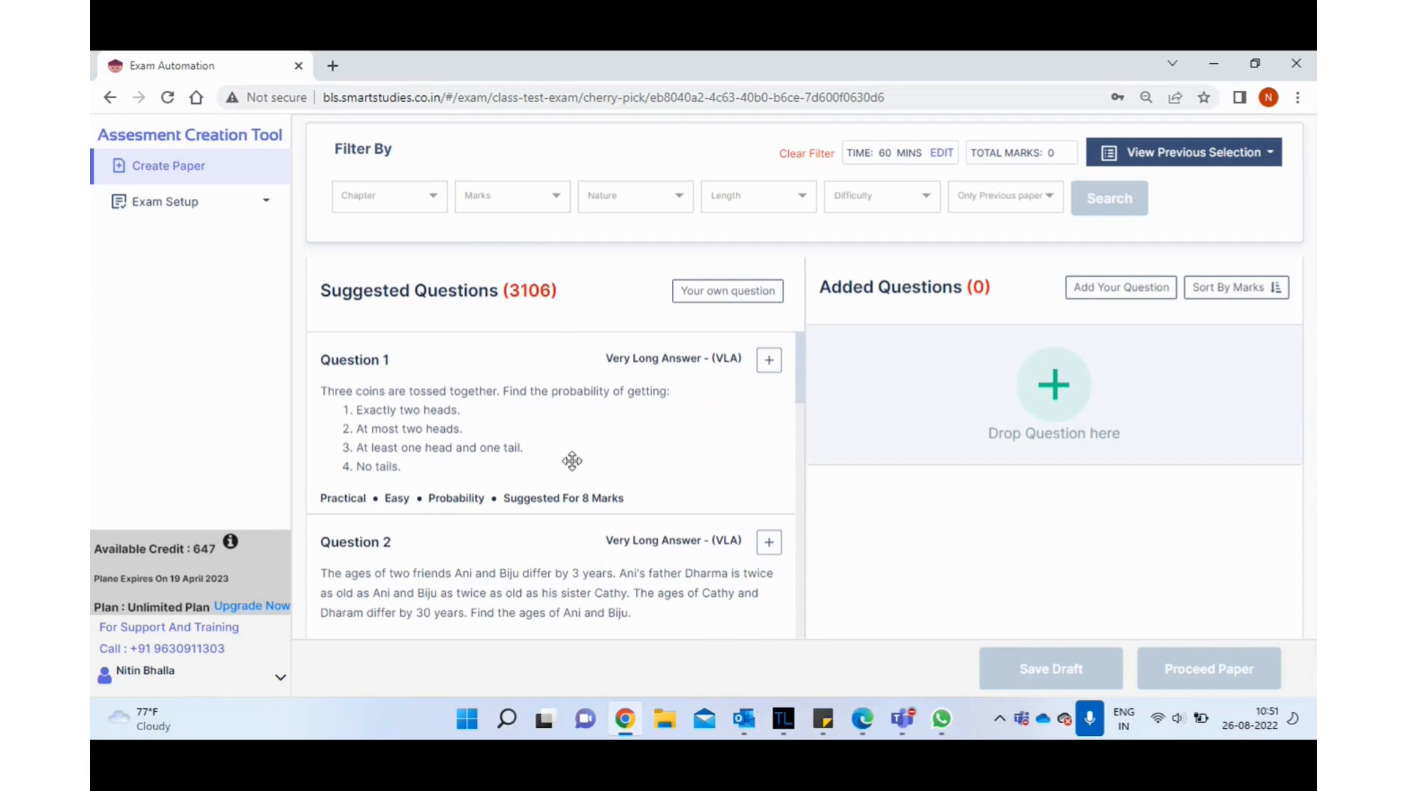
left_click(356, 211)
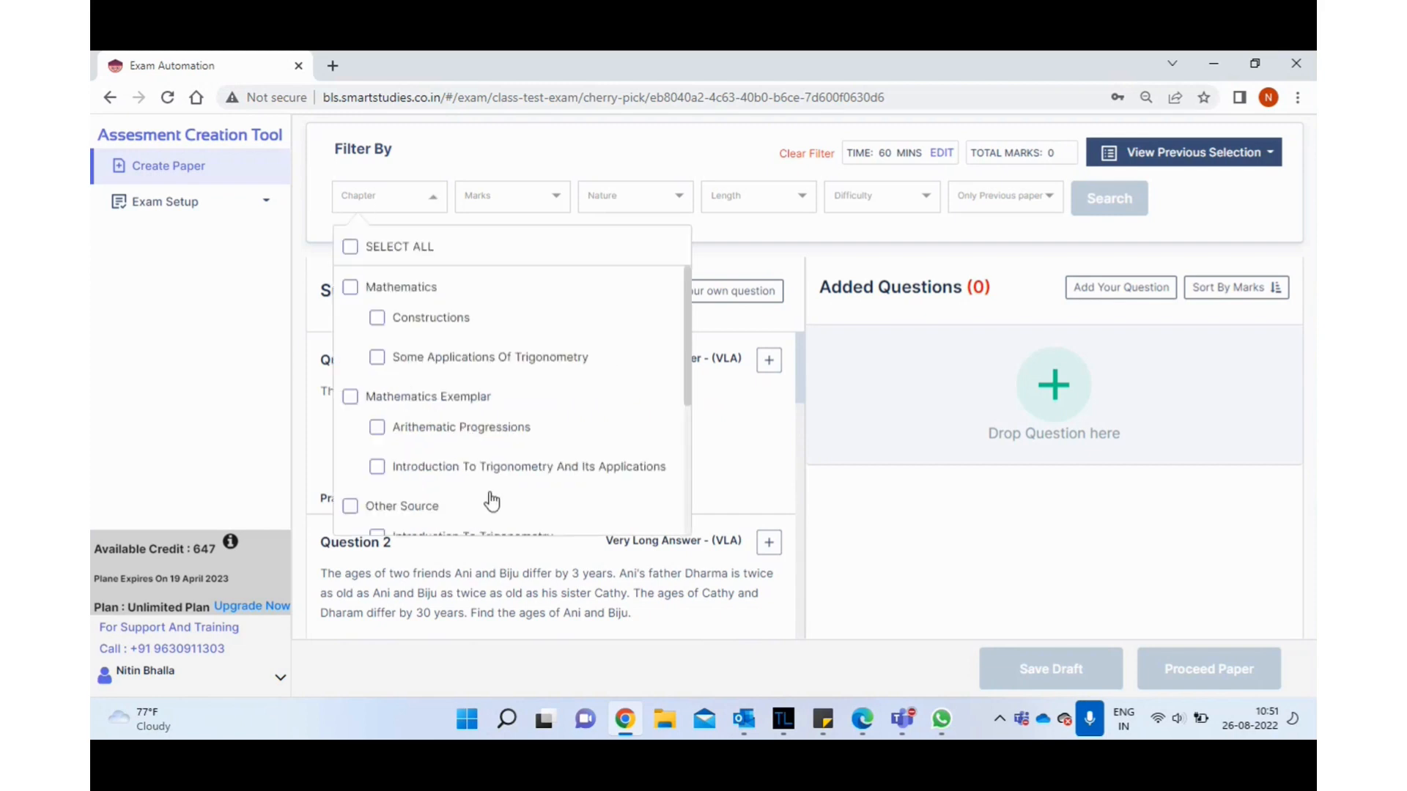
left_click(482, 192)
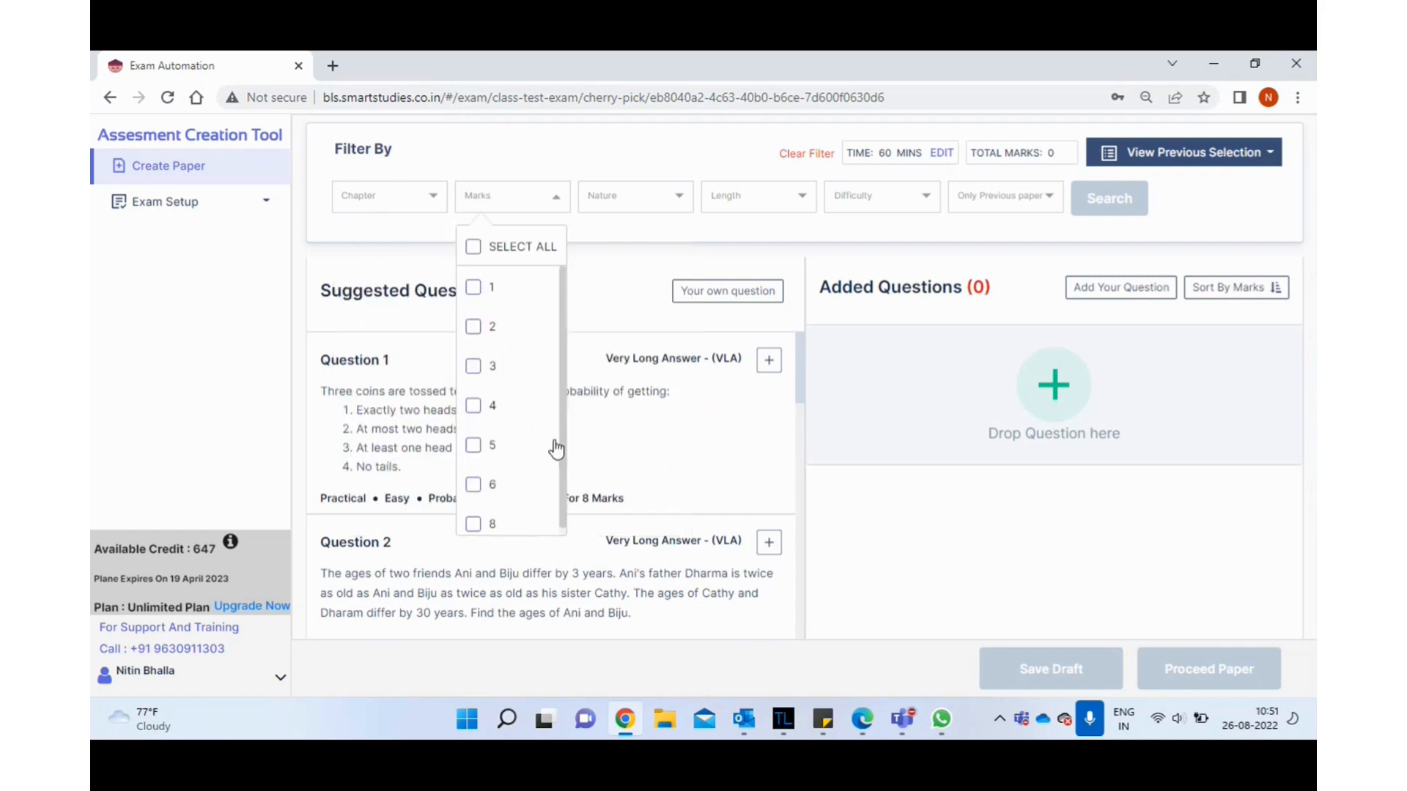
left_click(635, 201)
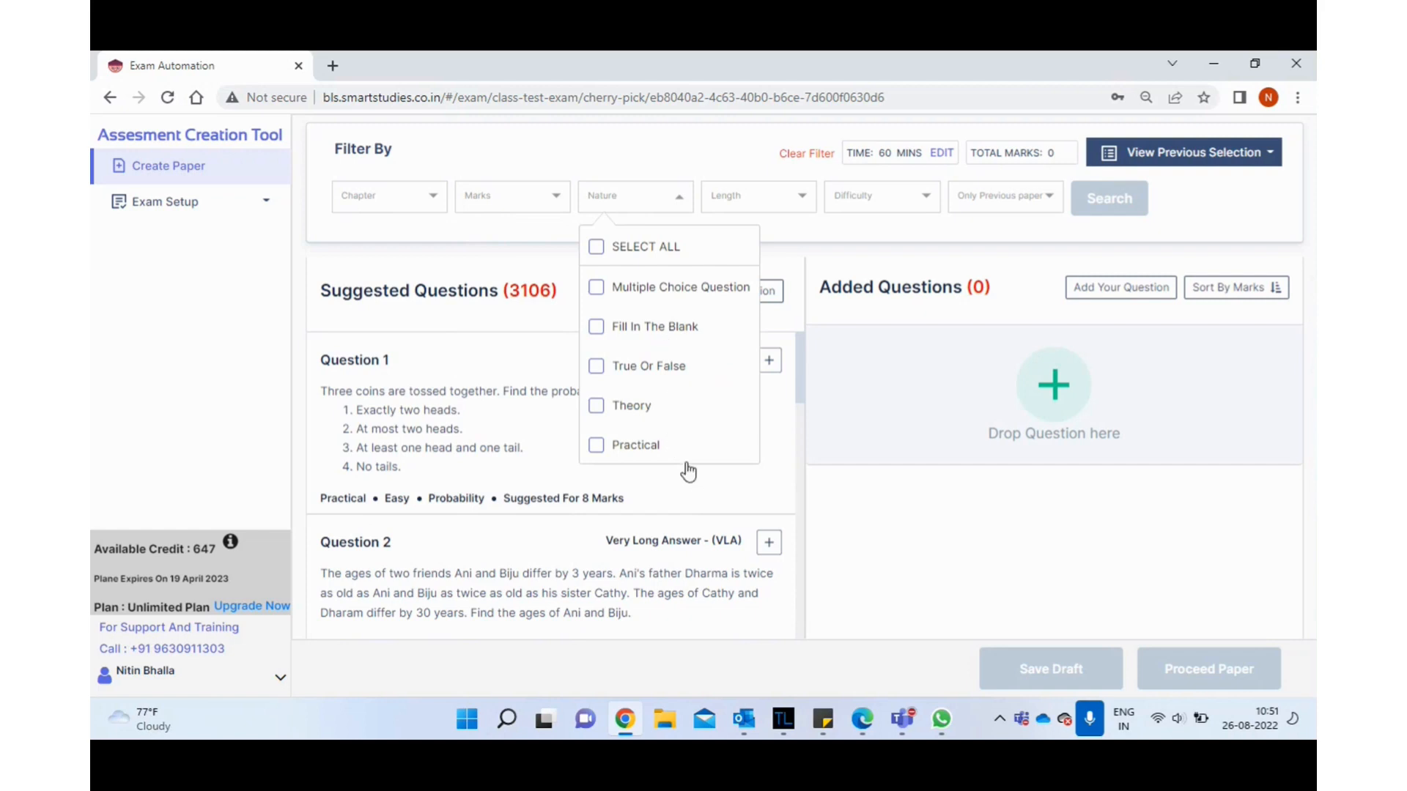
left_click(740, 209)
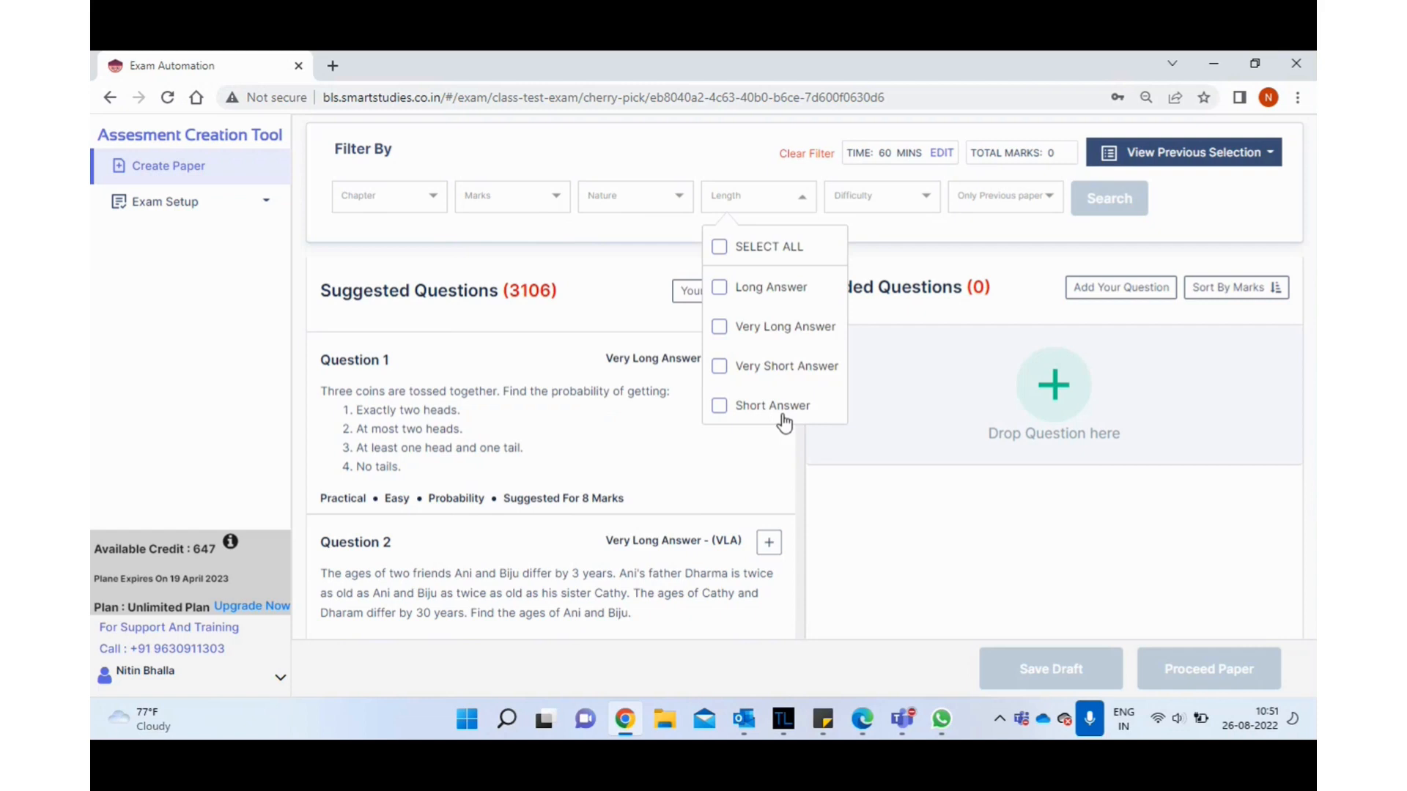
left_click(865, 204)
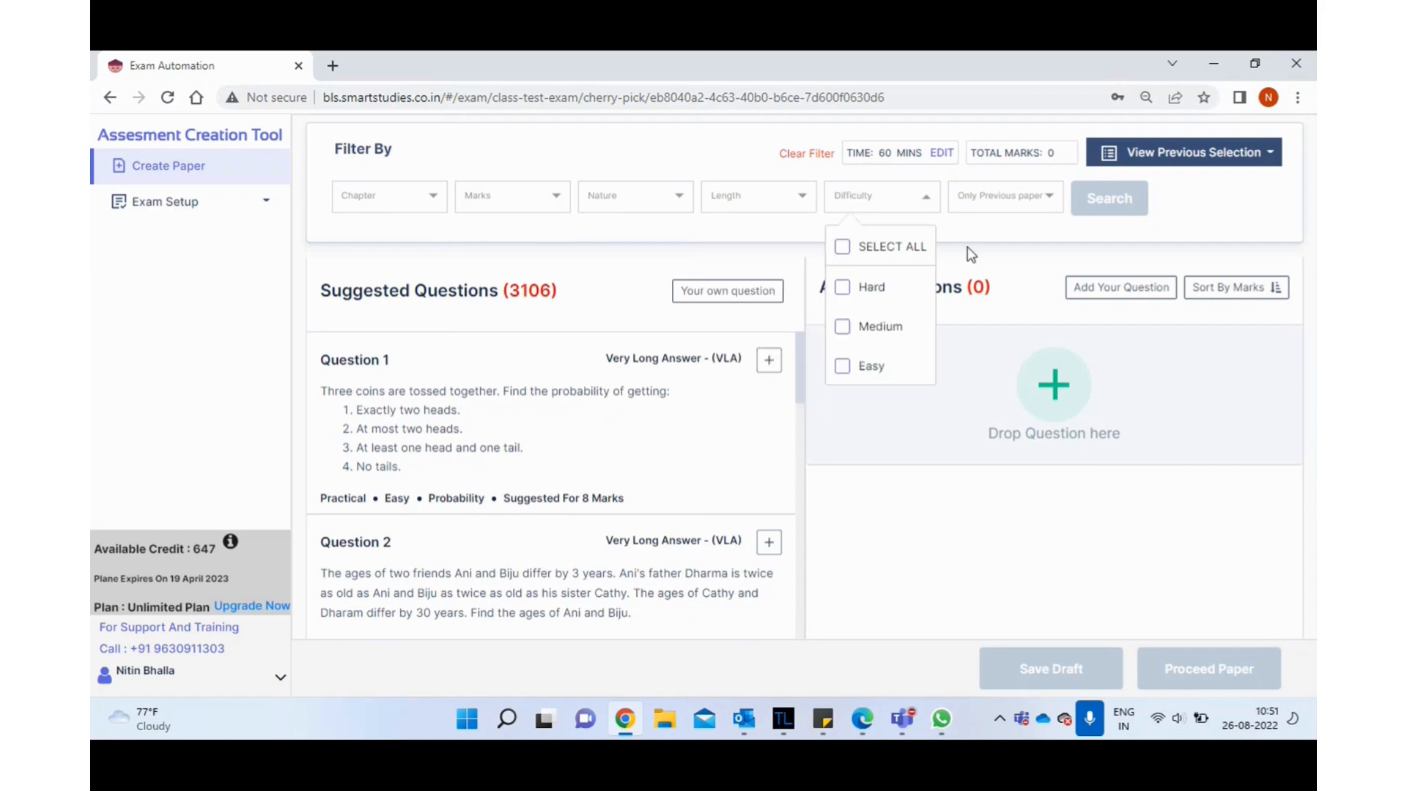
left_click(993, 205)
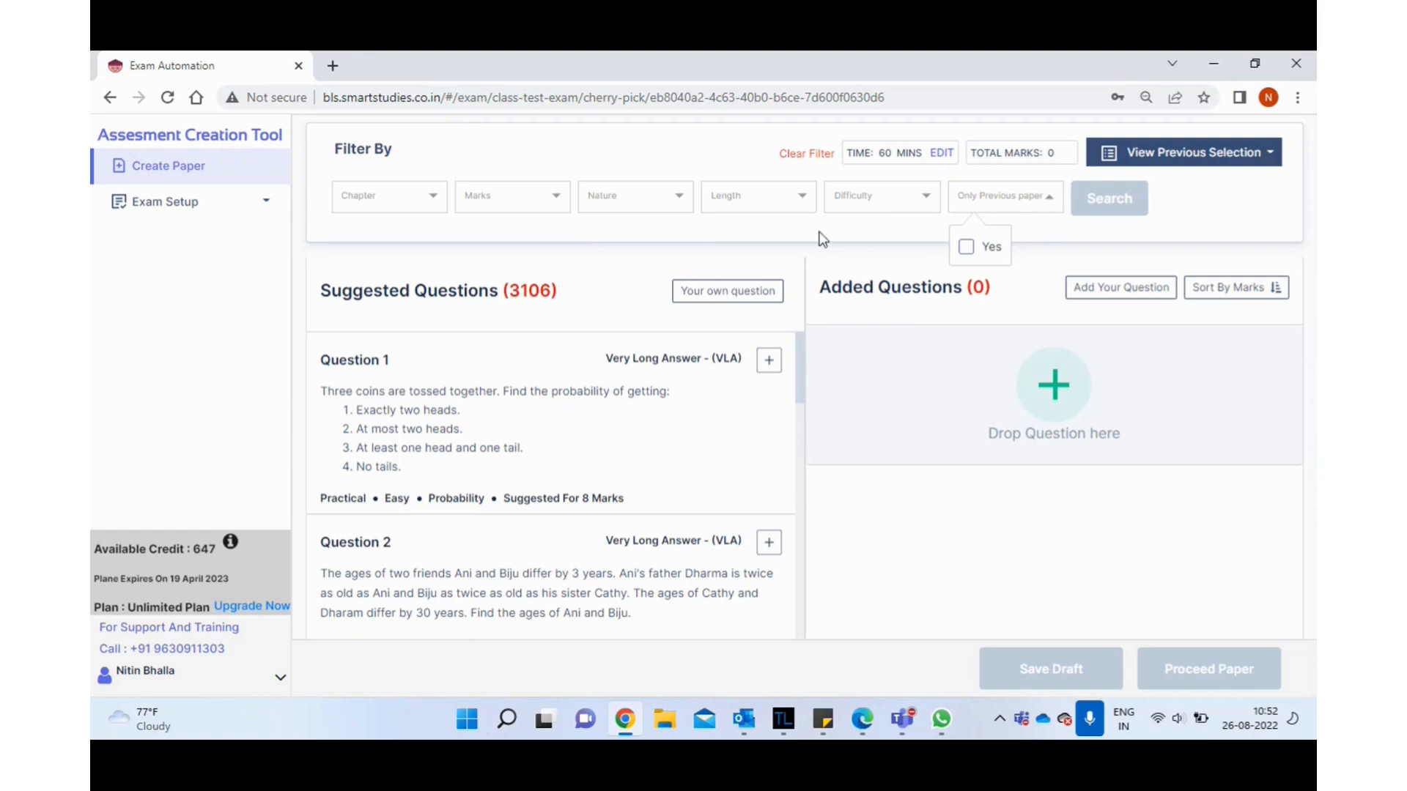
left_click(628, 253)
Filter the suggested questions by the Constructions chapter of Mathematics
scroll(589, 303, "down", 1)
scroll(589, 303, "down", 3)
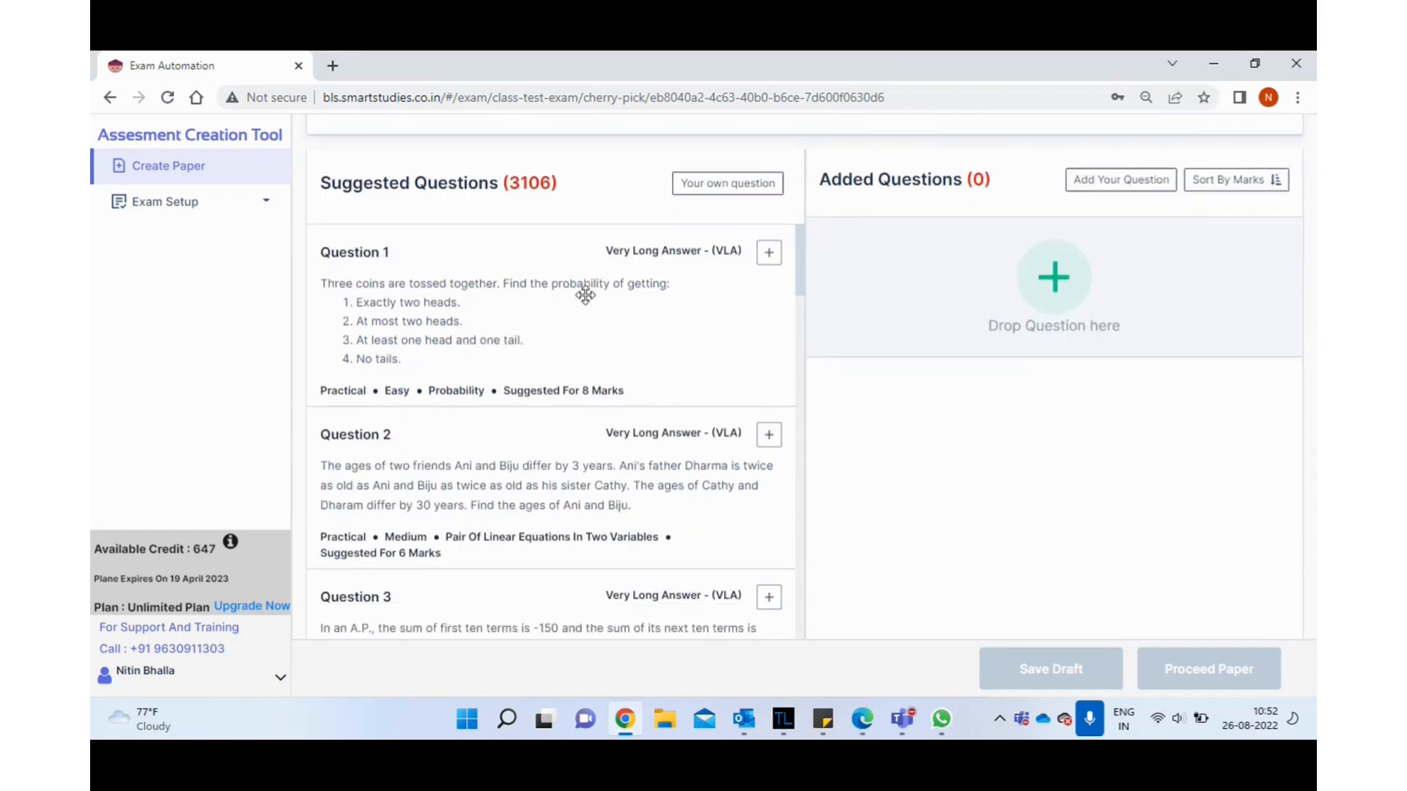
scroll(581, 292, "up", 3)
left_click(370, 162)
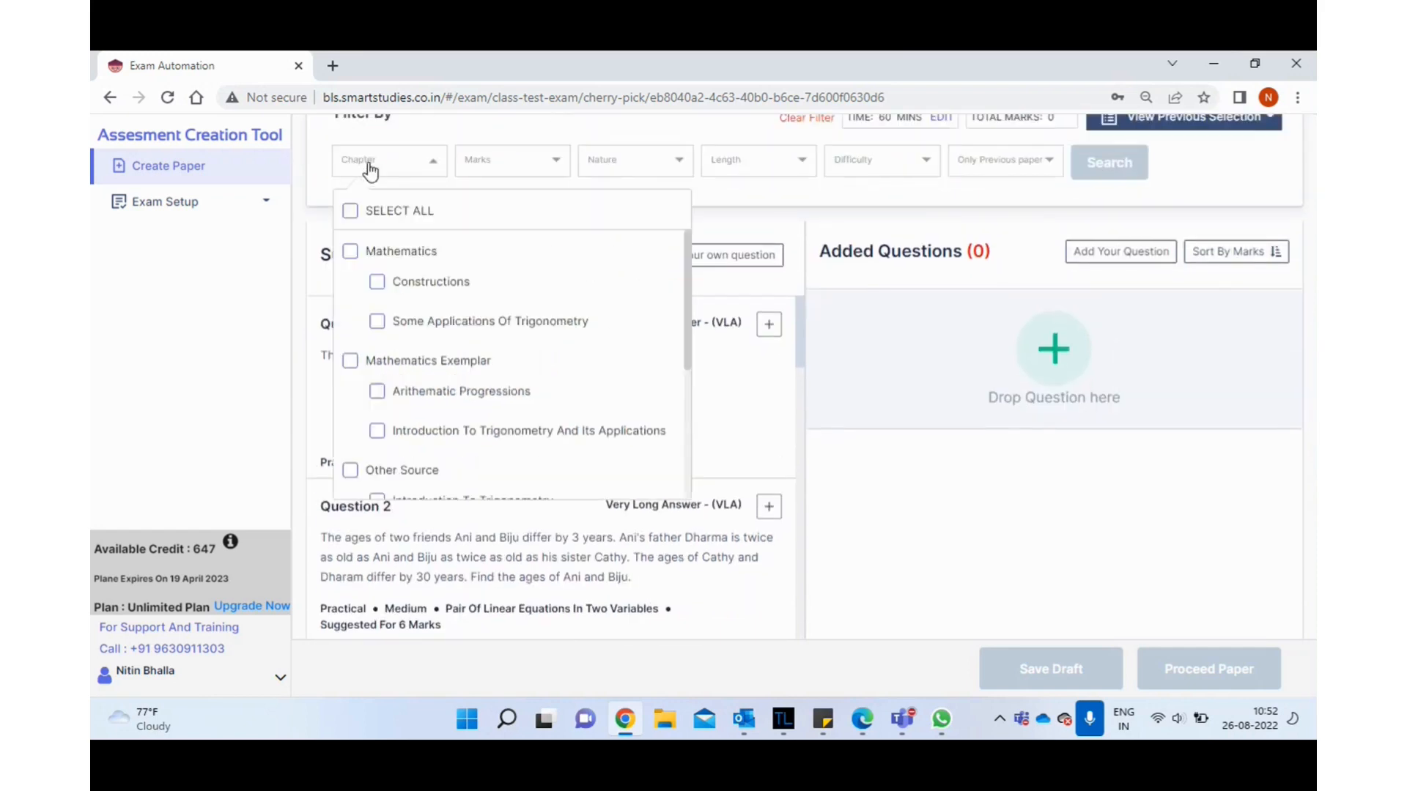
left_click(376, 283)
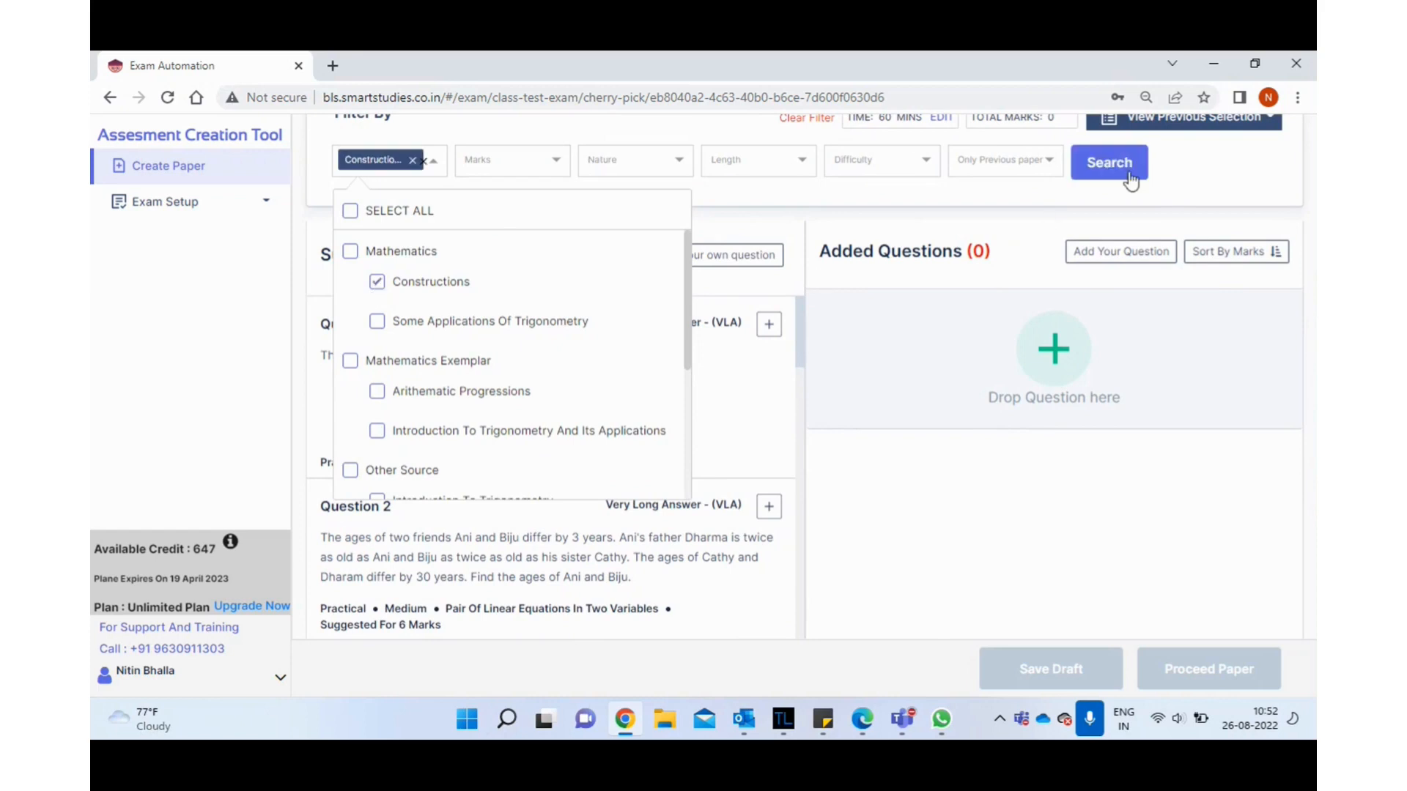
left_click(1132, 169)
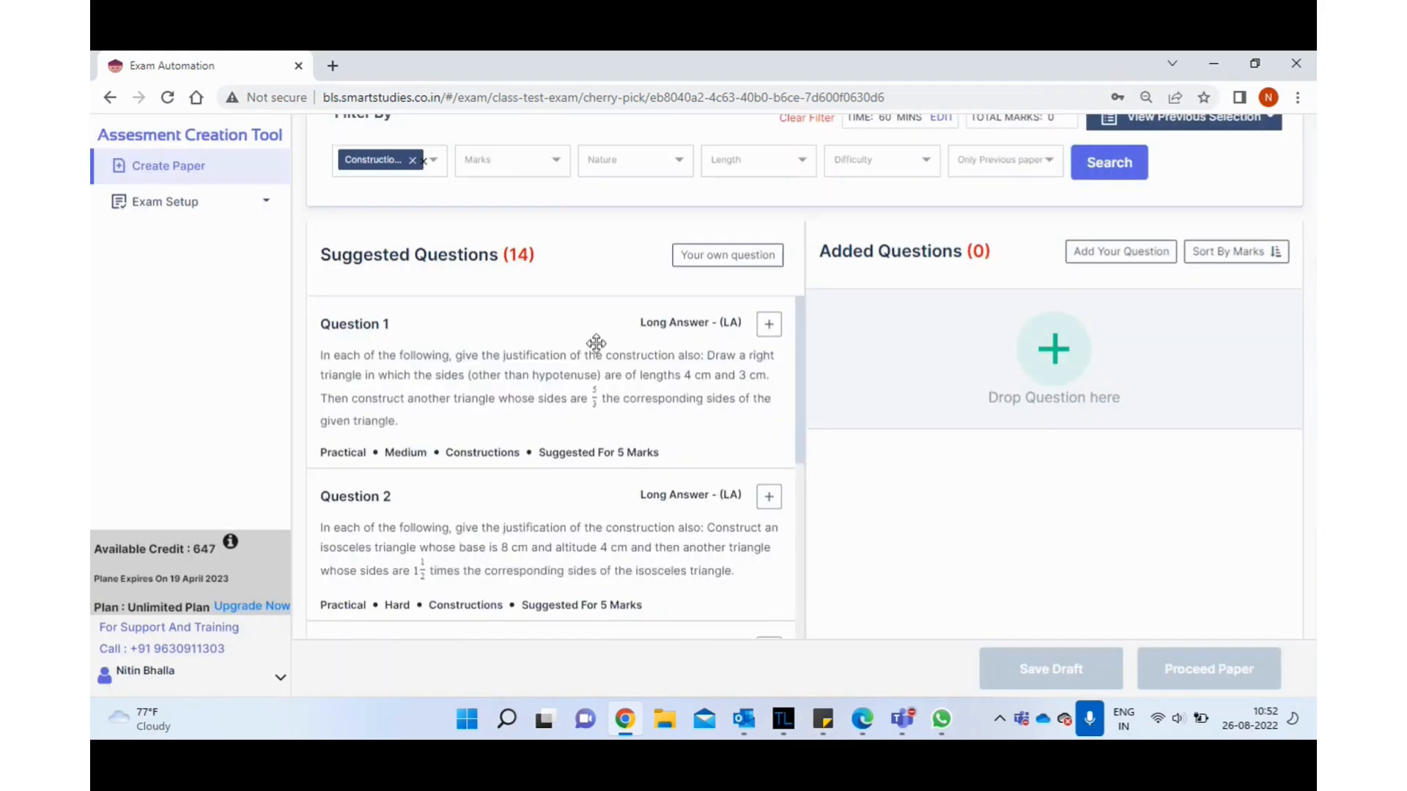
Look through the suggested Constructions questions and clear the chapter filter
scroll(597, 345, "down", 6)
scroll(597, 343, "down", 12)
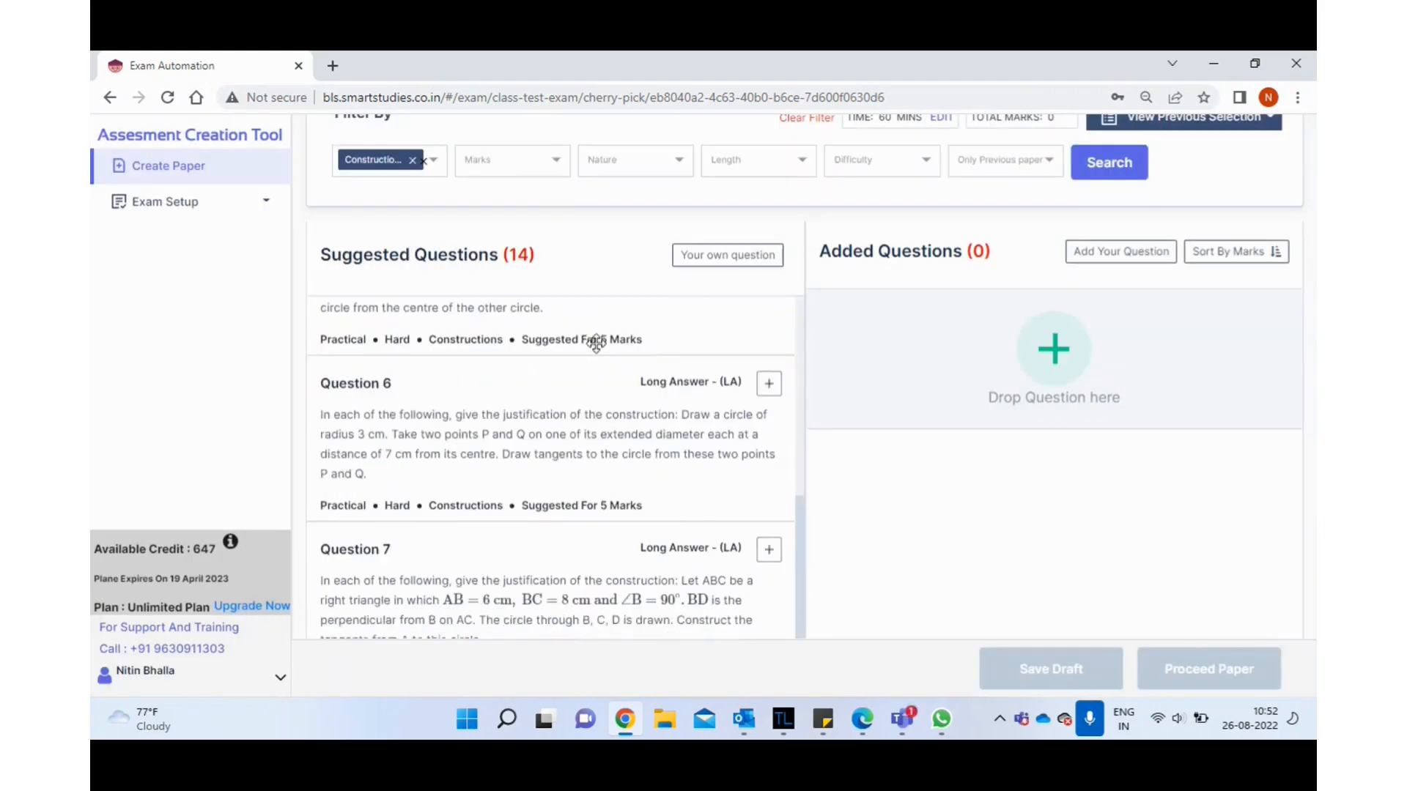
scroll(596, 343, "up", 15)
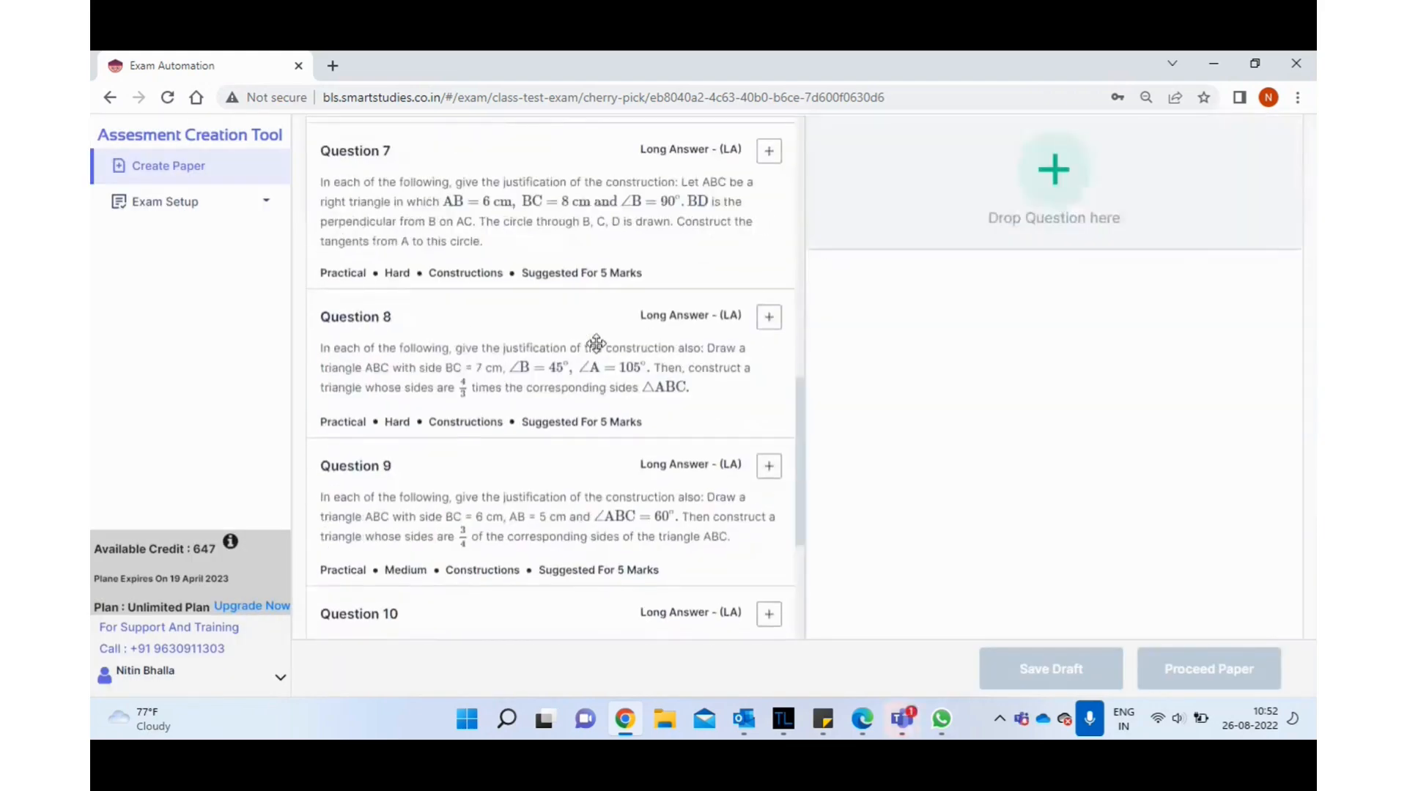
scroll(596, 343, "up", 3)
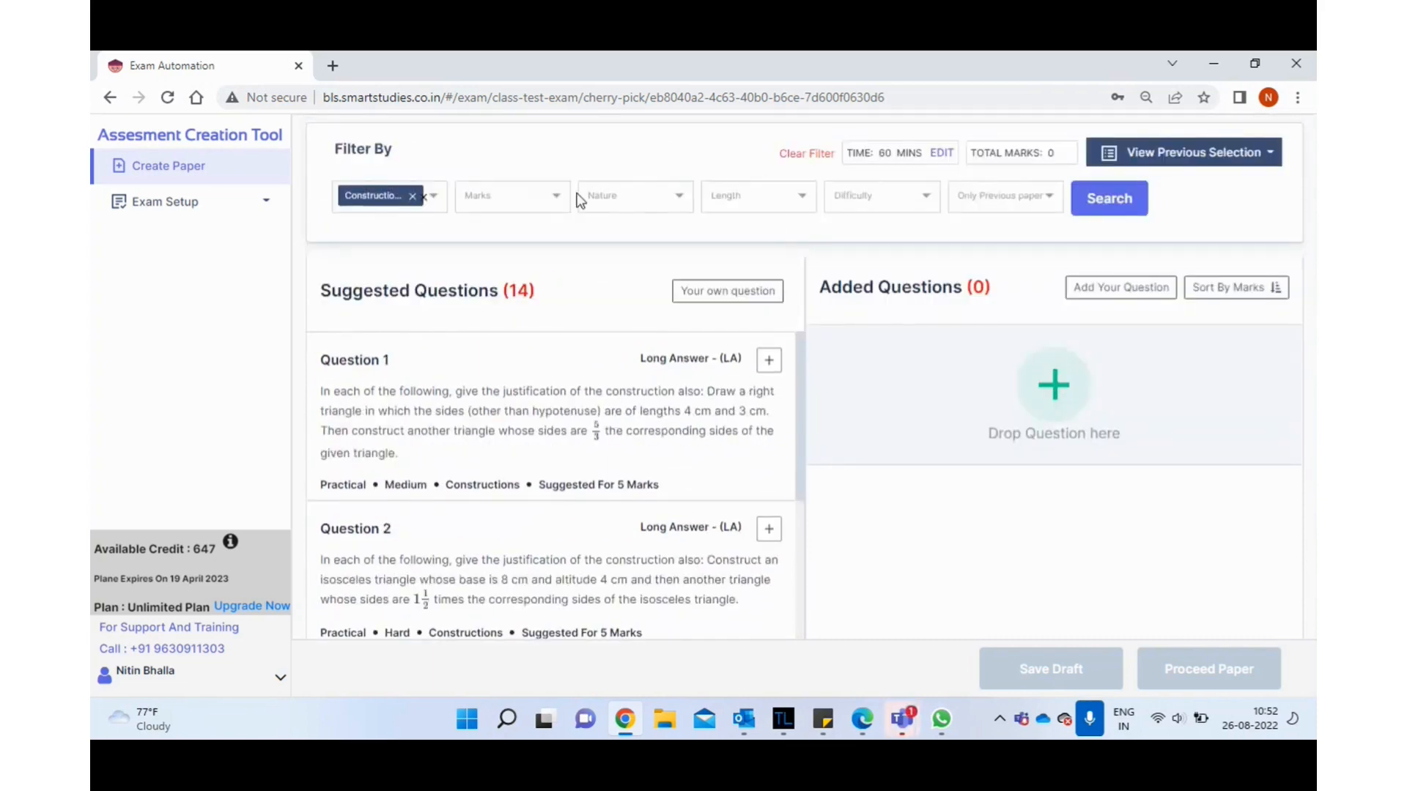
left_click(801, 155)
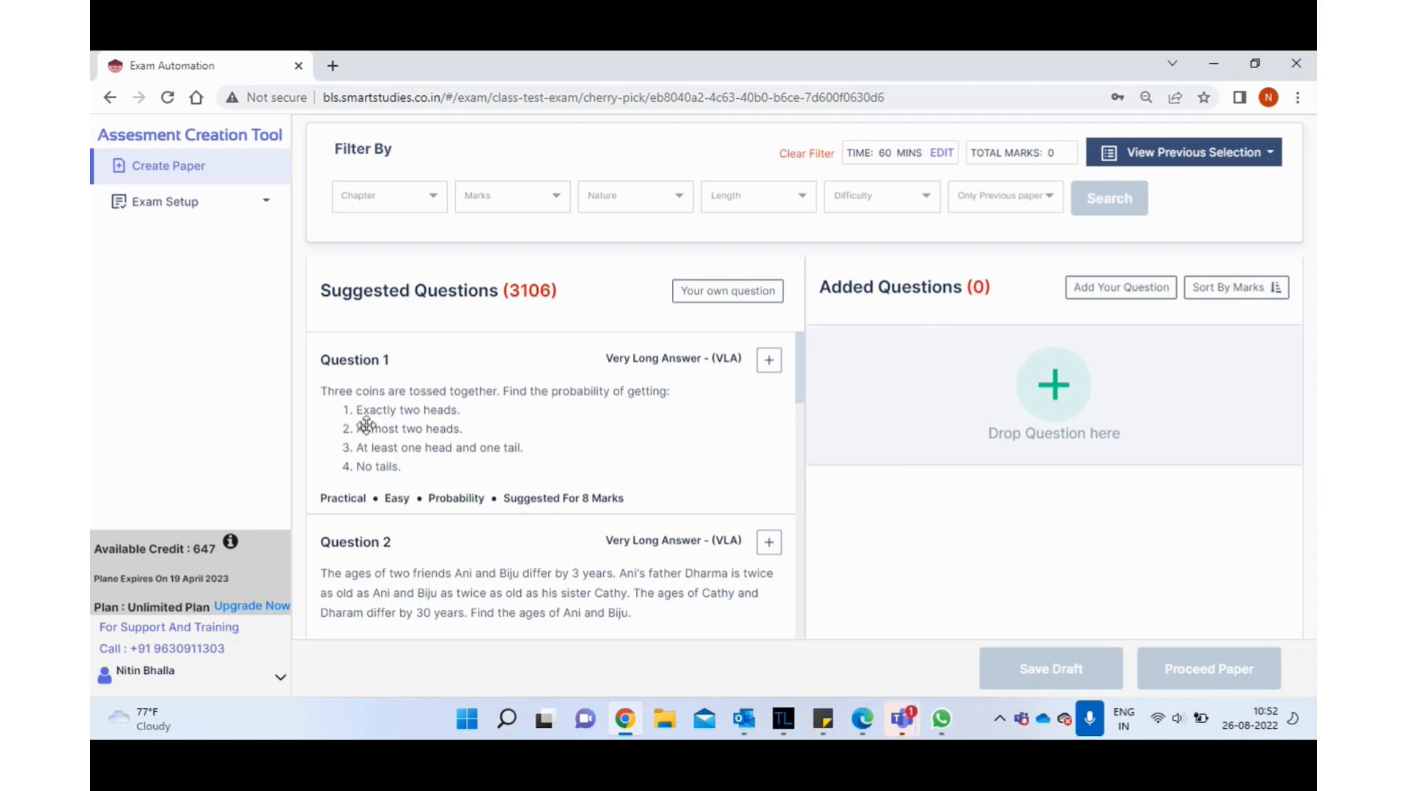
Add the very long answer questions on tossing three coins, repaying a Rs 3600 debt and throwing a die to the paper
left_click(768, 362)
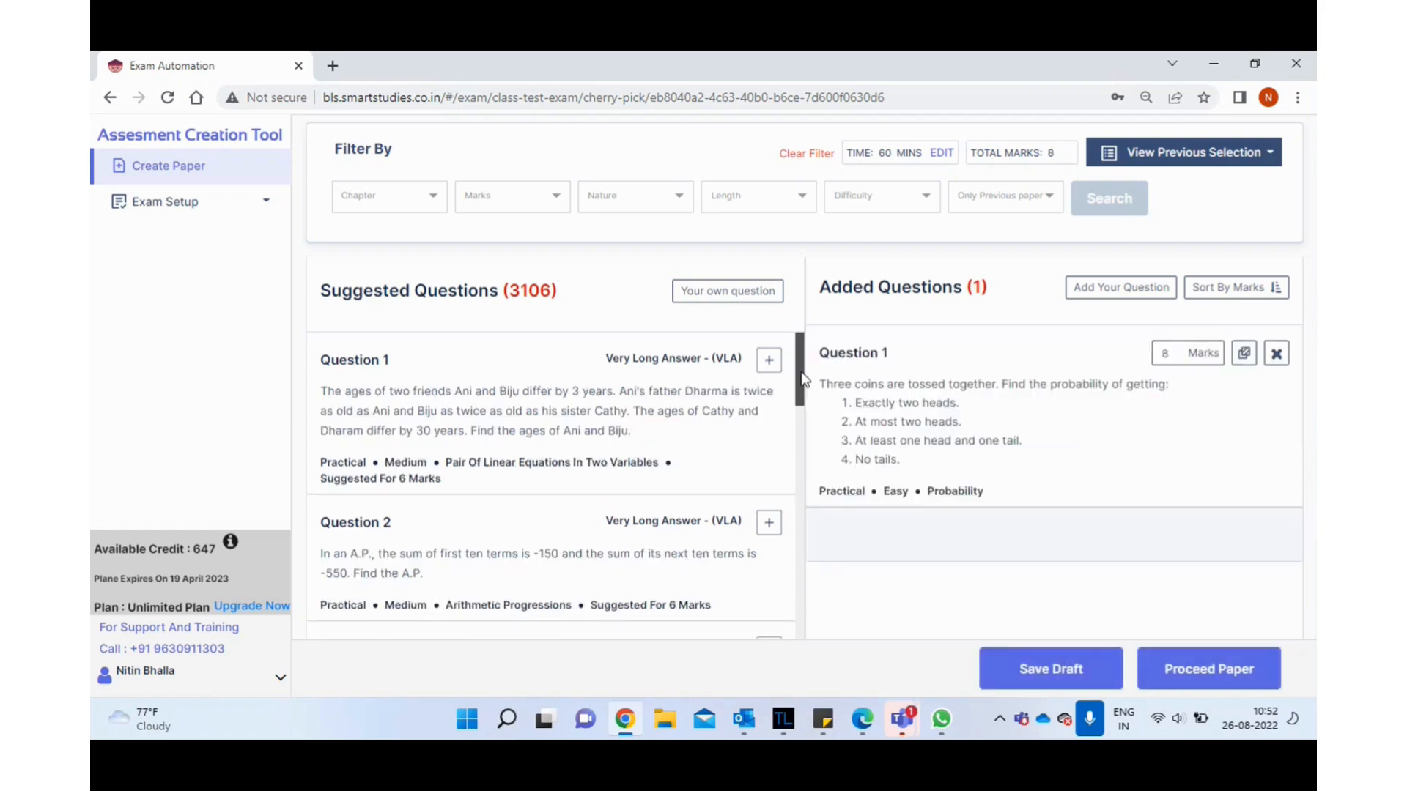
scroll(797, 419, "down", 10)
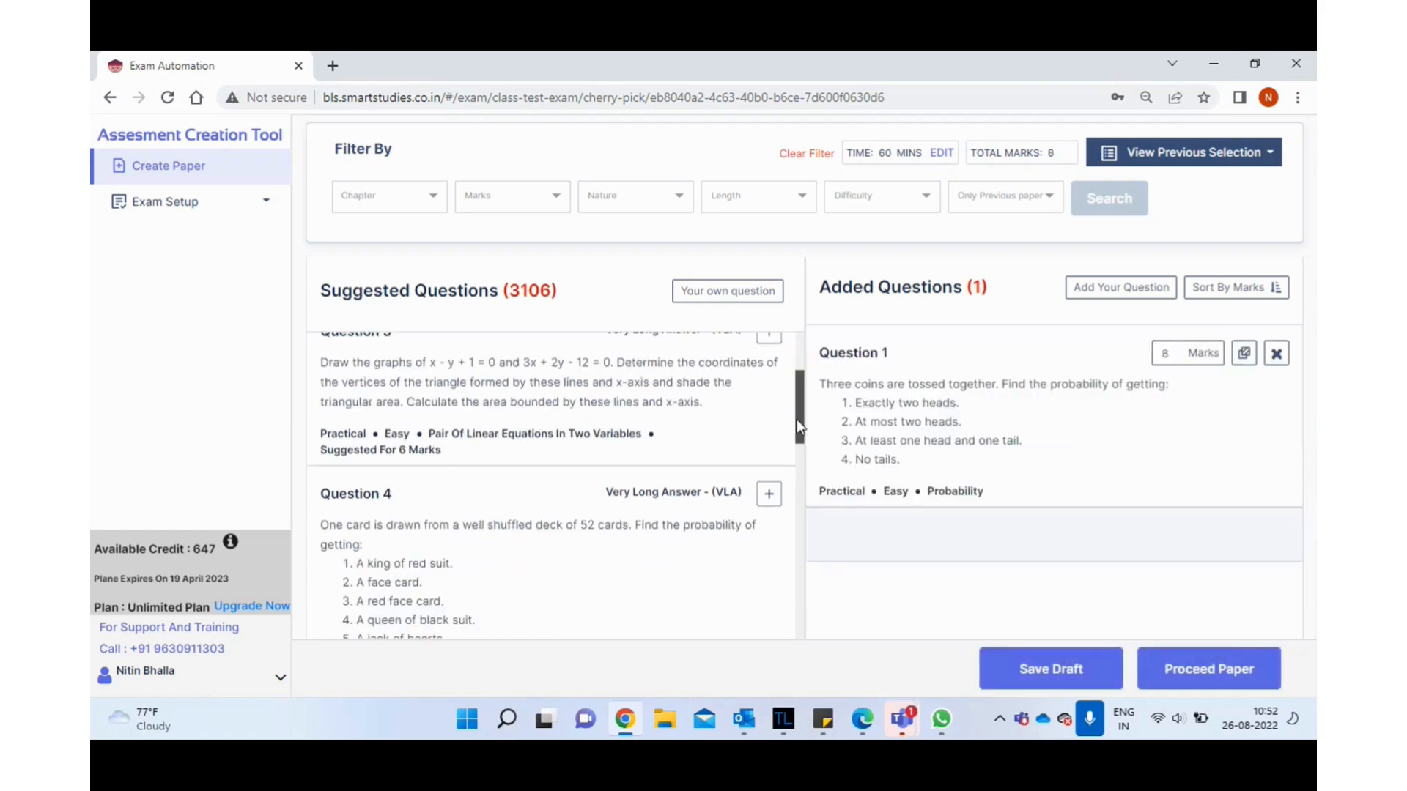
left_click(767, 504)
left_click(767, 504)
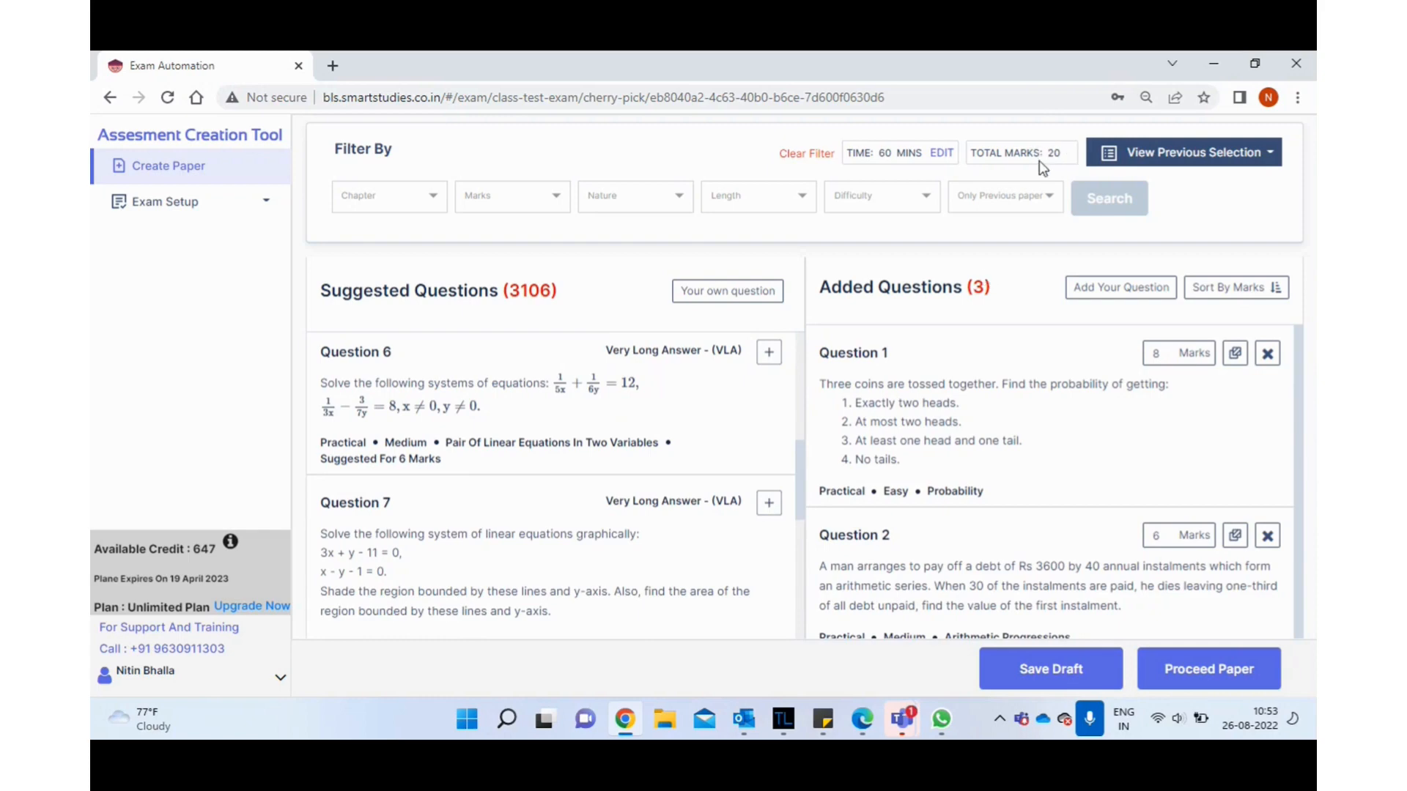
Add four 5-mark questions to the paper, including the hide-and-seek triangle and the house window trigonometry questions
scroll(797, 472, "down", 1)
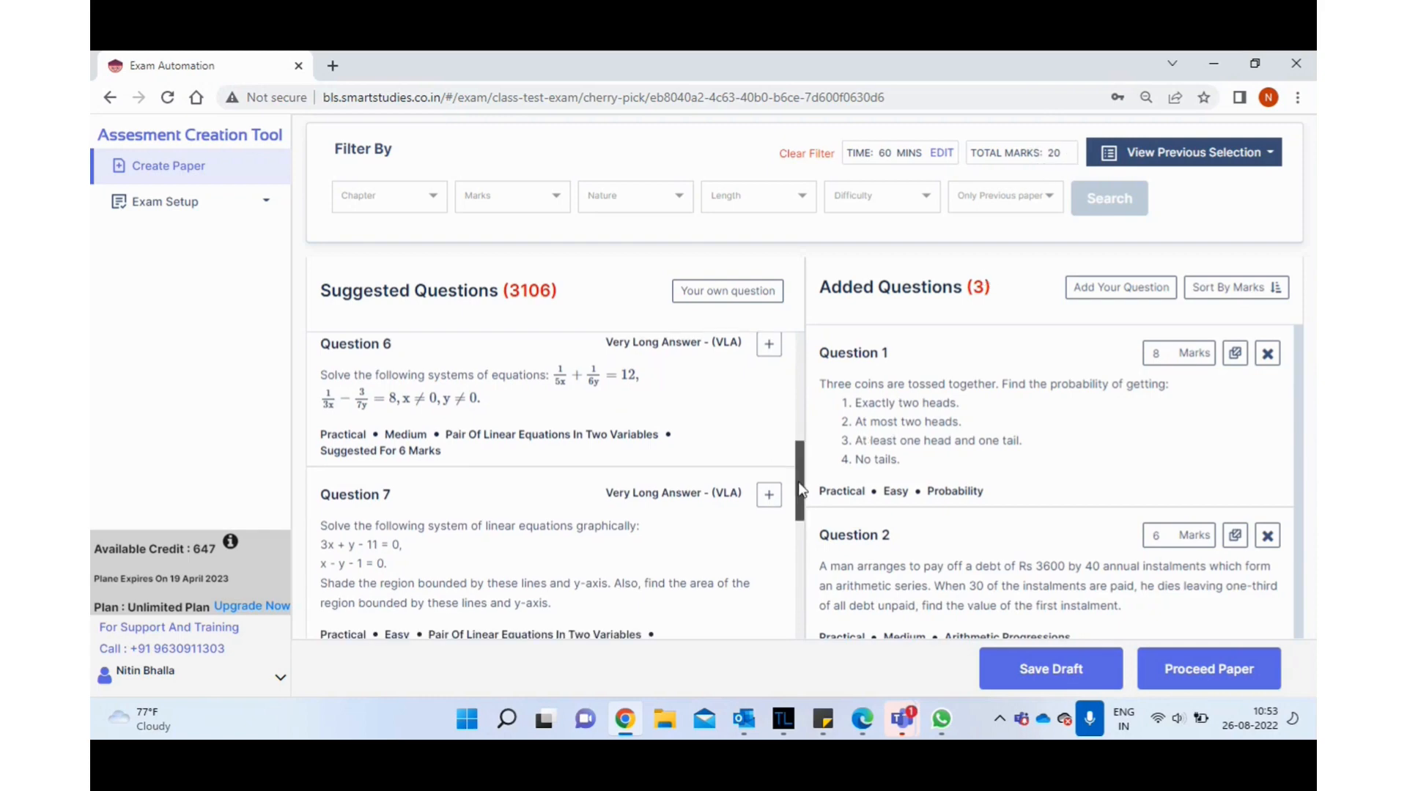
left_click_drag(798, 481, 800, 600)
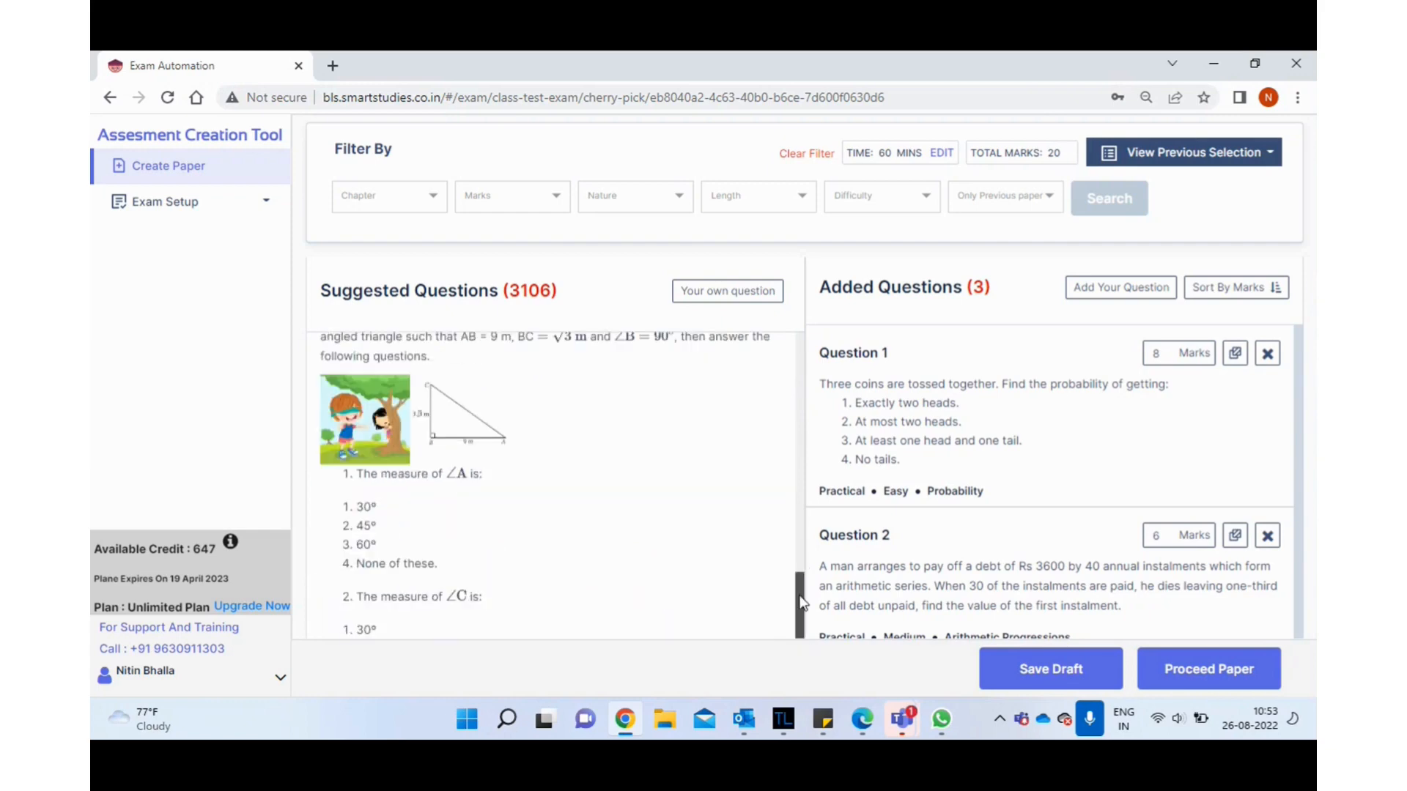
left_click(769, 451)
left_click(769, 451)
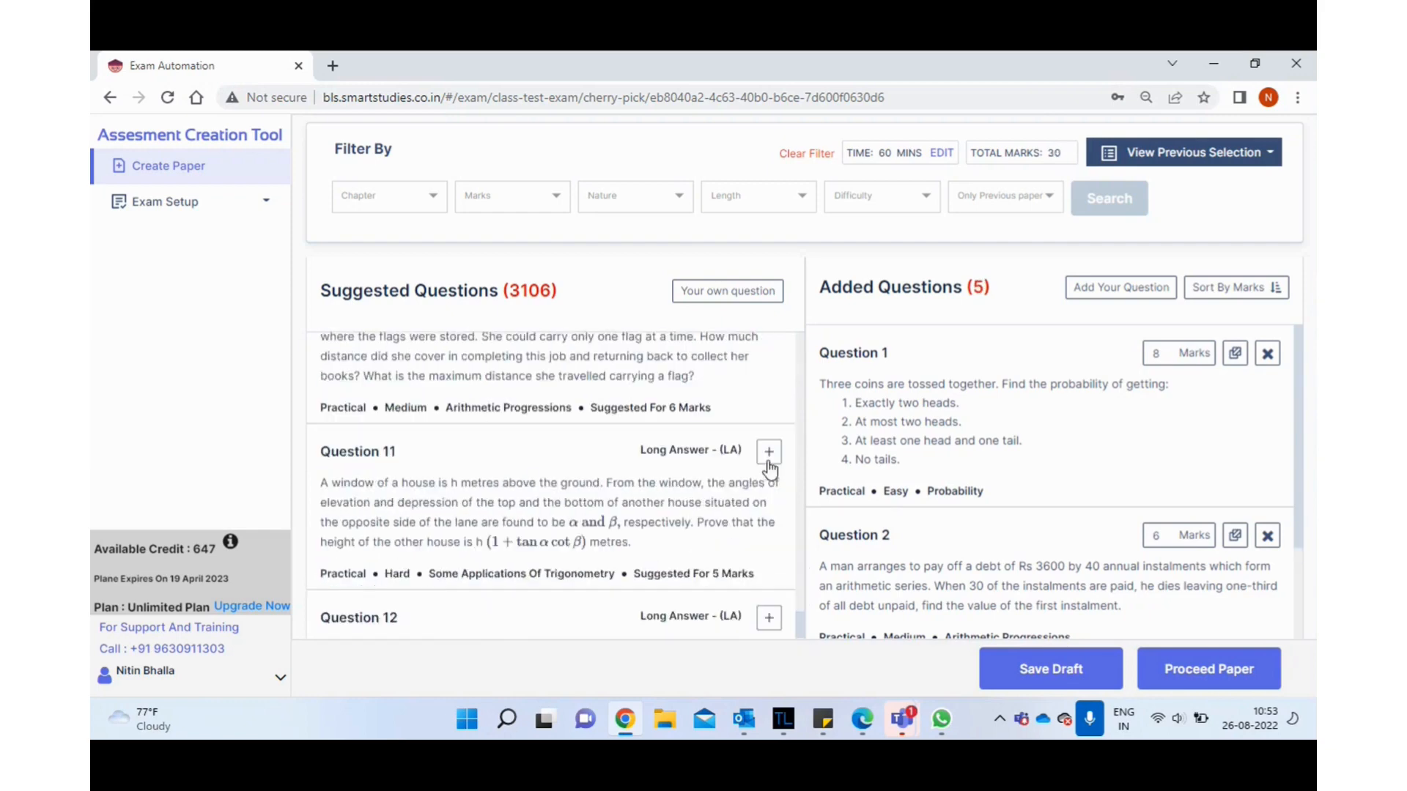
left_click(769, 453)
left_click(769, 453)
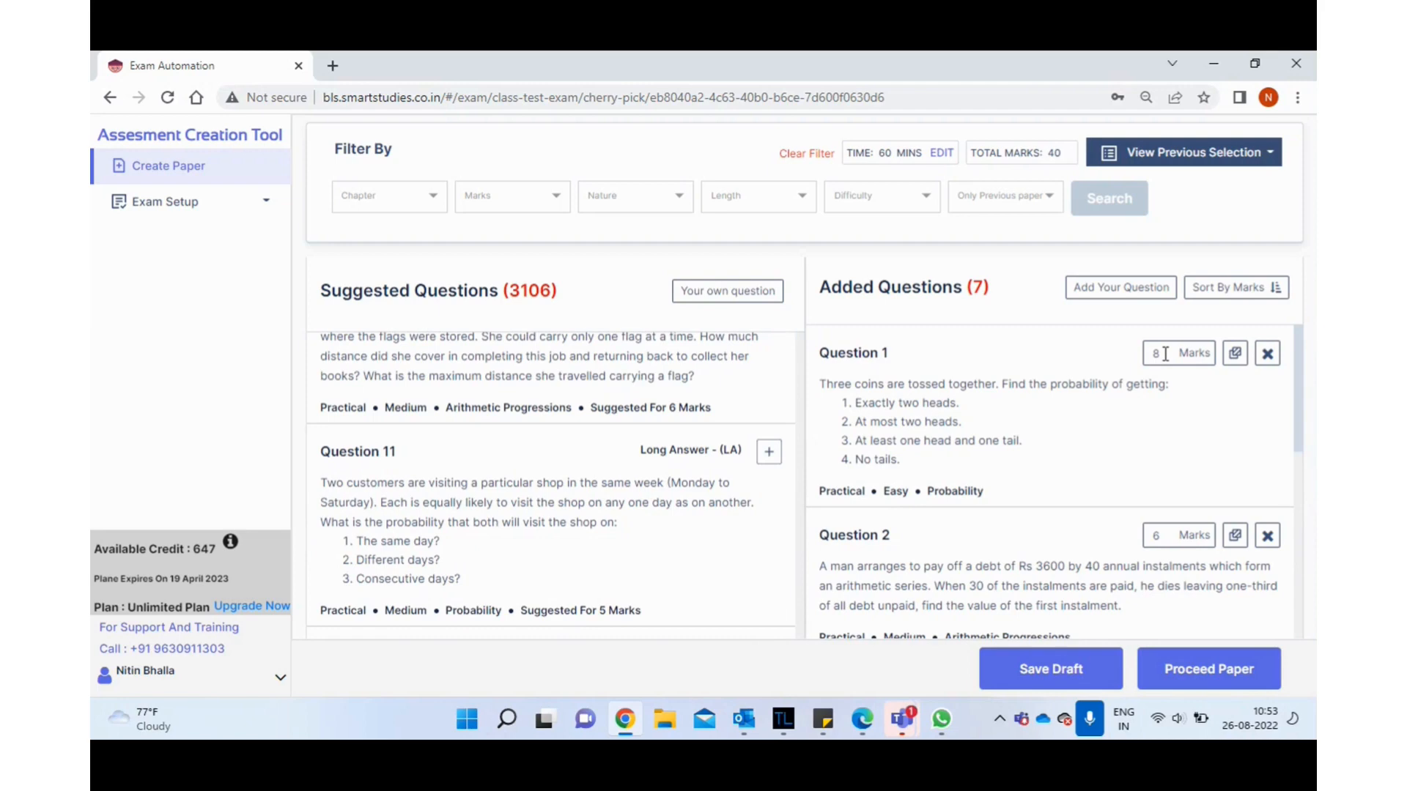
Set the marks of the added three-coins question to 5
key("BackSpace")
type("5")
Add the question on the common difference of the A.P. 0, 1/4, 1/2, 3/4 as an alternate to added Question 2
scroll(1033, 351, "down", 3)
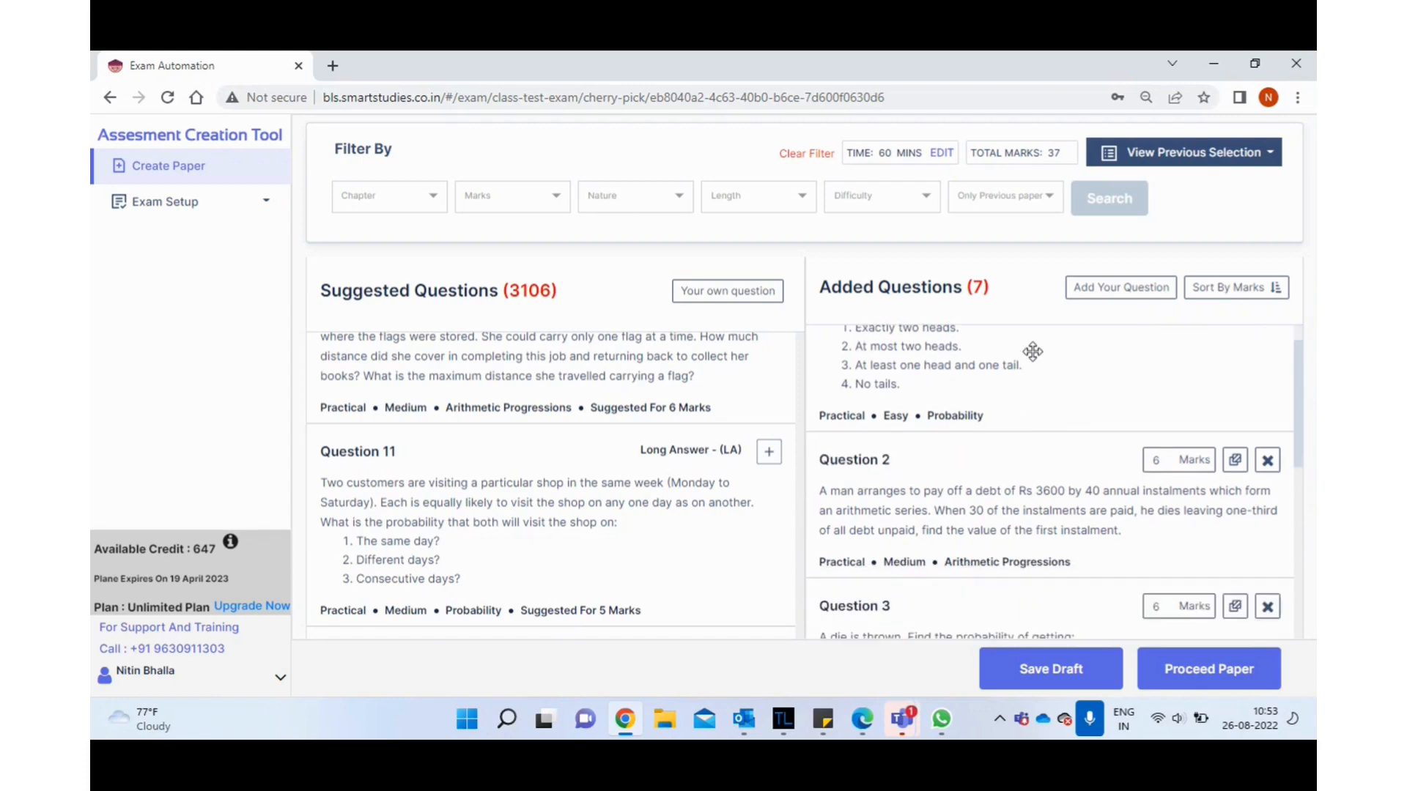
scroll(1033, 352, "up", 1)
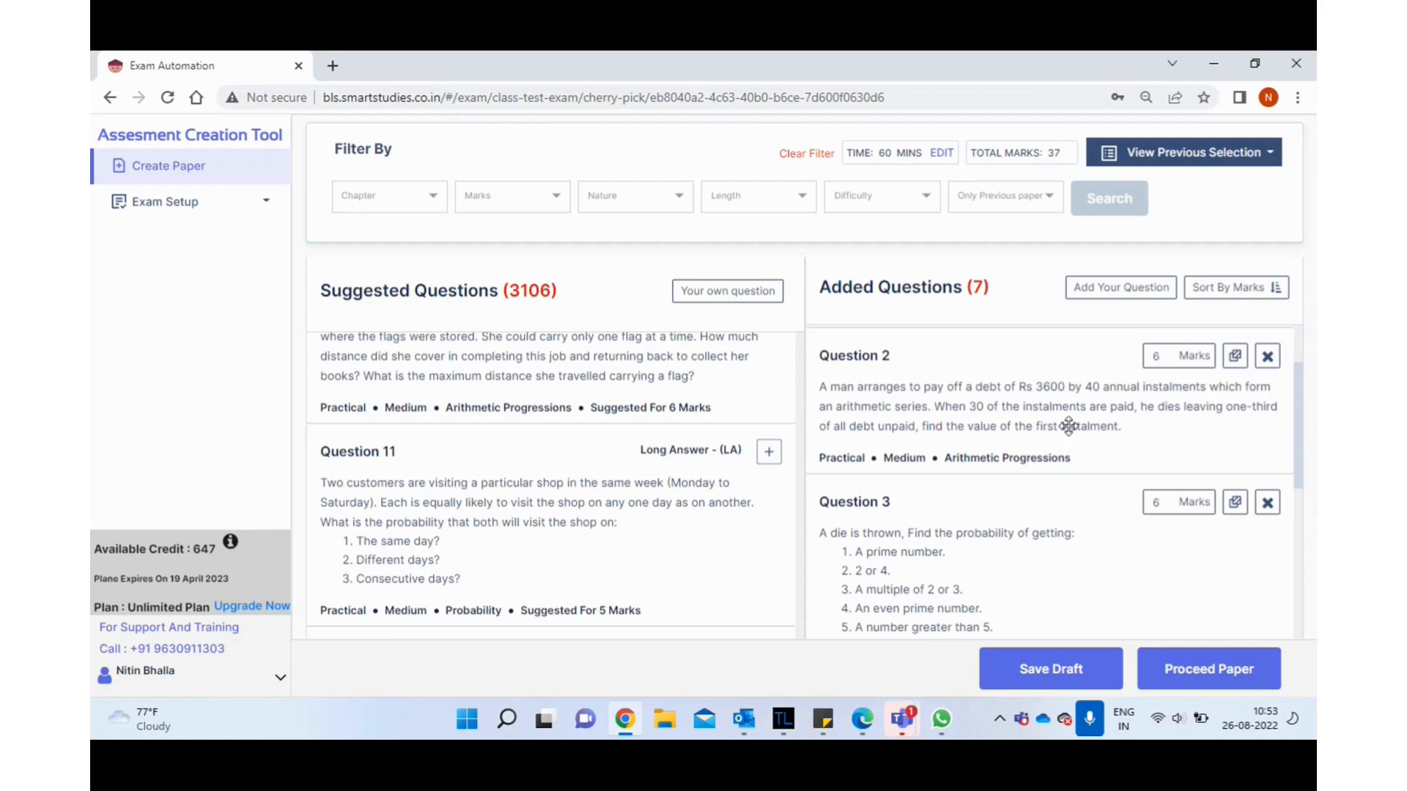
left_click(1236, 357)
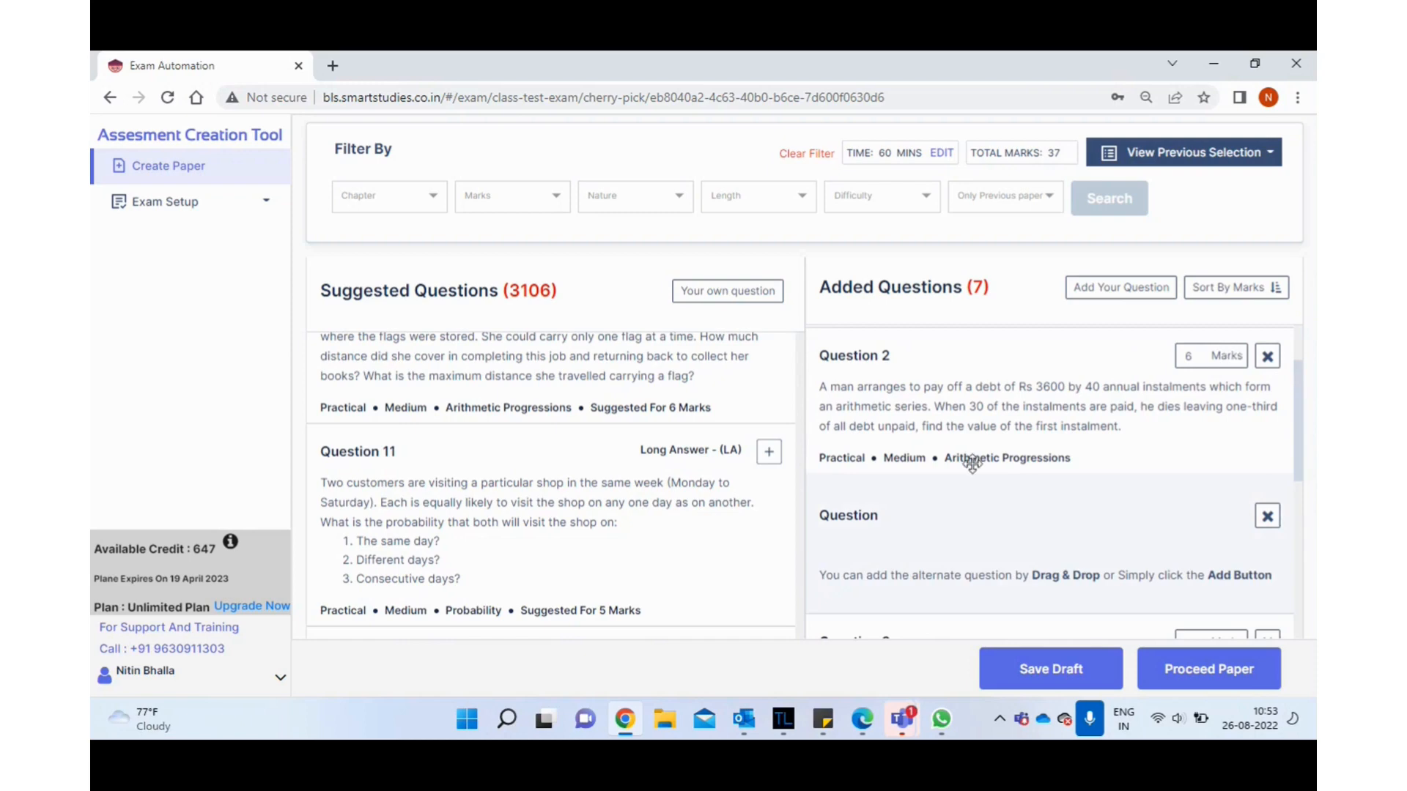
scroll(972, 463, "down", 2)
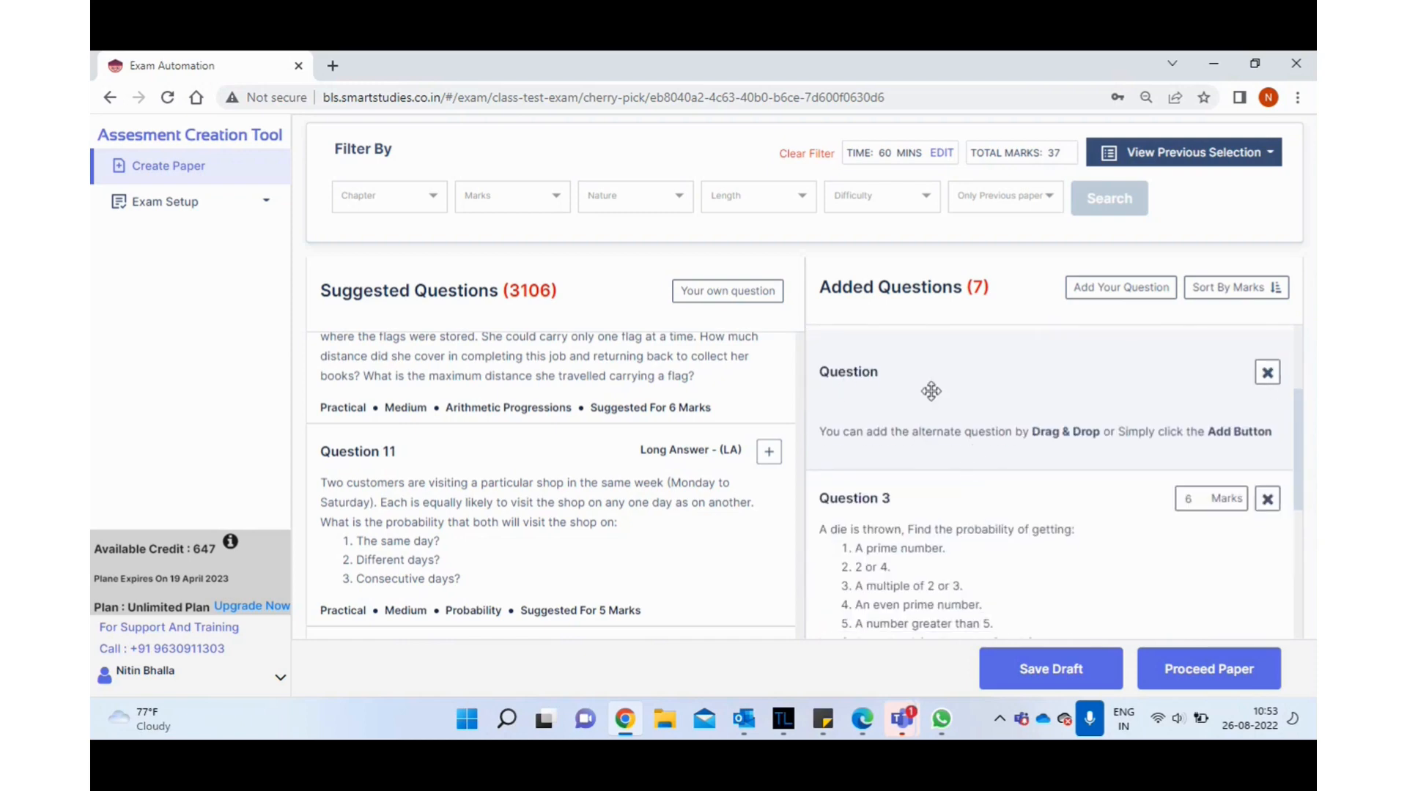
scroll(534, 419, "down", 1)
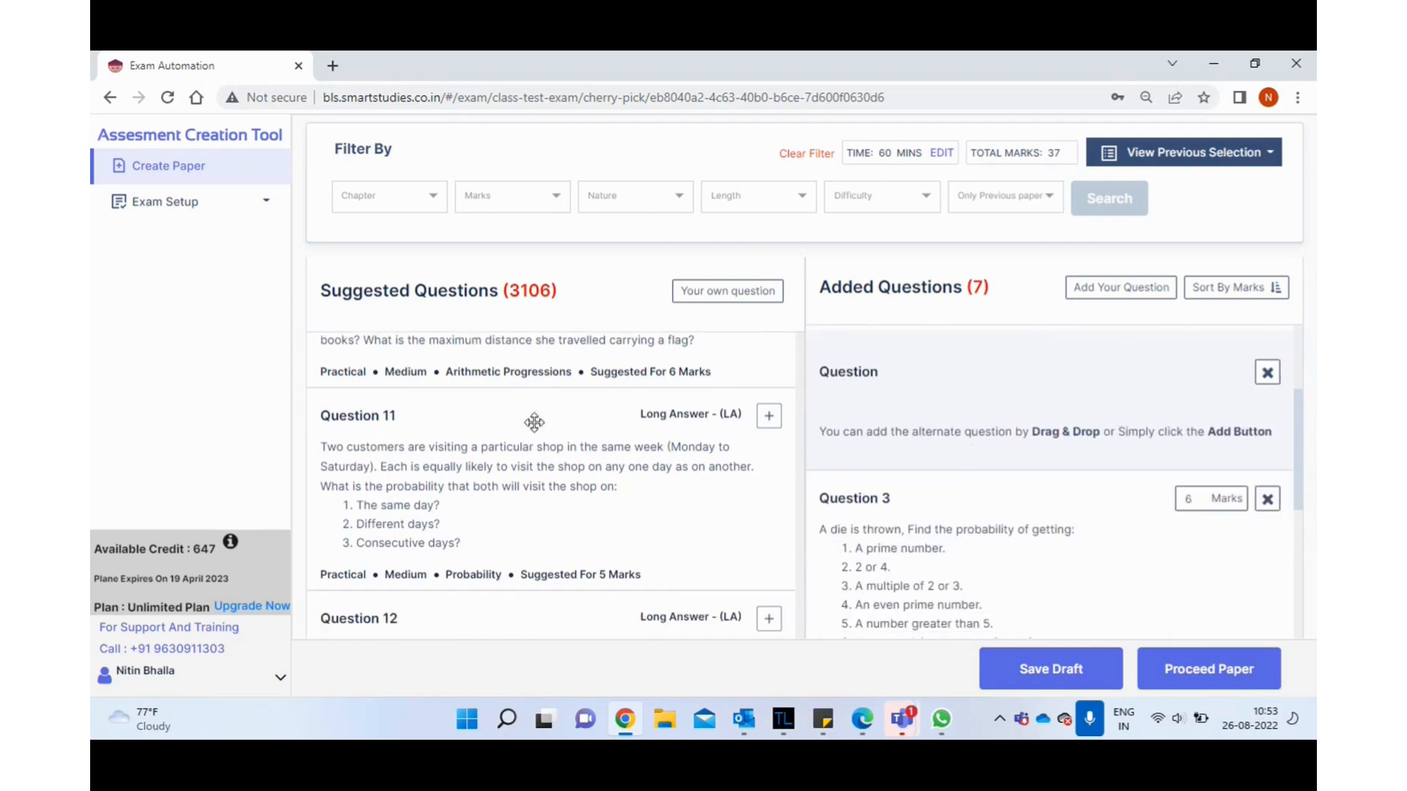
scroll(534, 422, "down", 4)
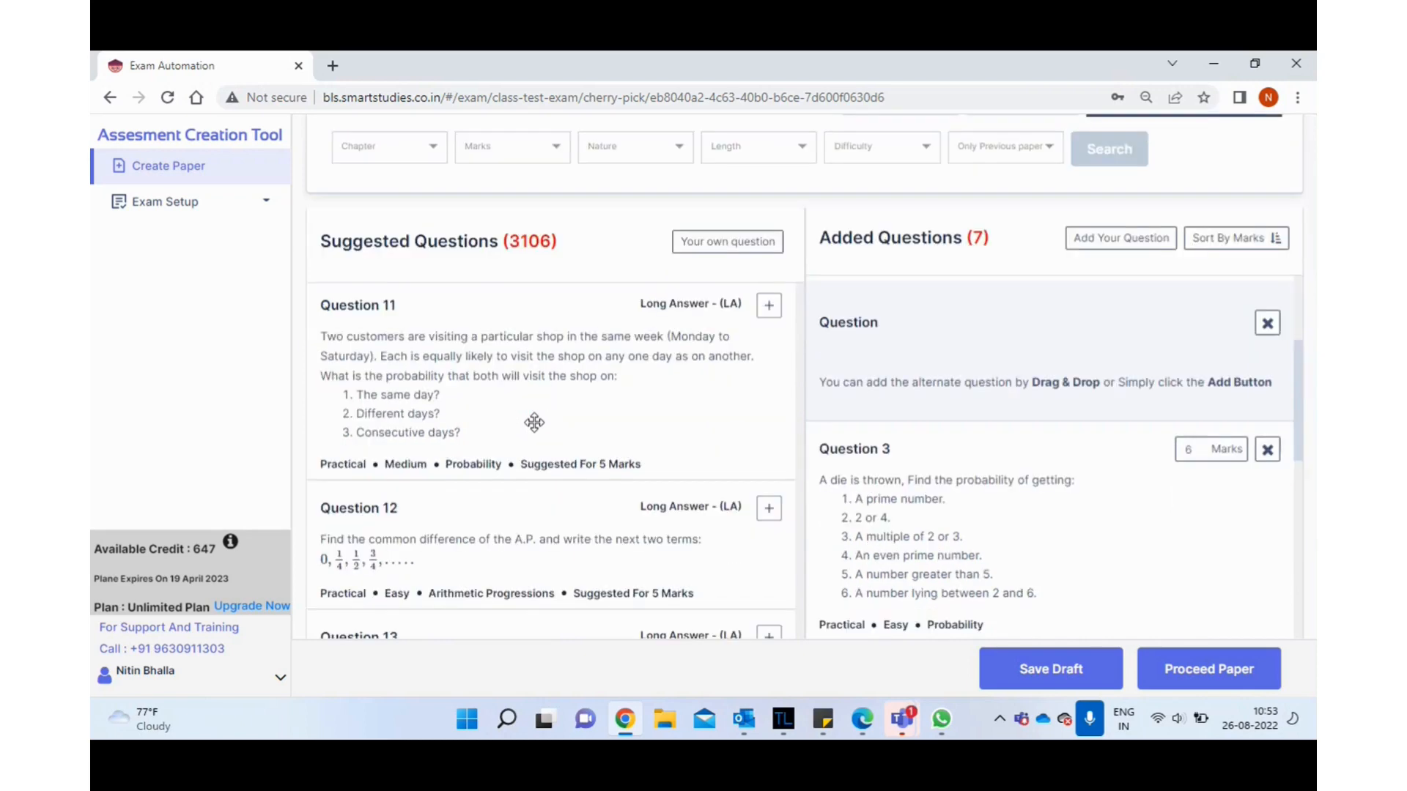
left_click(769, 447)
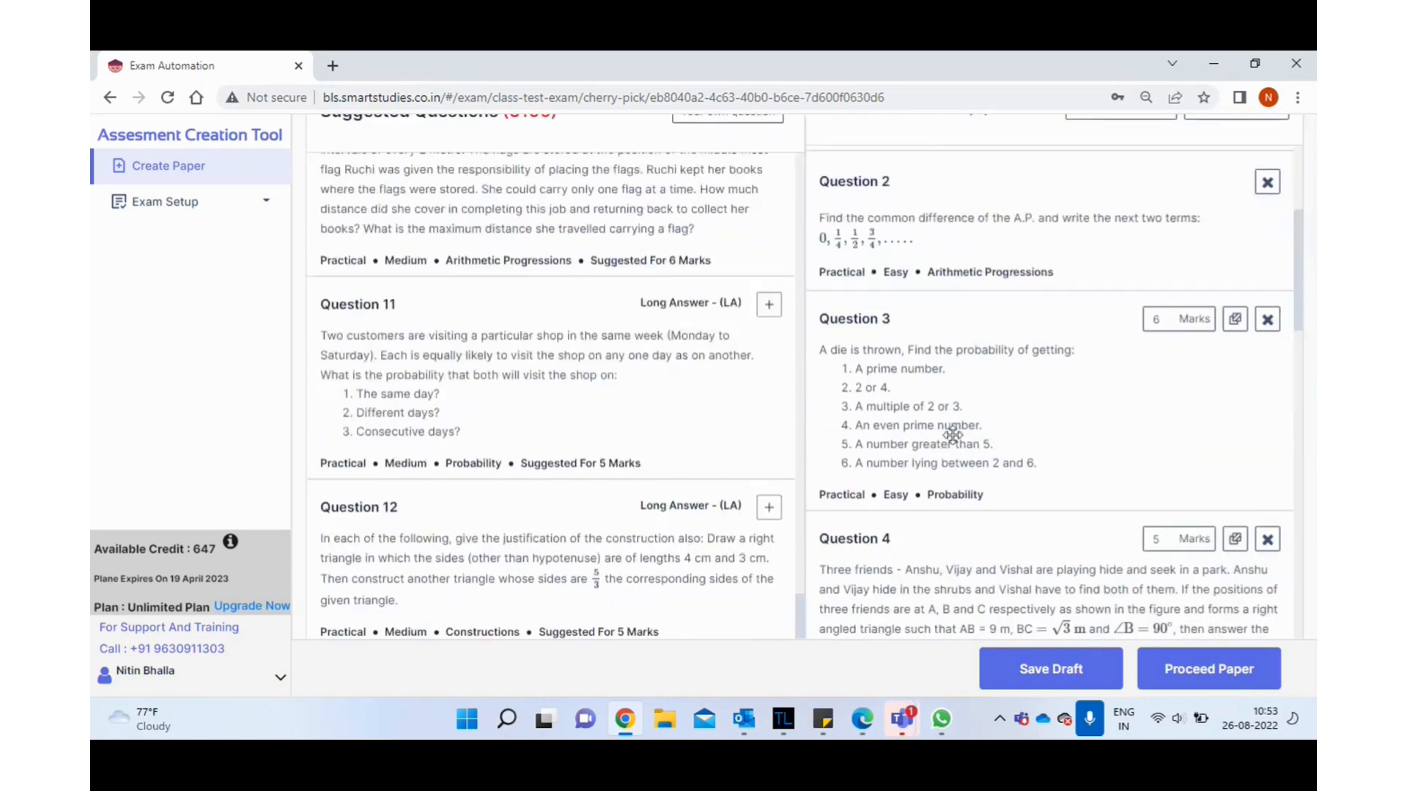
Move the die probability question below the hide-and-seek question in the added questions
scroll(952, 435, "up", 3)
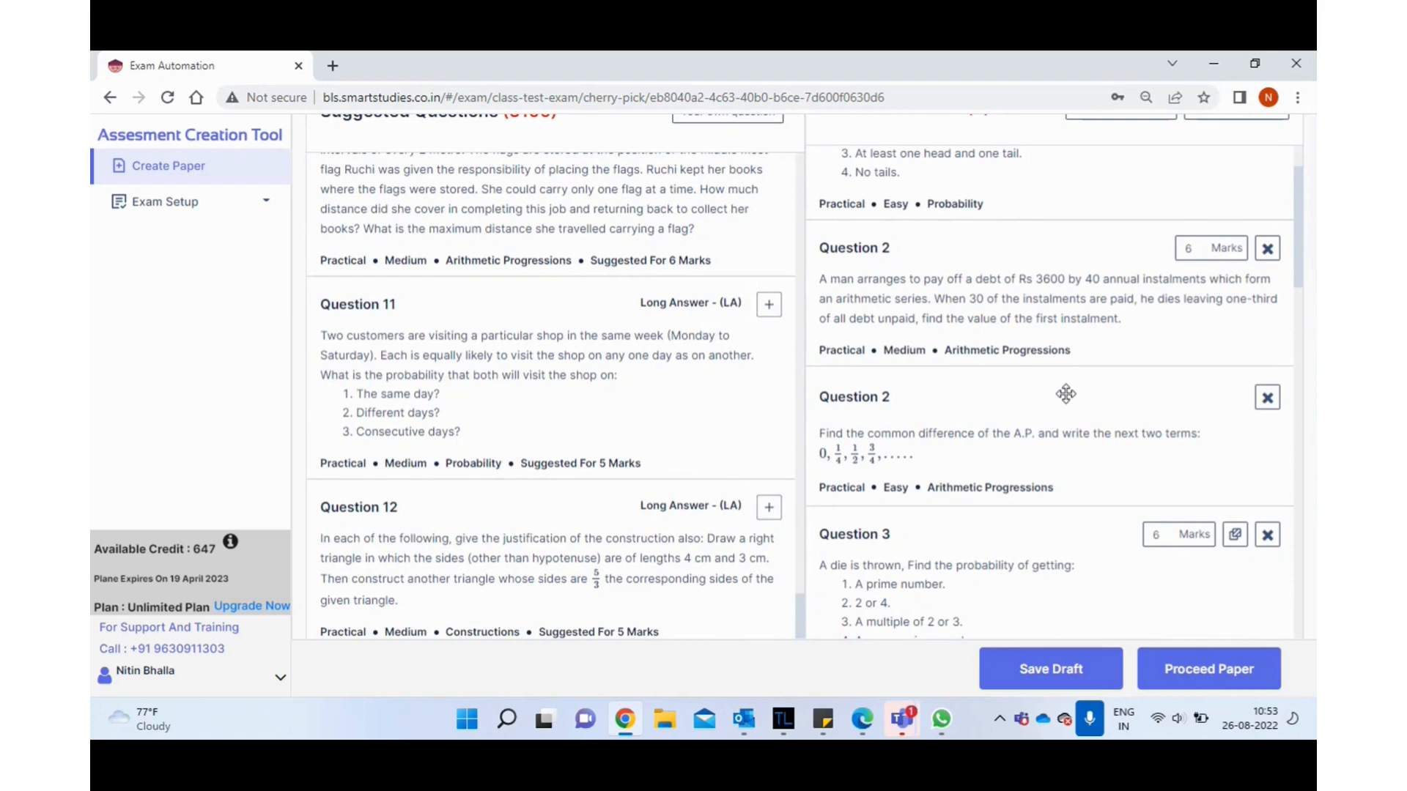
scroll(1065, 395, "down", 2)
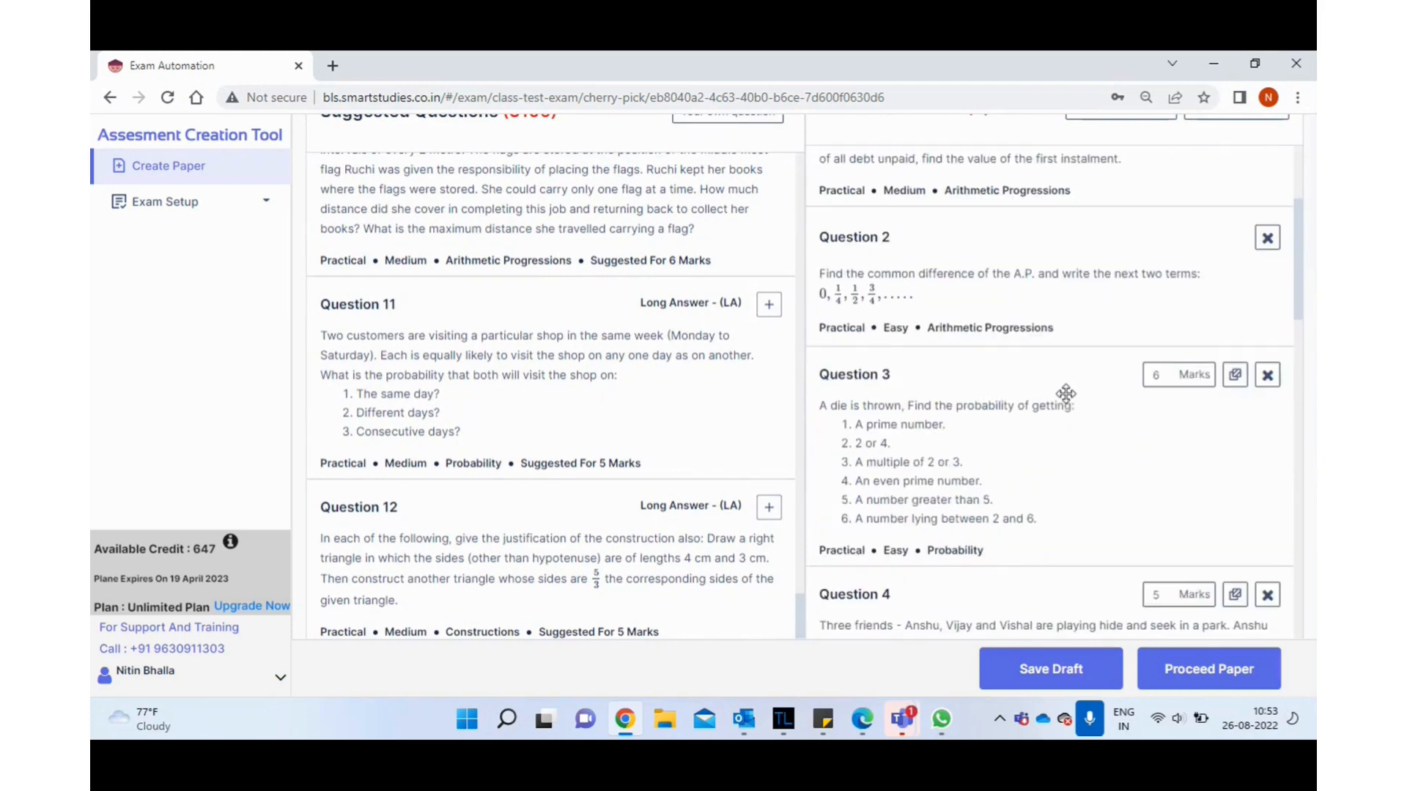
left_click_drag(1065, 394, 981, 417)
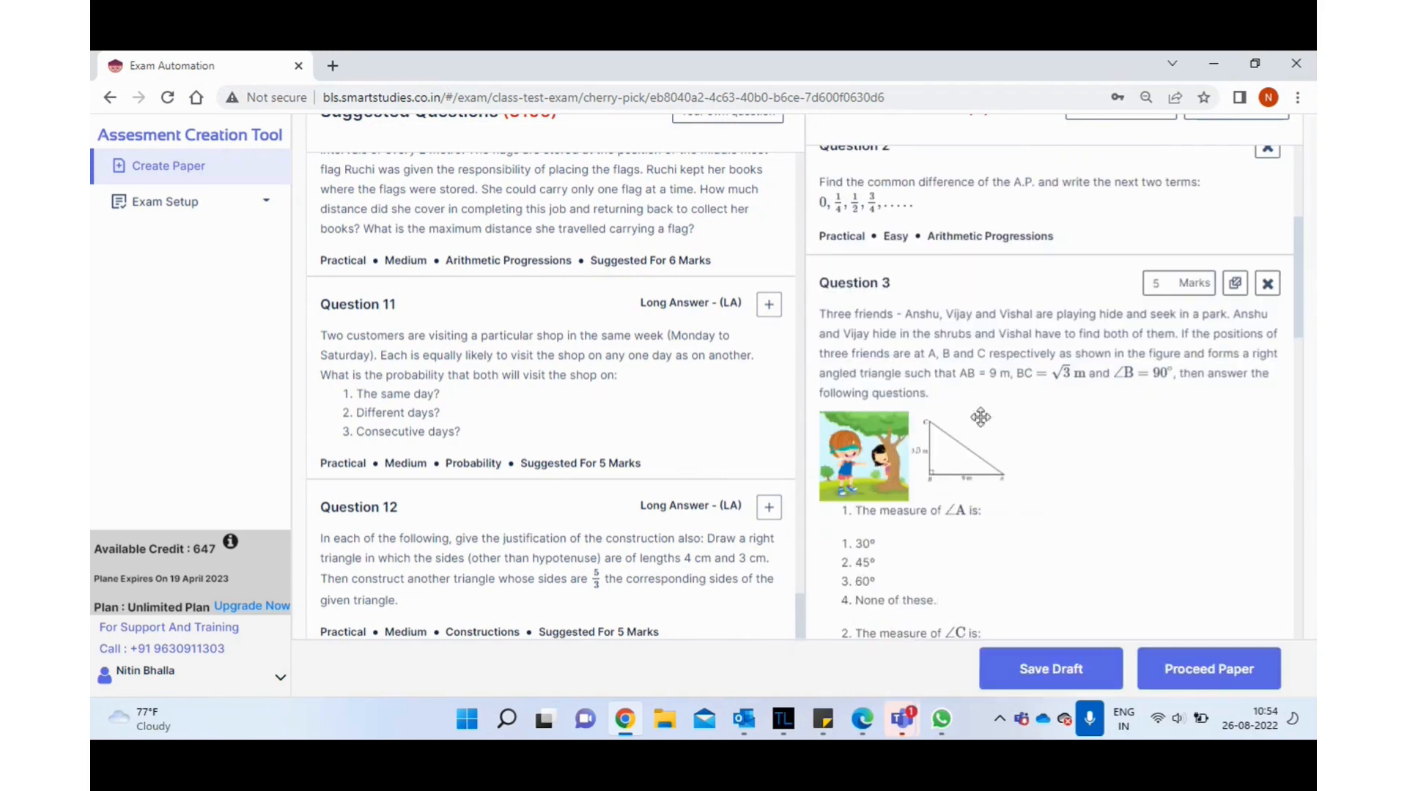
scroll(982, 411, "up", 1)
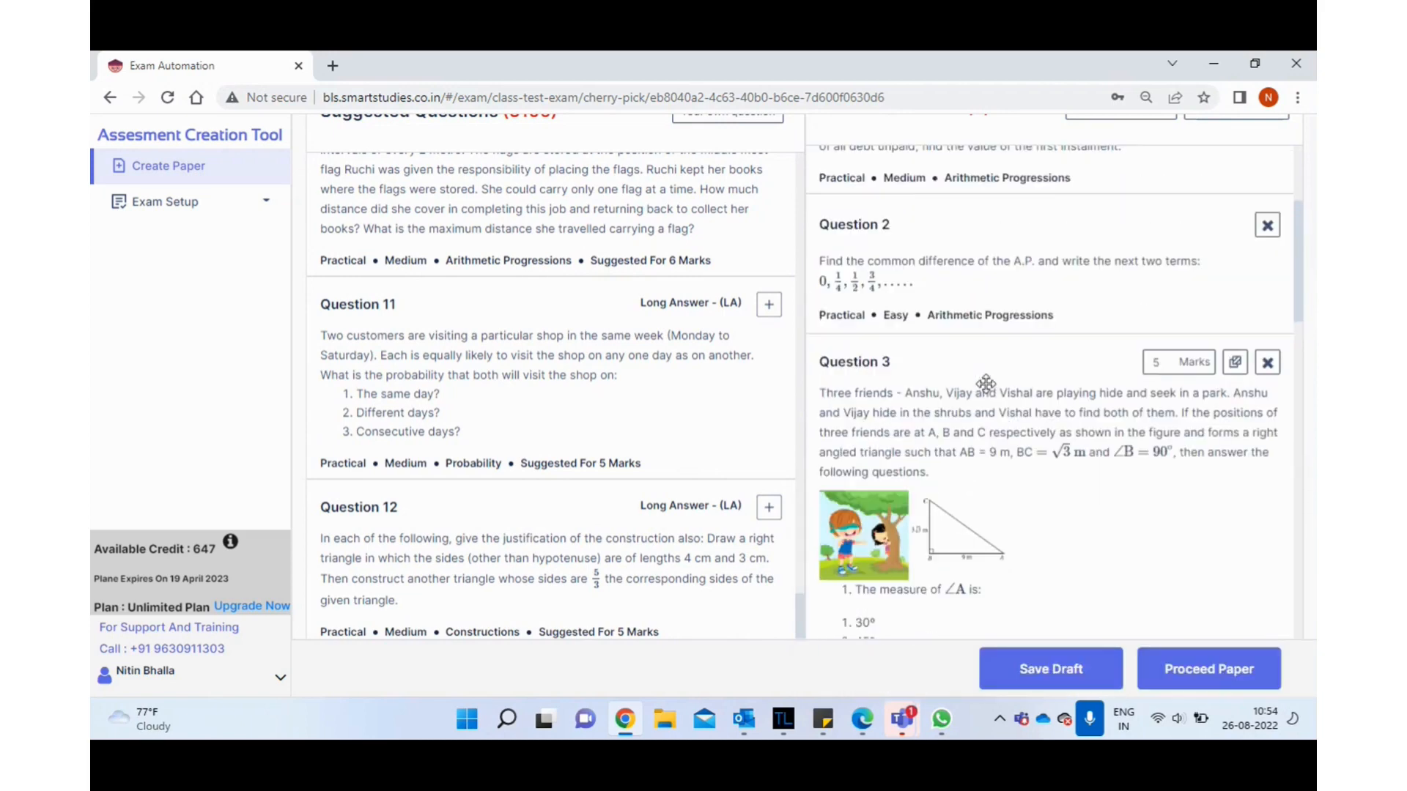
scroll(986, 383, "up", 4)
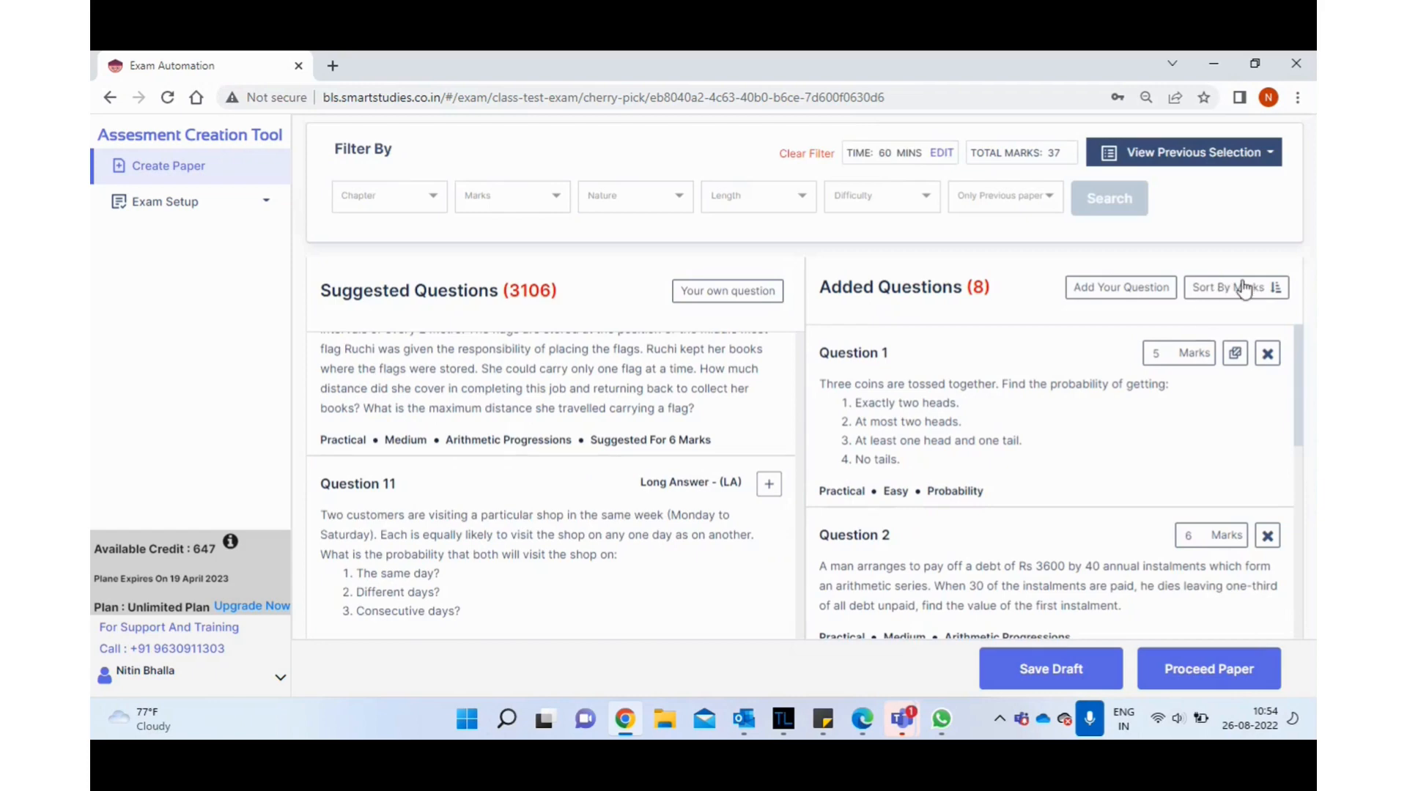
Start a custom question for the paper with chapter Quadratic Equations and topic Quadratic Formula
left_click(1099, 297)
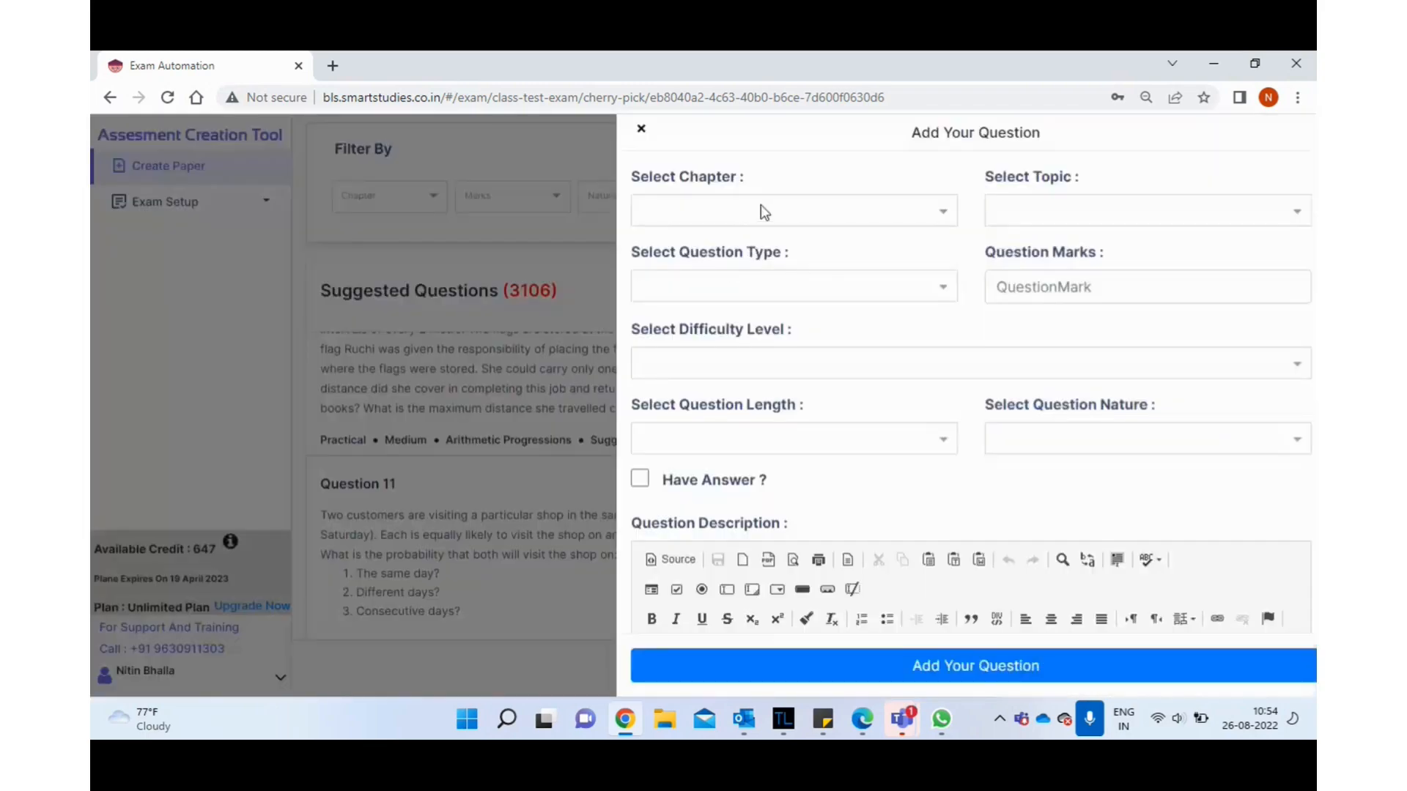
left_click(760, 212)
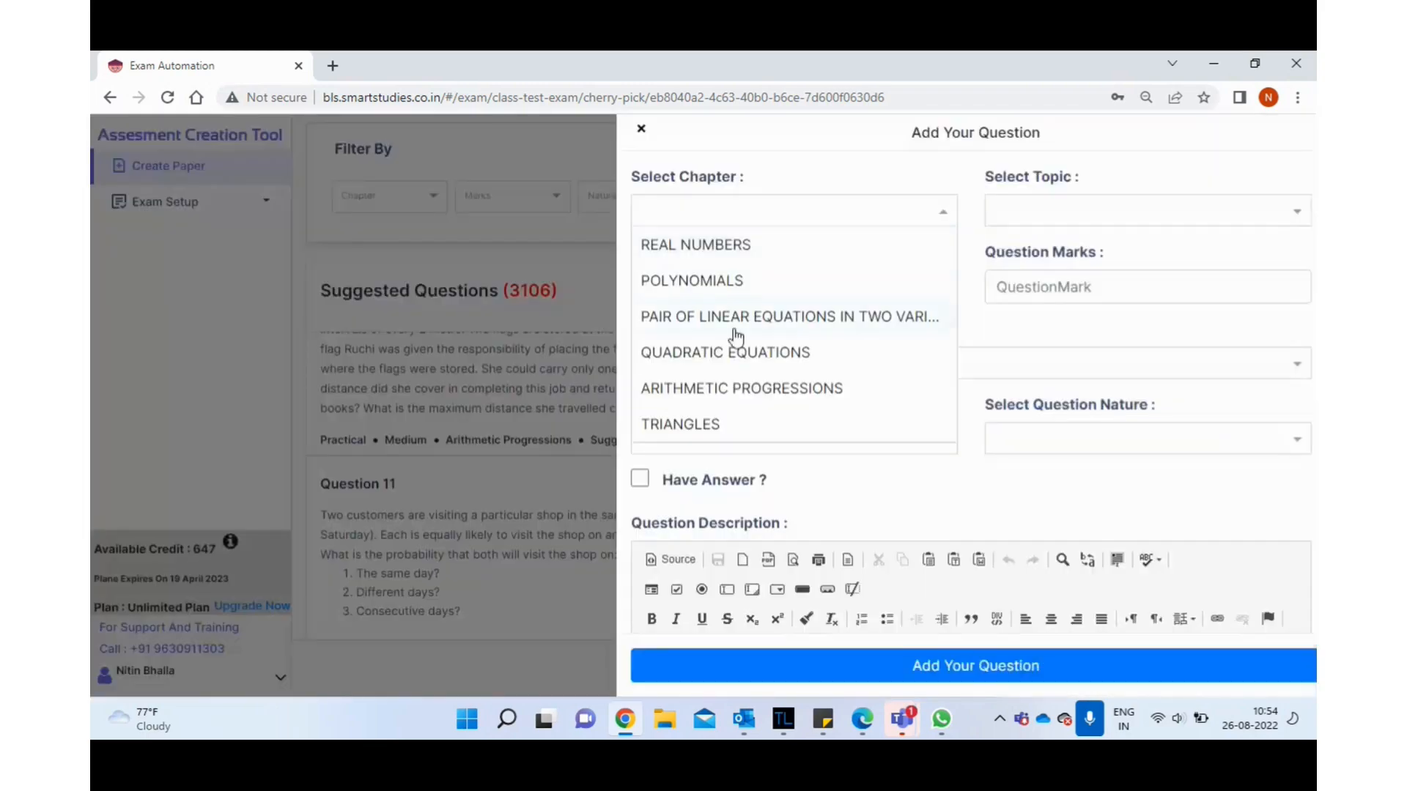
left_click(734, 359)
left_click(1063, 211)
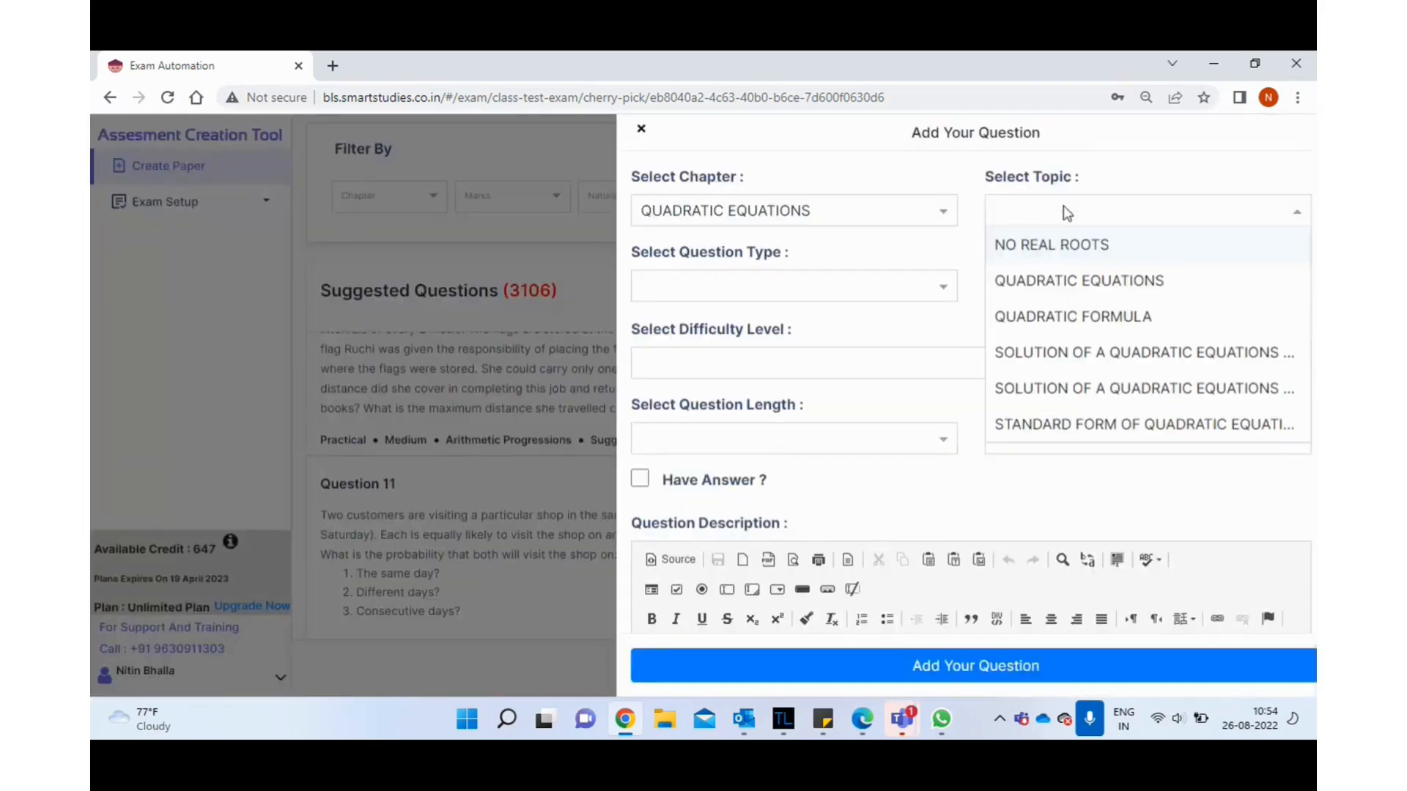
left_click(1050, 320)
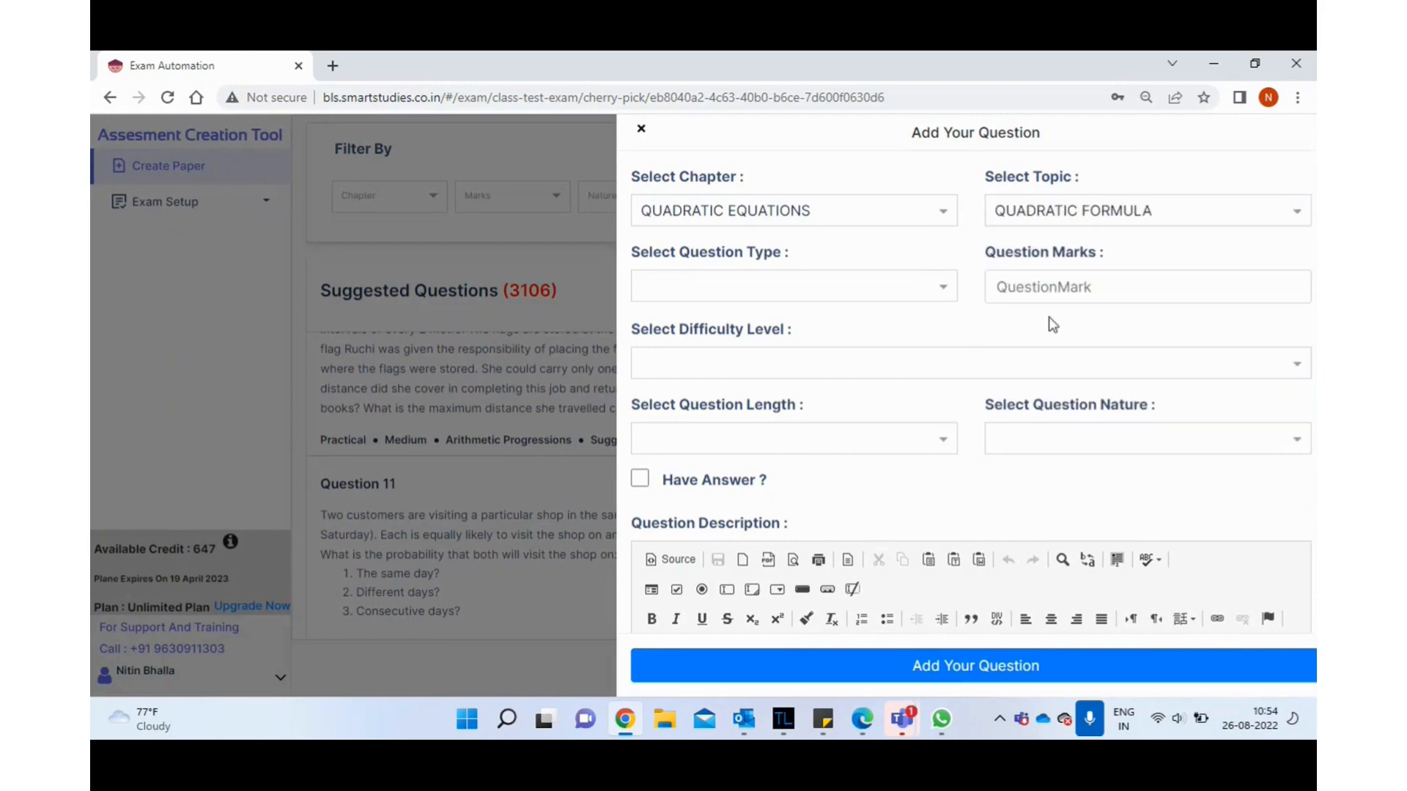
Set the custom question's type to 4 Marks and its question marks to 5
left_click(841, 288)
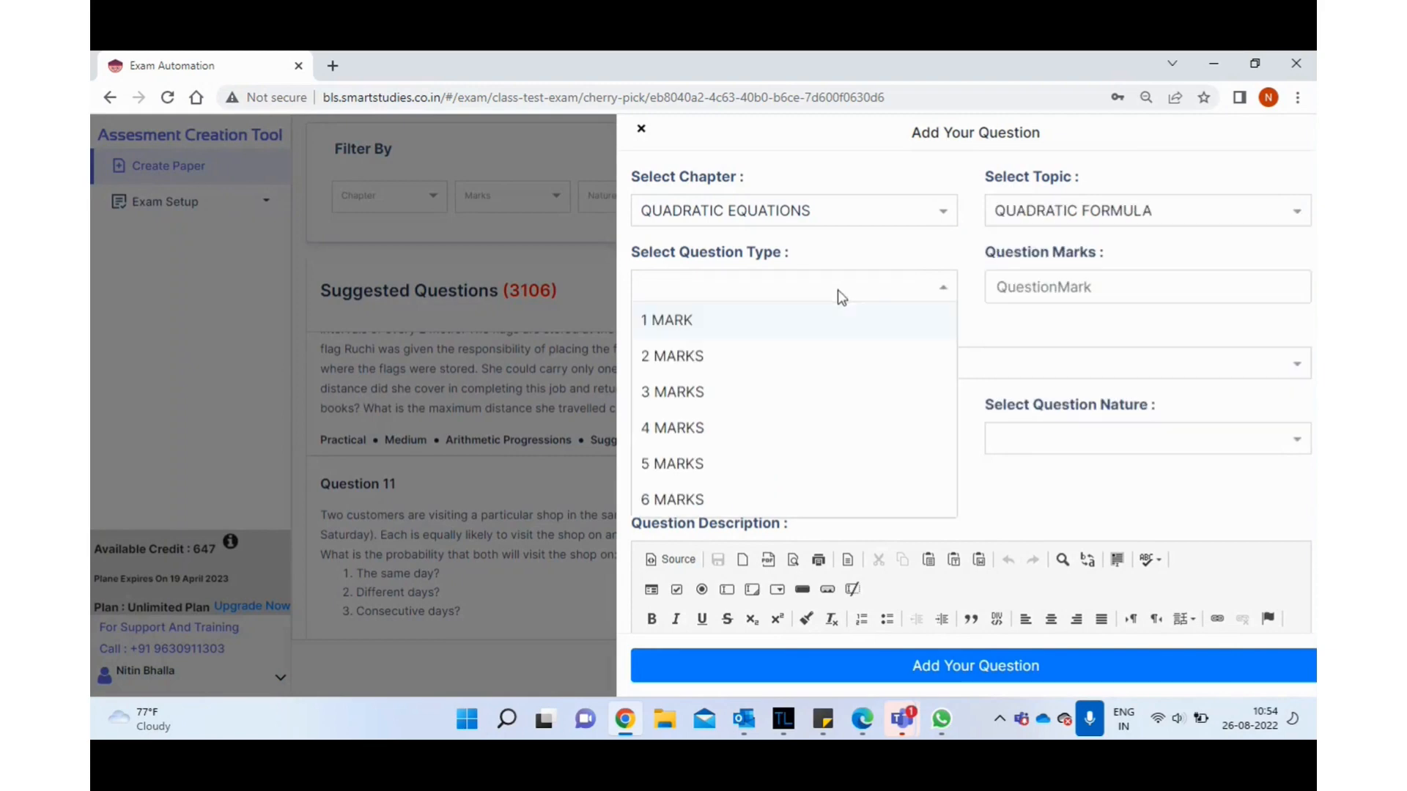
left_click(691, 437)
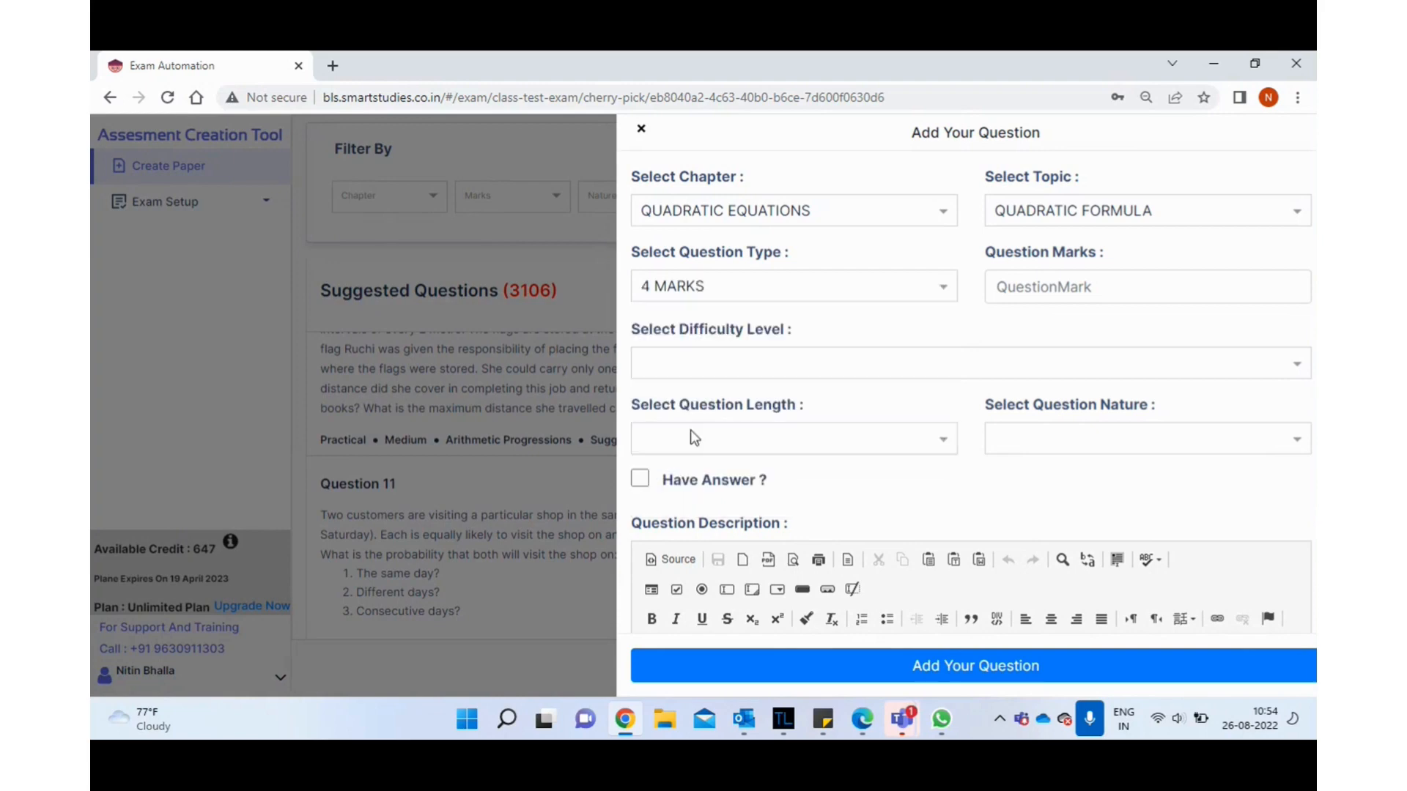
left_click(1035, 284)
type("5")
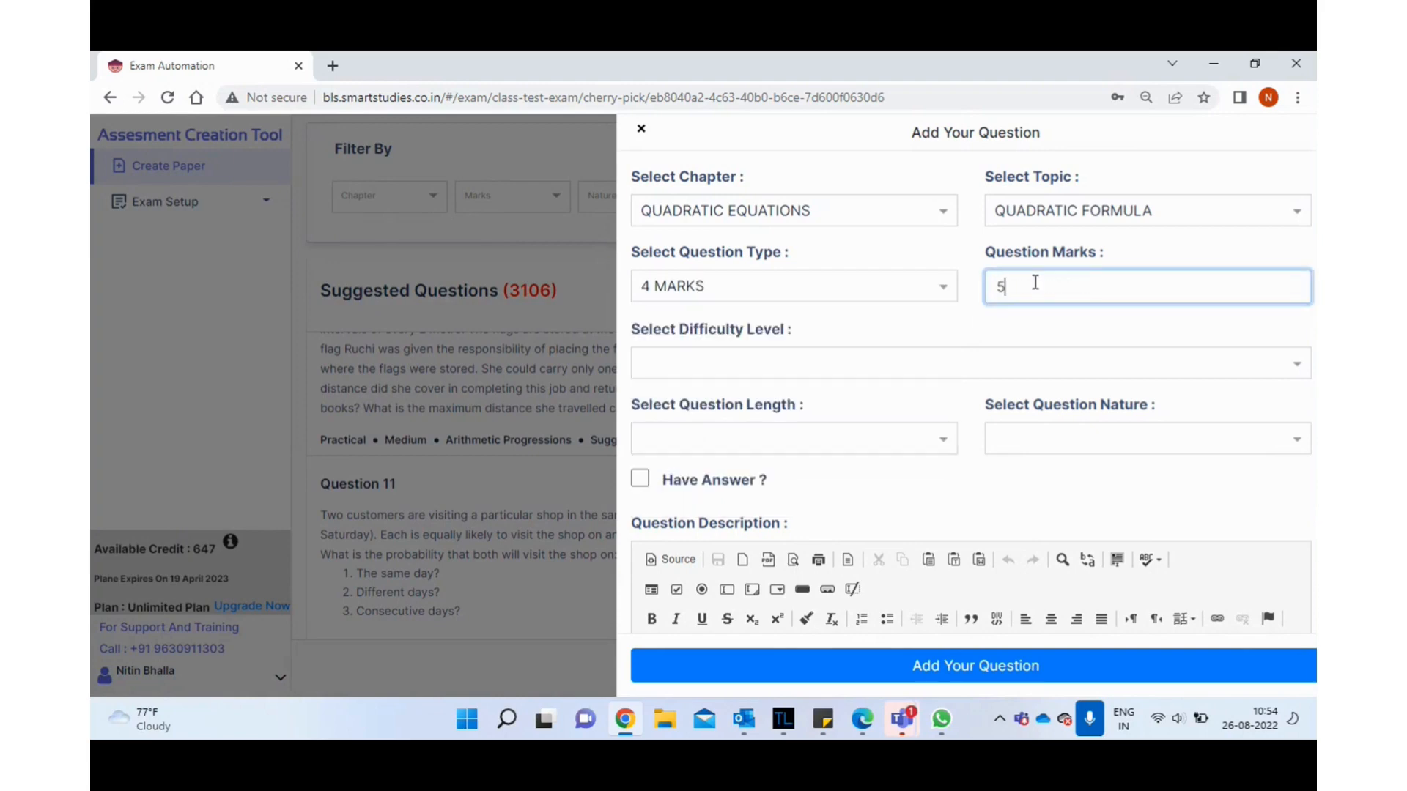
left_click(978, 334)
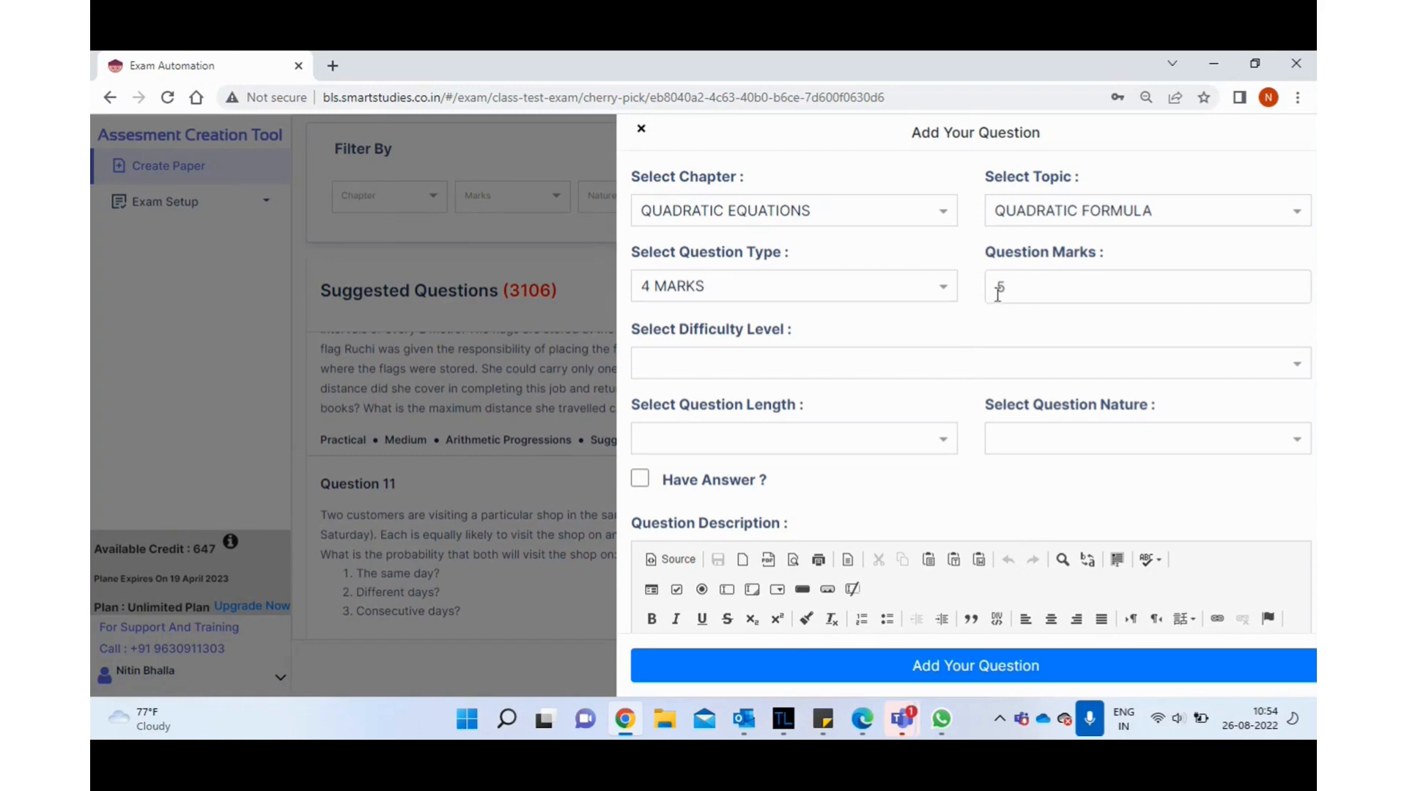
Set the custom question's difficulty level to Medium and its question length to Short Answer
left_click(867, 372)
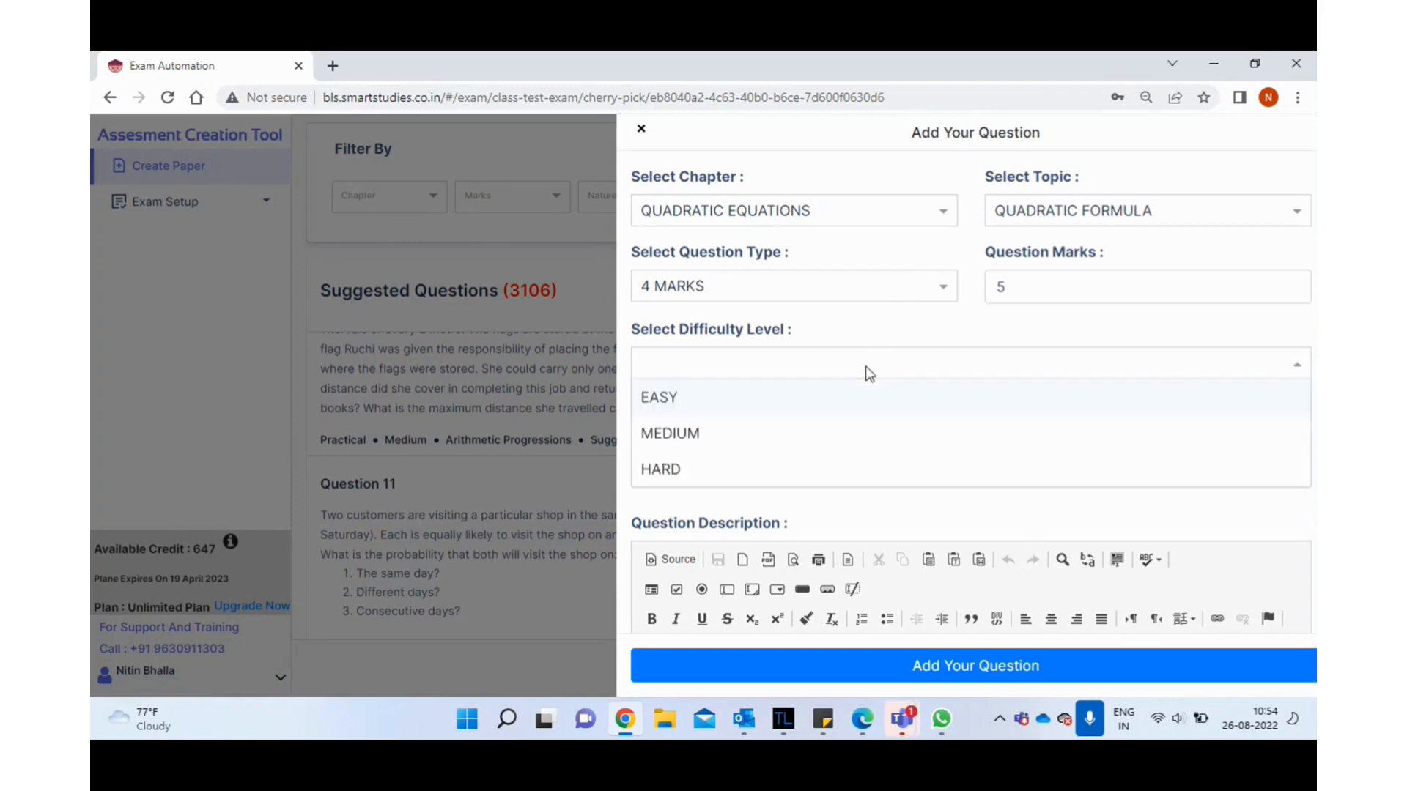
left_click(773, 439)
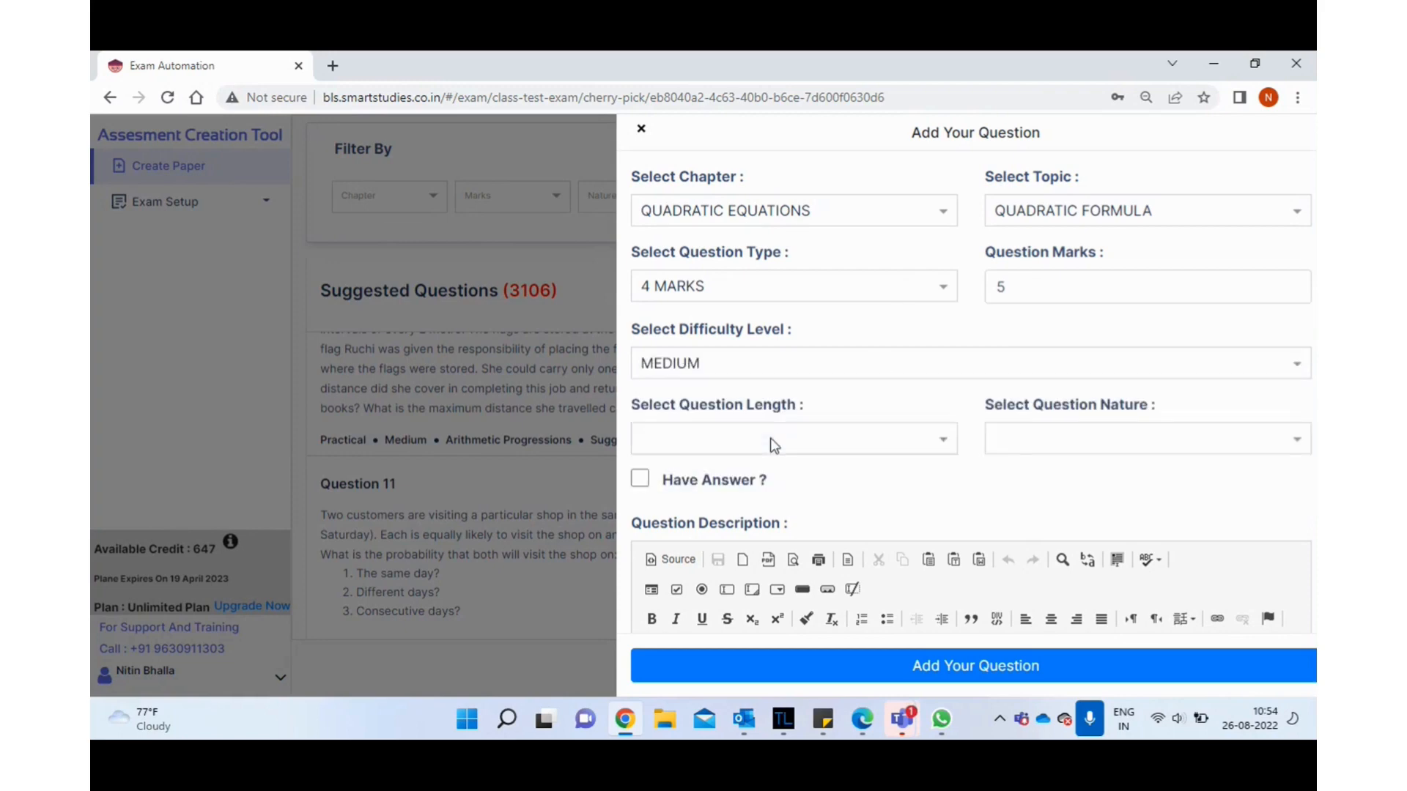
left_click(798, 443)
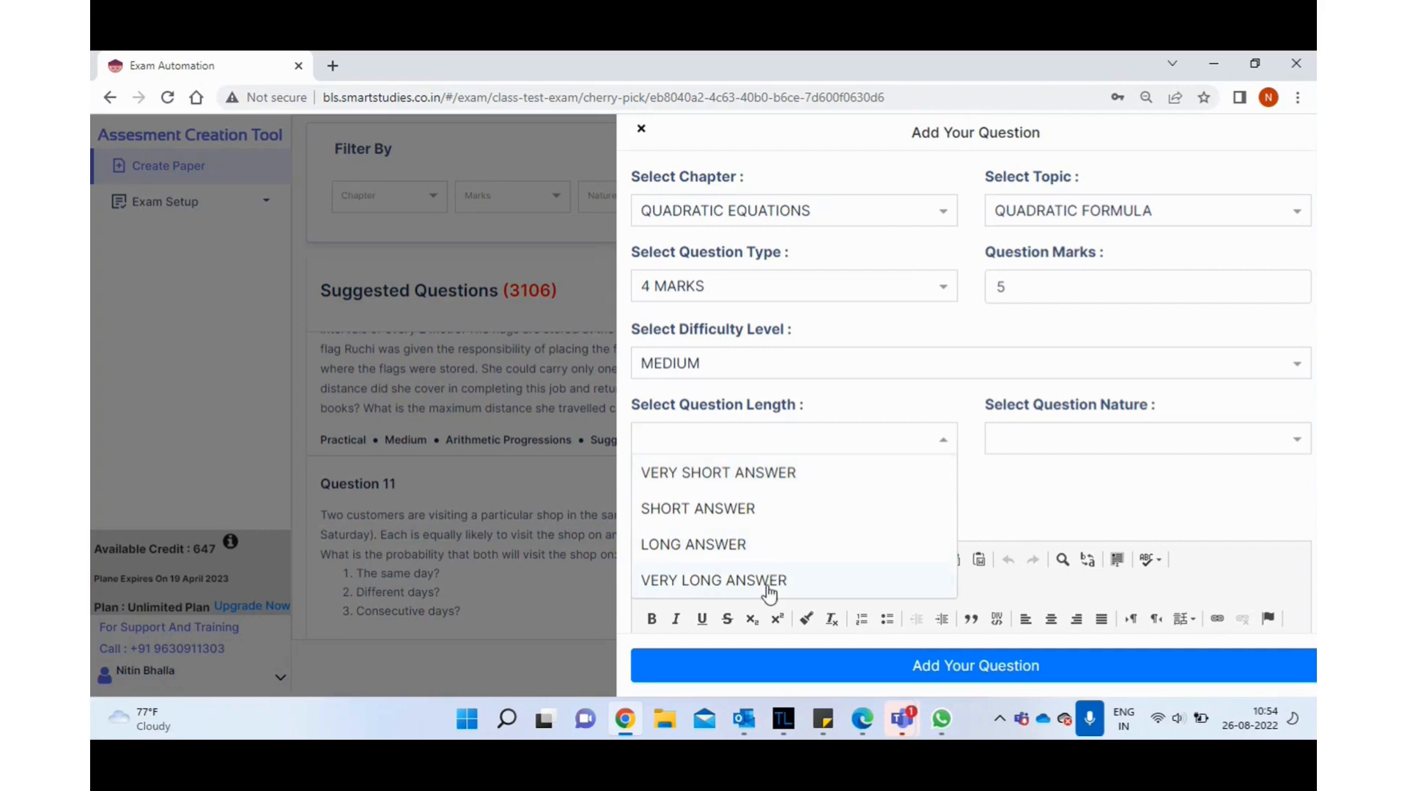
left_click(755, 510)
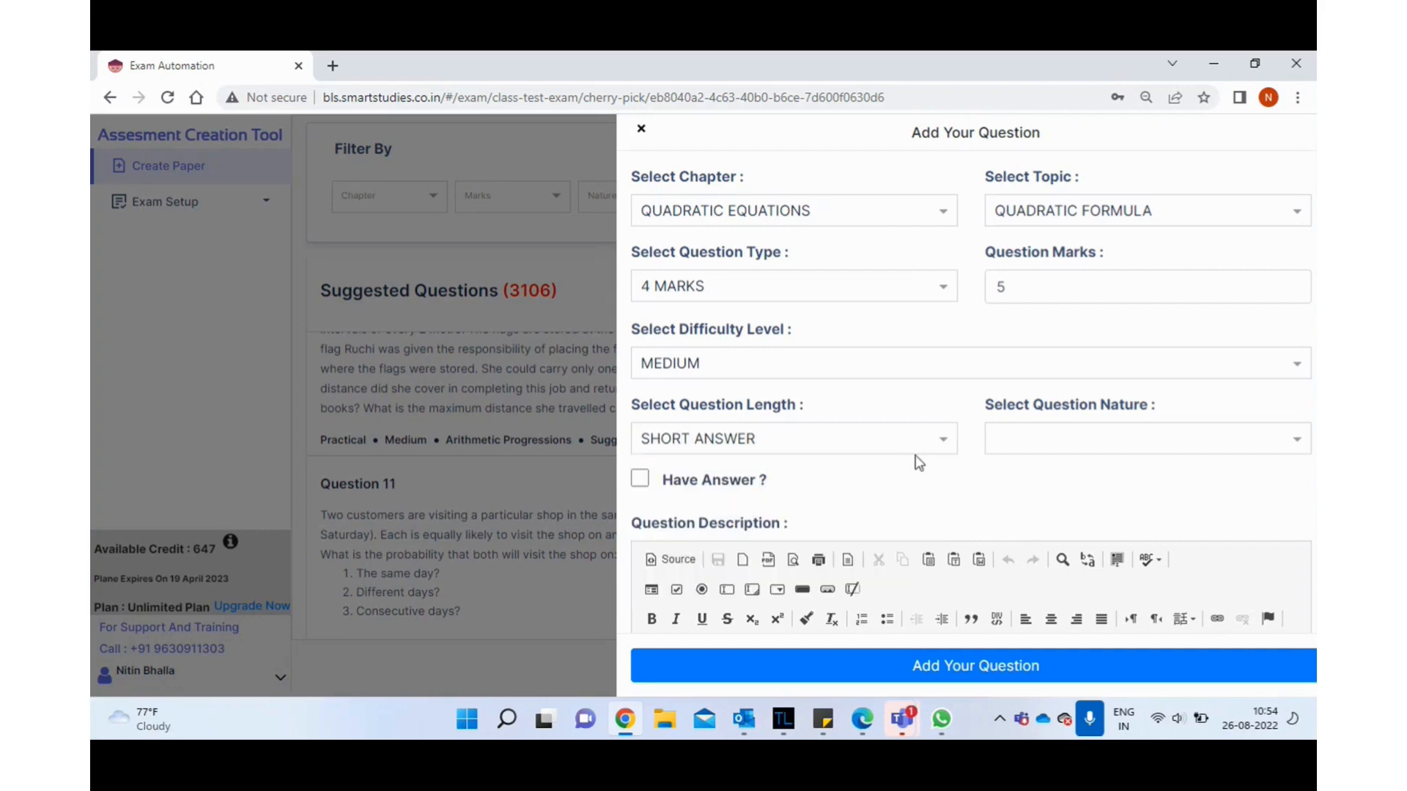
Set the custom question's nature to Practical and mark the question as having an answer
left_click(1083, 438)
left_click(1075, 621)
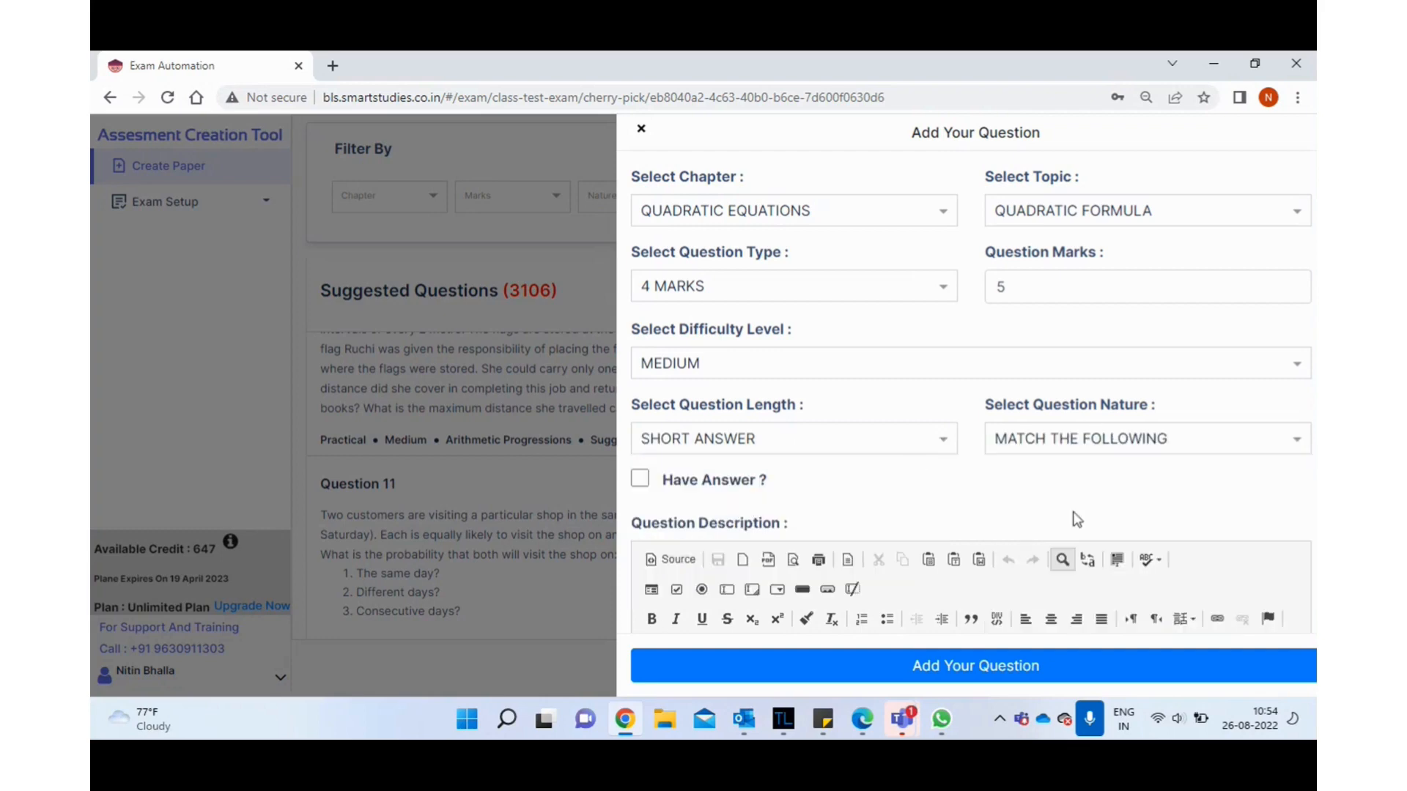
left_click(1059, 444)
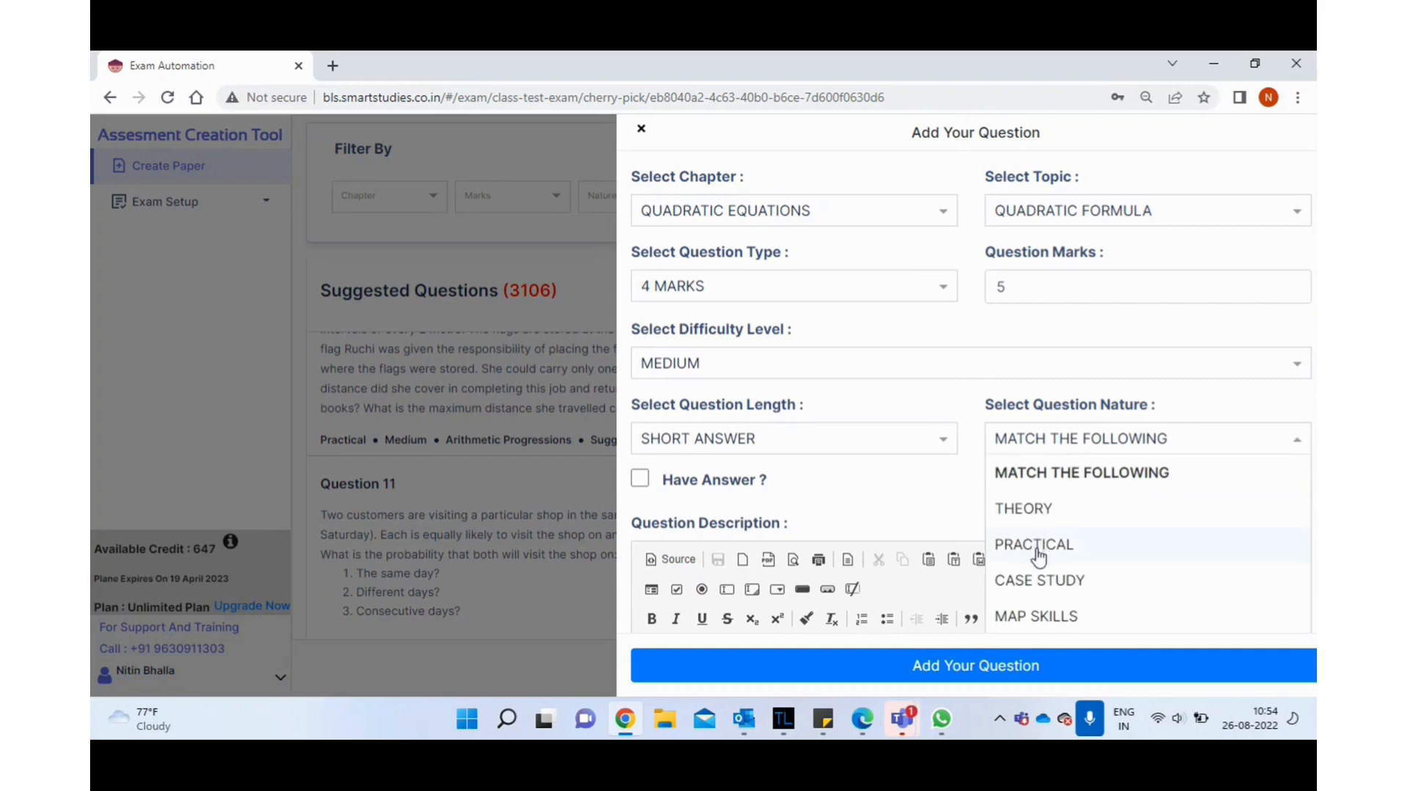
left_click(1036, 546)
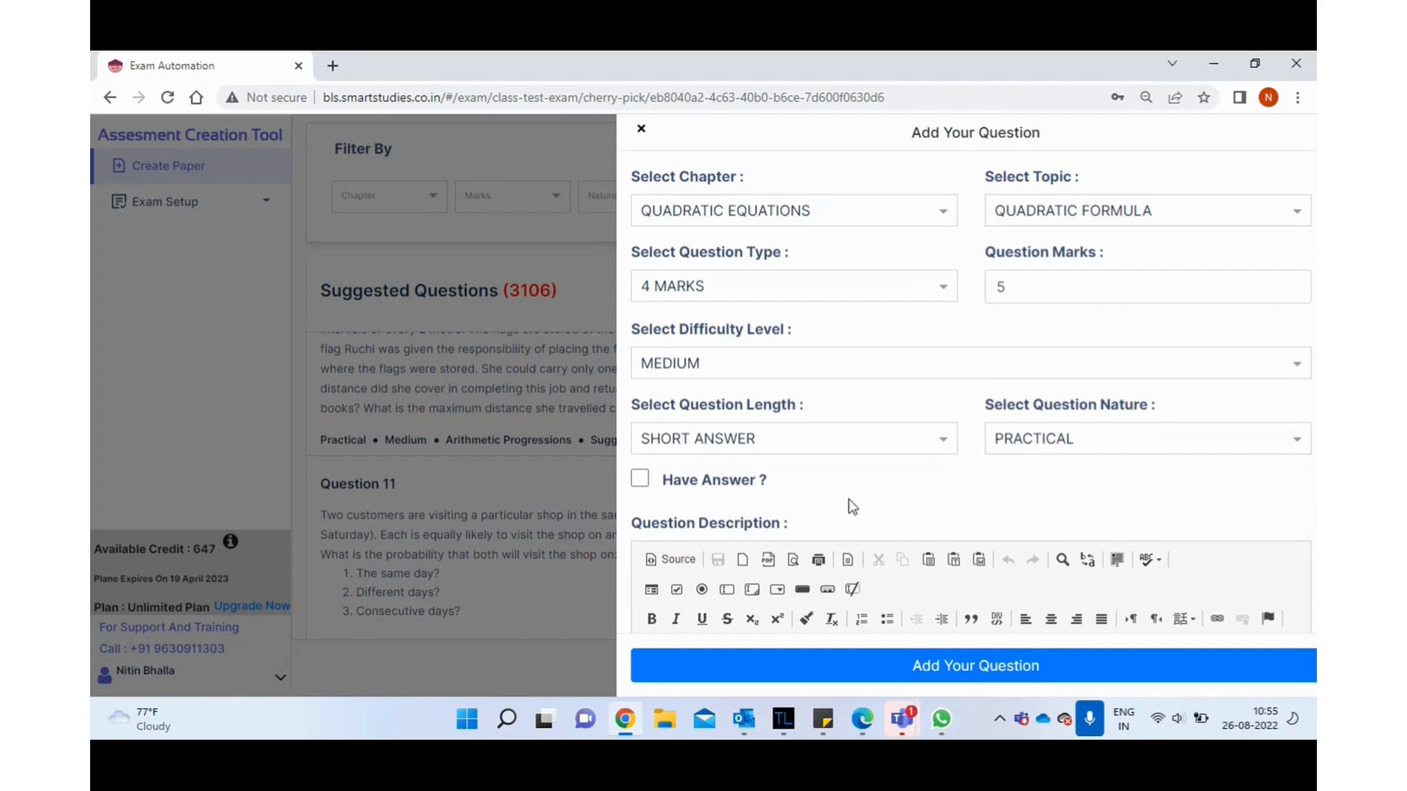
left_click(640, 483)
Enter "ghghgggg" as the custom question's description and start a new line below it
scroll(861, 489, "down", 5)
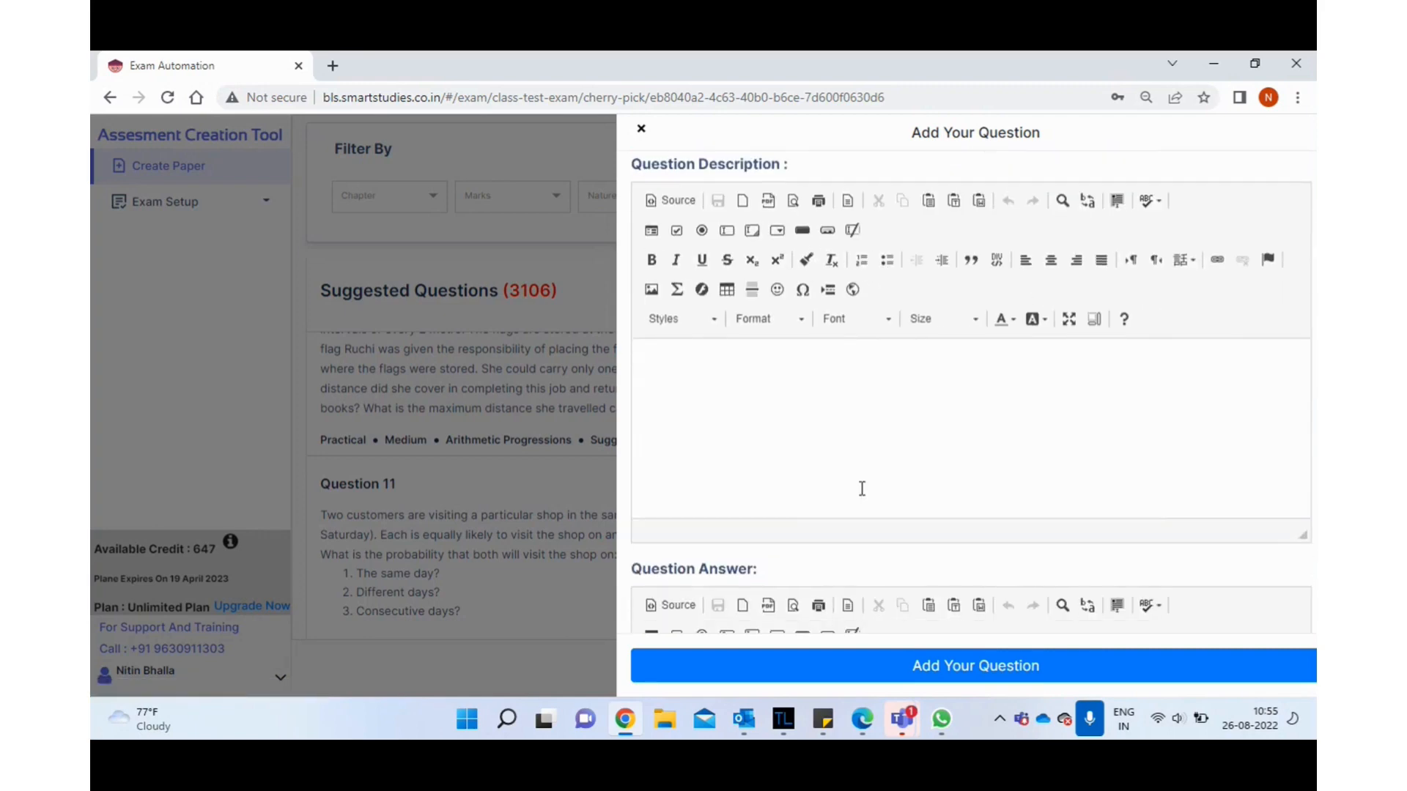
left_click(741, 431)
type("ghghggg")
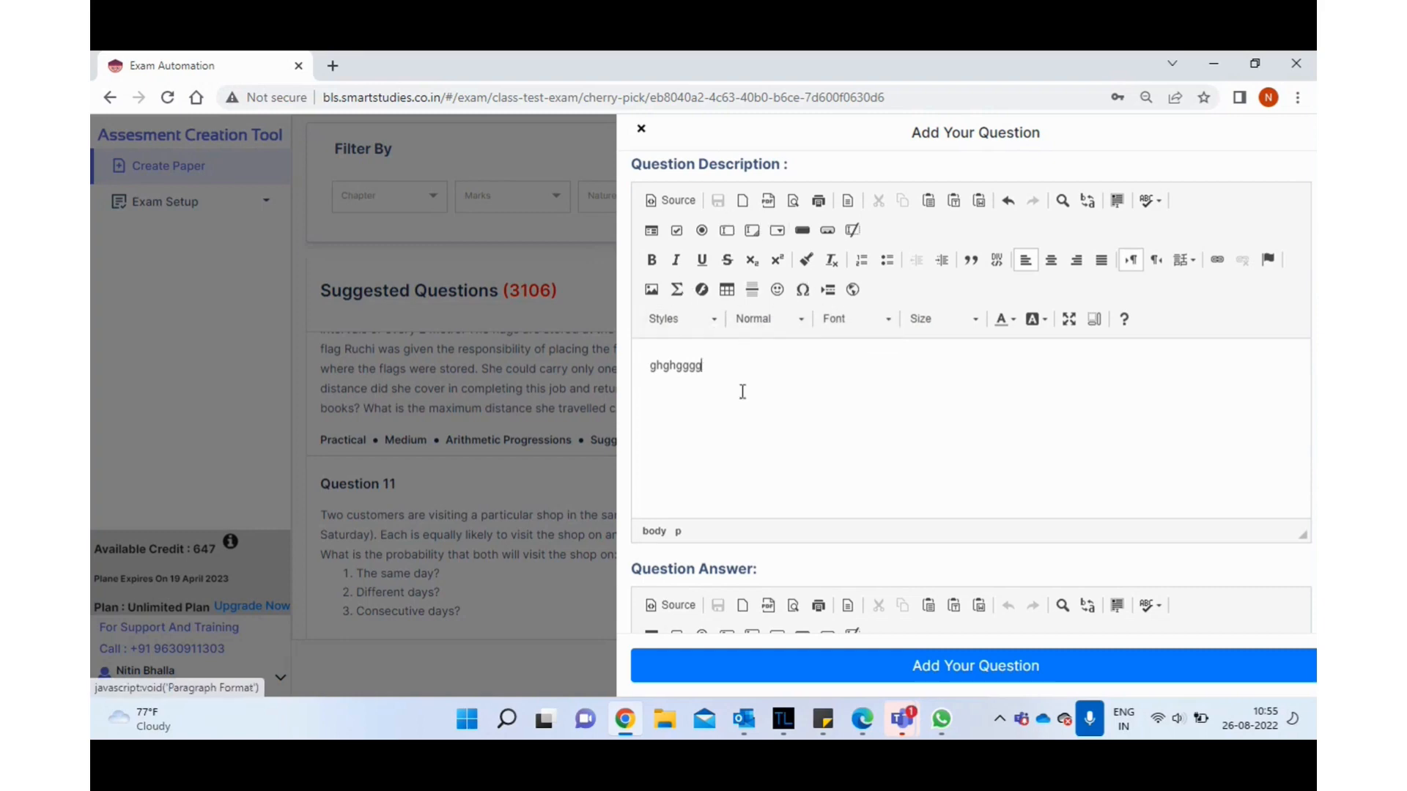
key("Return")
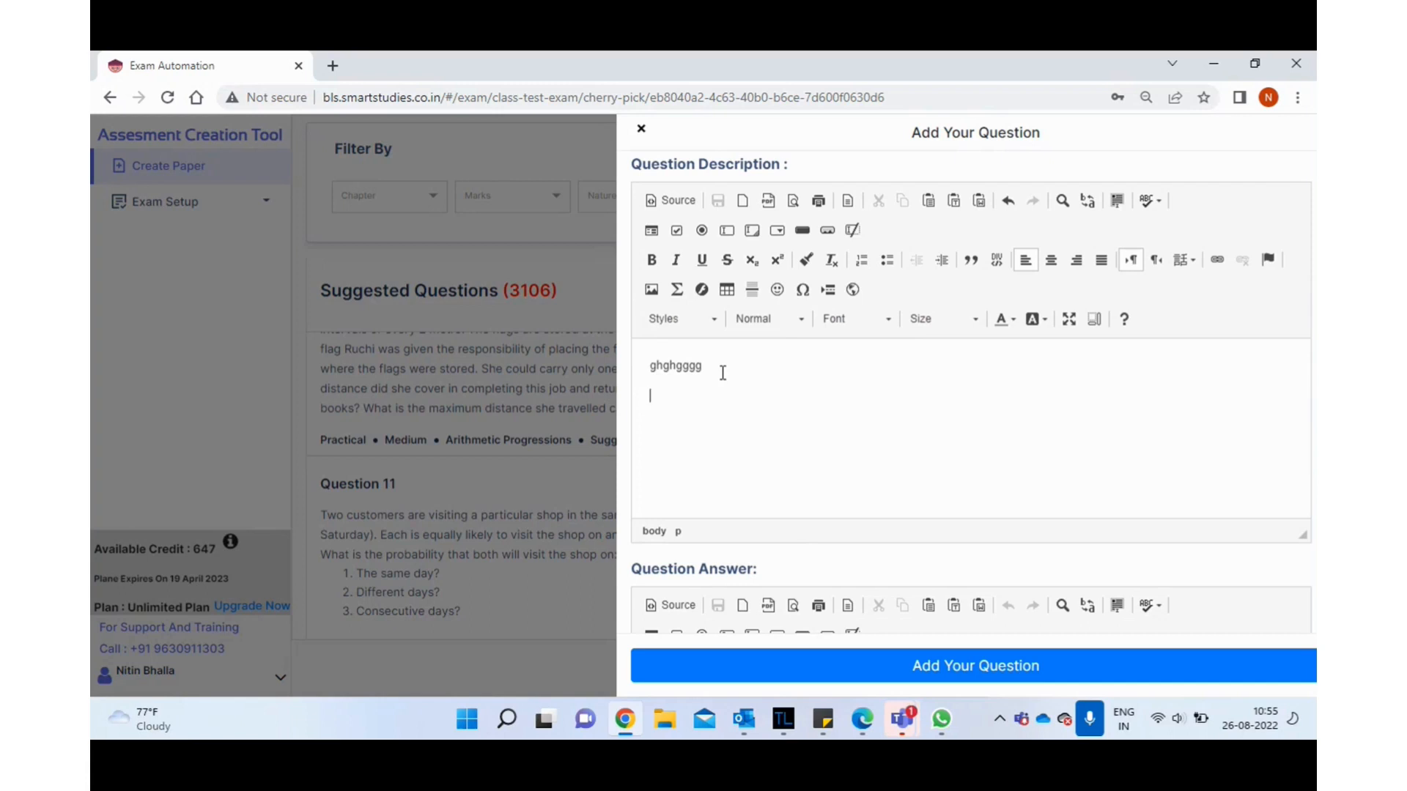
Choose the Maths Equation image from the Desktop's Diagrams folder as the picture for the question description
left_click(650, 289)
left_click(850, 262)
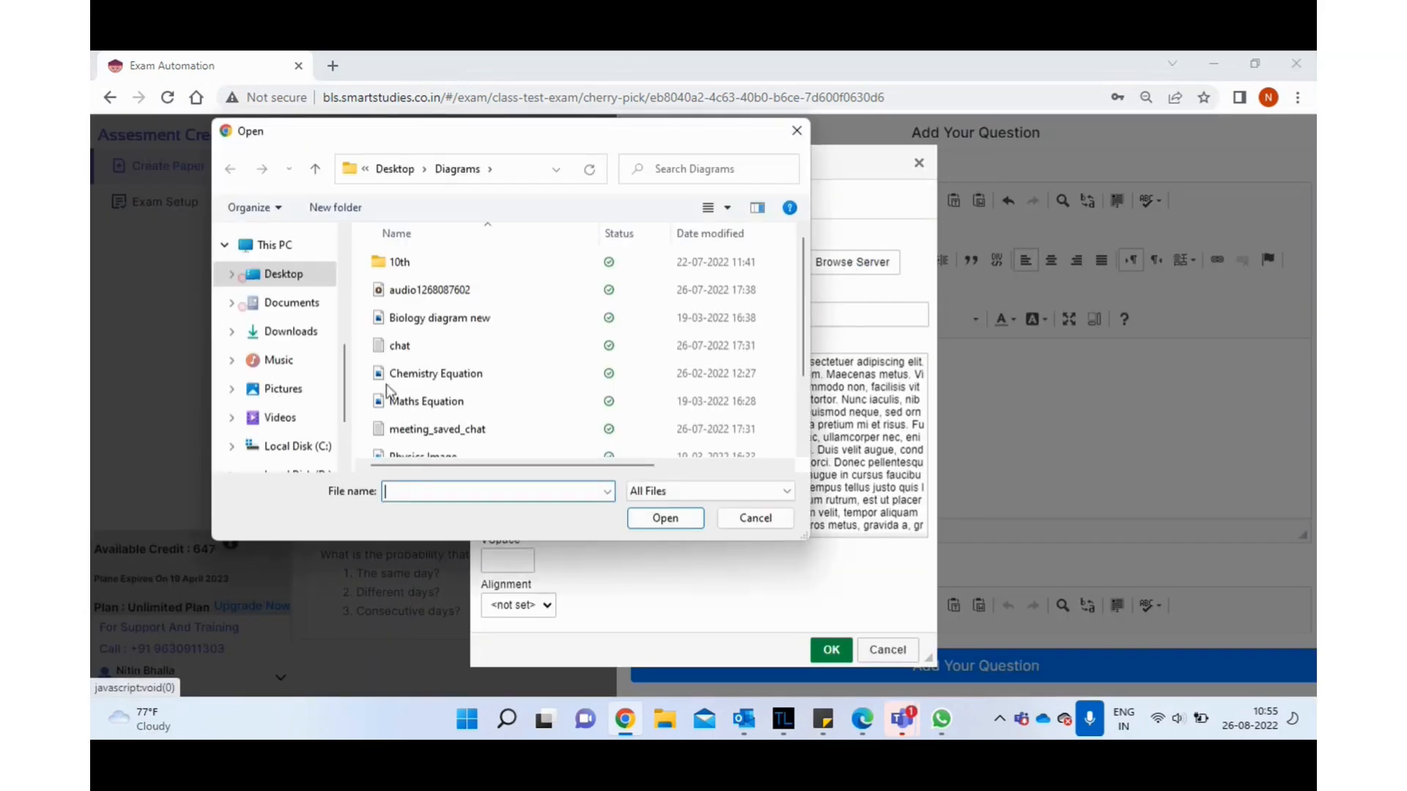
left_click(275, 274)
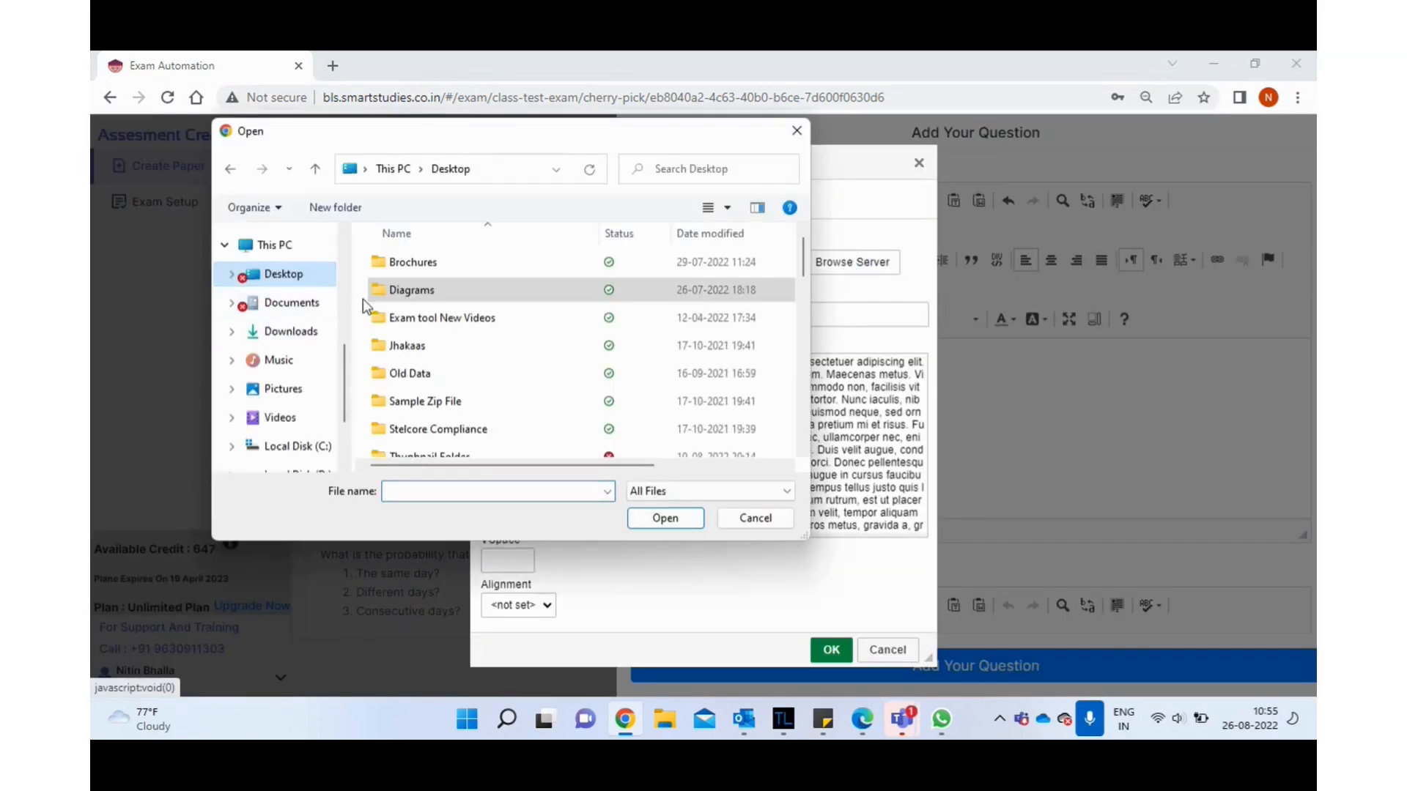
double_click(418, 292)
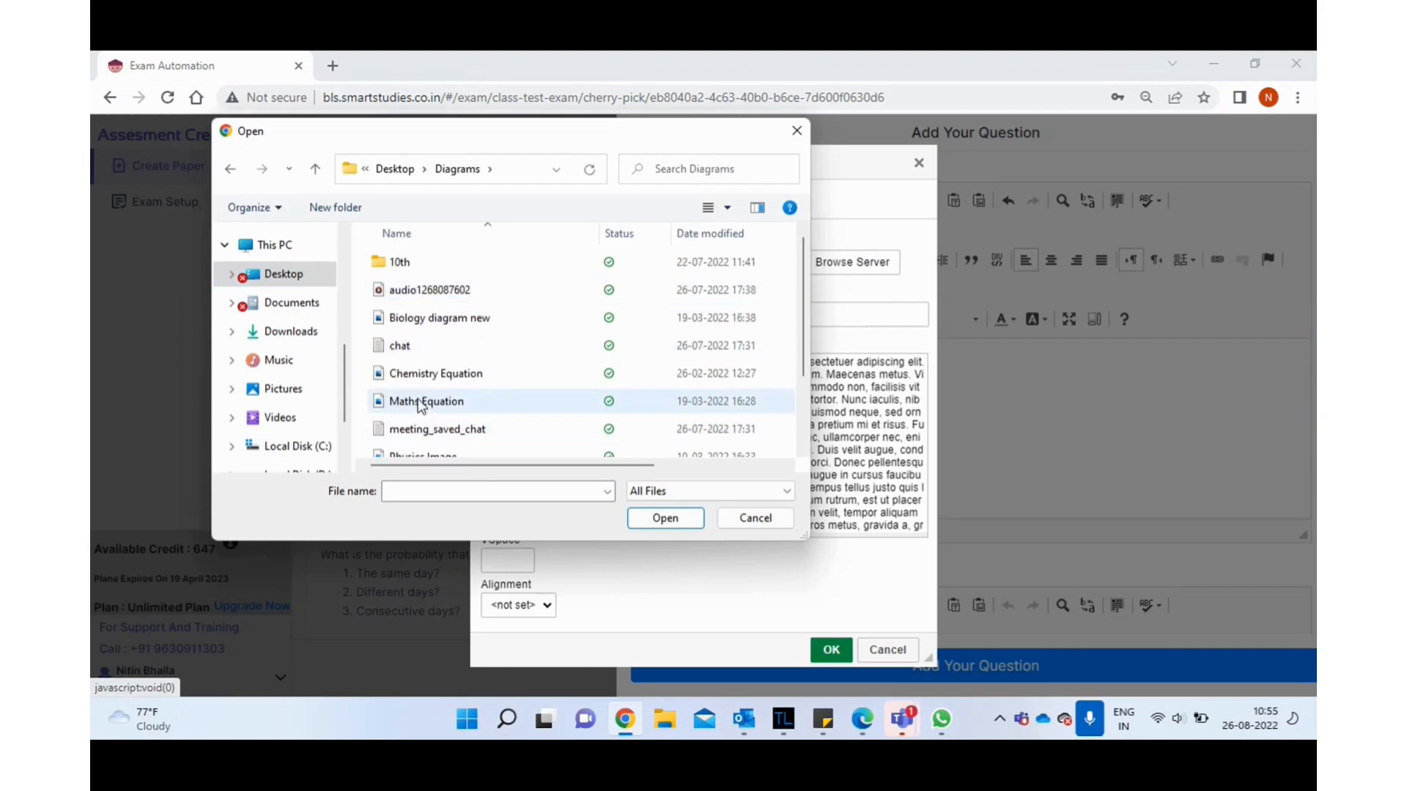
left_click(419, 403)
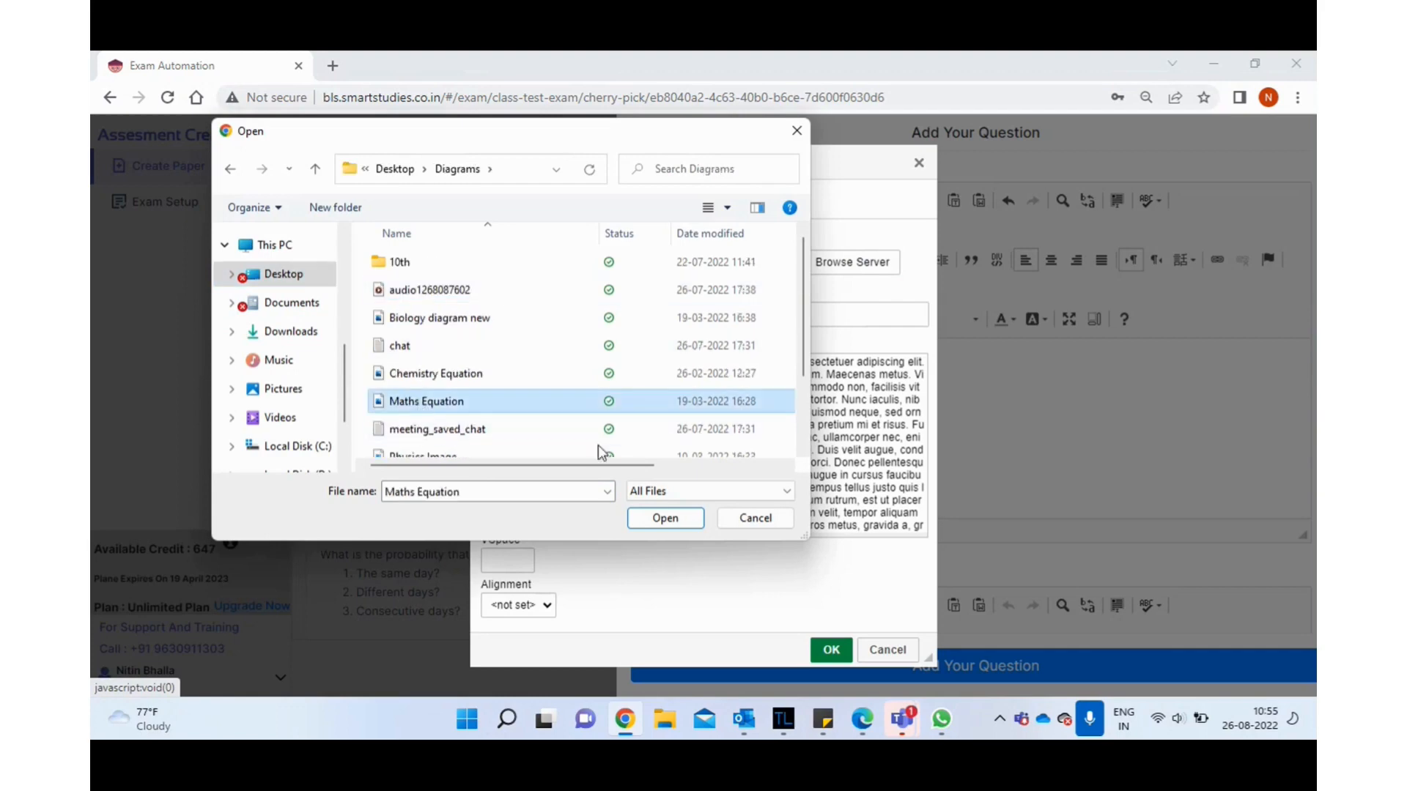
left_click(665, 518)
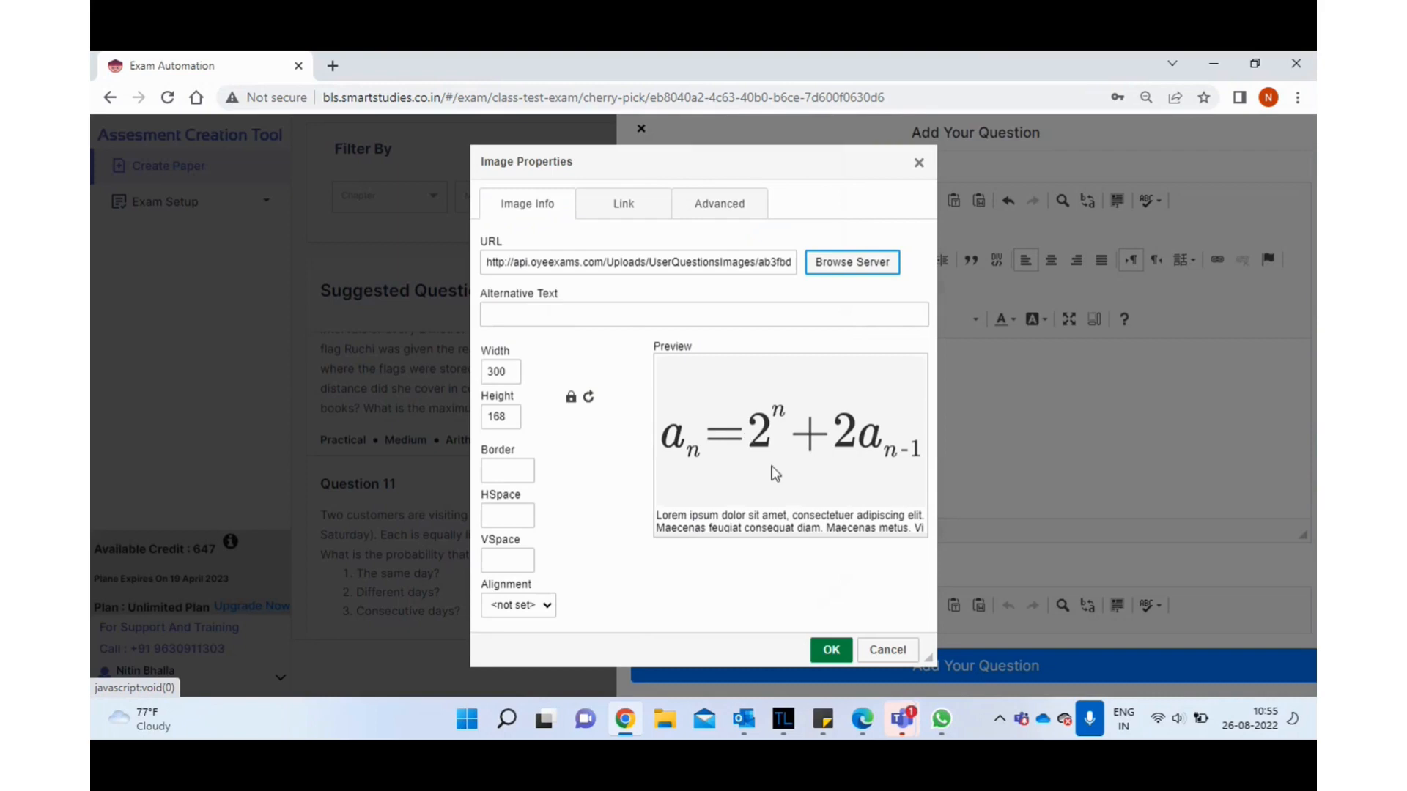
left_click_drag(771, 440, 718, 431)
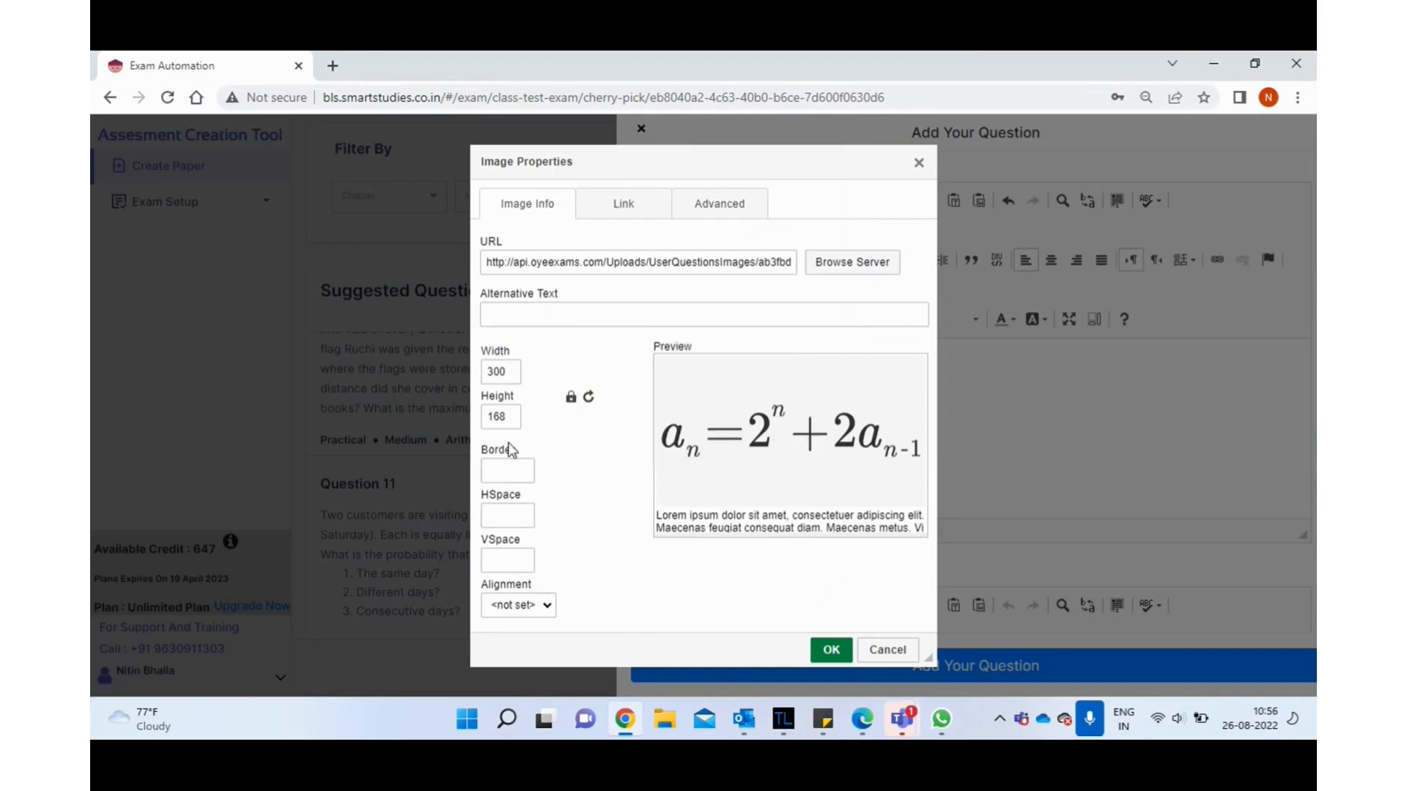
Set the equation image's width to 150 with proportional height and insert it into the question description
left_click(512, 375)
key("BackSpace")
key("BackSpace")
key("BackSpace")
type("150")
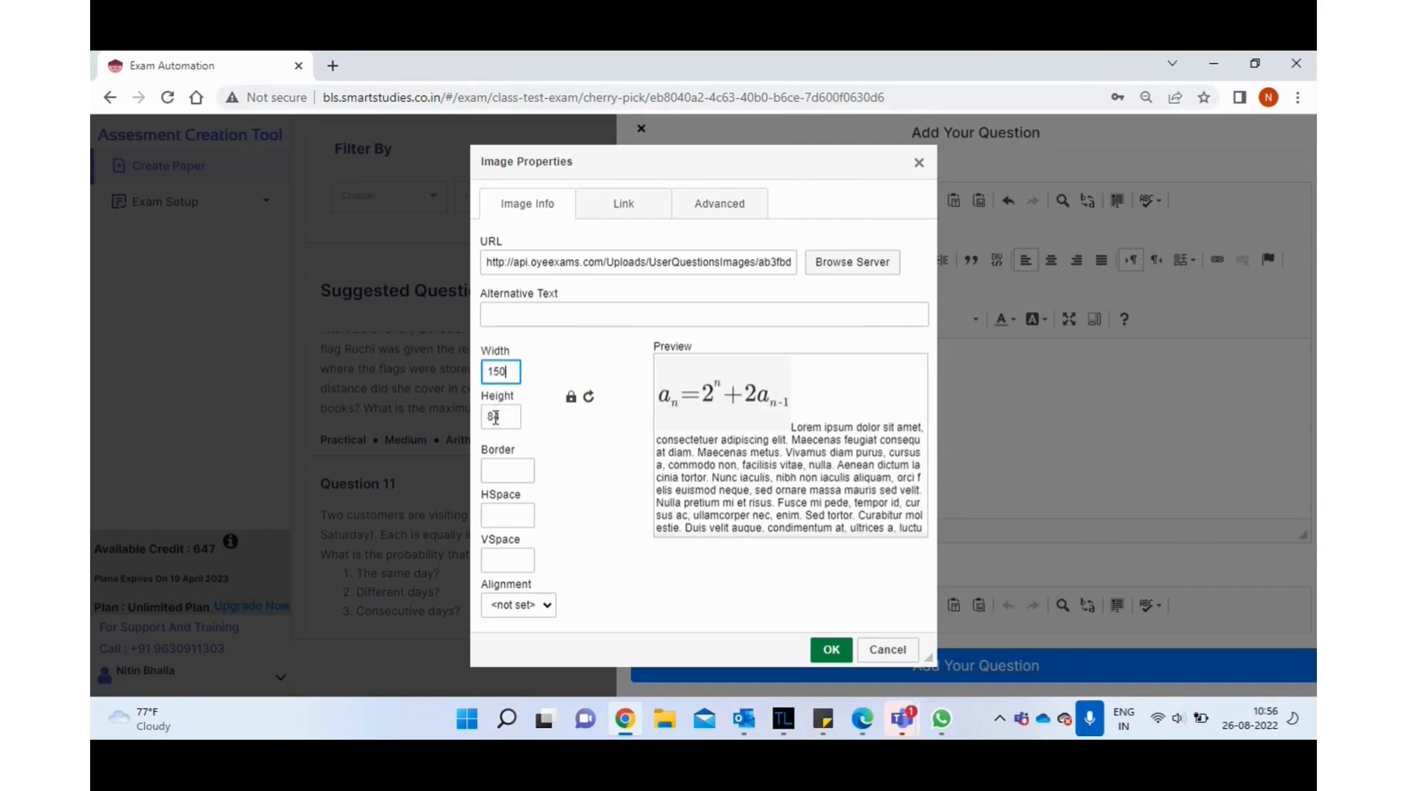
left_click(586, 464)
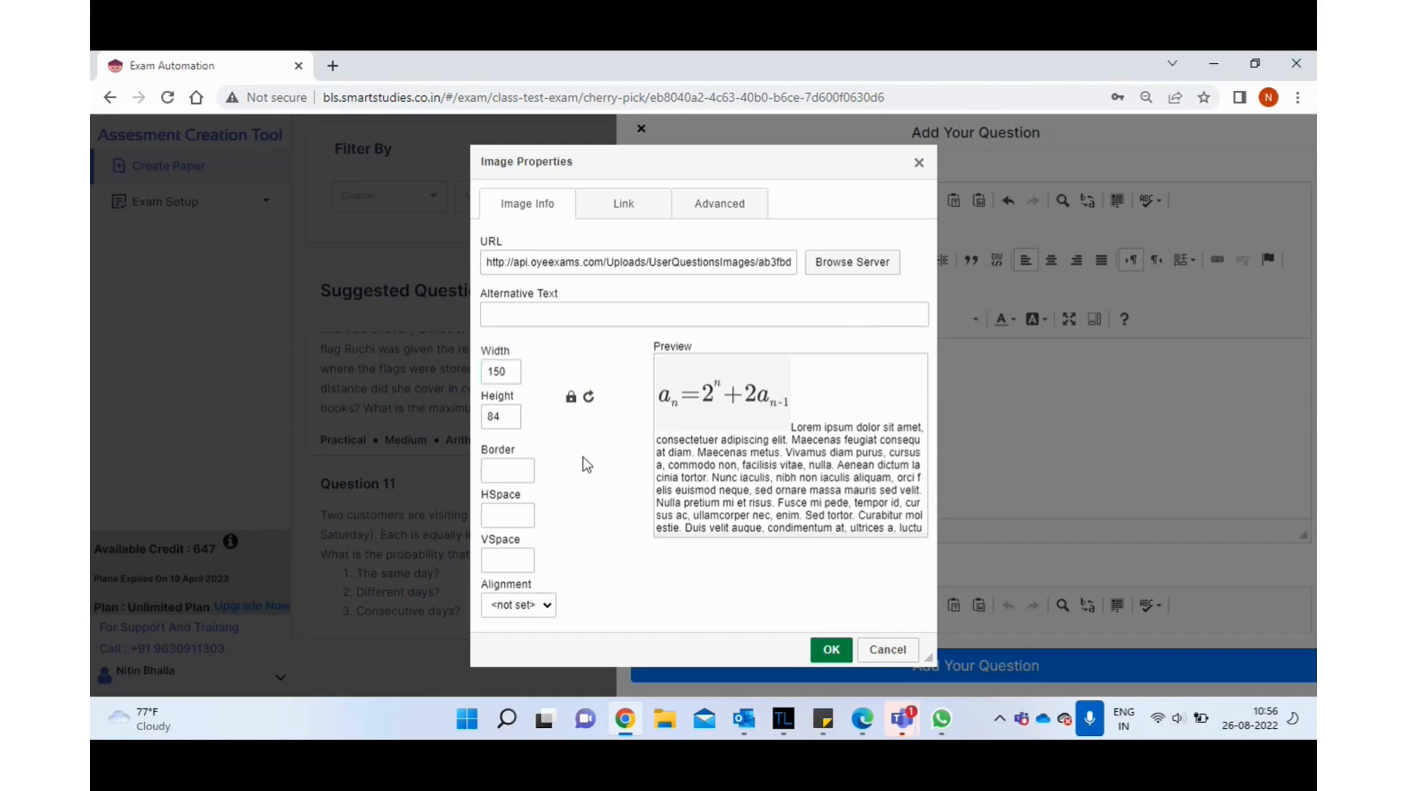
left_click(839, 648)
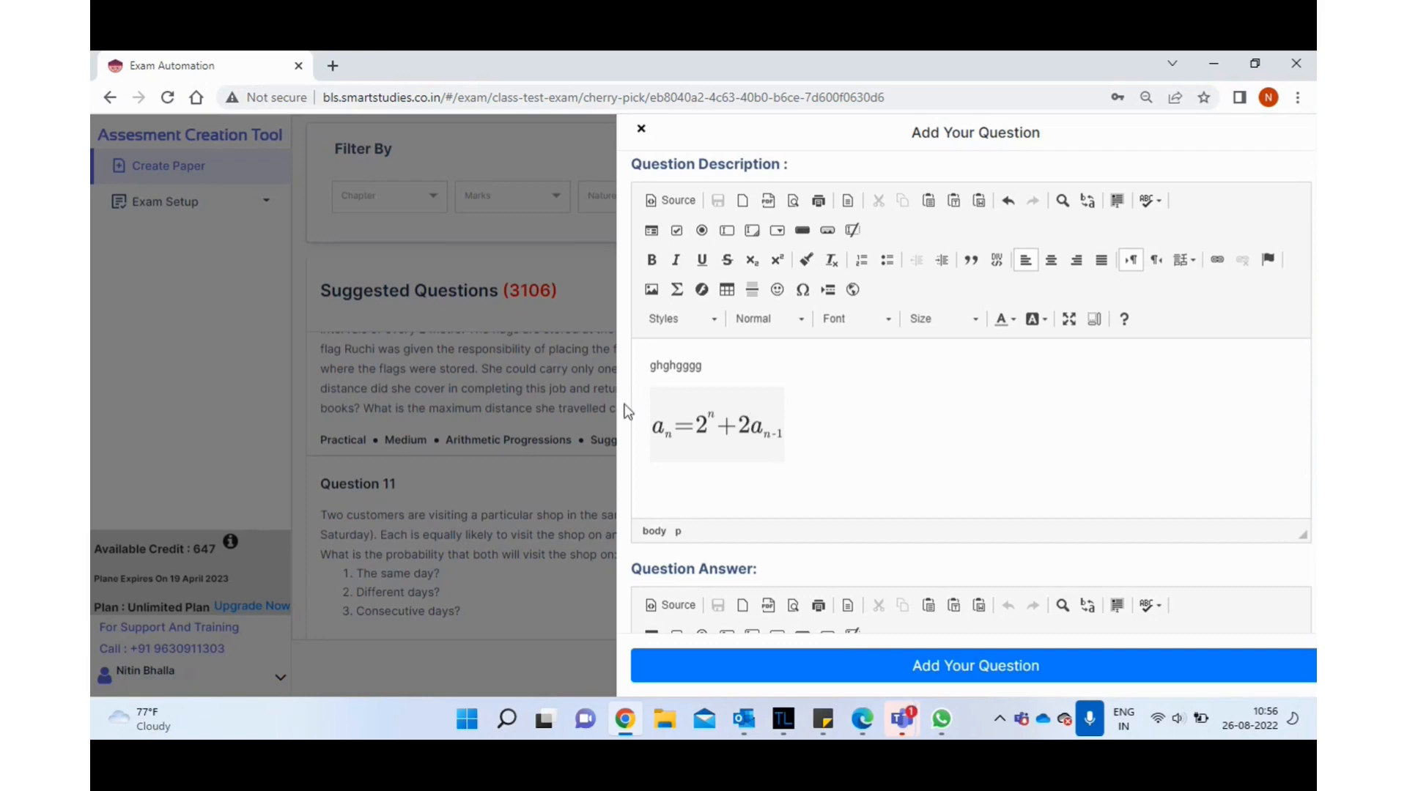
Go to the question answer editor, leave it empty, and close the custom question form without adding the question
scroll(626, 412, "down", 5)
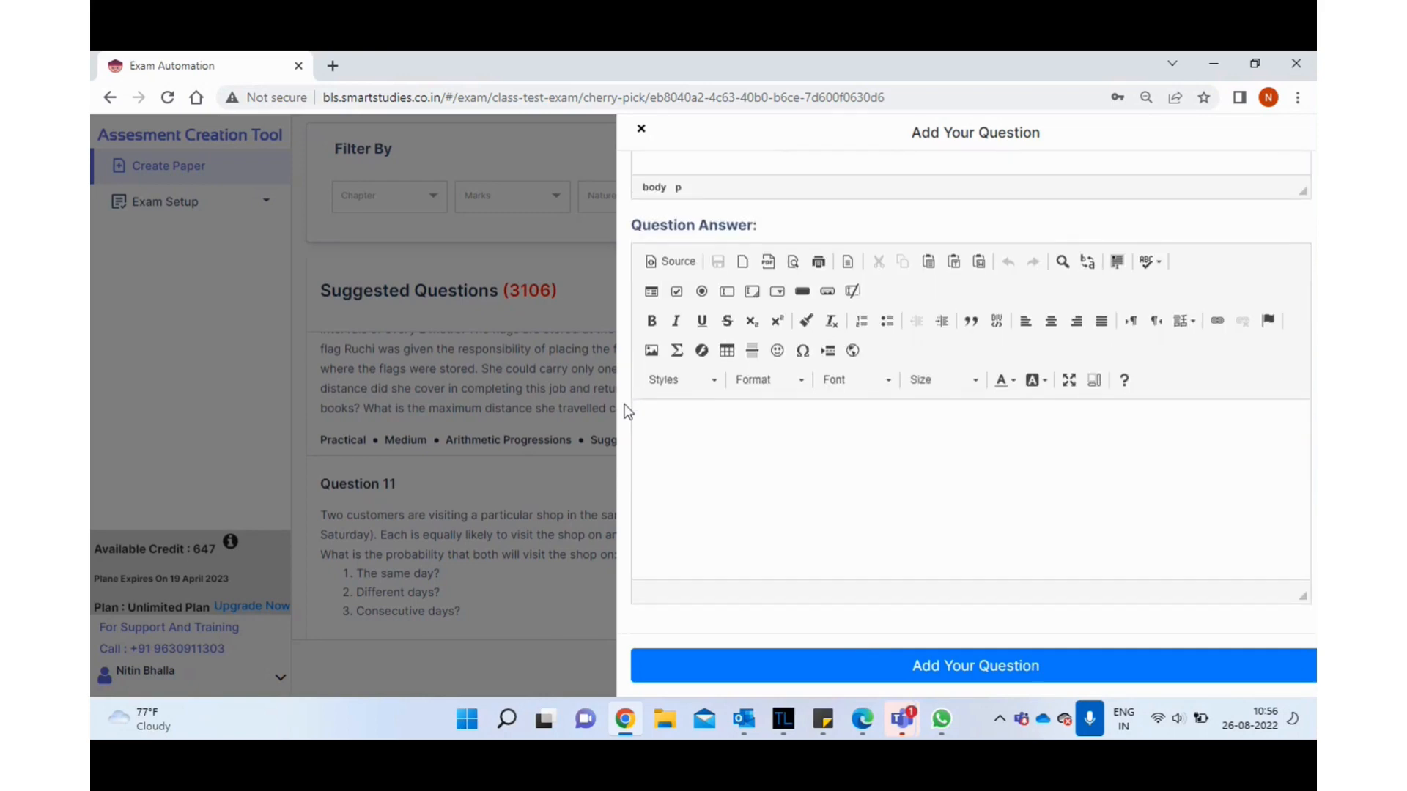
left_click(714, 468)
left_click(640, 130)
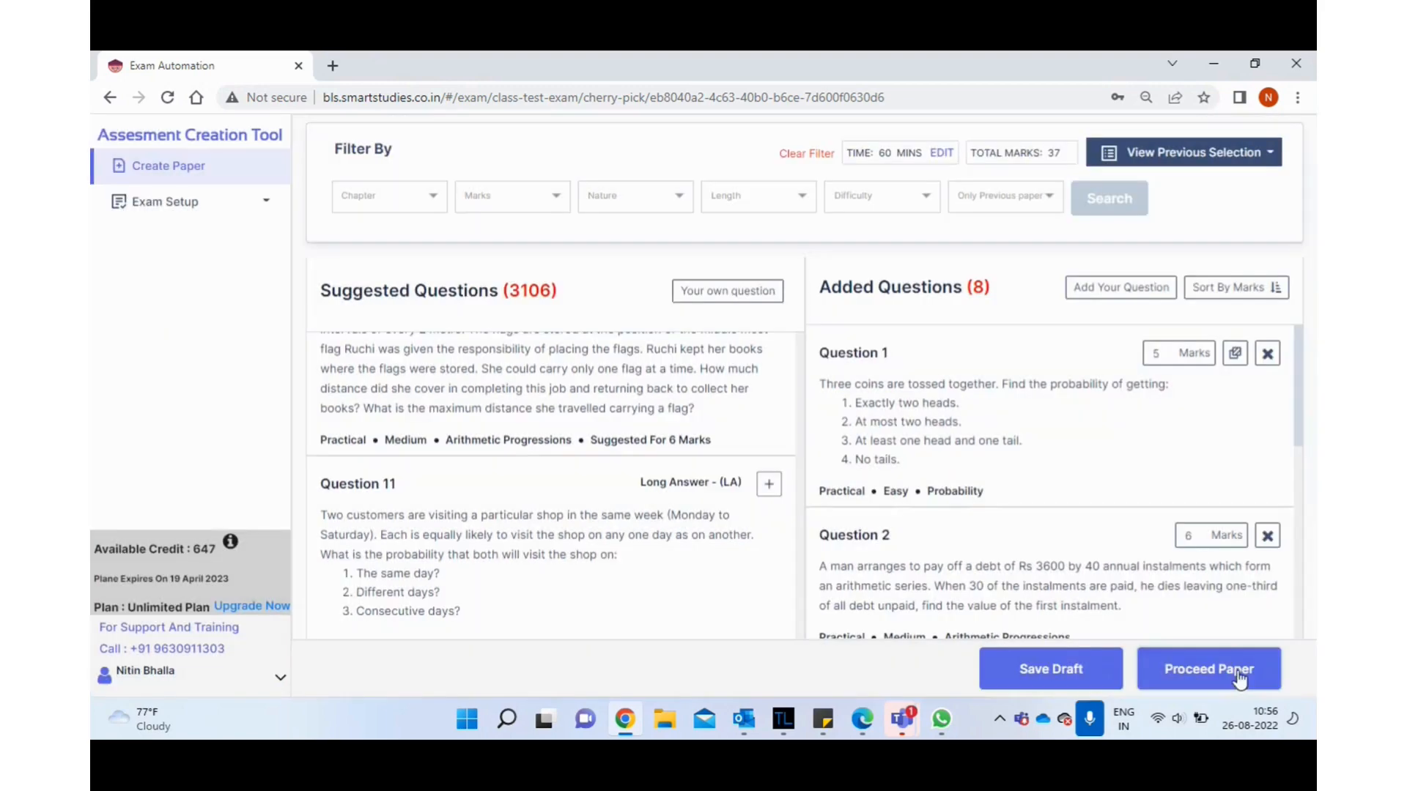
Change the paper's time to 50 minutes and proceed to the question paper instructions
left_click(1238, 670)
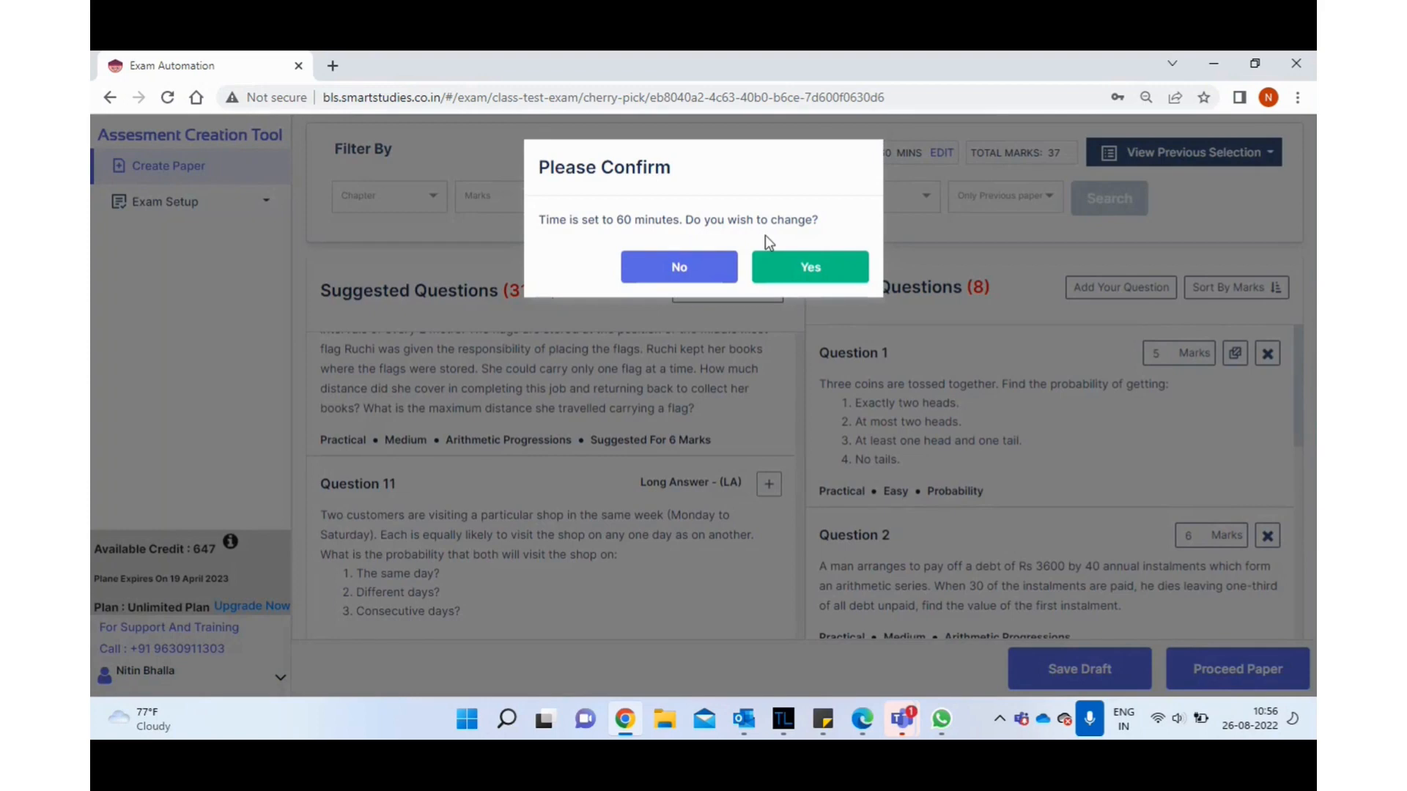
left_click(789, 268)
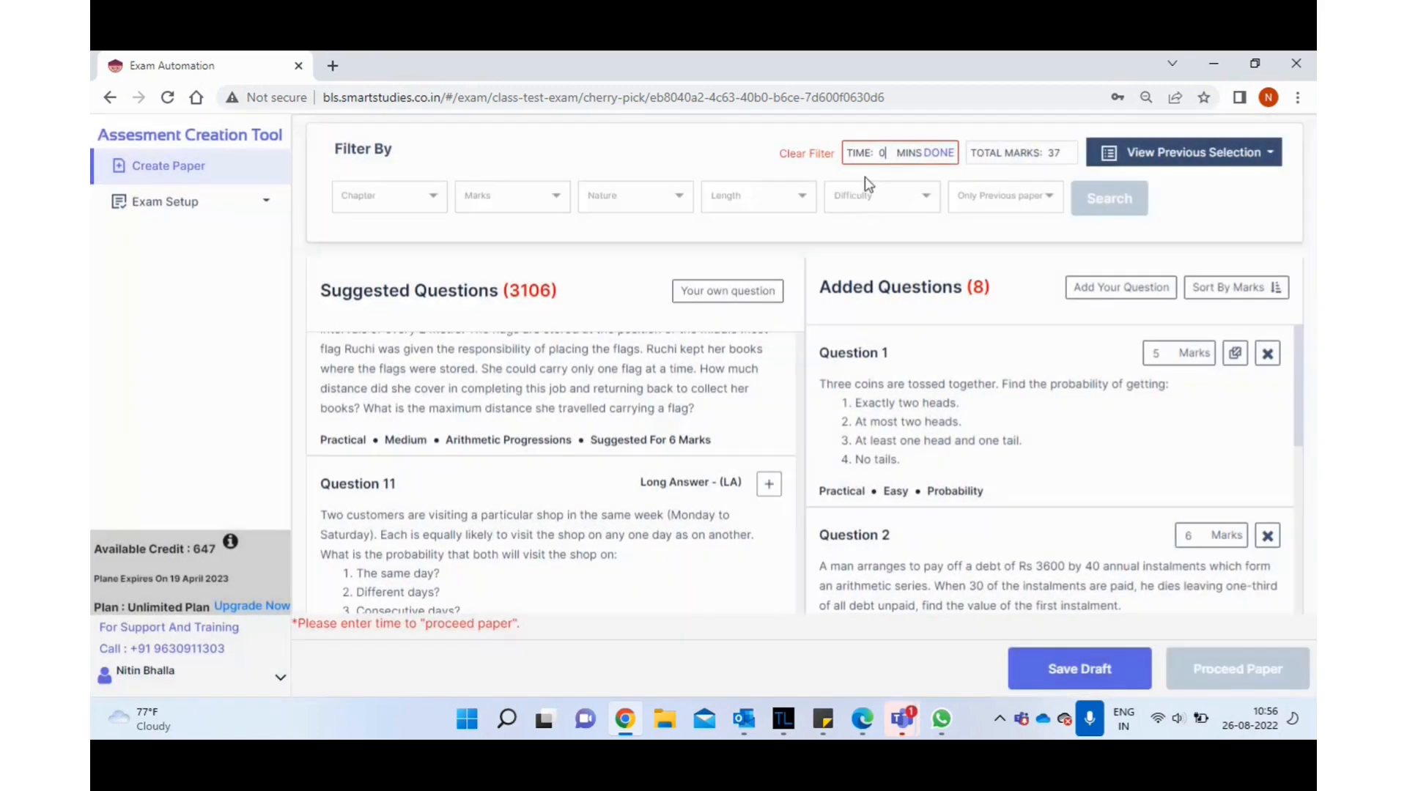
type("50")
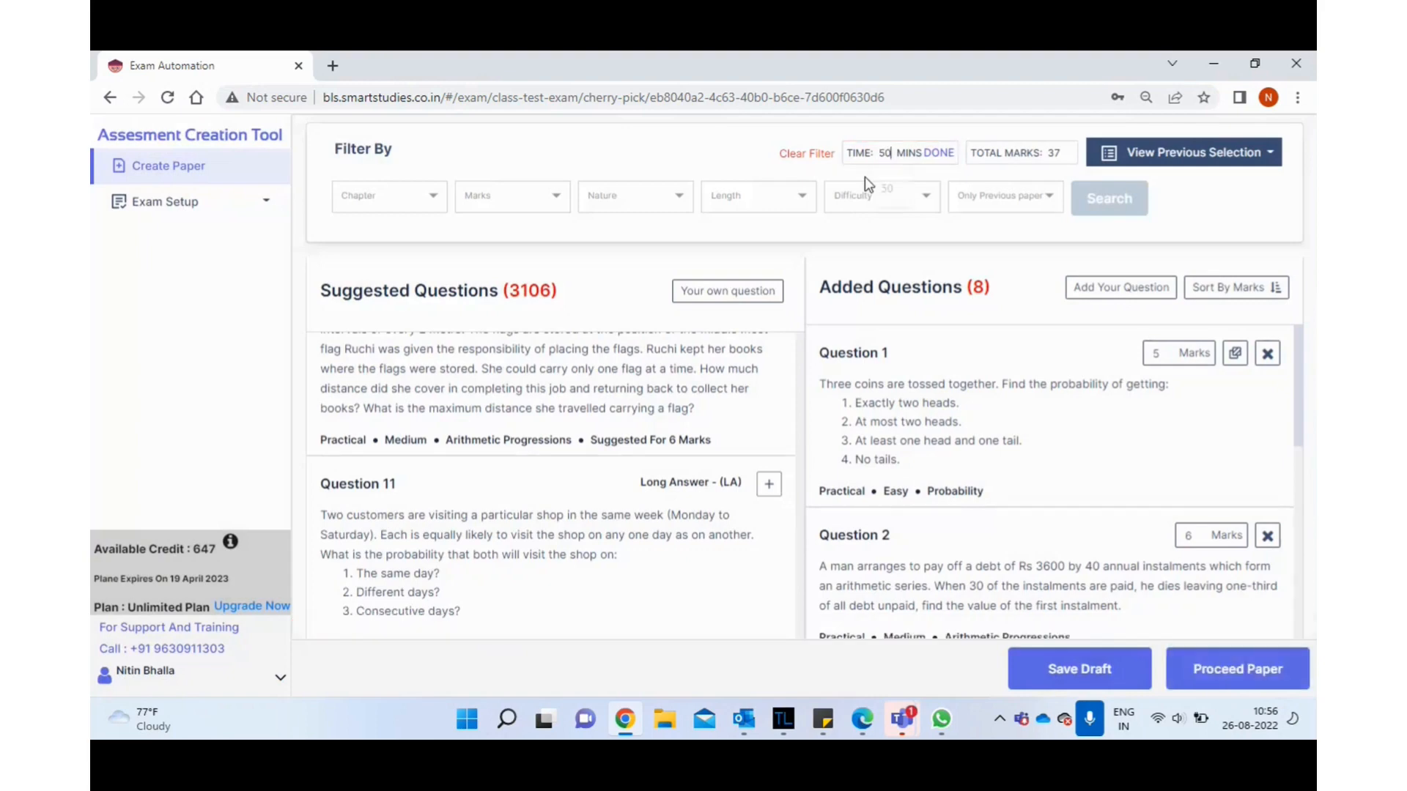
left_click(943, 156)
left_click(1258, 688)
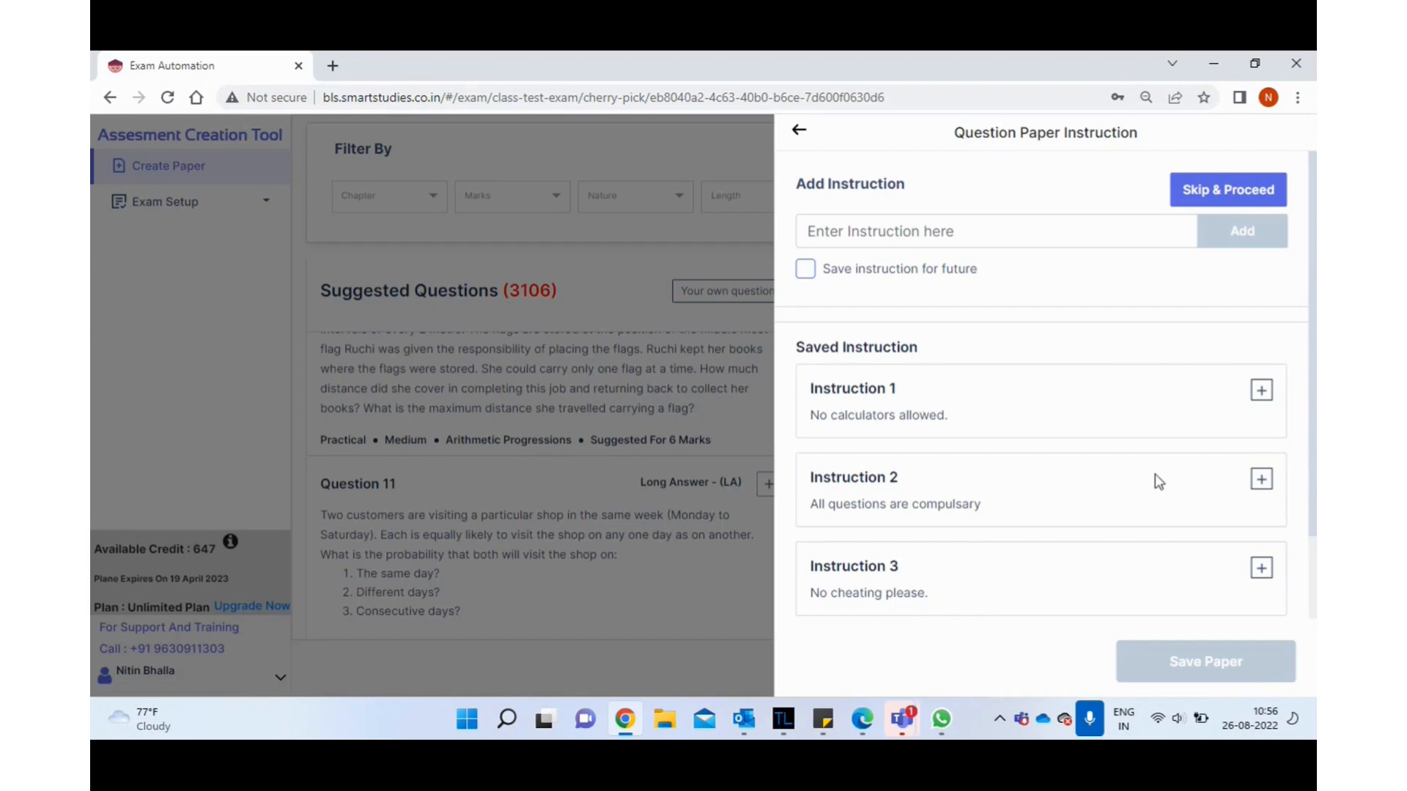
Add the saved instructions on no calculators, all questions being compulsory and no cheating to the paper
left_click(1261, 390)
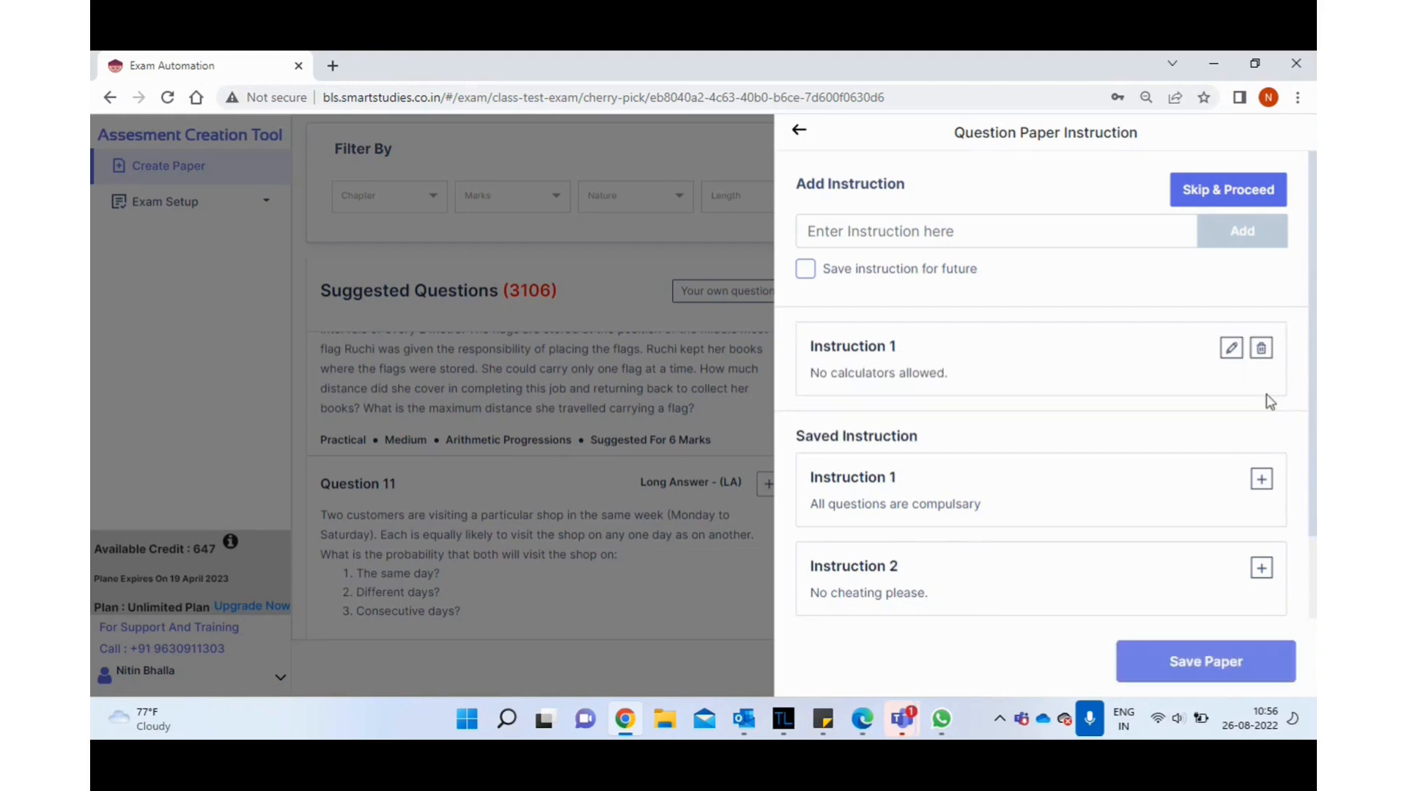
left_click(1262, 483)
left_click(1261, 569)
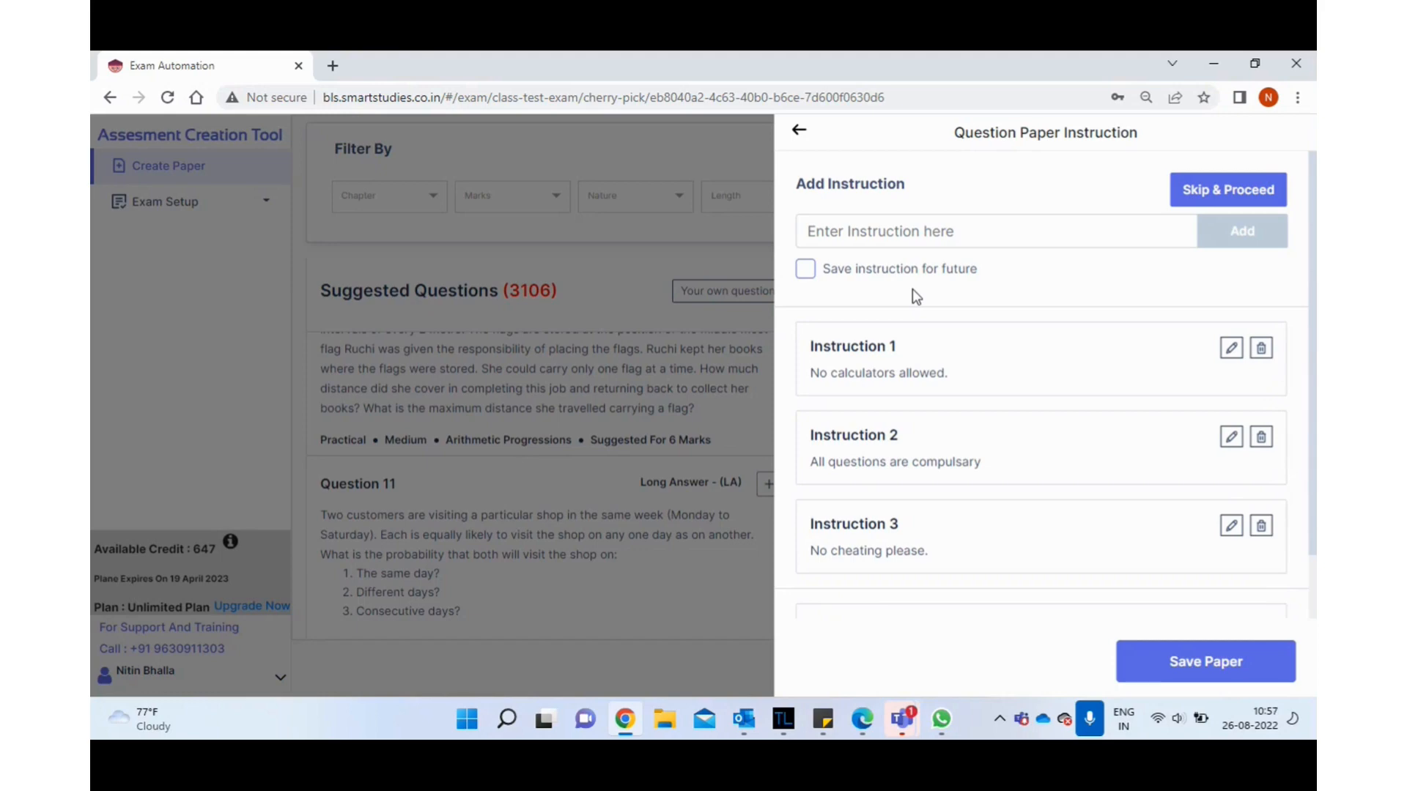
Enable saving instructions for future use, leave the new instruction text empty, and save the paper
left_click(892, 231)
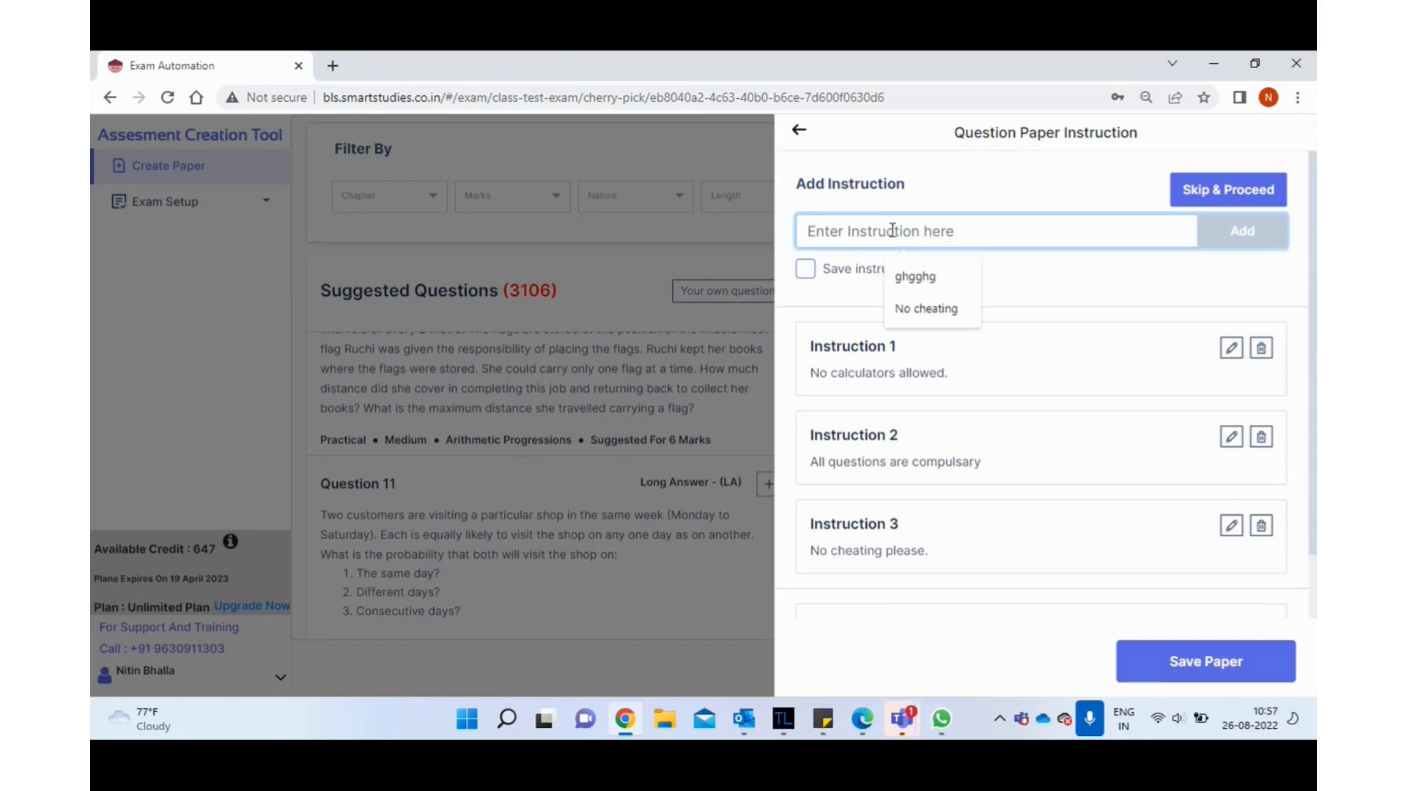
left_click(862, 300)
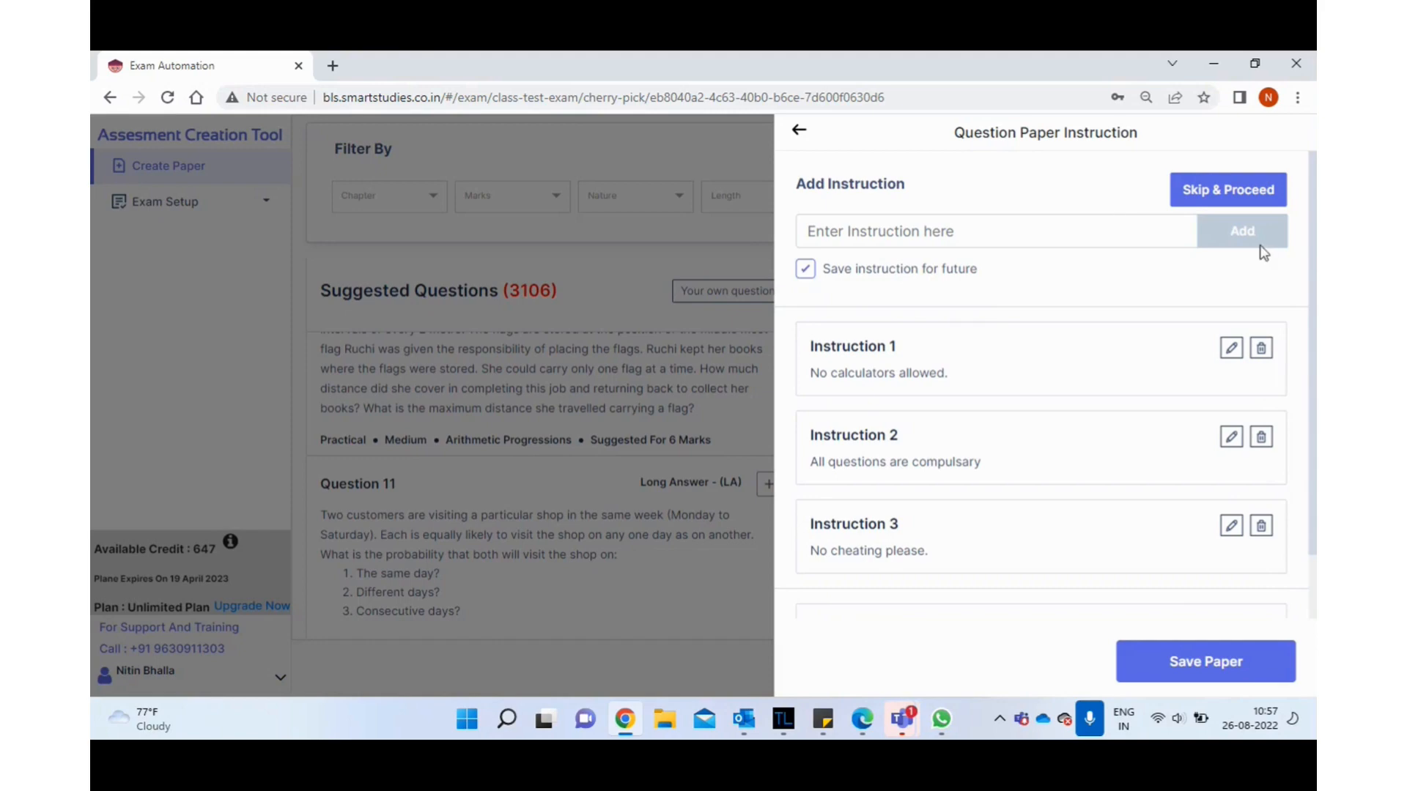
left_click(1175, 673)
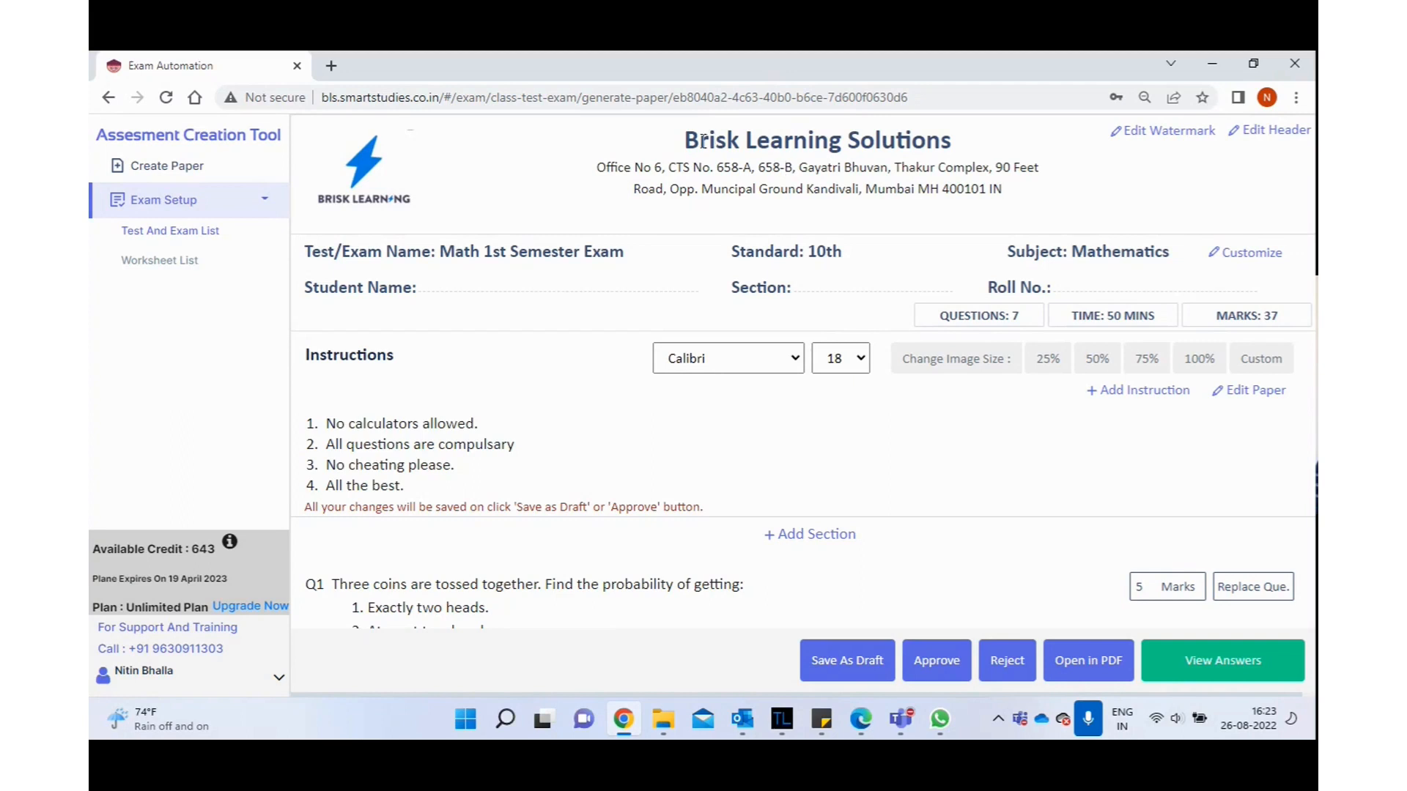
Examine the paper's institute name, address and logo in the header settings, and close them without changes
left_click_drag(686, 140, 817, 163)
left_click(819, 185)
left_click(1270, 139)
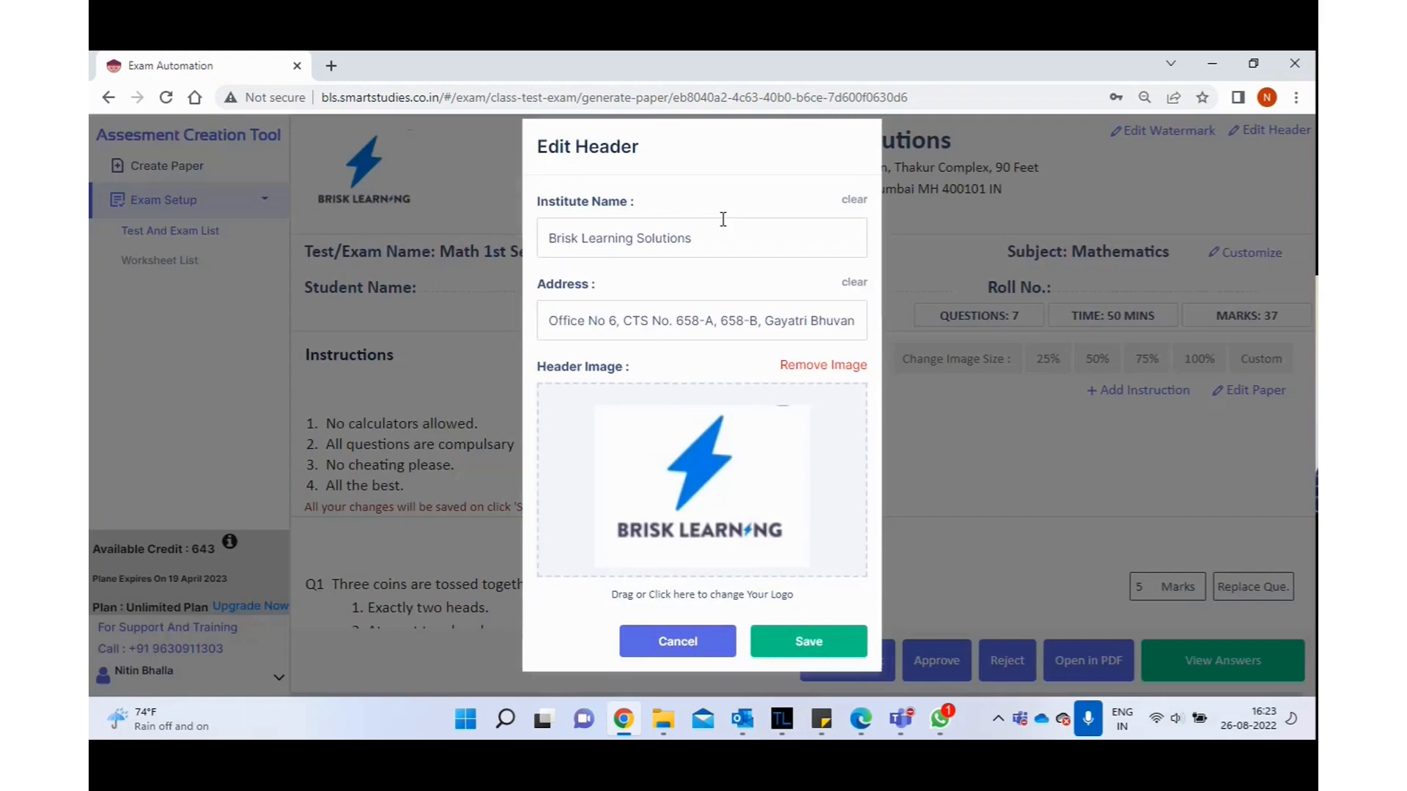
left_click(705, 653)
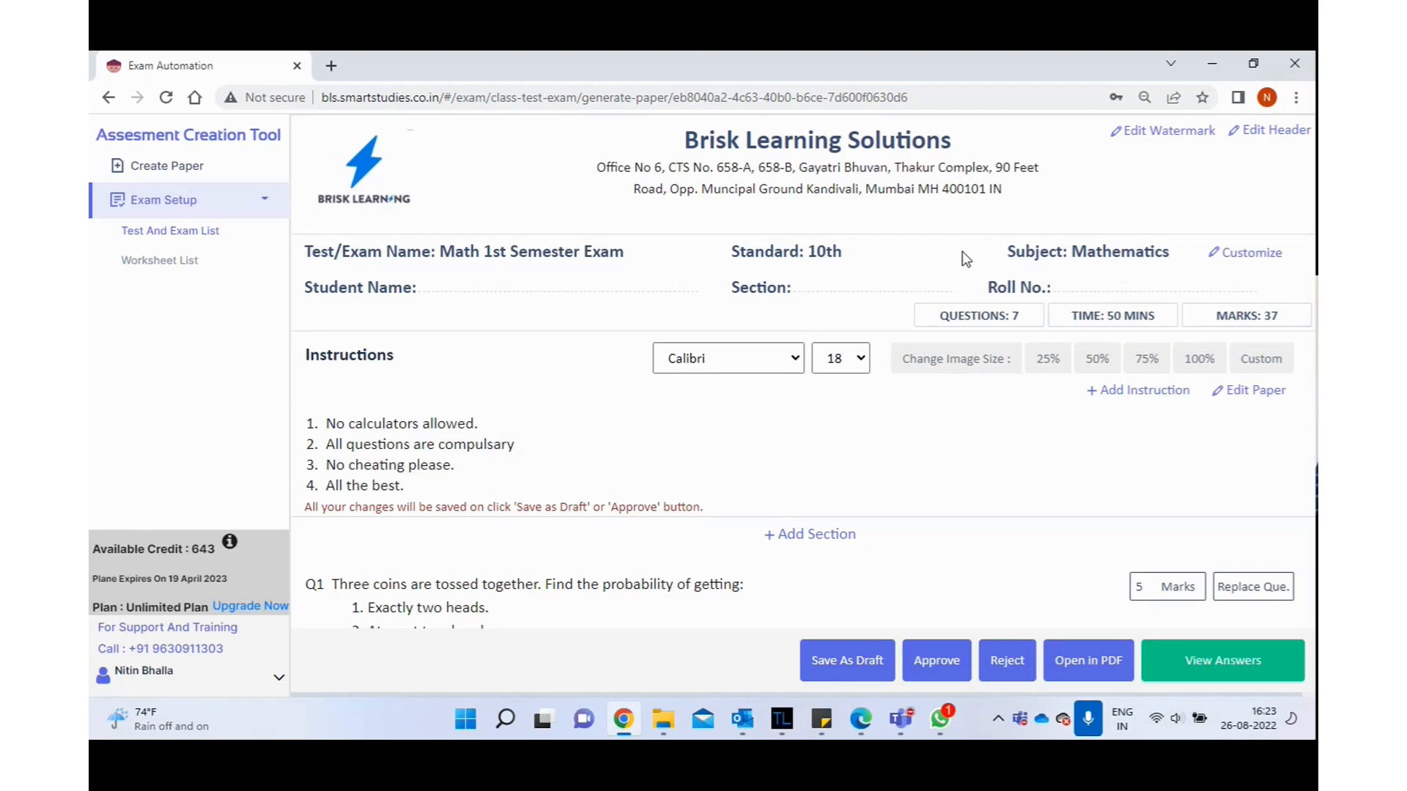
Review the watermark's file and text options, reposition the watermark image to top 48% and left 40%, and save it
left_click(1177, 137)
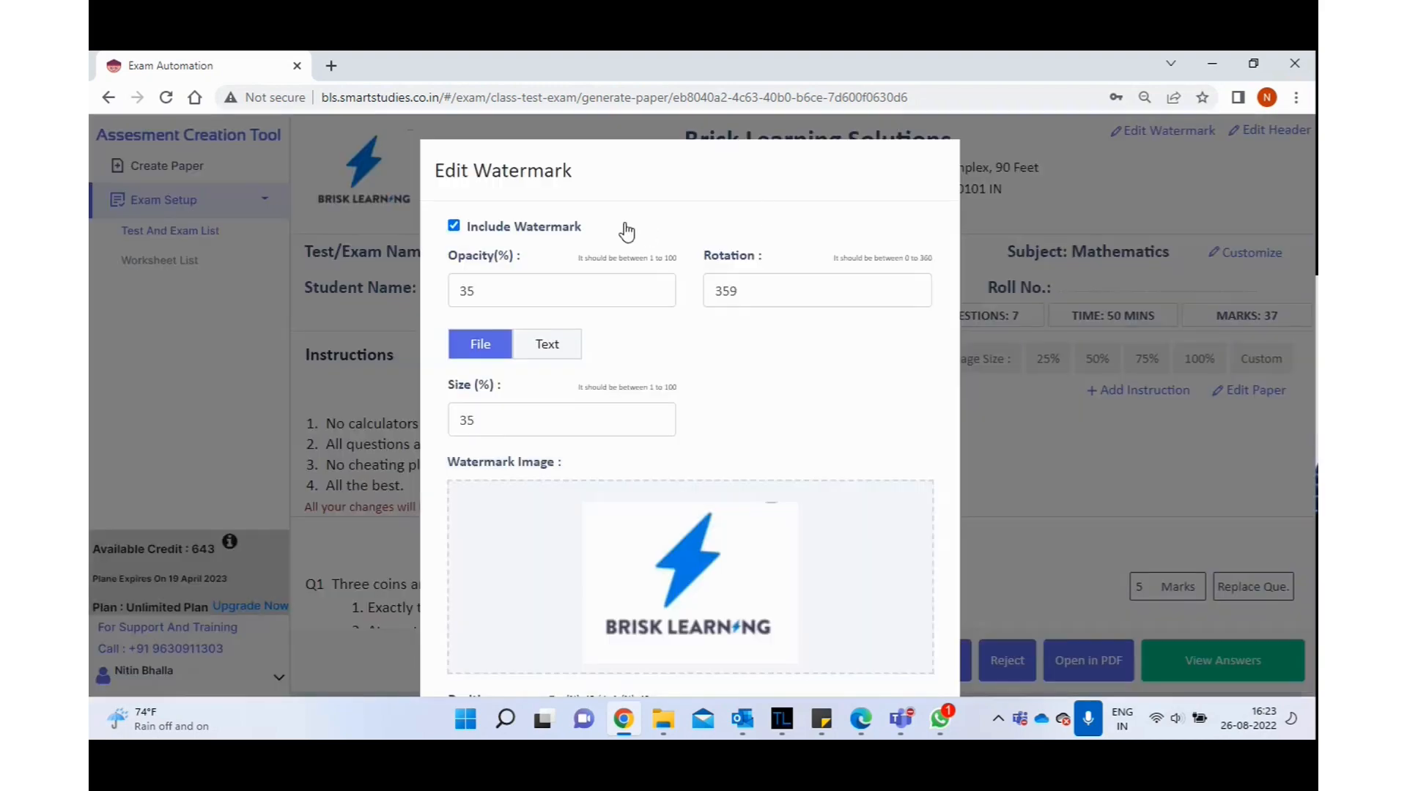
scroll(630, 226, "down", 2)
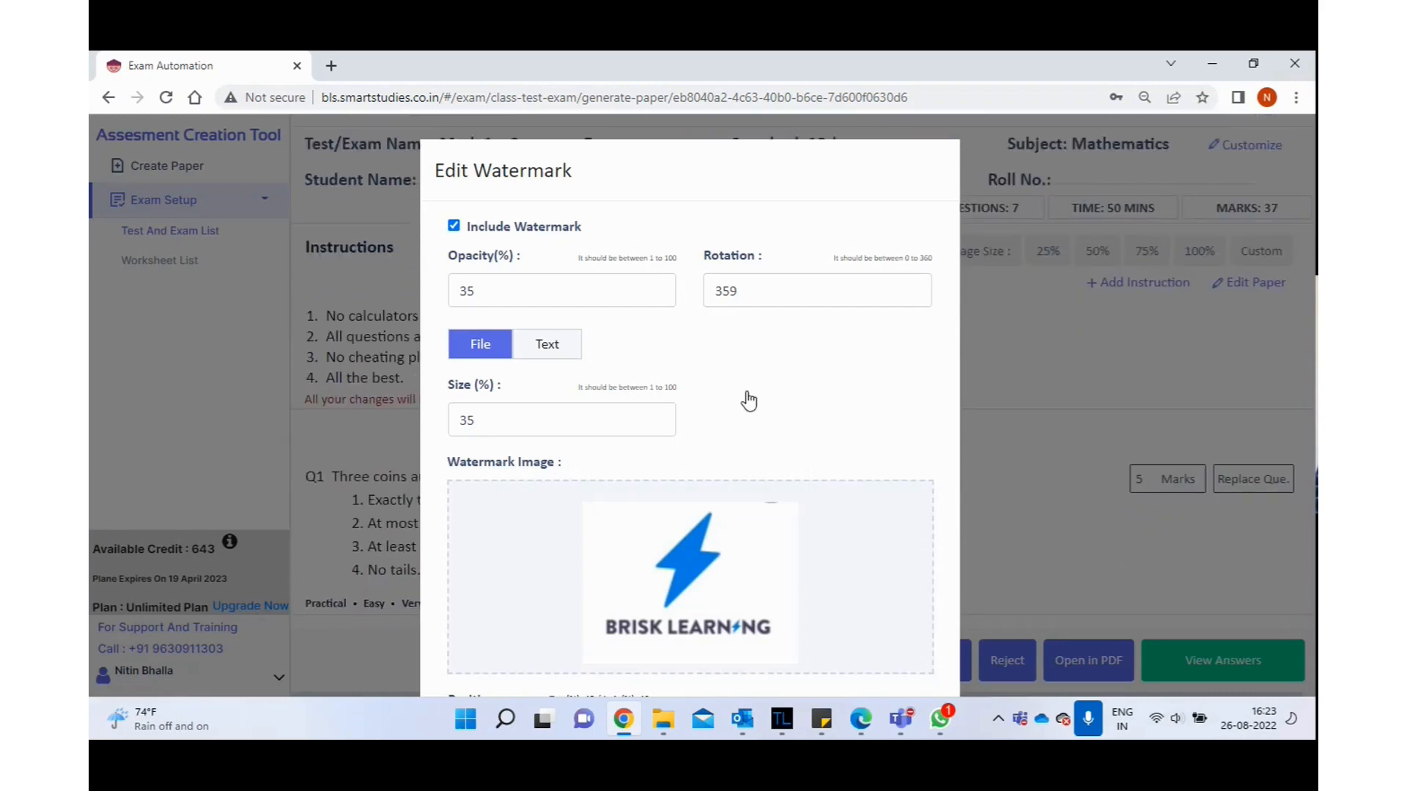
left_click(559, 342)
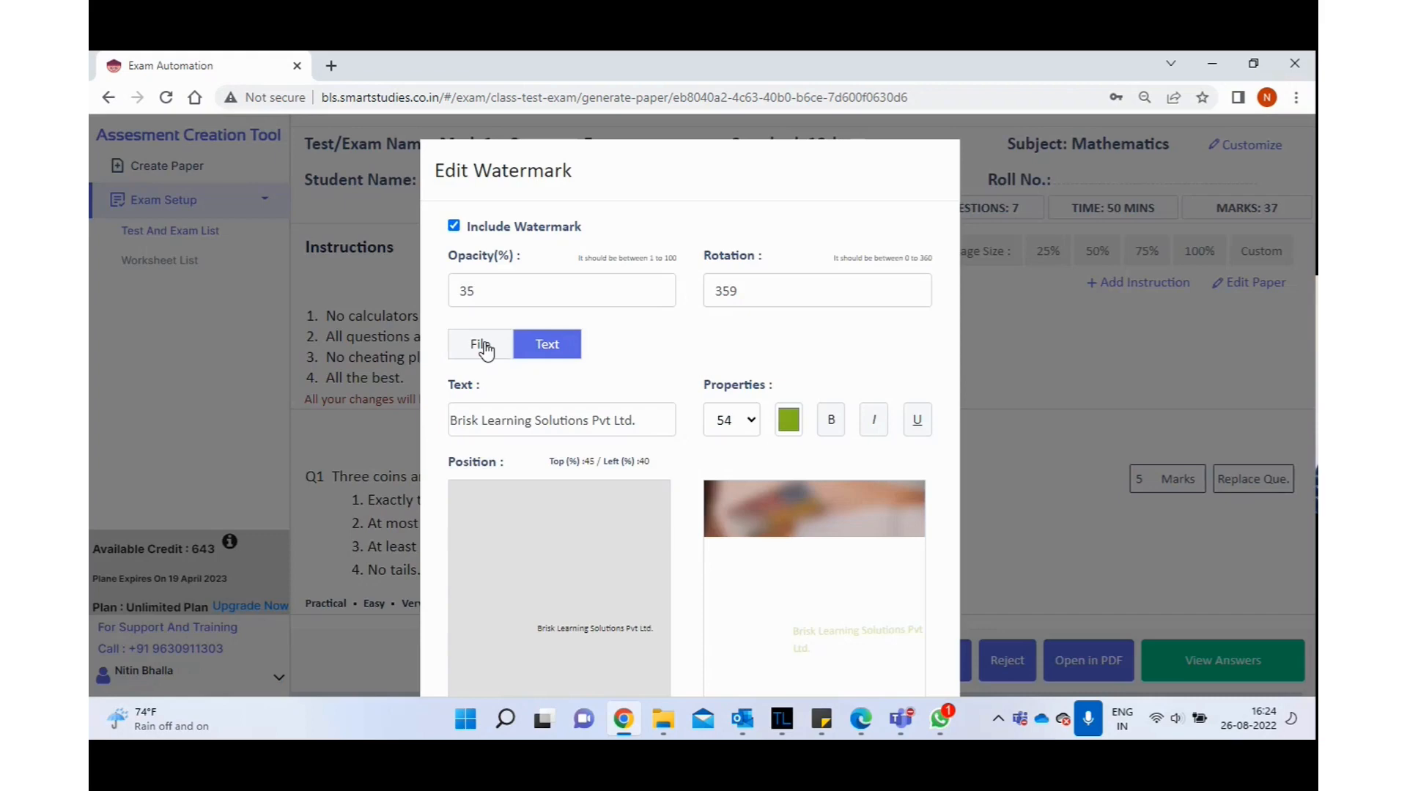
left_click(482, 347)
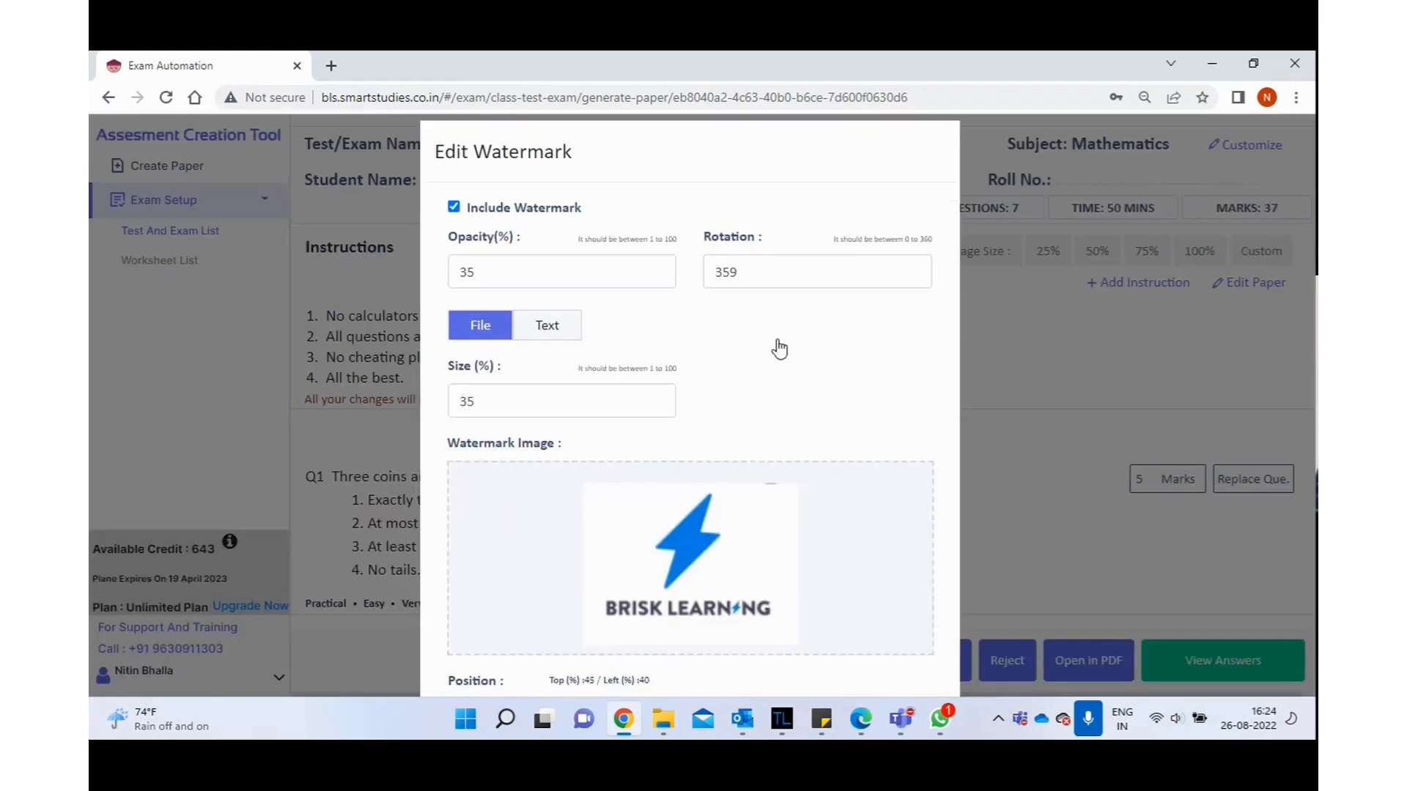
scroll(779, 348, "down", 5)
scroll(779, 349, "up", 5)
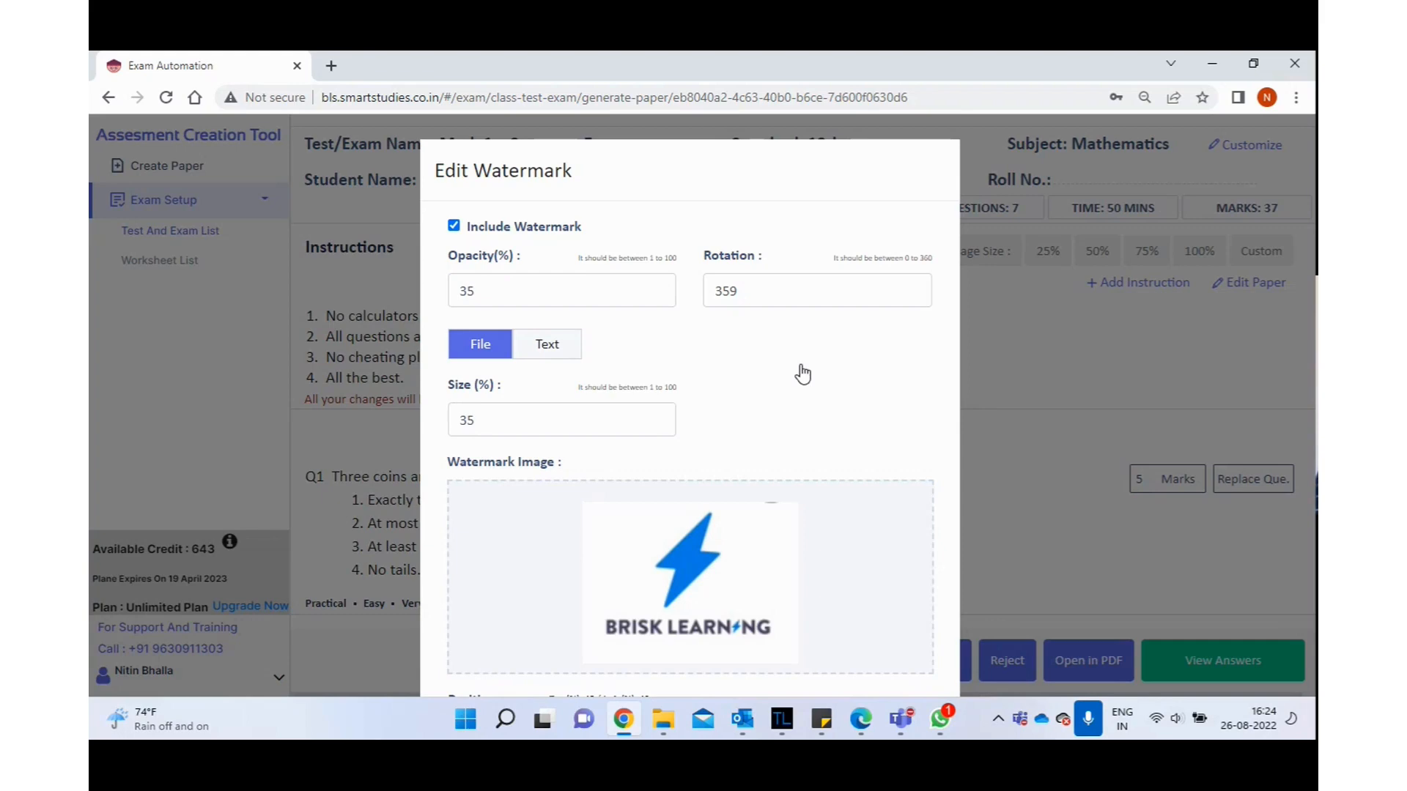
scroll(802, 374, "down", 5)
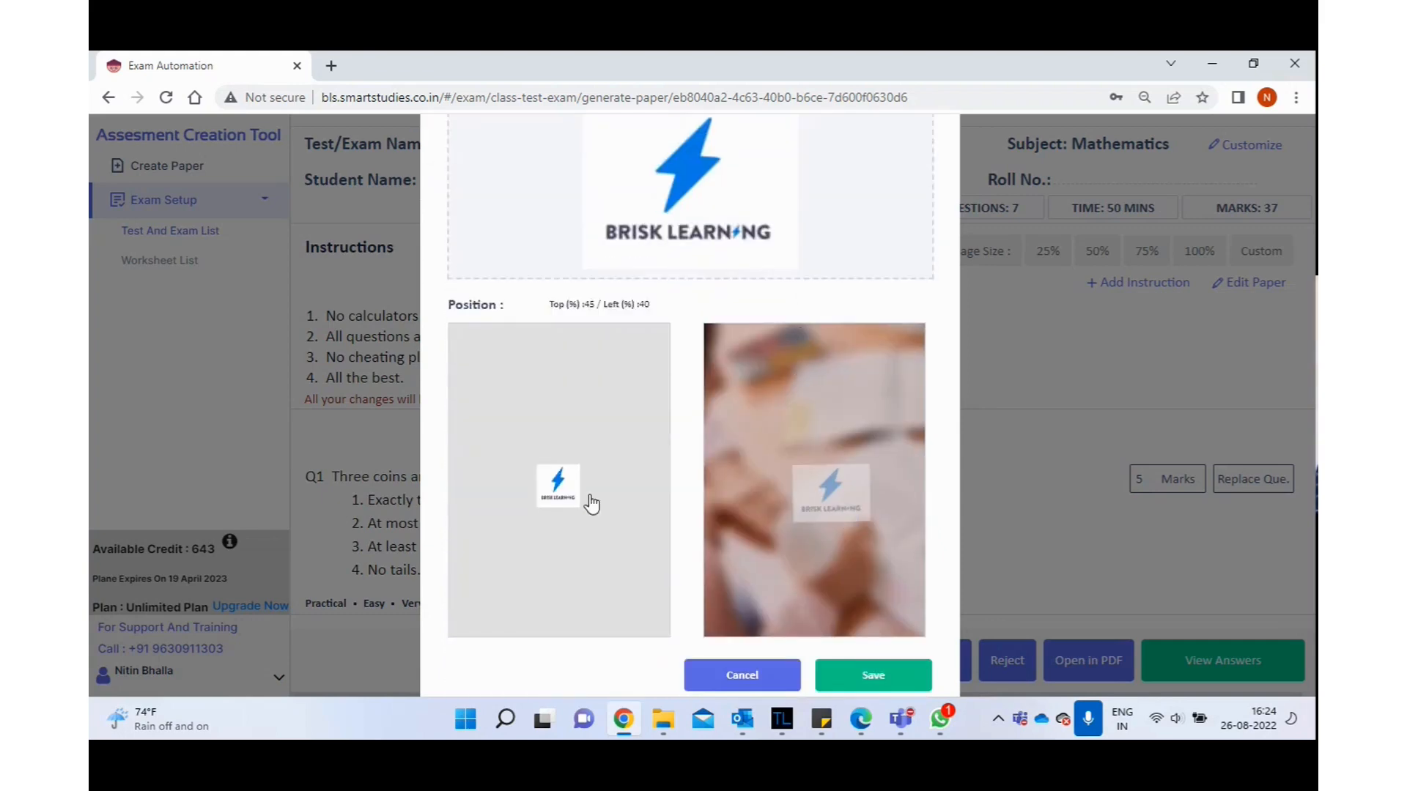
mouse_move(537, 463)
left_mouse_down()
mouse_move(560, 473)
mouse_move(503, 493)
mouse_move(498, 469)
mouse_move(513, 483)
mouse_move(522, 432)
mouse_move(539, 475)
left_mouse_up()
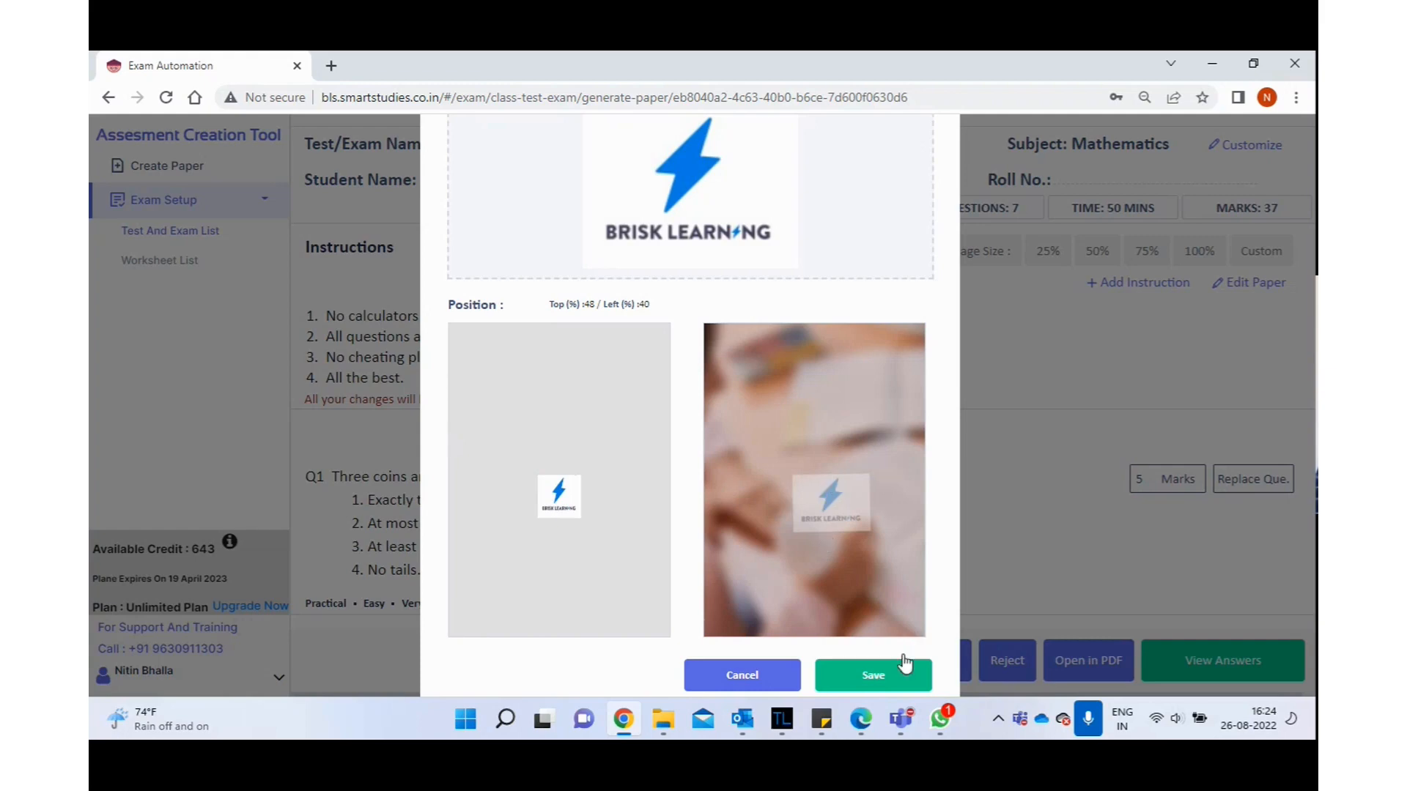
left_click(895, 676)
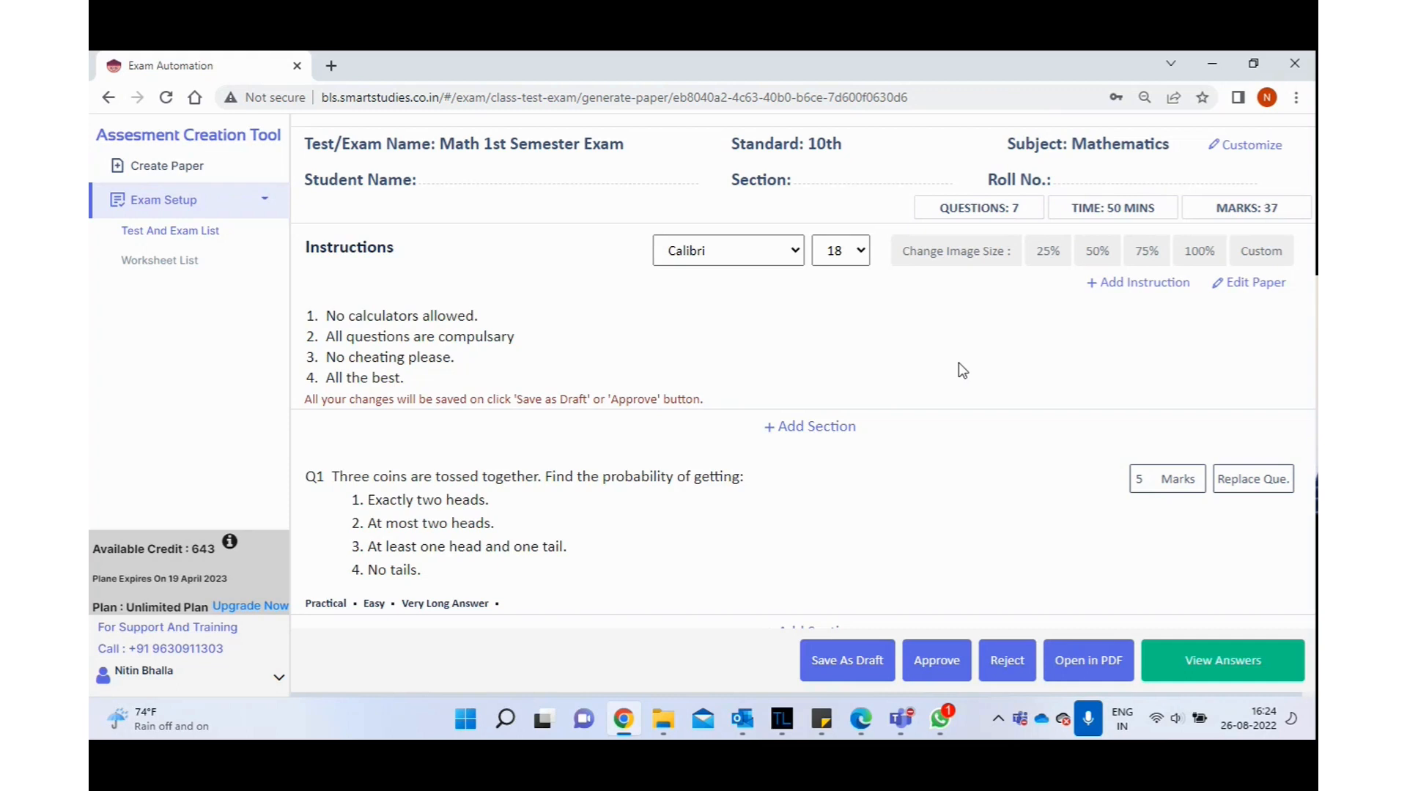
Hide the Section and Marks fields from the paper's details and save the customization
scroll(958, 363, "up", 2)
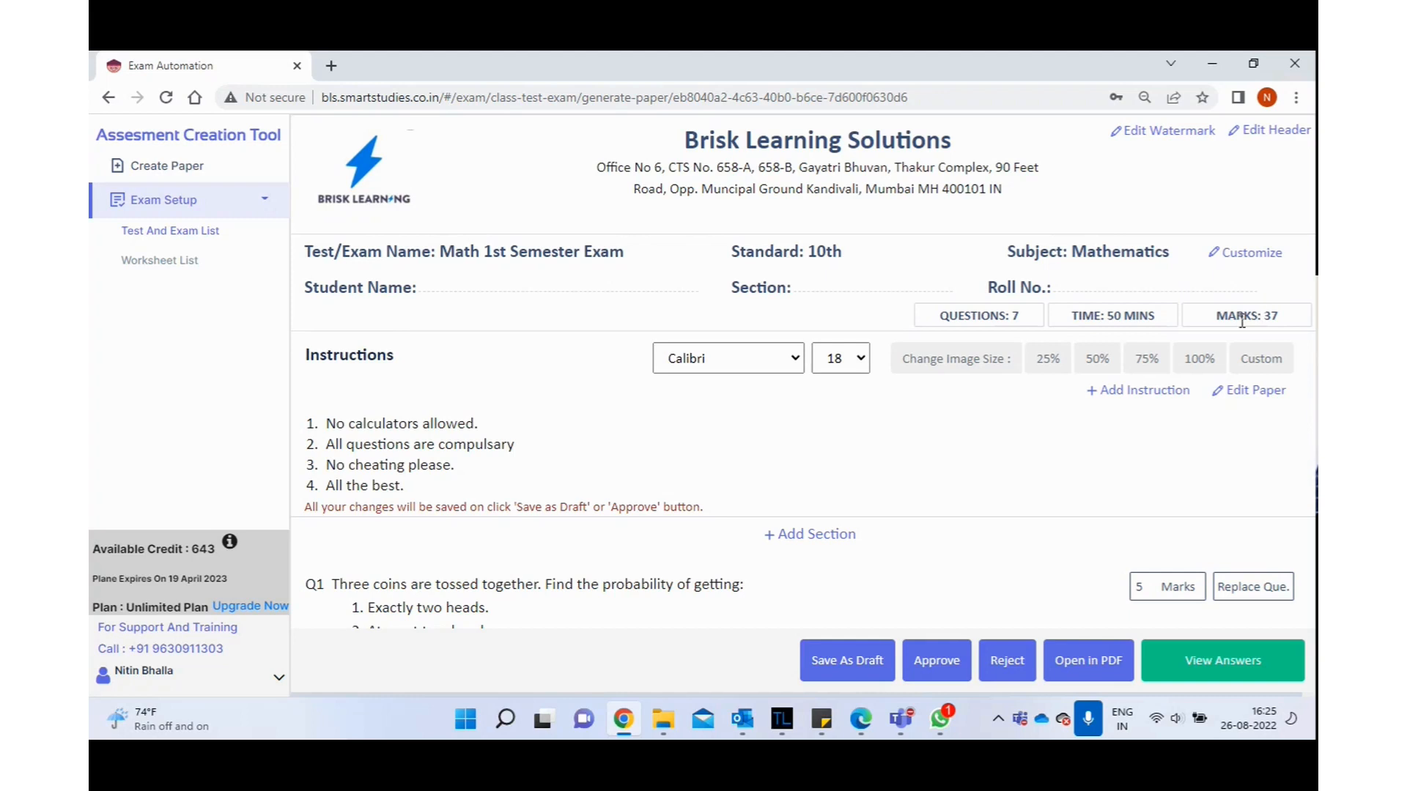
left_click(1243, 254)
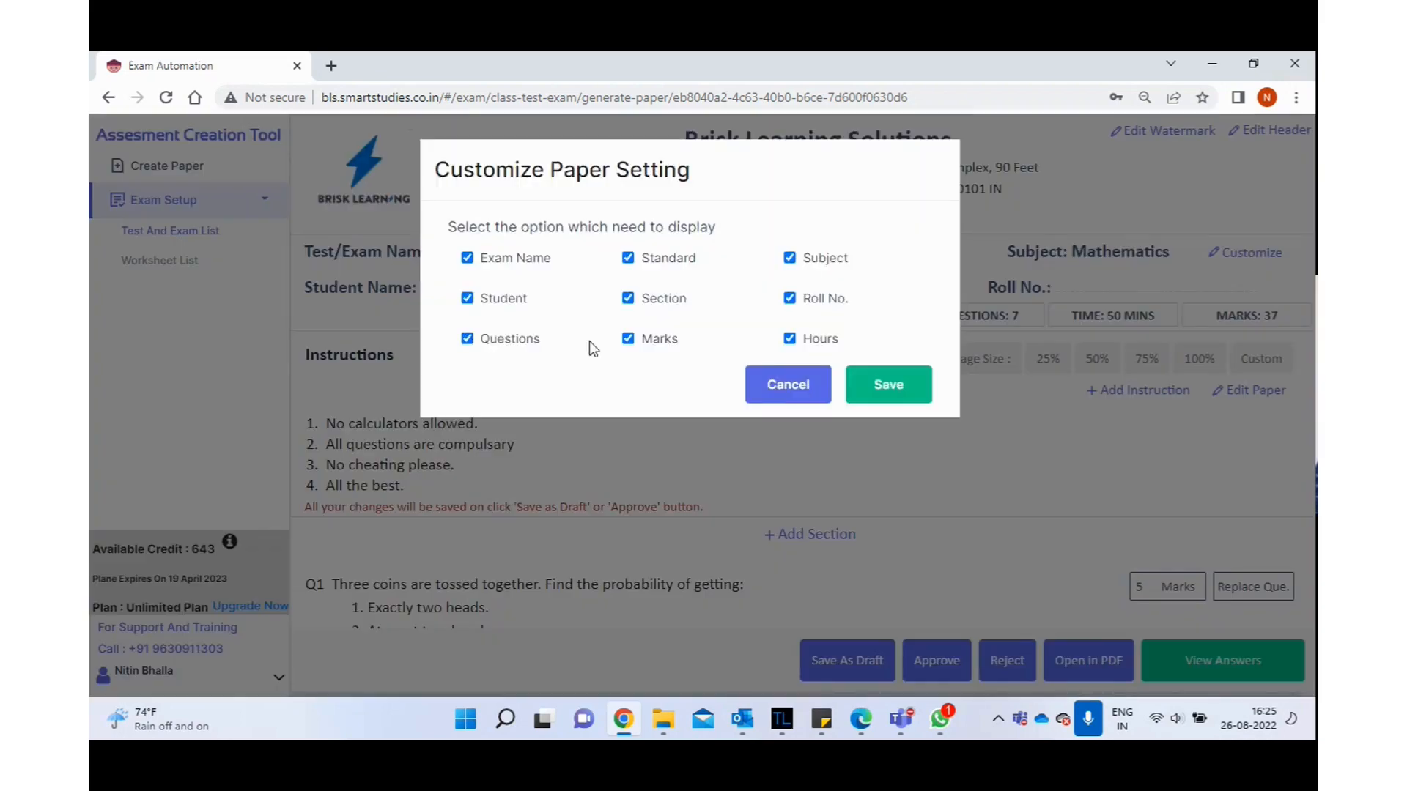
left_click(628, 339)
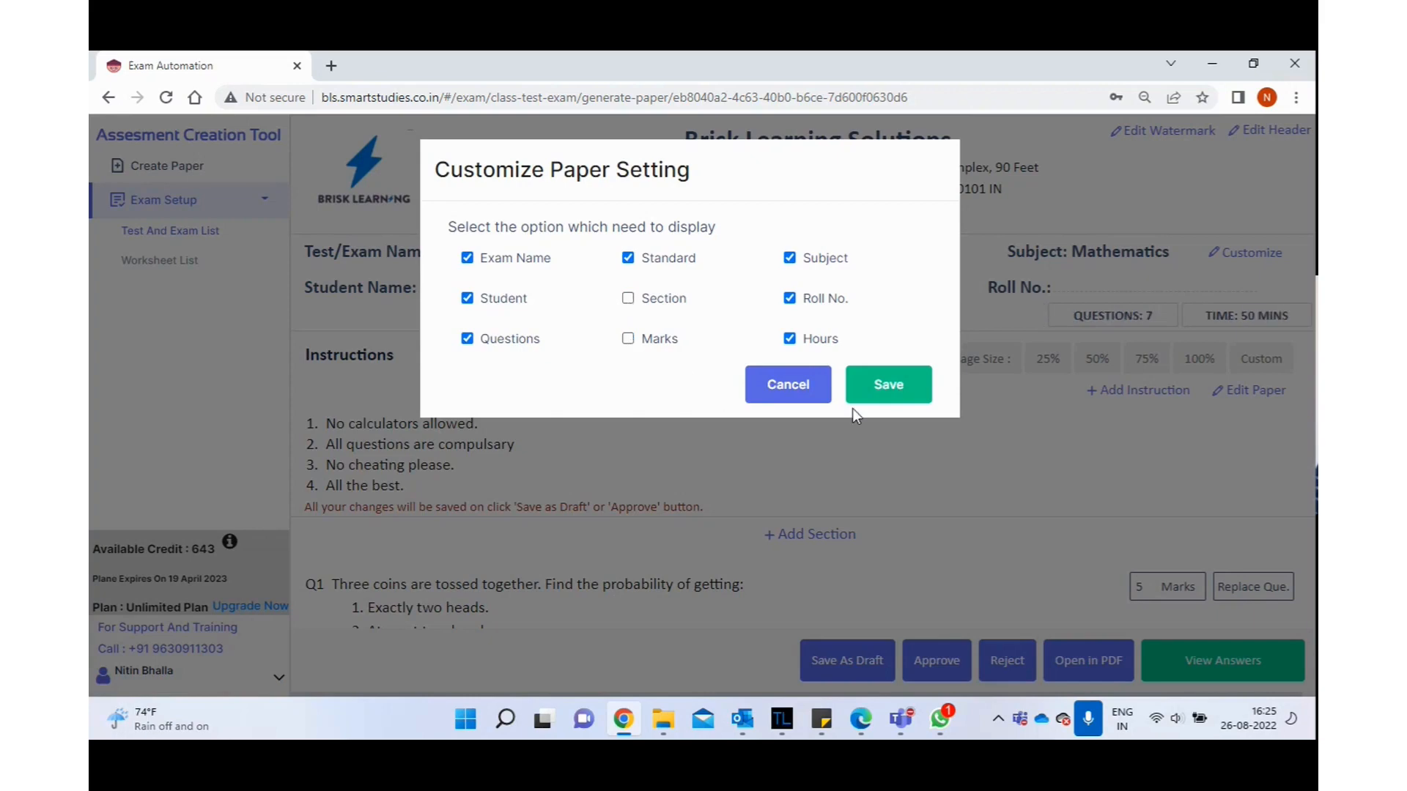
left_click(885, 400)
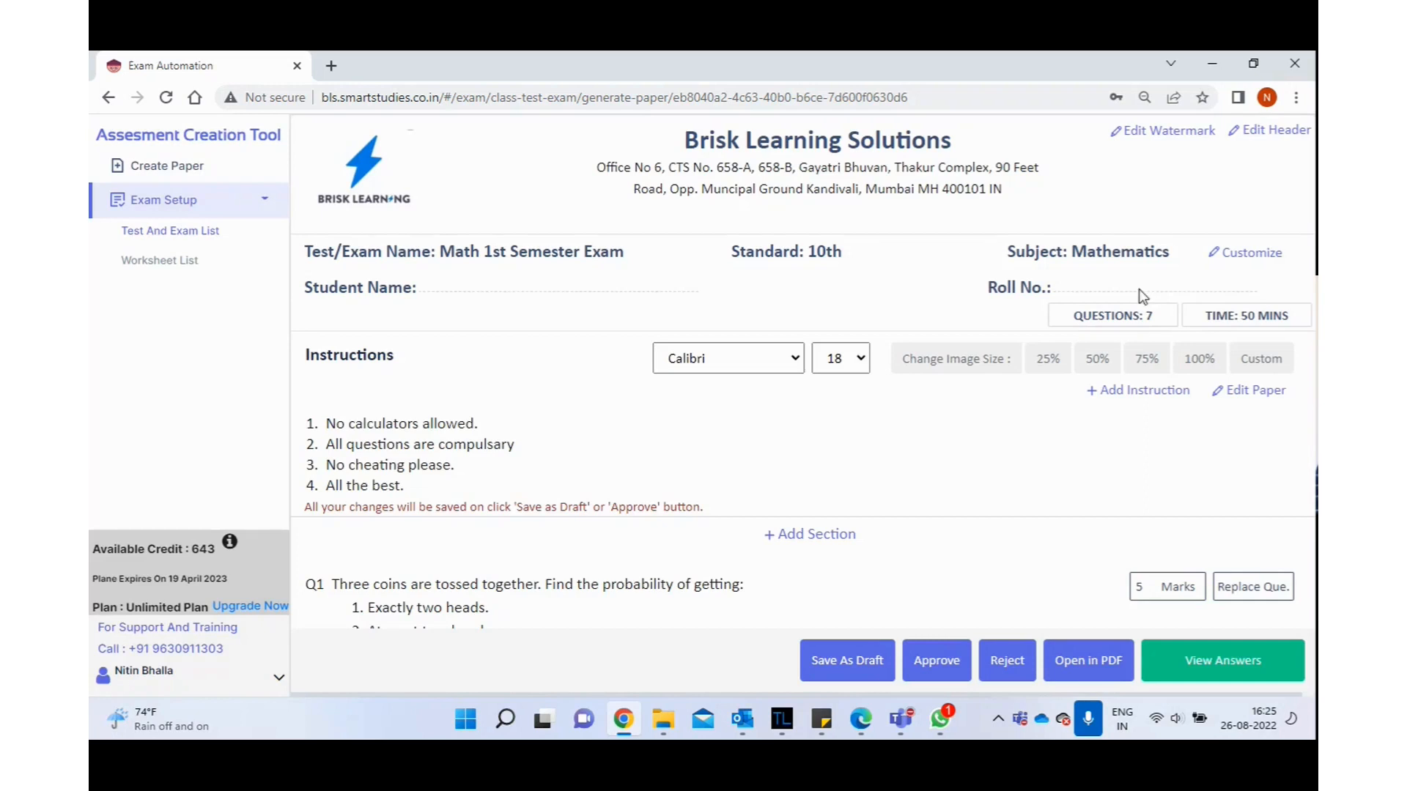
Restore the Section and Marks fields in the paper's display settings and save them
left_click(1244, 256)
left_click(628, 298)
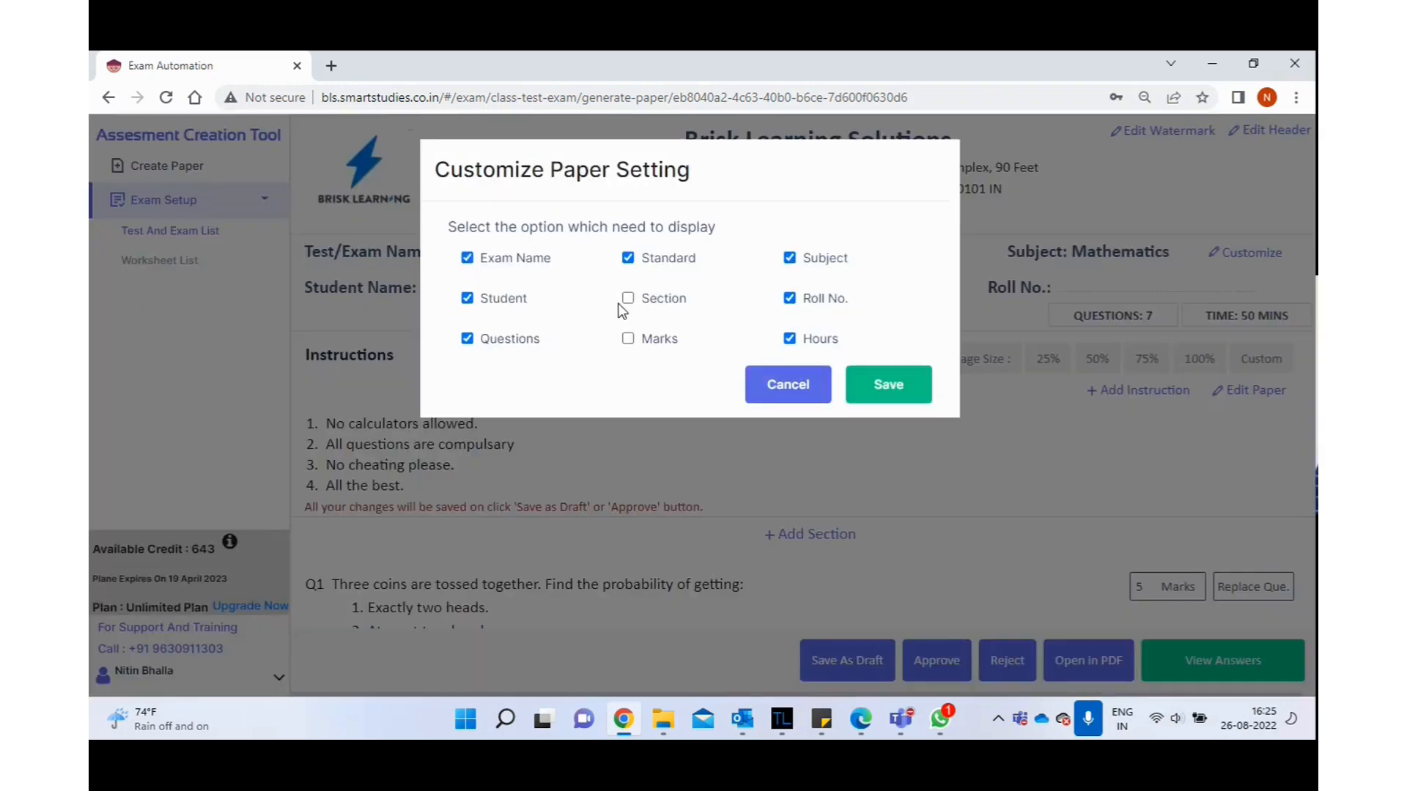
left_click(628, 339)
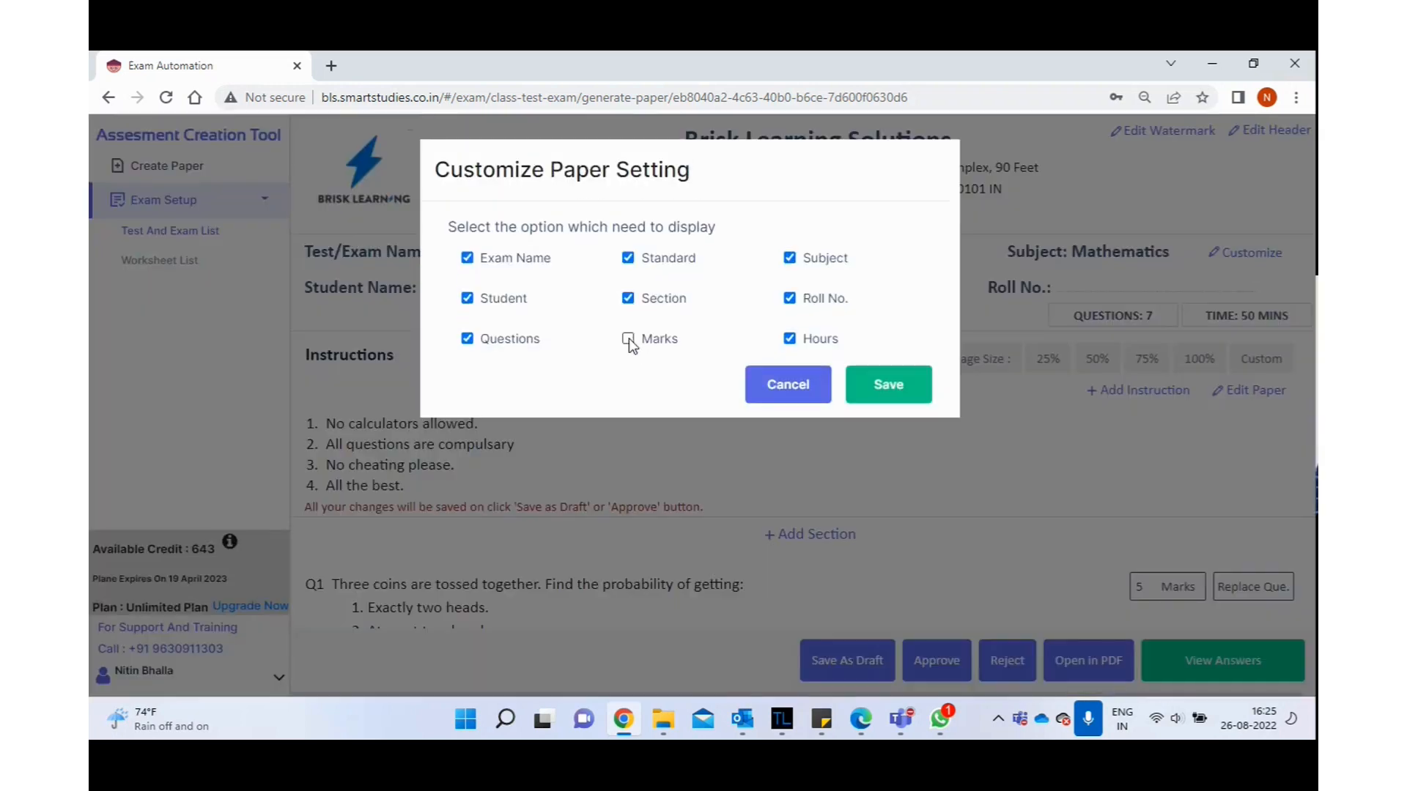
left_click(904, 393)
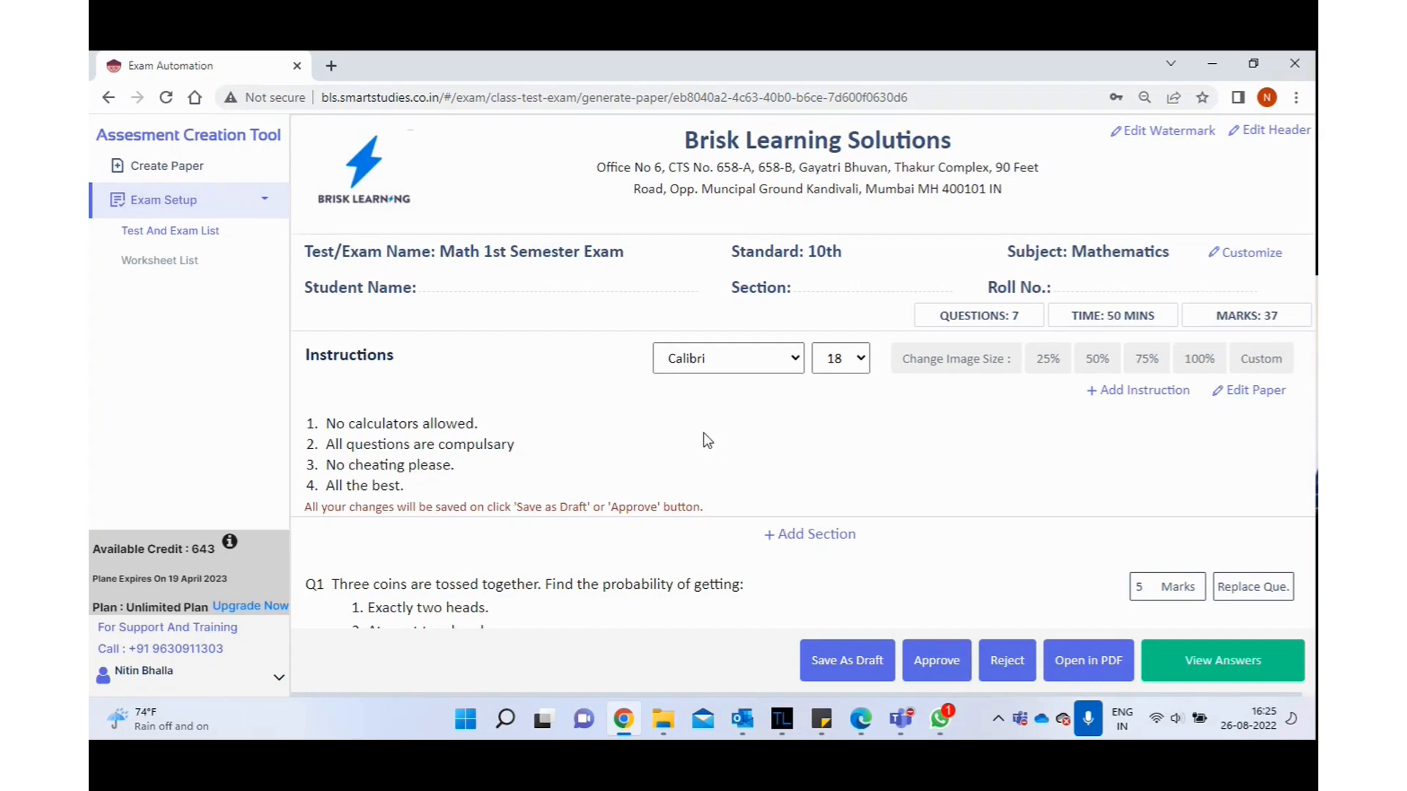
Change the question paper's font to Verdana and look through the font sizes without choosing another one
scroll(707, 440, "down", 1)
left_click(733, 287)
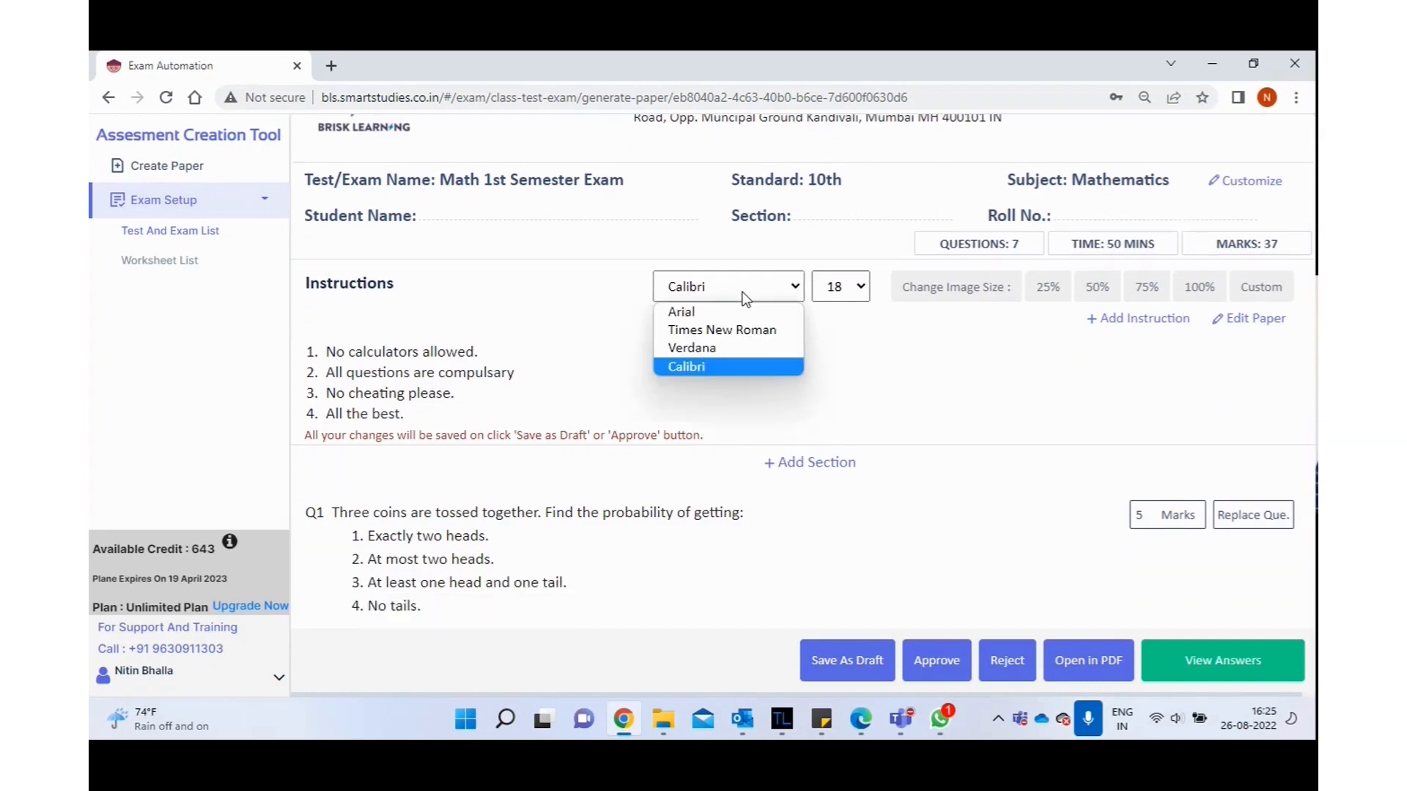
left_click(713, 354)
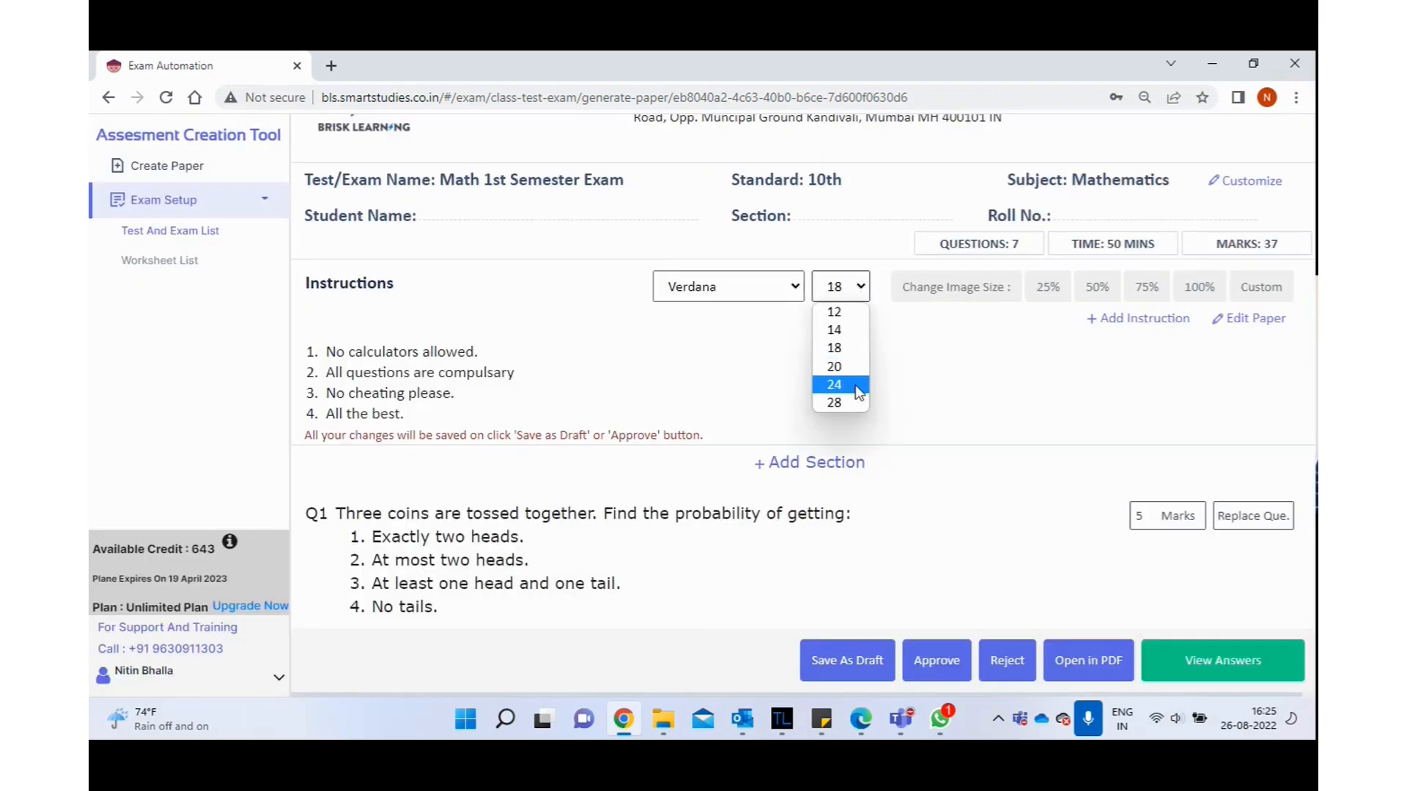
left_click(903, 368)
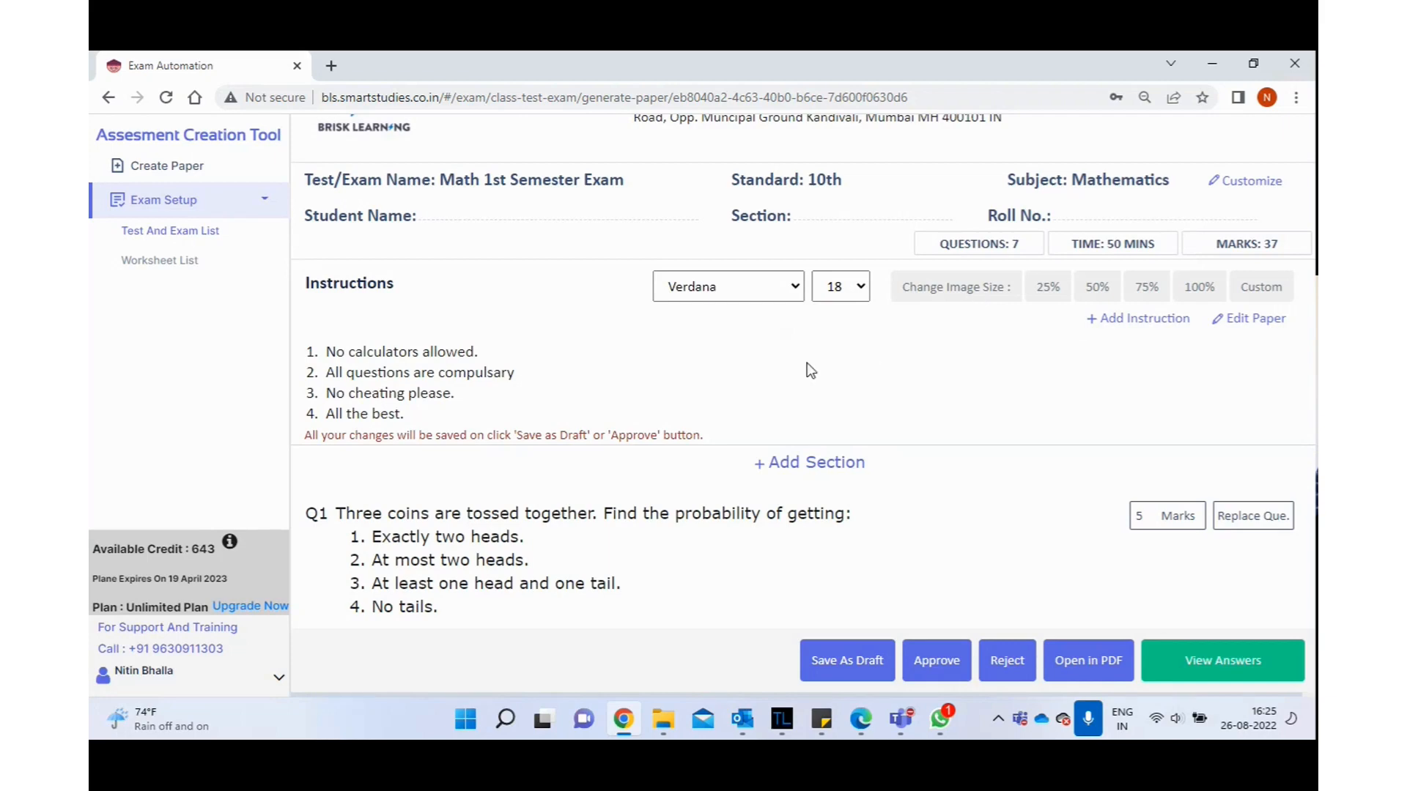
Set the size of the paper's images to 75% and check the figures in question 3
scroll(809, 370, "down", 6)
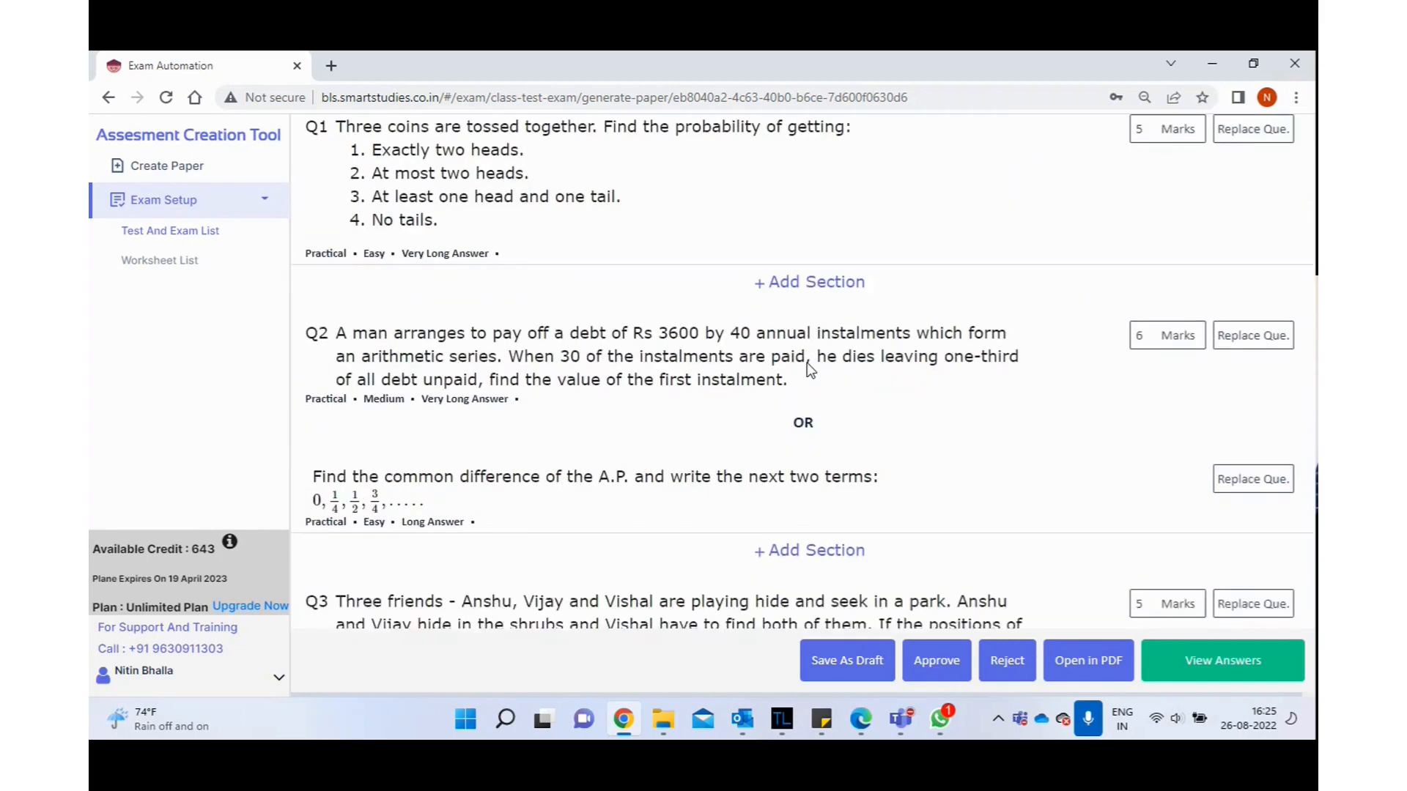
scroll(810, 370, "down", 4)
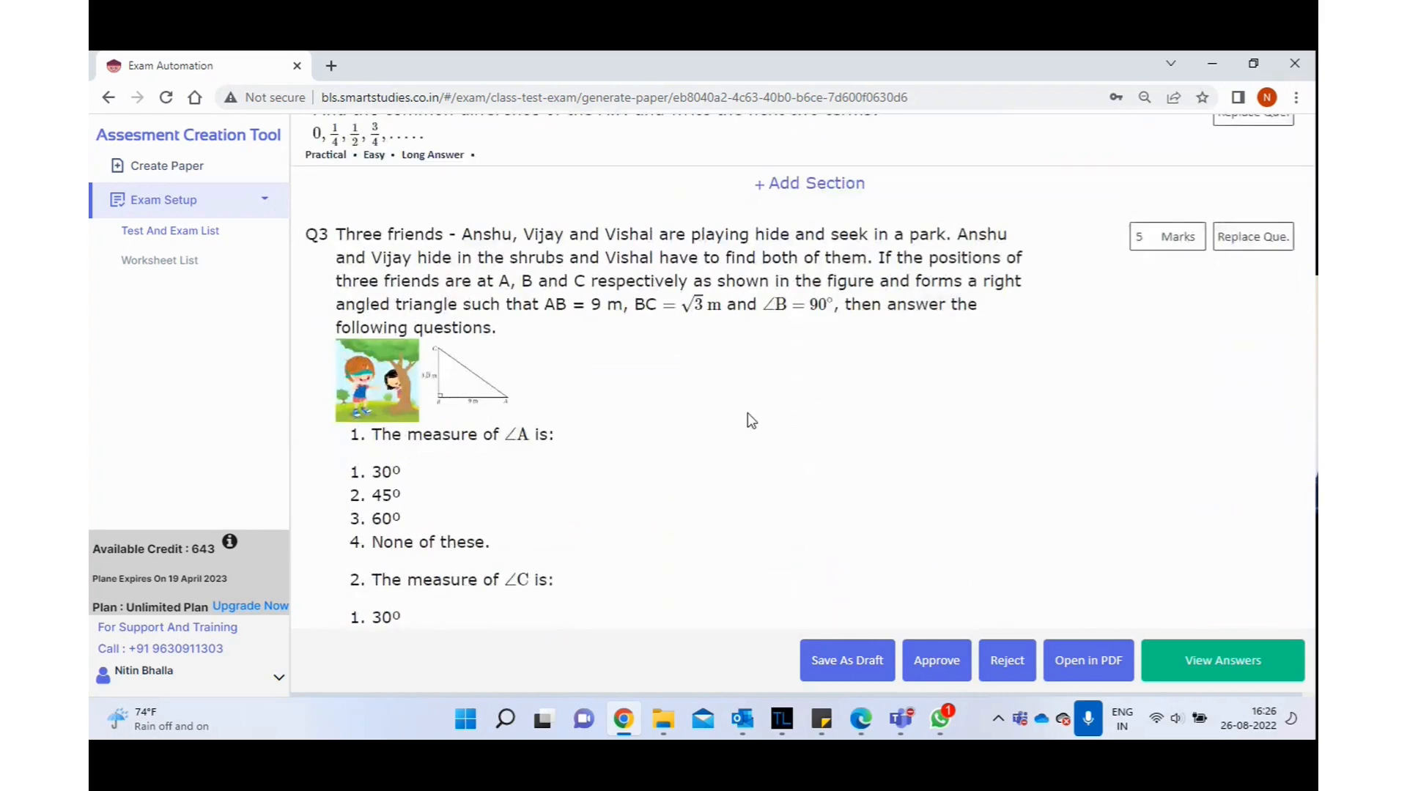
scroll(748, 414, "up", 4)
scroll(748, 414, "up", 7)
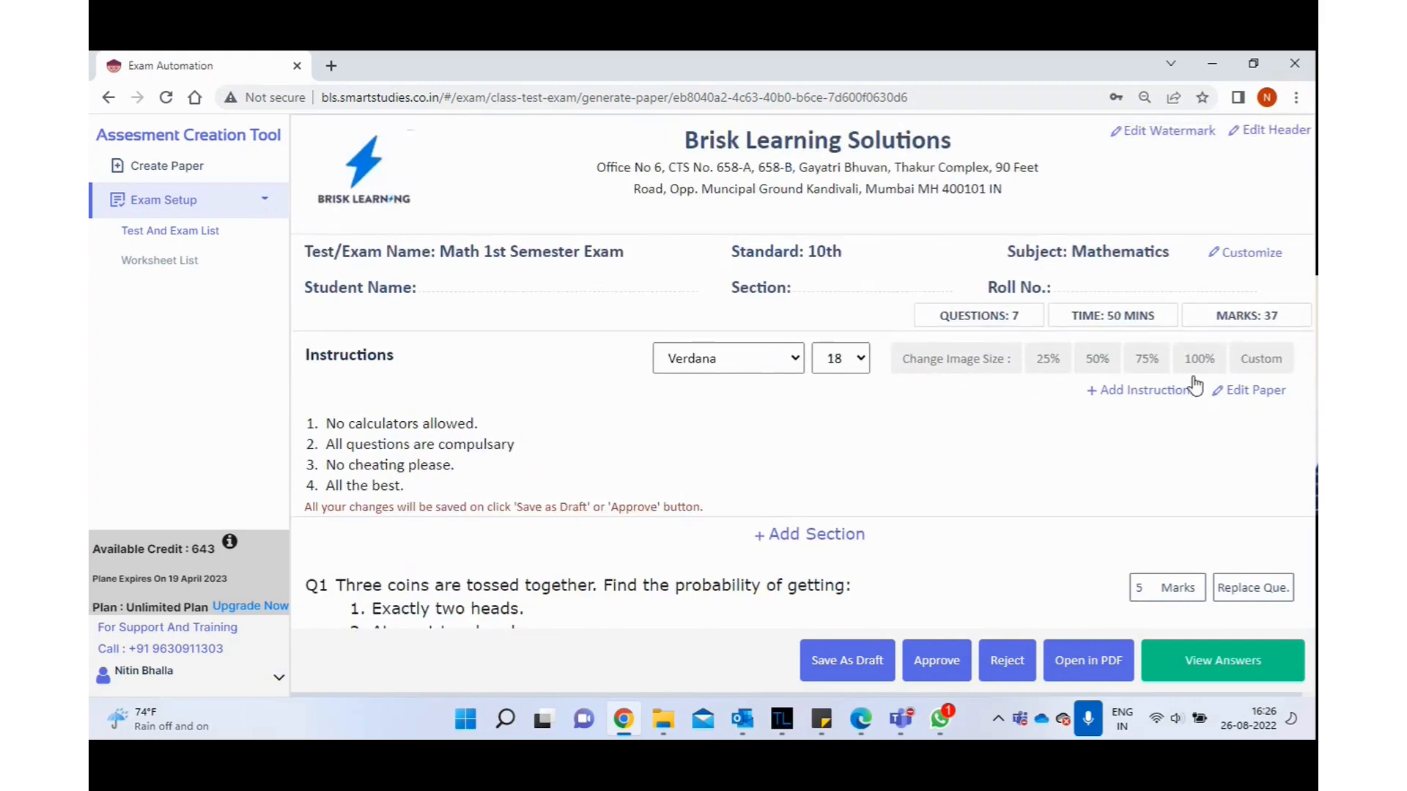
left_click(1146, 359)
scroll(902, 438, "down", 1)
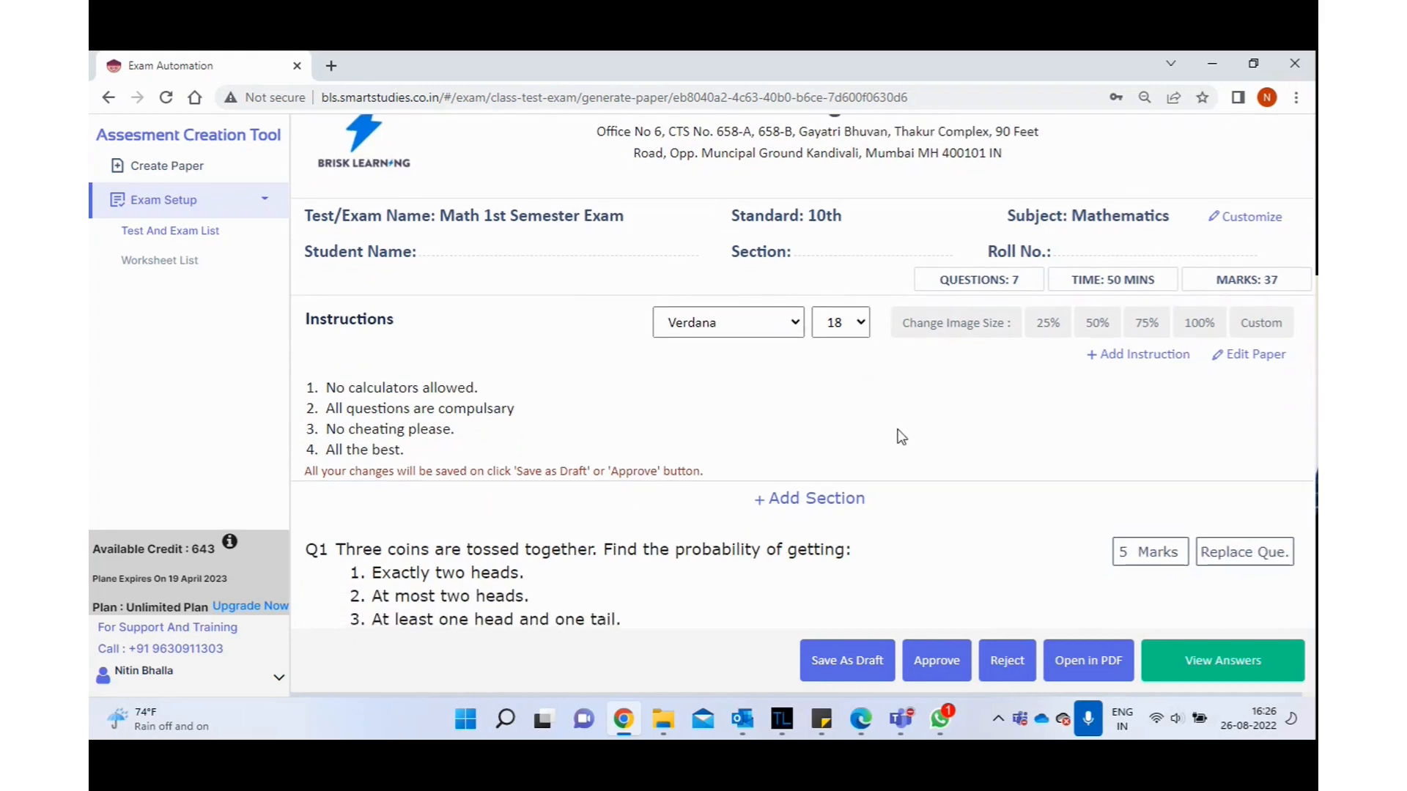
scroll(901, 438, "down", 10)
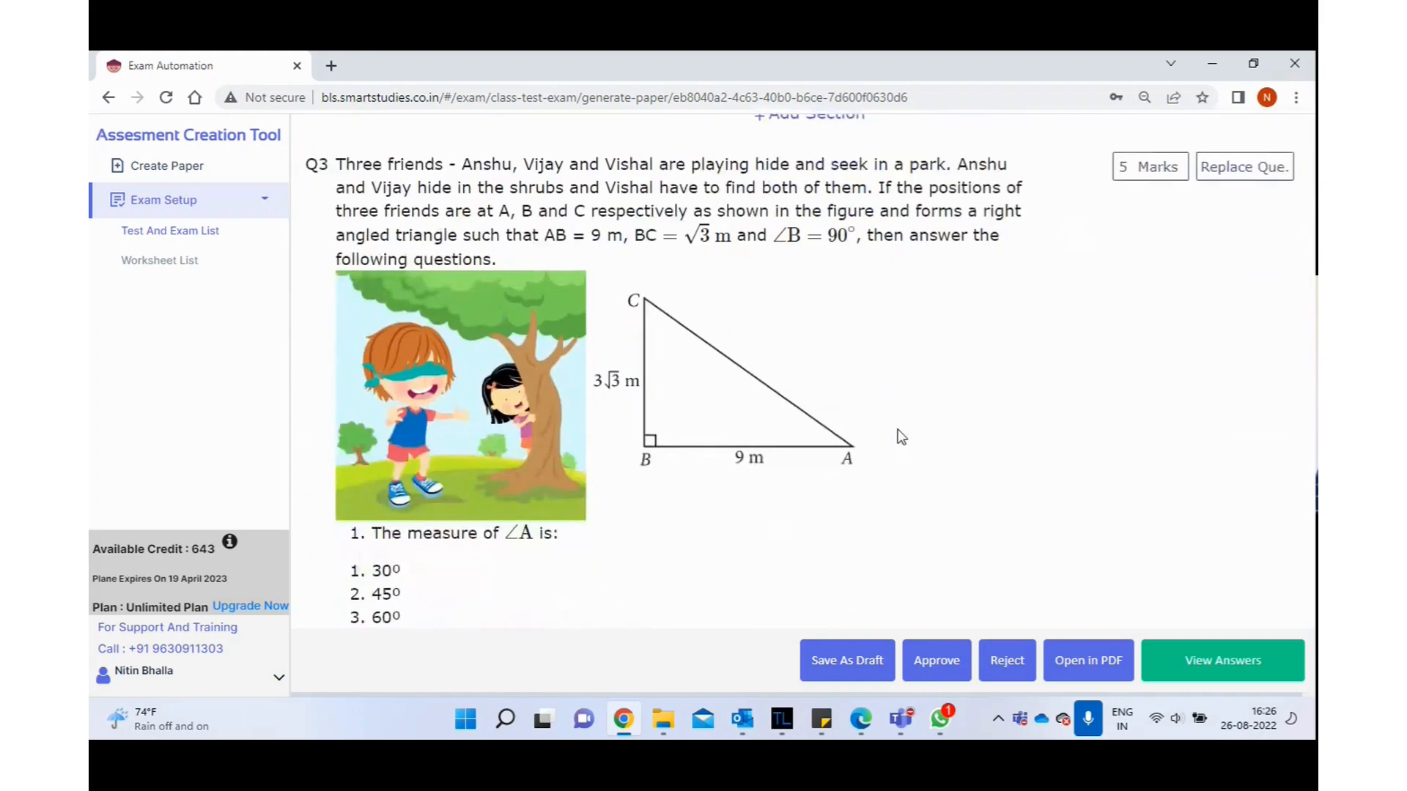
scroll(901, 437, "up", 8)
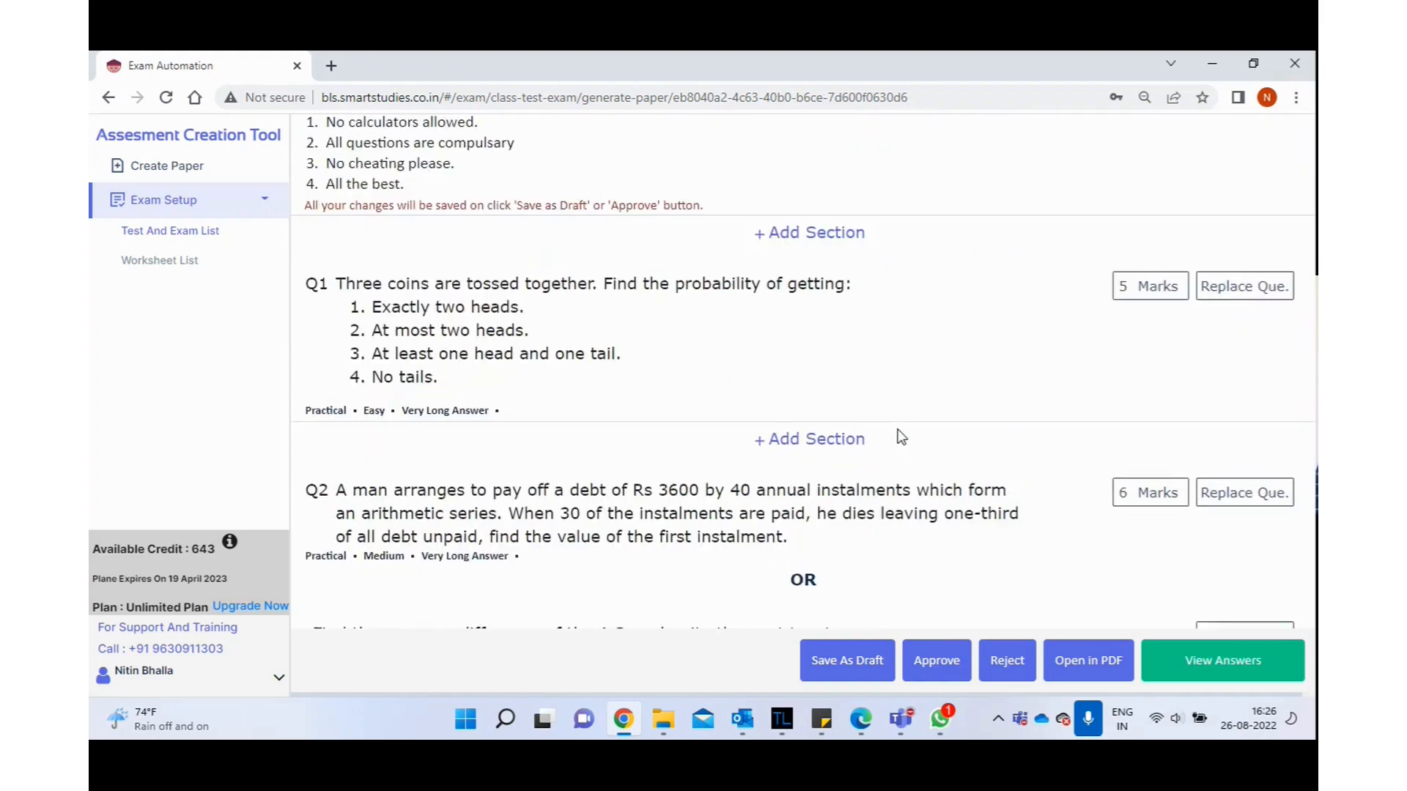
scroll(902, 438, "up", 5)
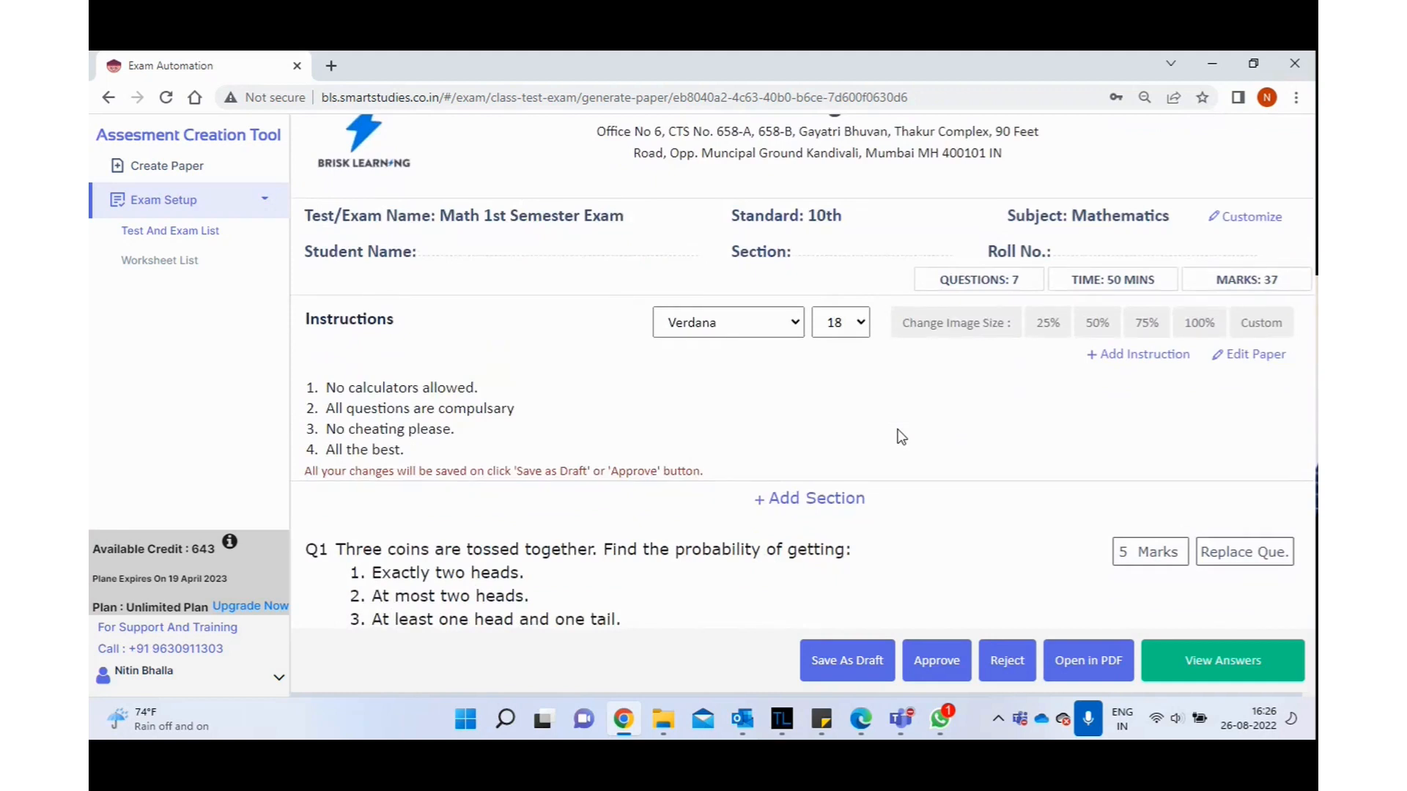
Add and save a fifth paper instruction reading "Good luck everyone."
left_click(1143, 359)
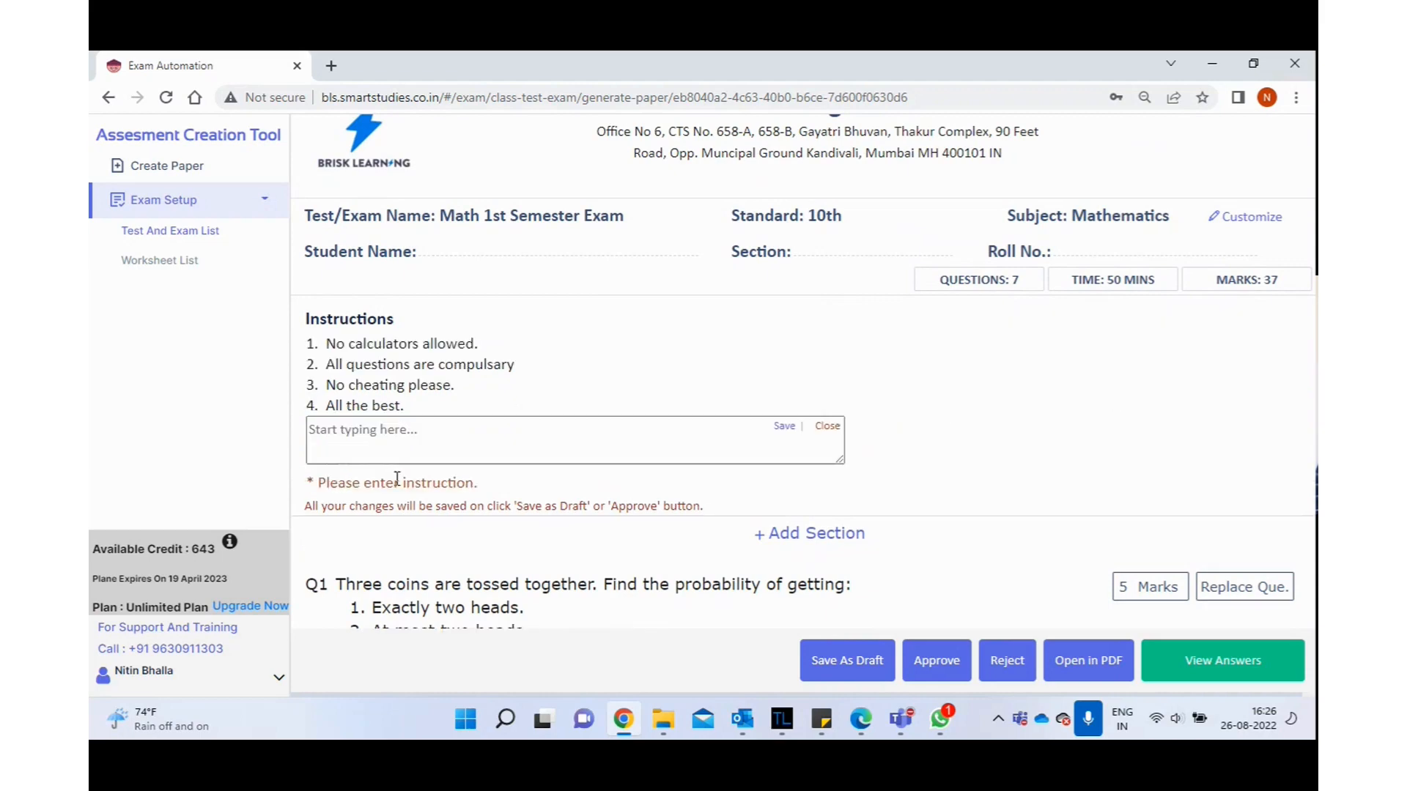
left_click(376, 442)
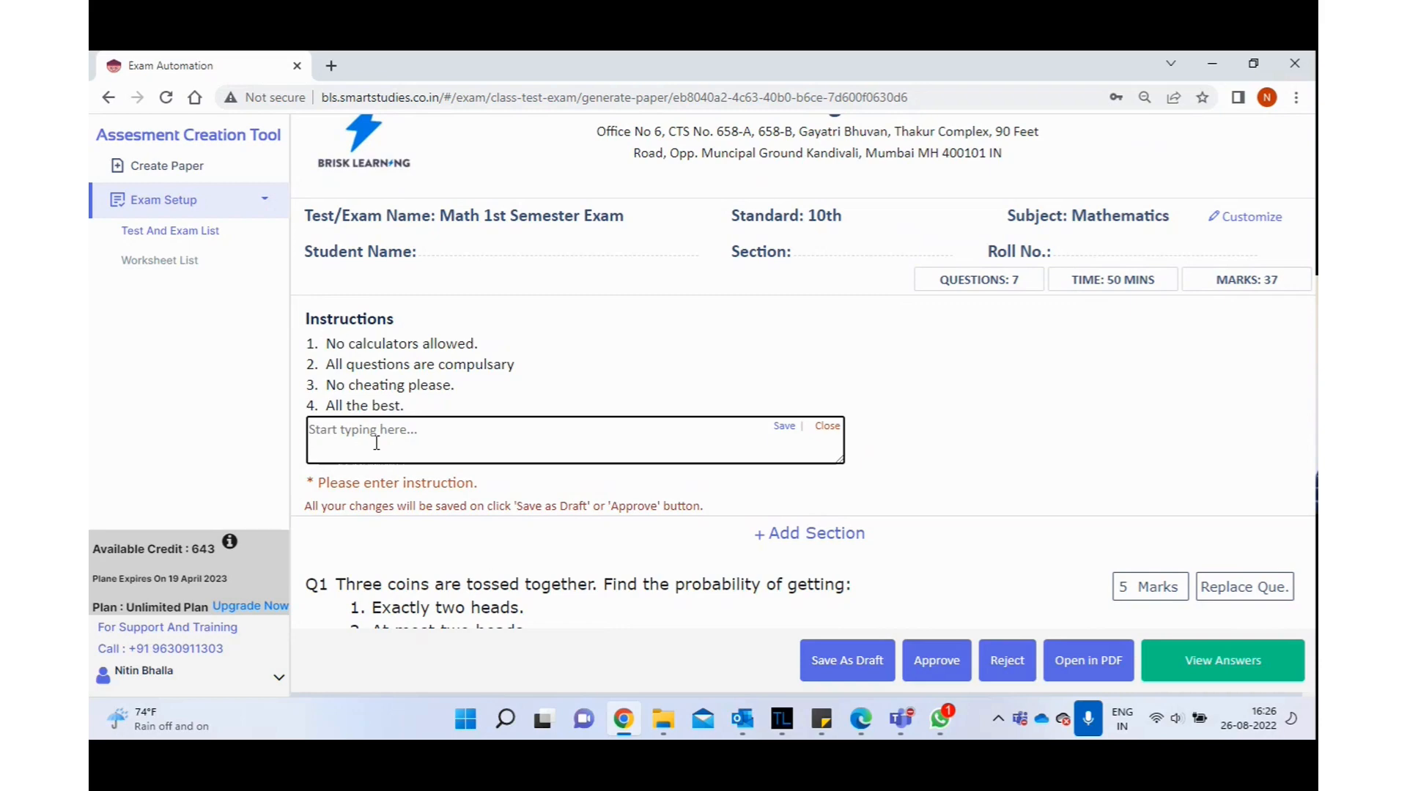
type("A")
key("BackSpace")
type("Good luck")
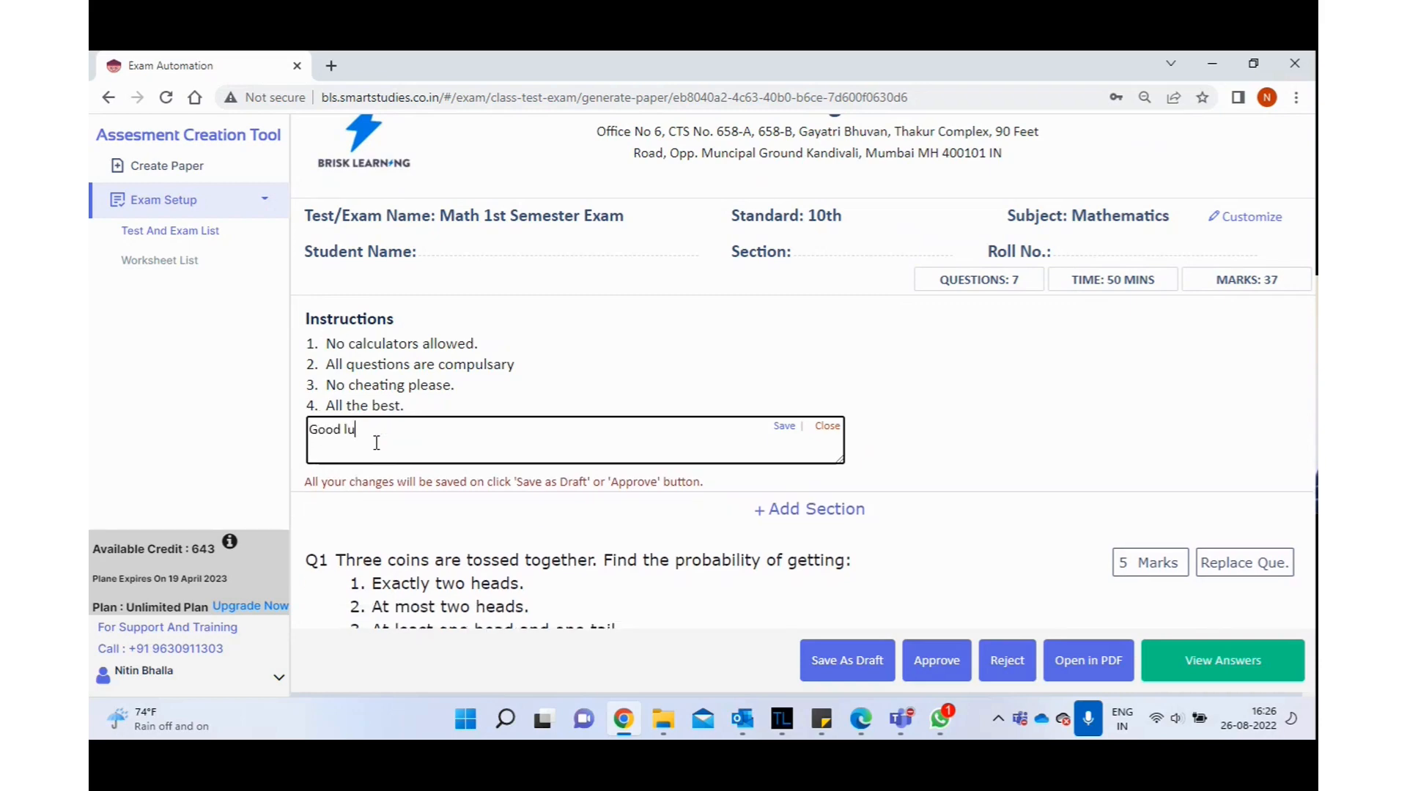
type(" everyone.")
left_click(786, 432)
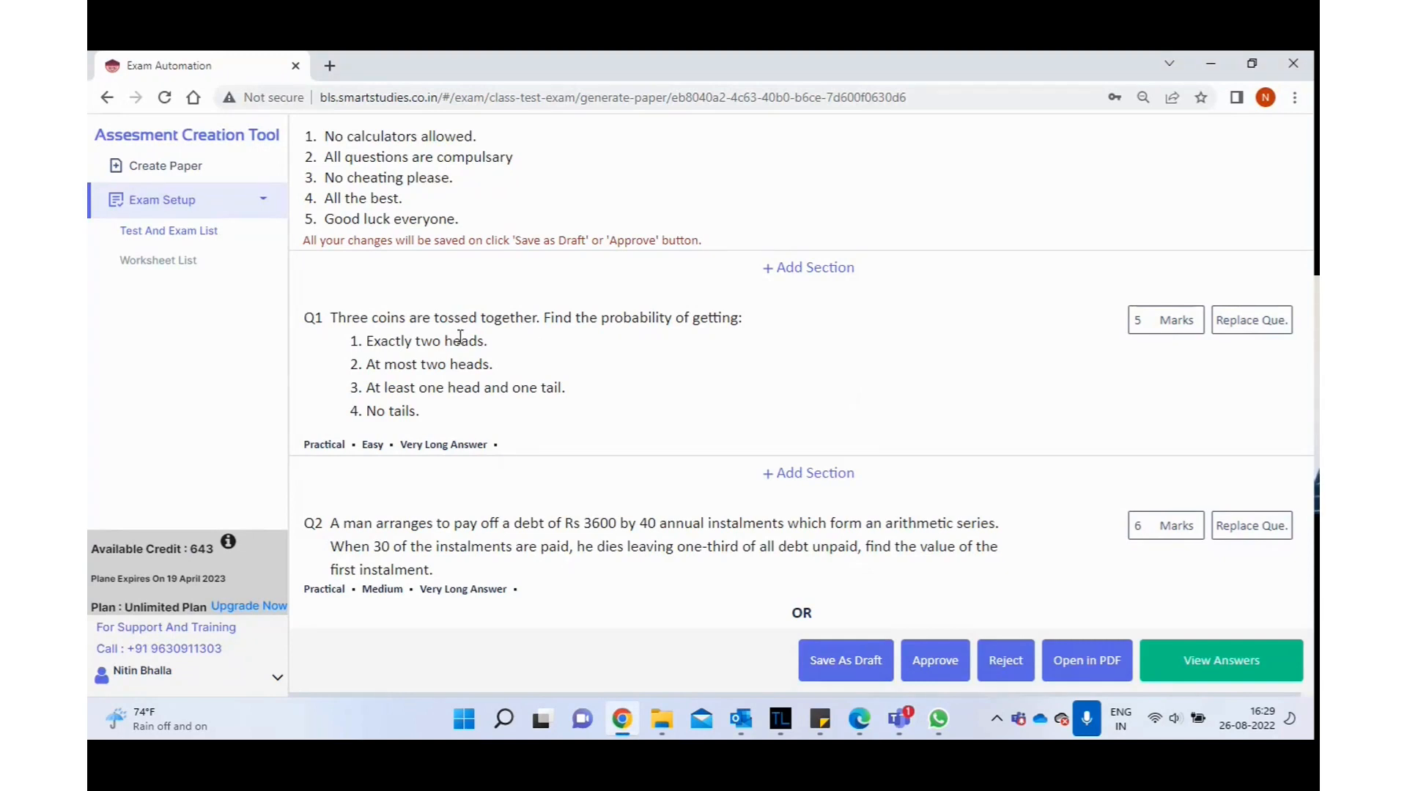
Add a section named Section A above question 1
left_click(822, 268)
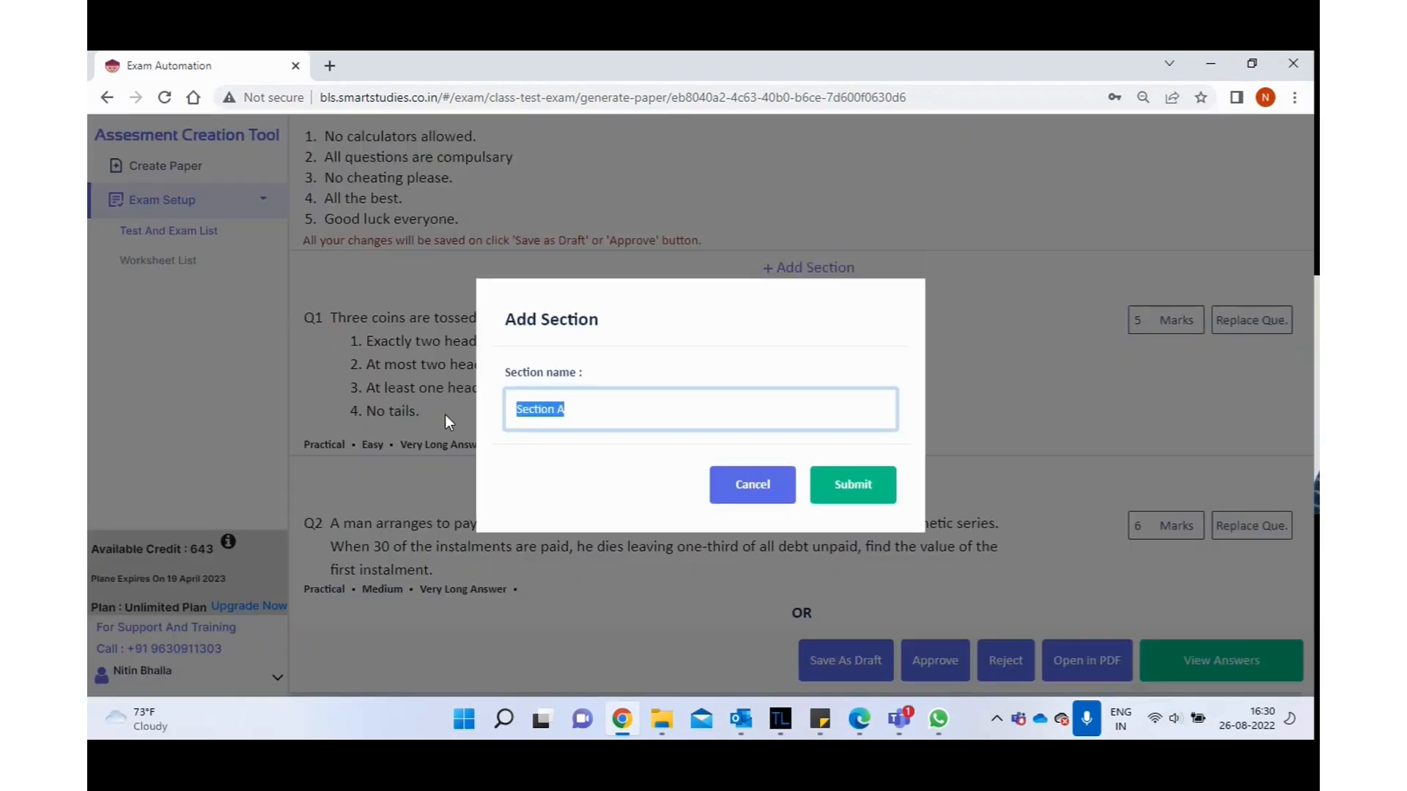
type("Section A")
left_click(862, 485)
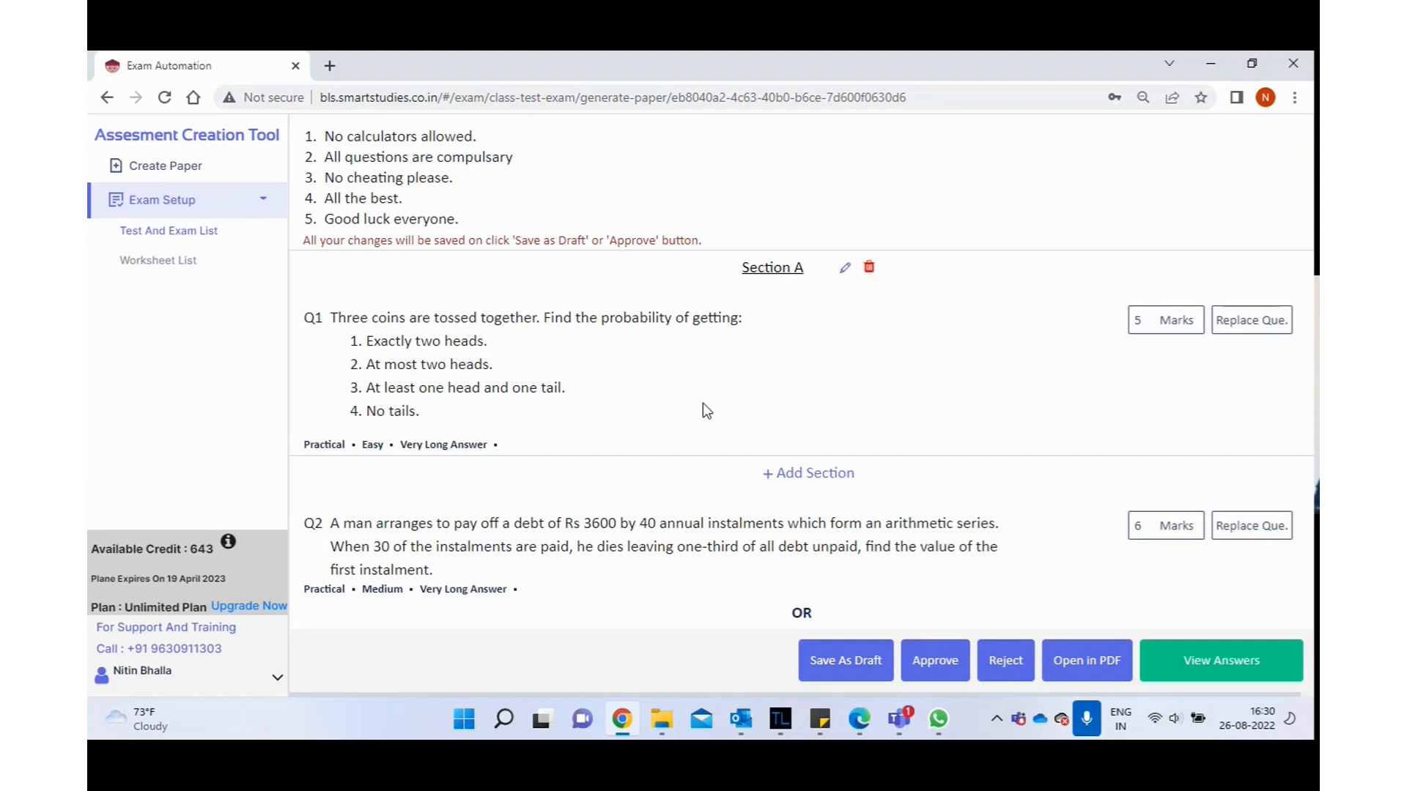
Add a section named Section B between questions 5 and 6
scroll(702, 410, "down", 1)
scroll(702, 410, "down", 20)
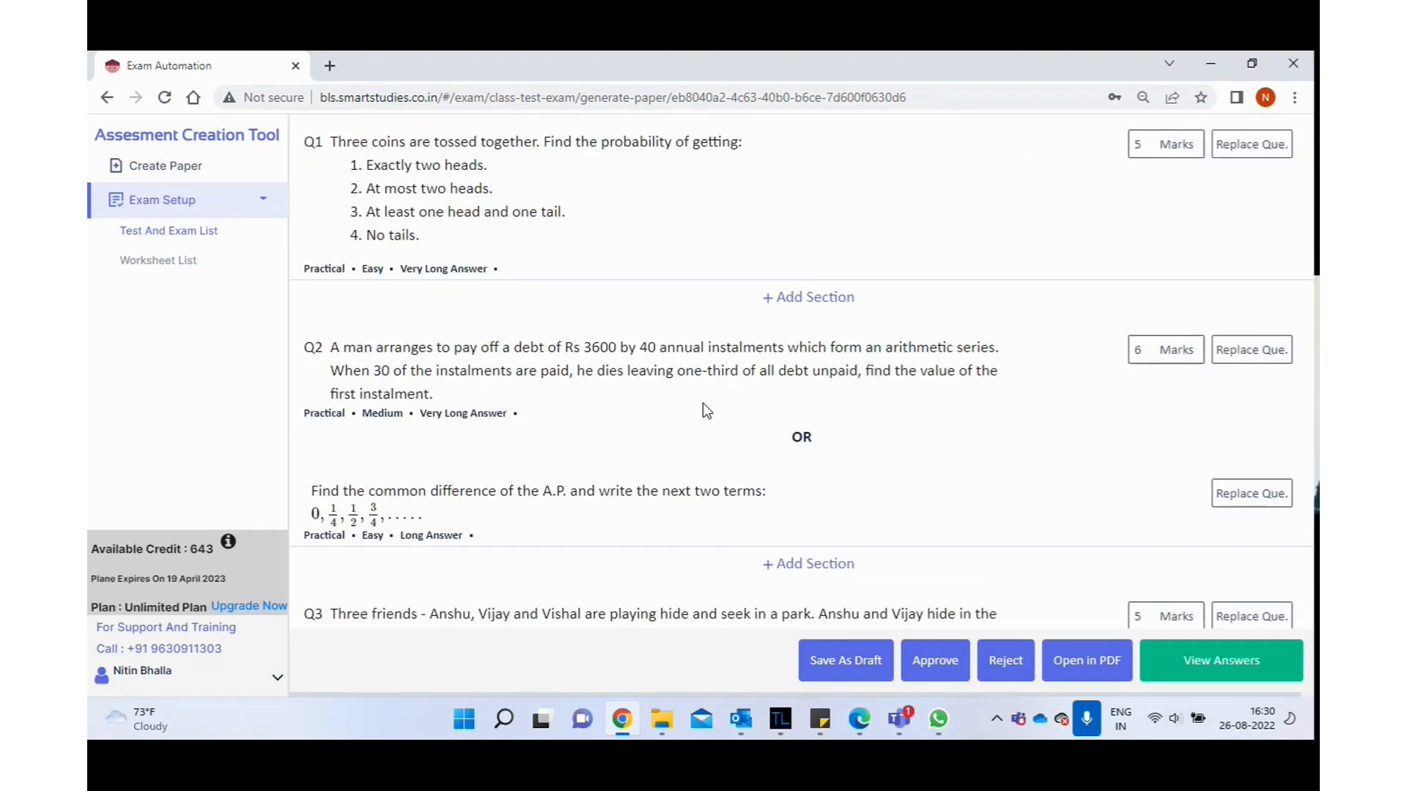
scroll(703, 405, "down", 10)
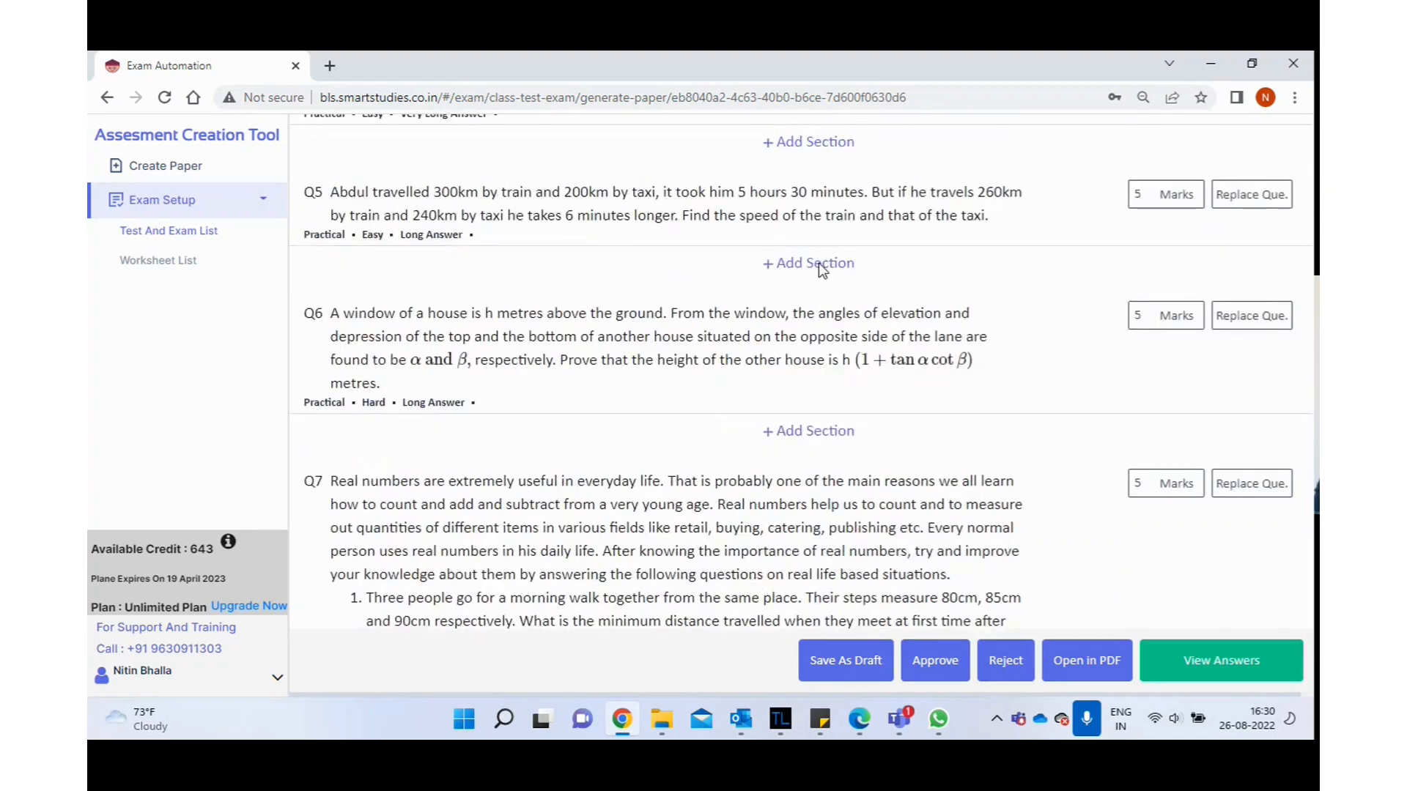
left_click(819, 262)
type("Section B")
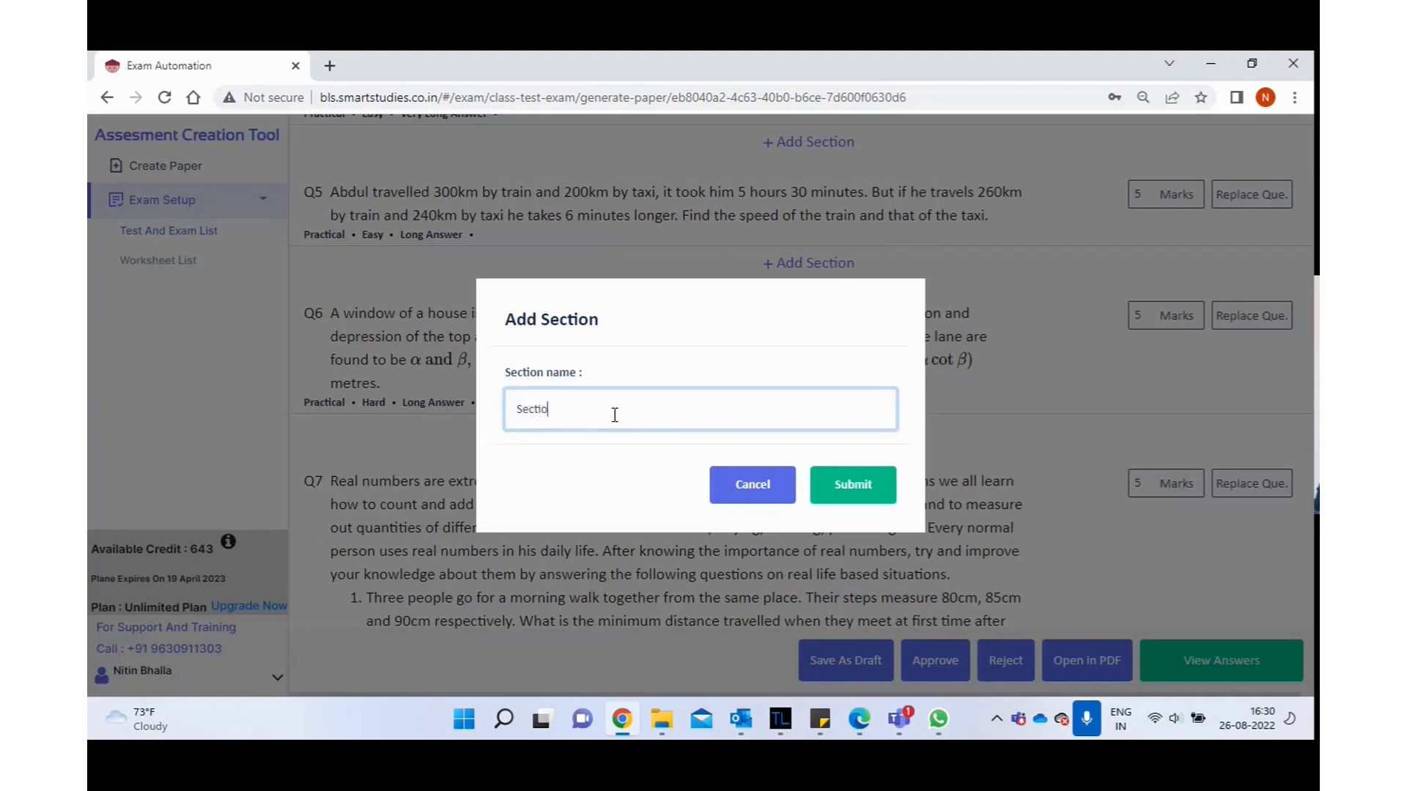
left_click(879, 491)
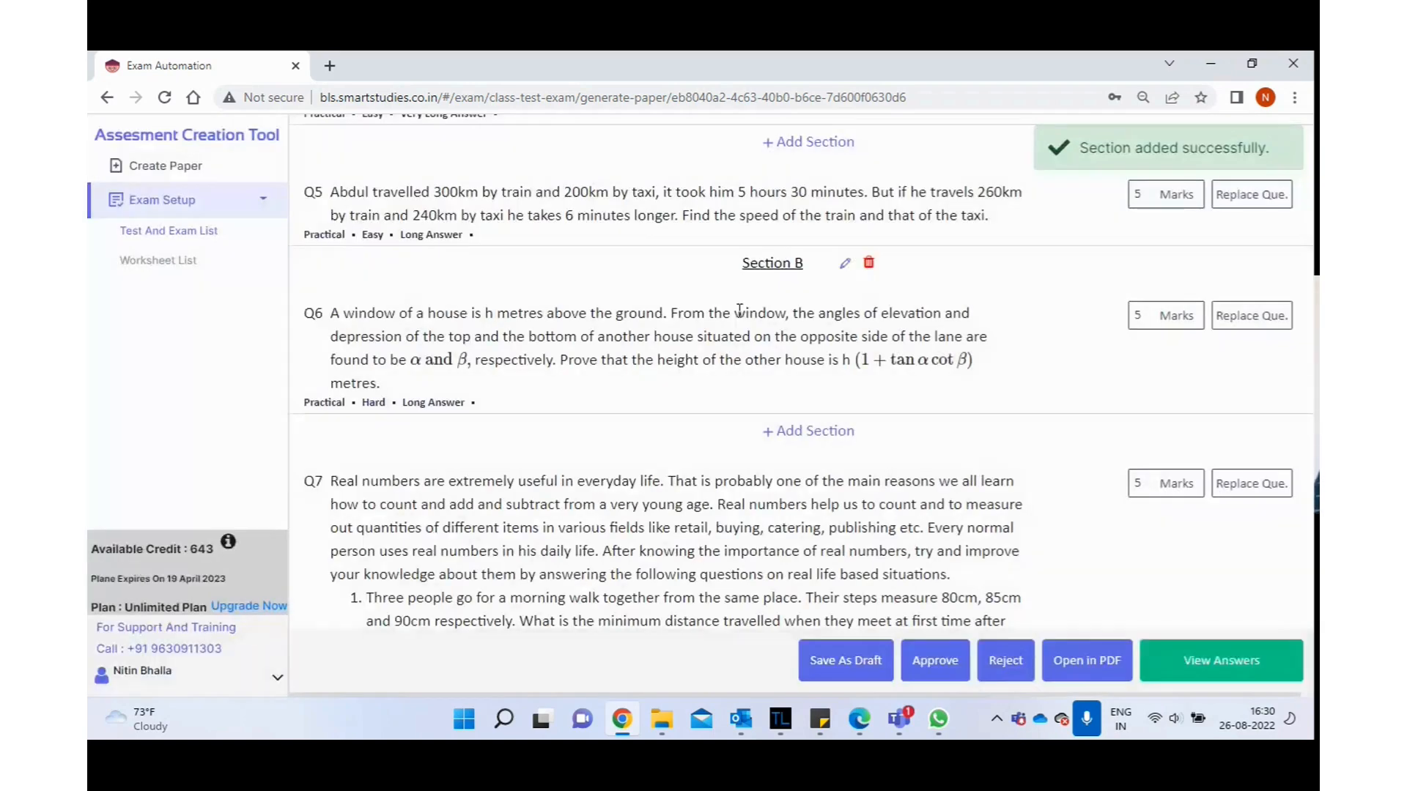
Open question 1 in Section A for editing and capitalize the word "Probability" in its text
scroll(562, 289, "up", 1)
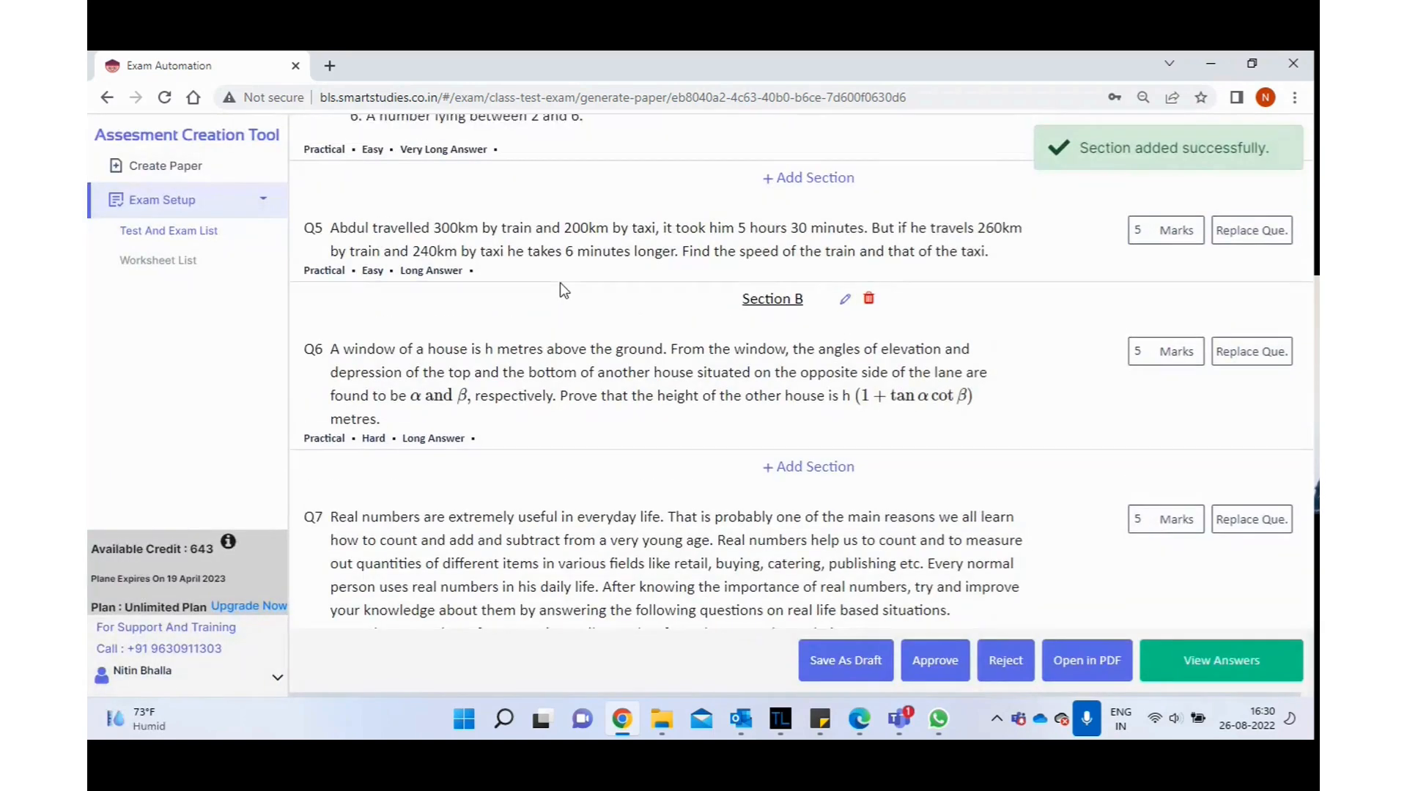
scroll(560, 283, "up", 15)
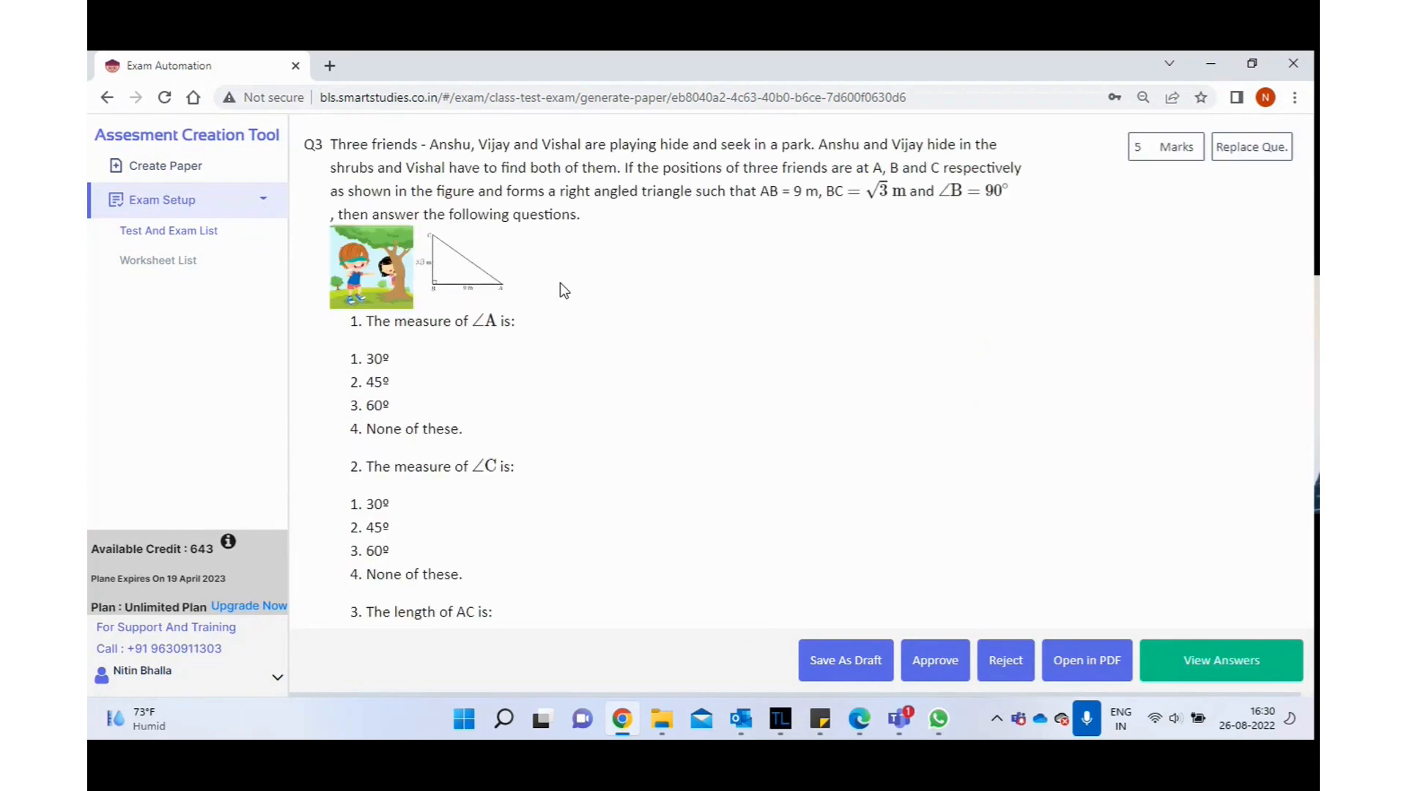
scroll(560, 283, "up", 15)
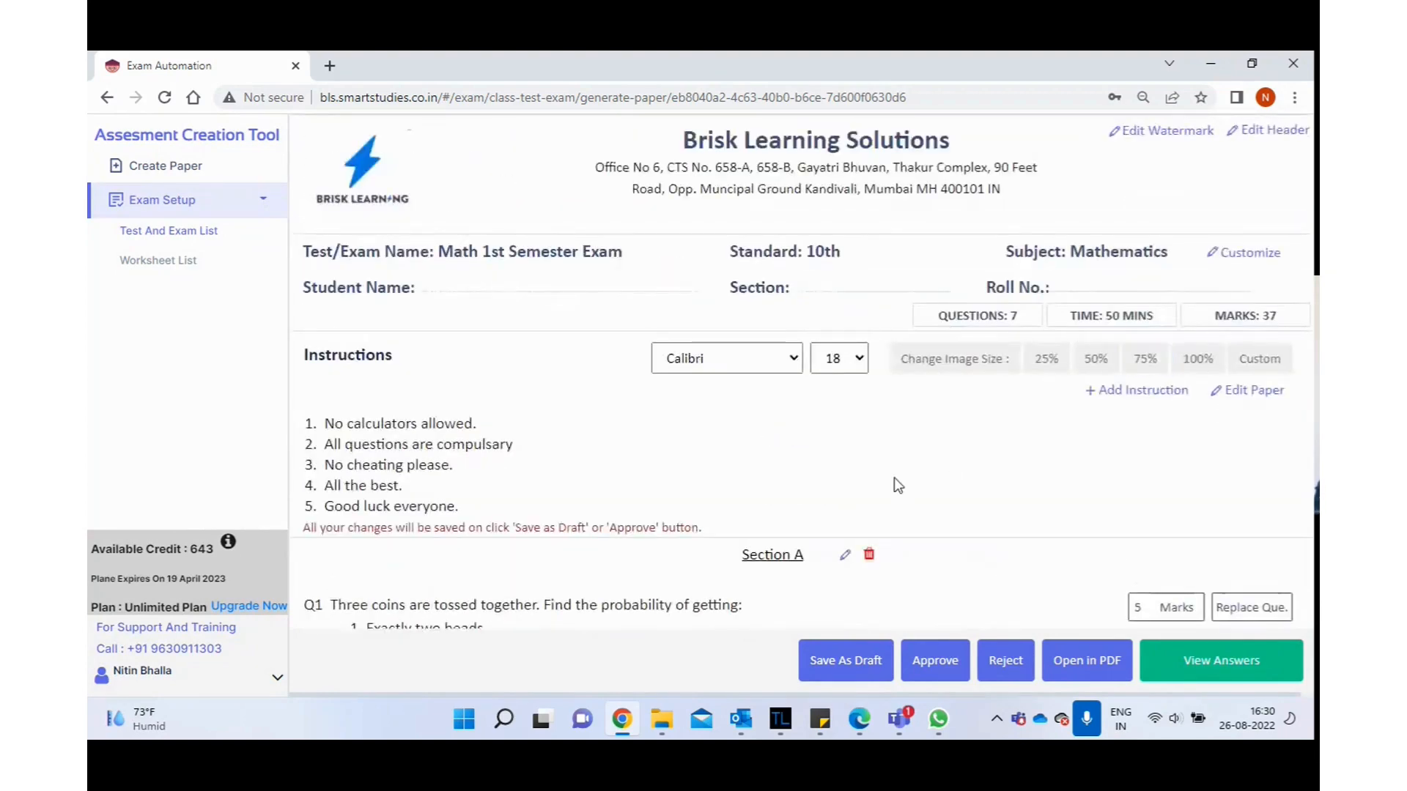
scroll(895, 479, "down", 6)
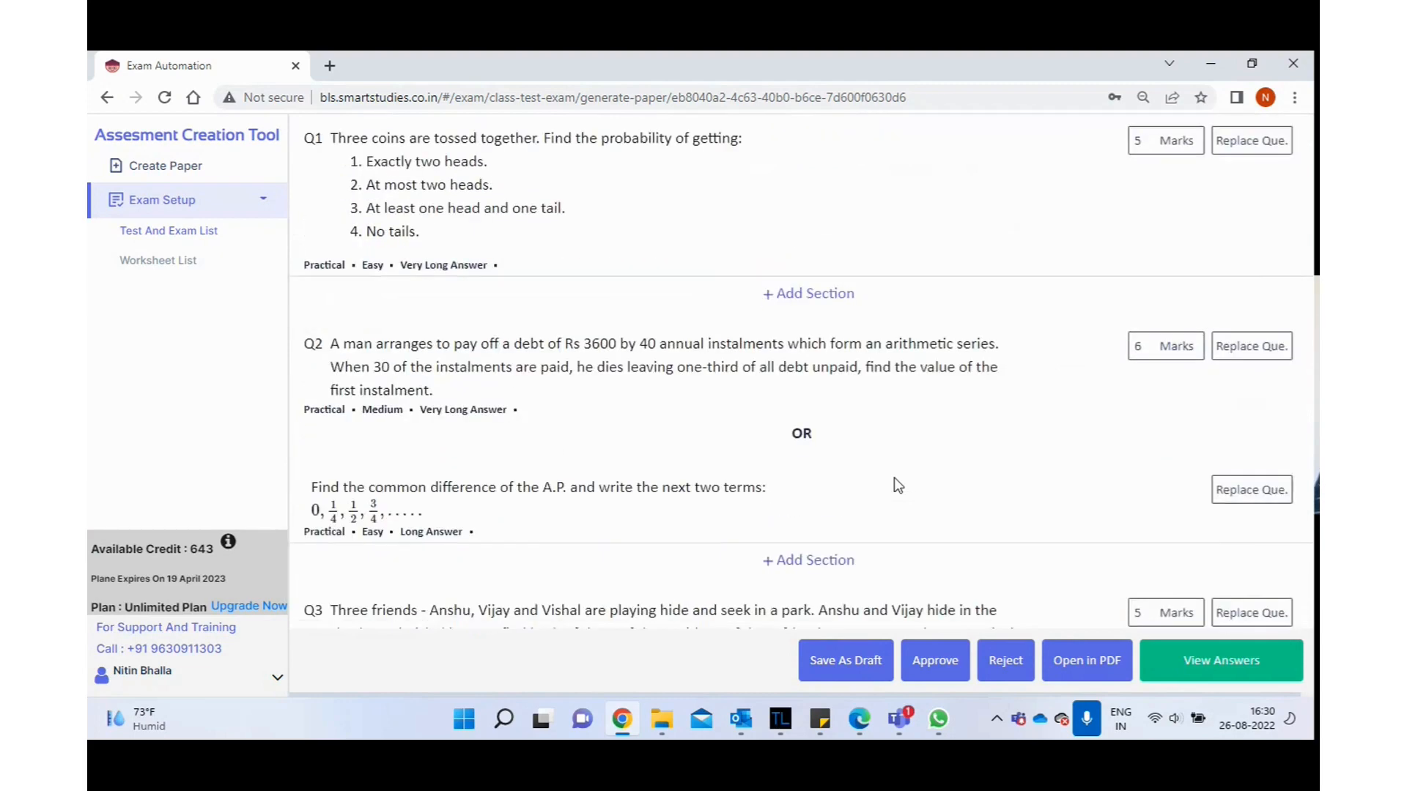
scroll(588, 256, "up", 1)
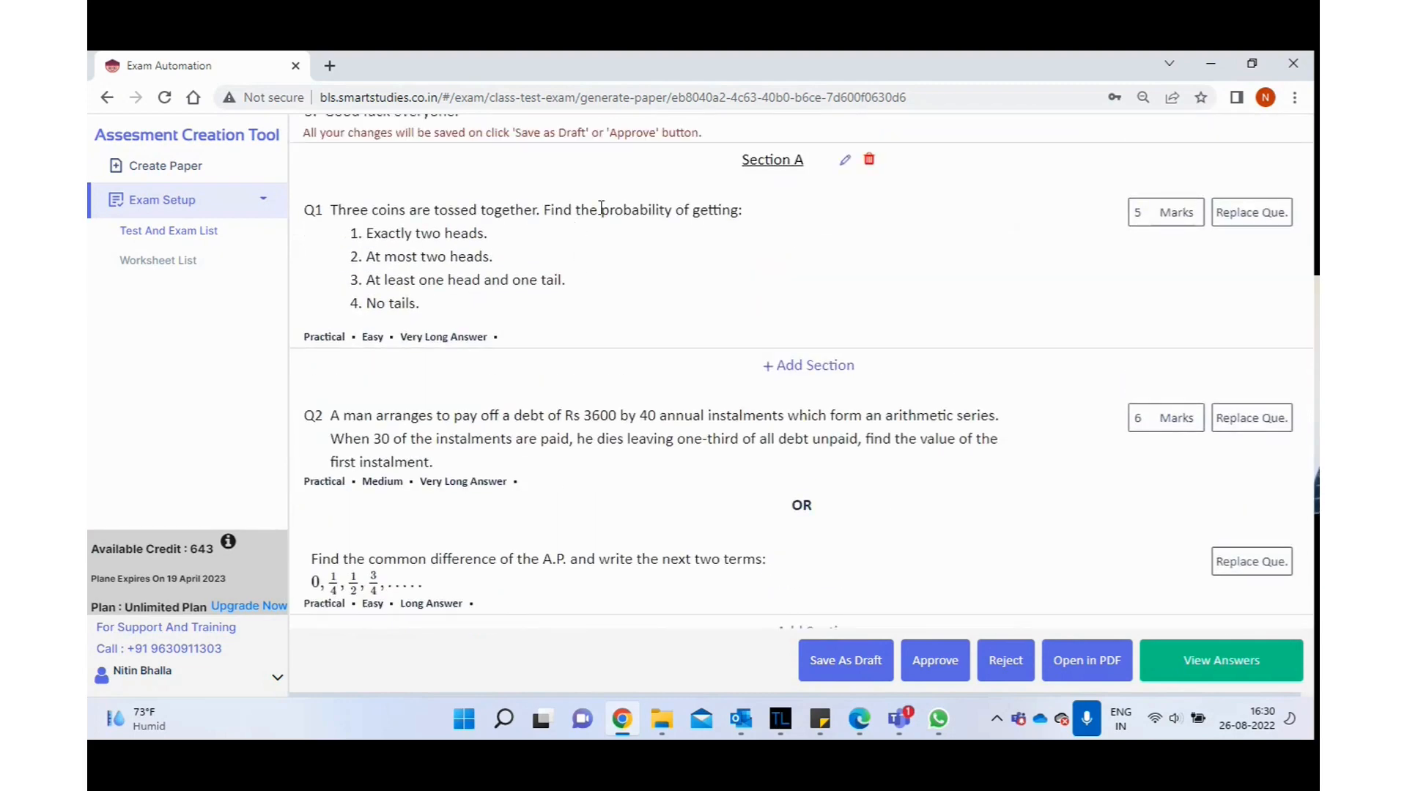
double_click(731, 213)
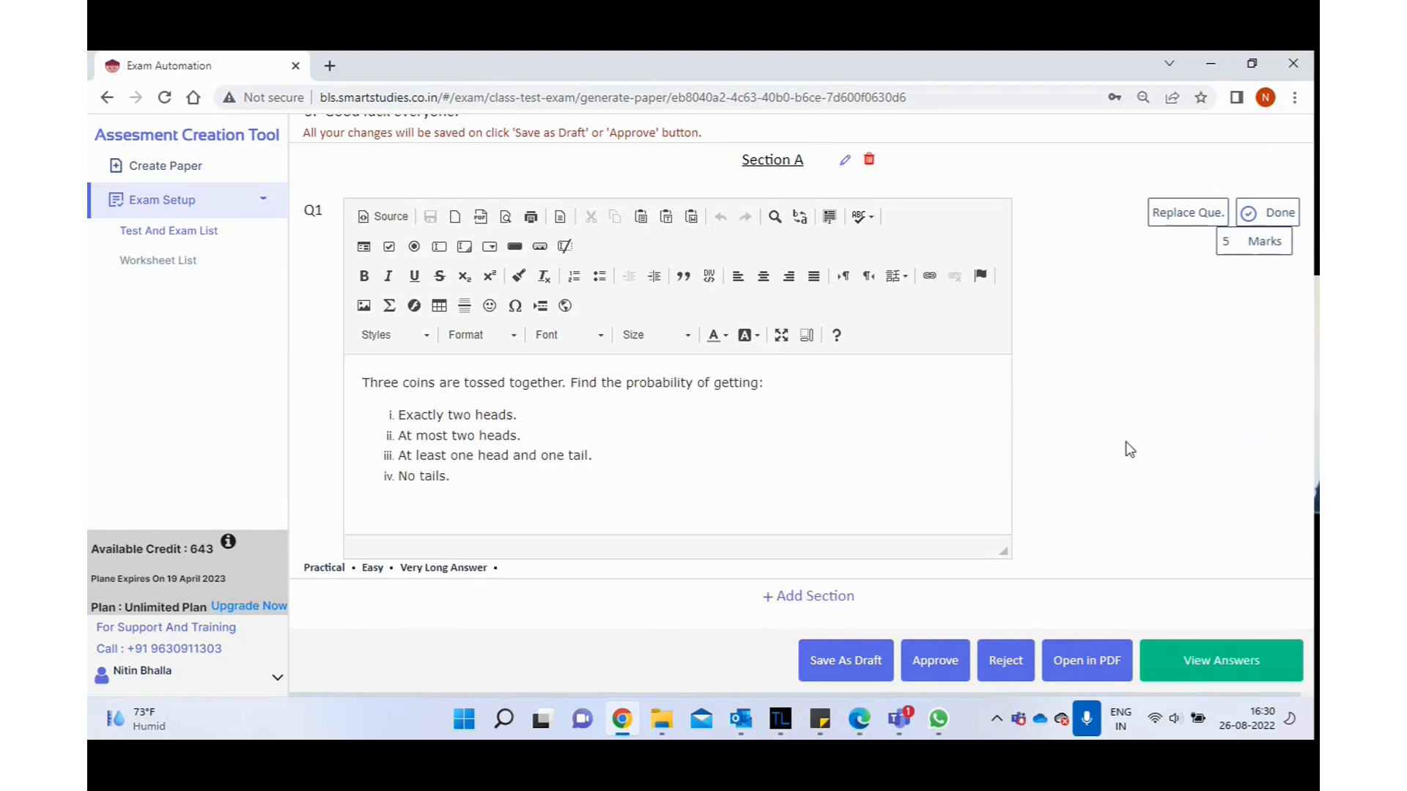
scroll(1129, 449, "down", 2)
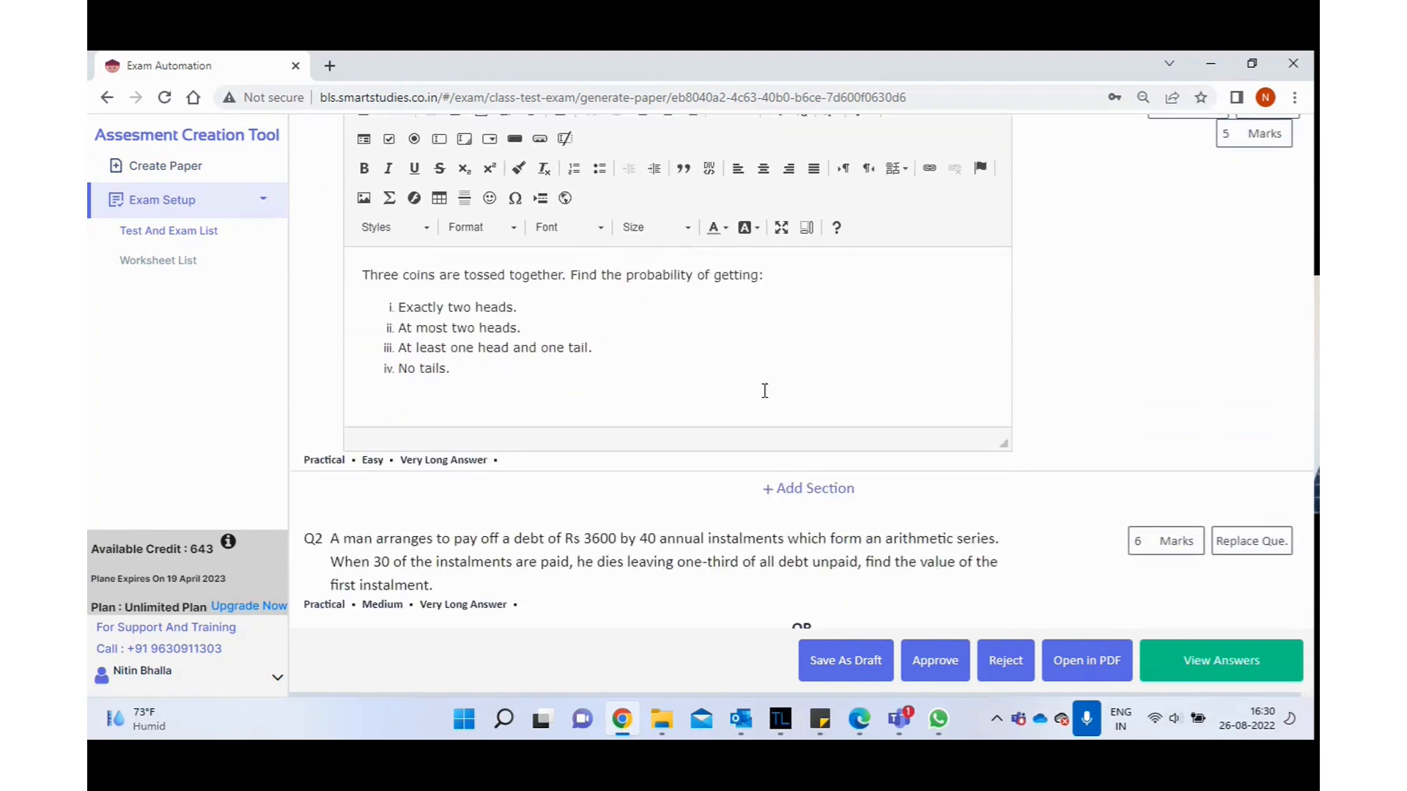
left_click(628, 284)
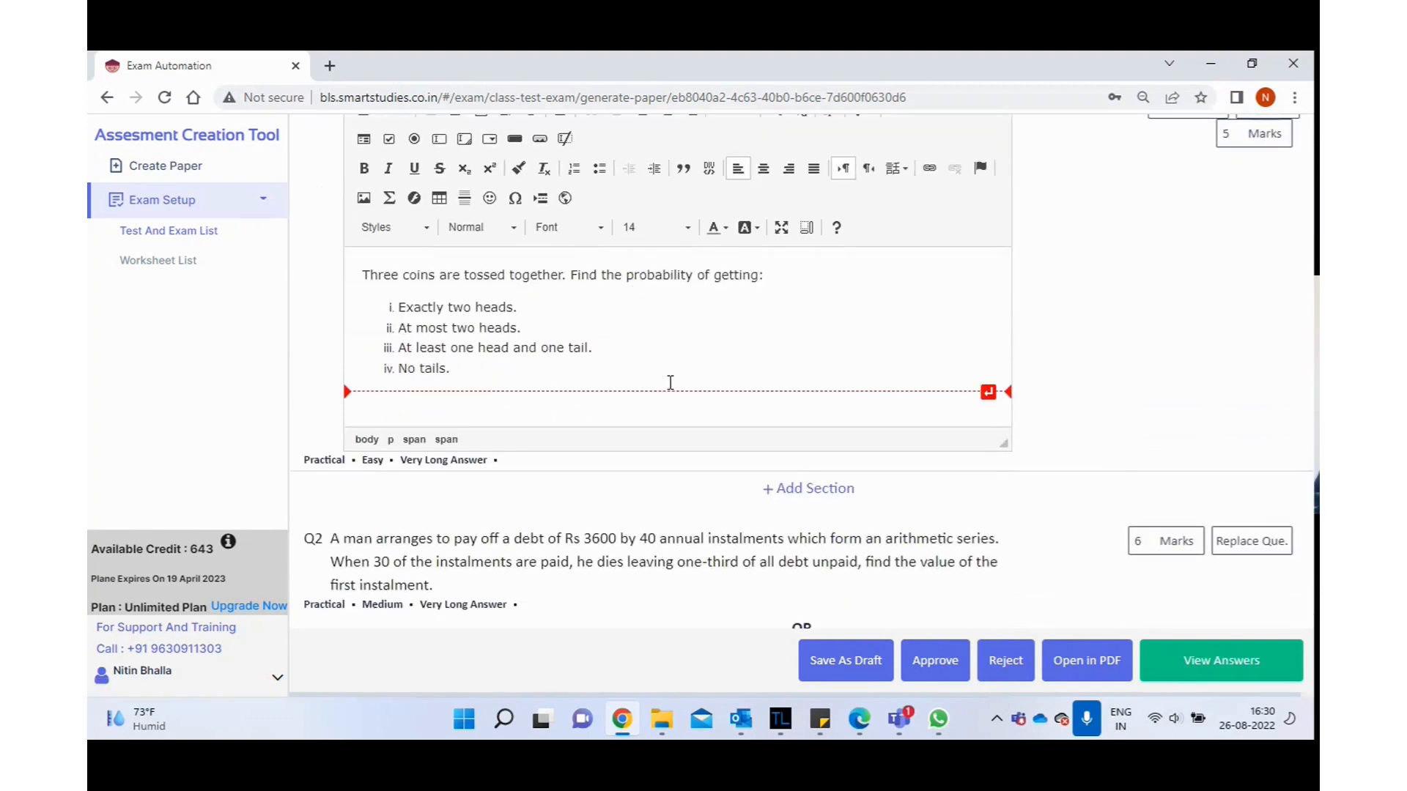
key("Delete")
type("P")
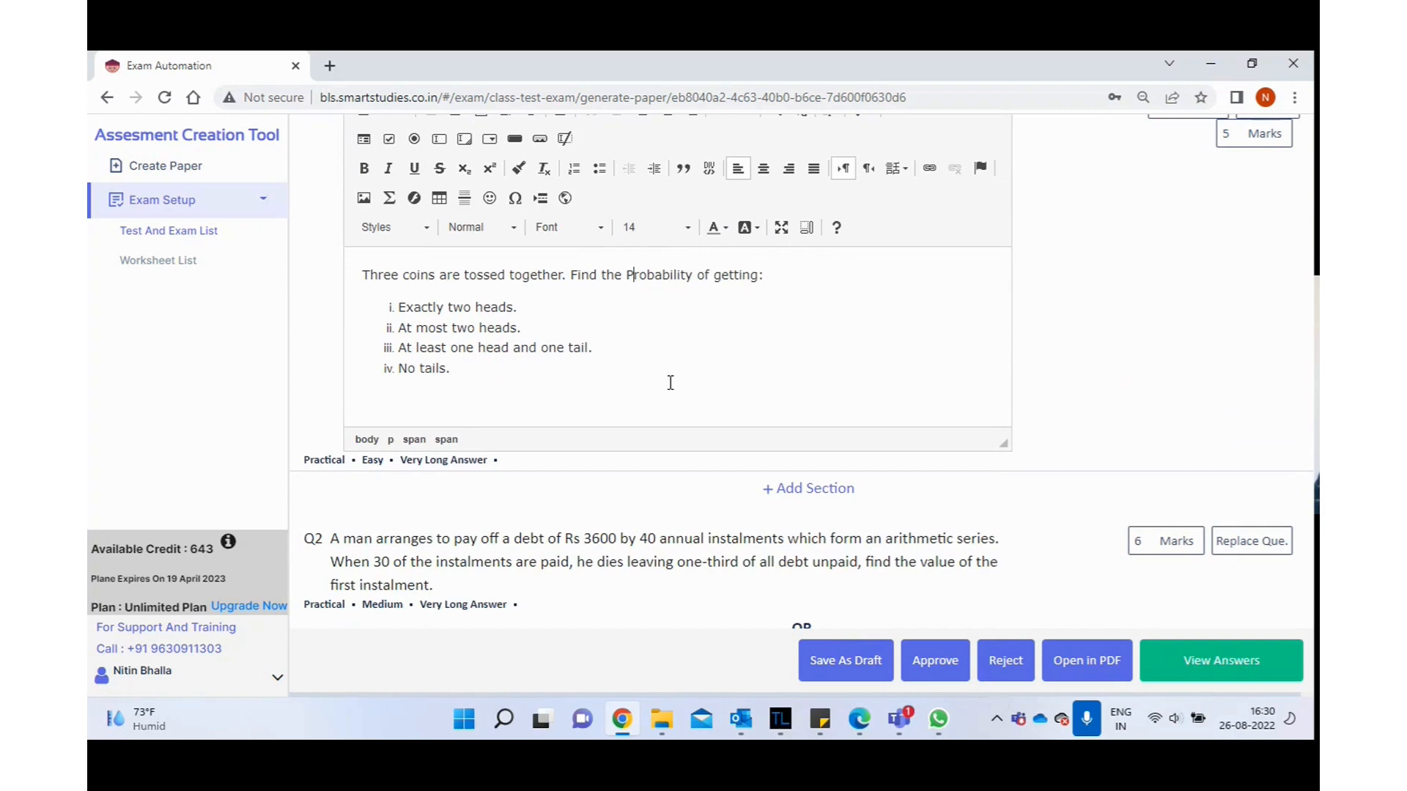
Replace the colon after "getting" in question 1 with a hyphen and finish editing the question
left_click(808, 276)
key("BackSpace")
scroll(1165, 285, "up", 2)
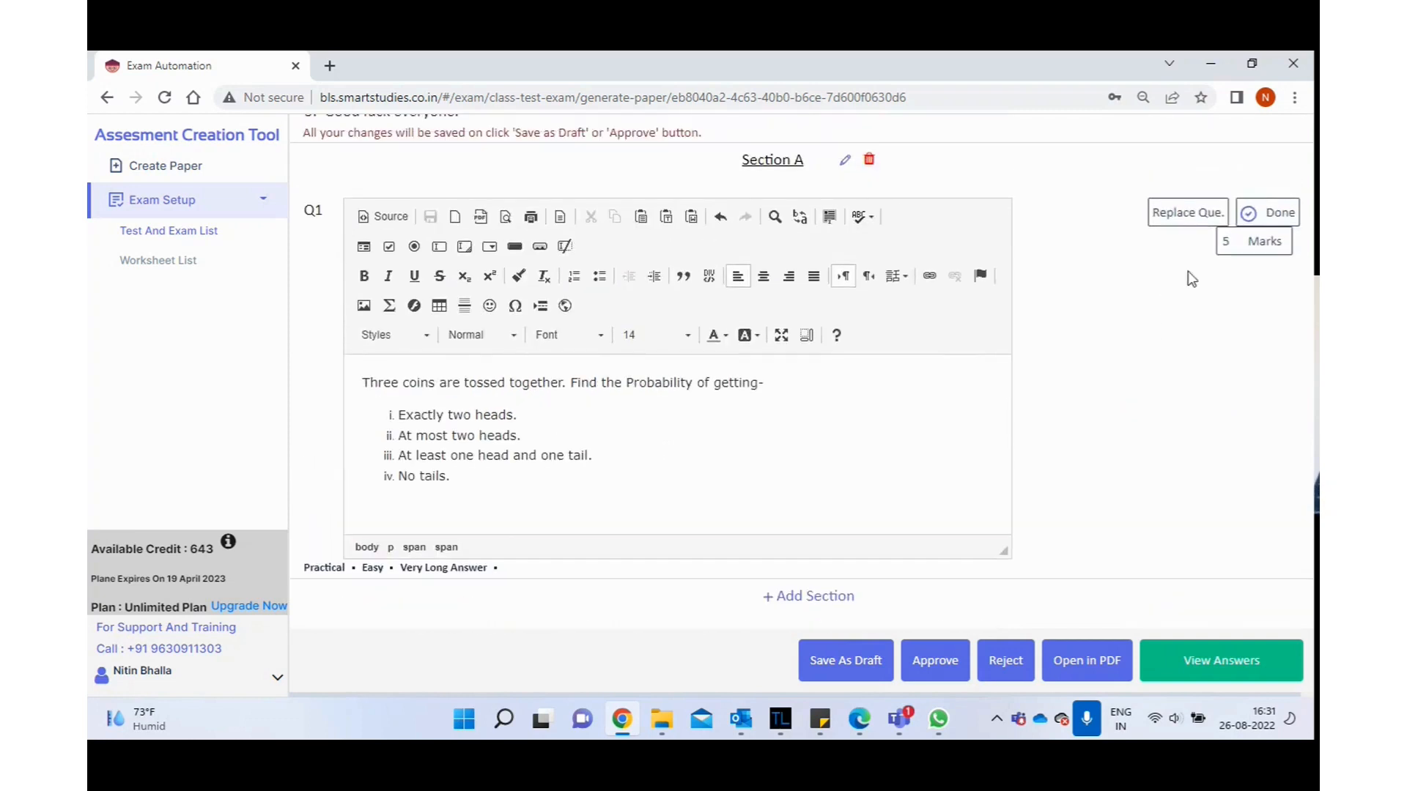
left_click(1267, 214)
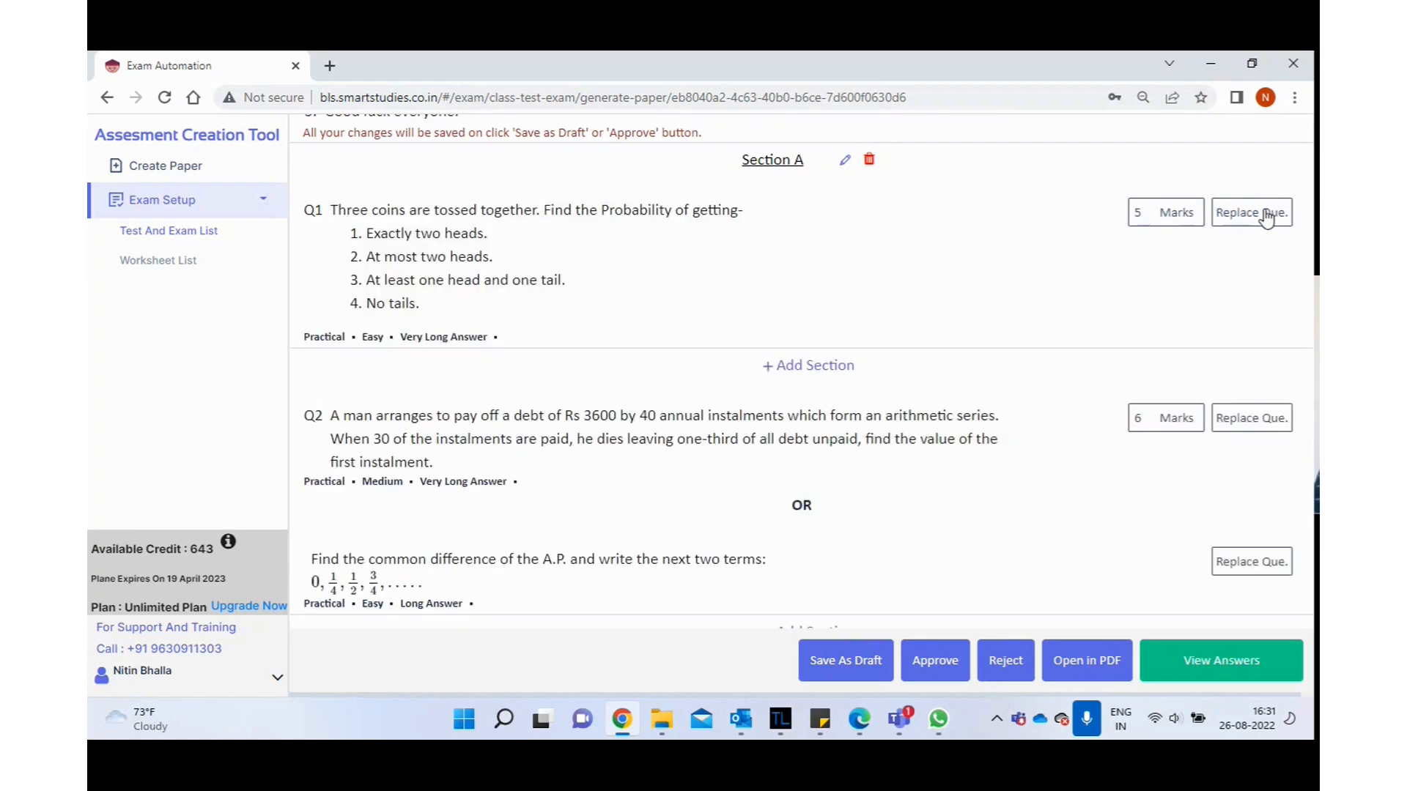
Open the exam paper's PDF preview and examine the header, watermark, sections and all seven questions
scroll(916, 286, "up", 4)
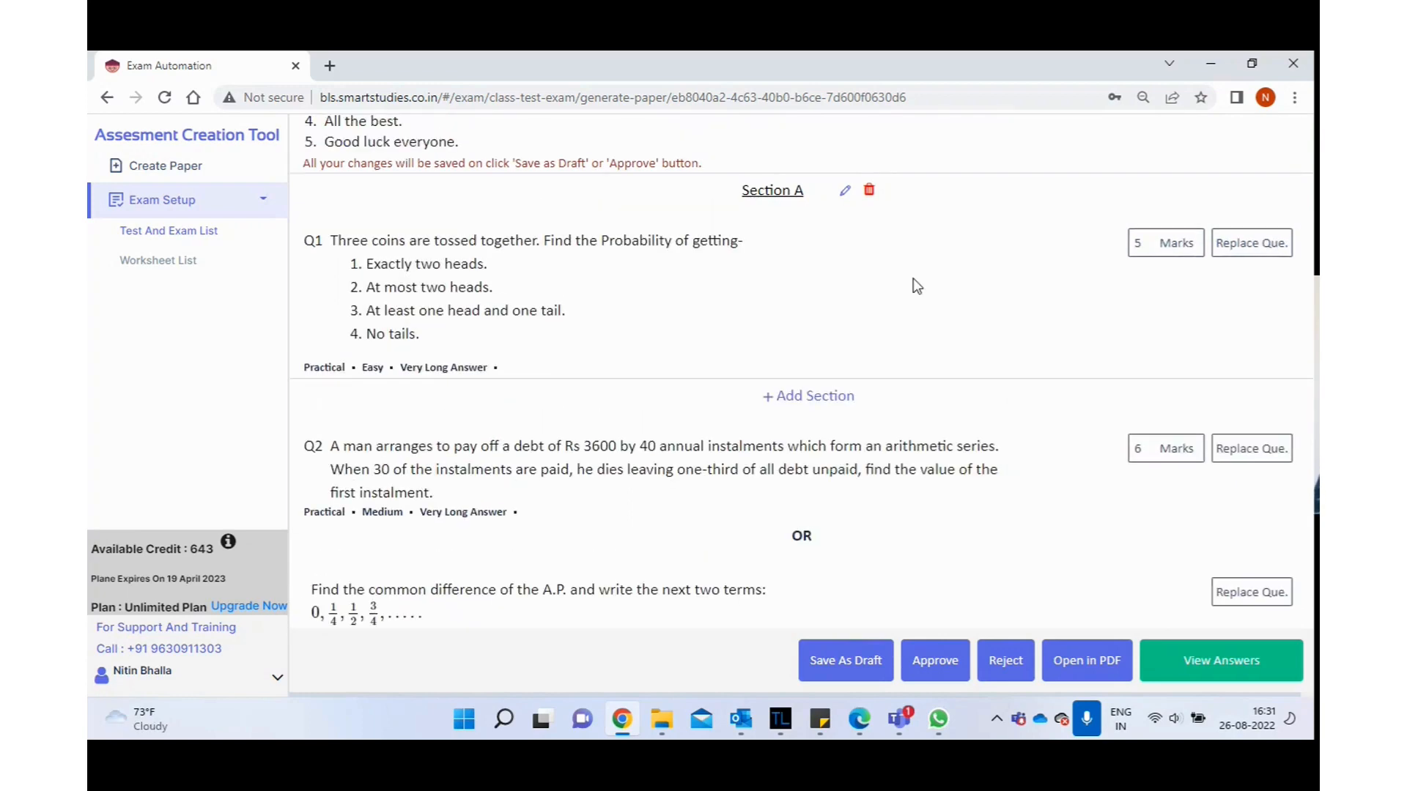
scroll(871, 526, "down", 10)
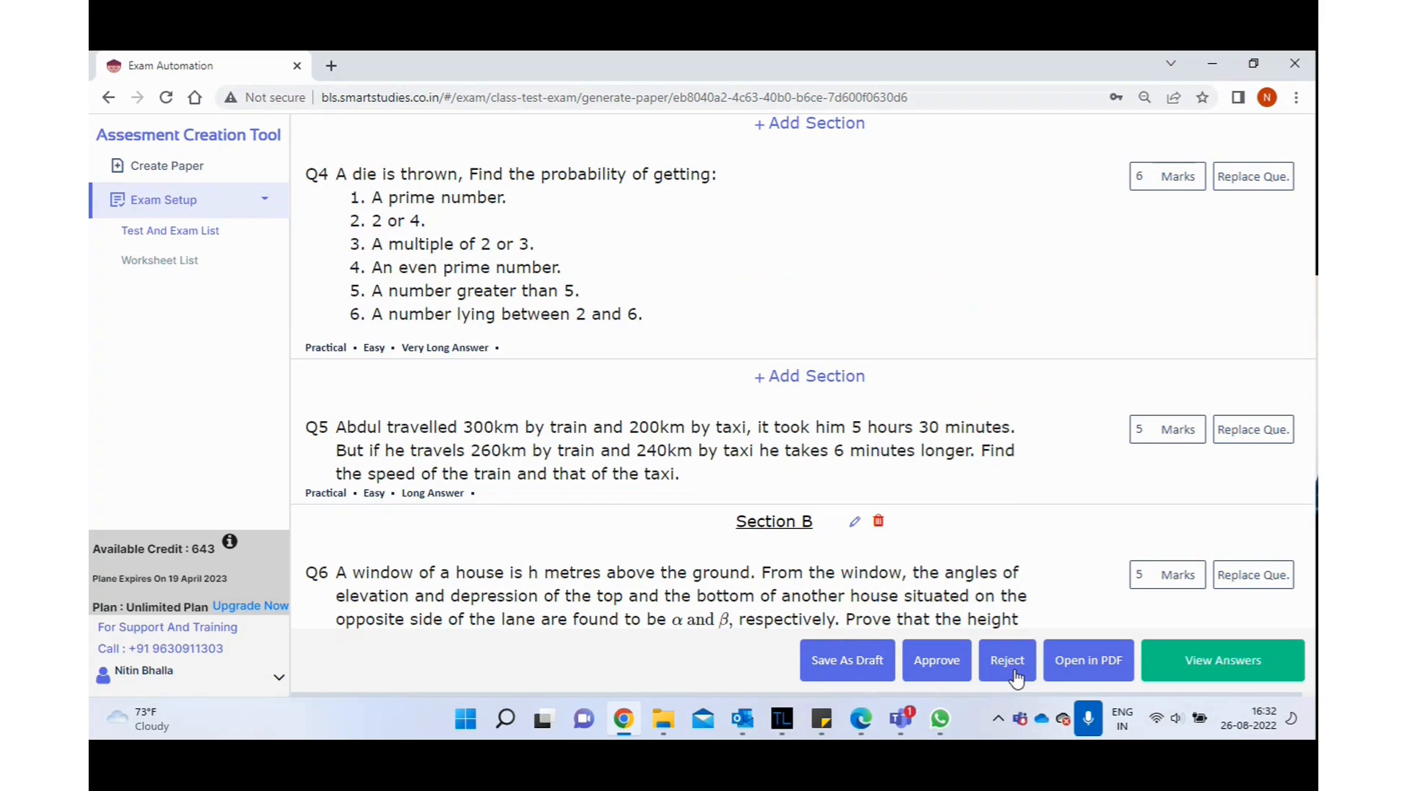
left_click(1105, 668)
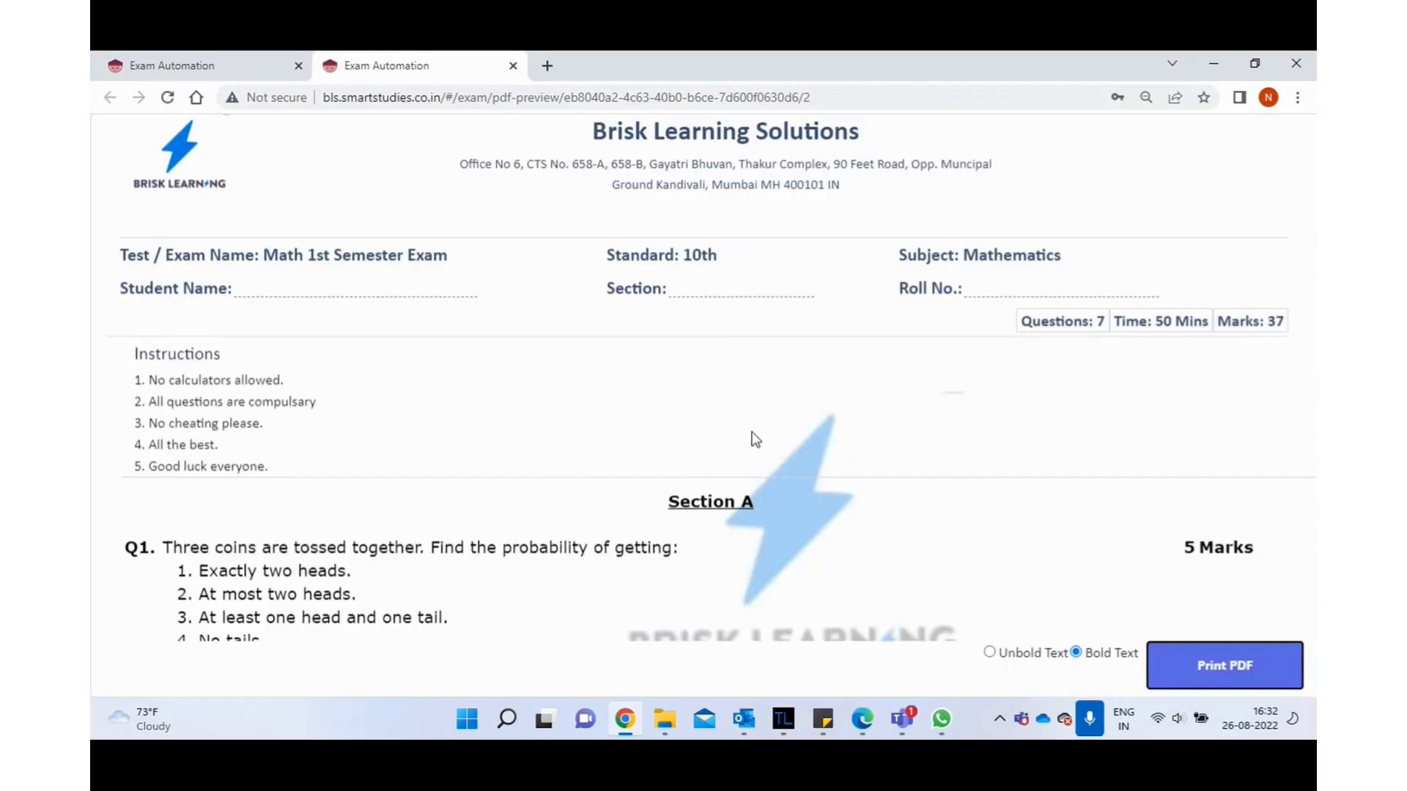
scroll(756, 439, "down", 1)
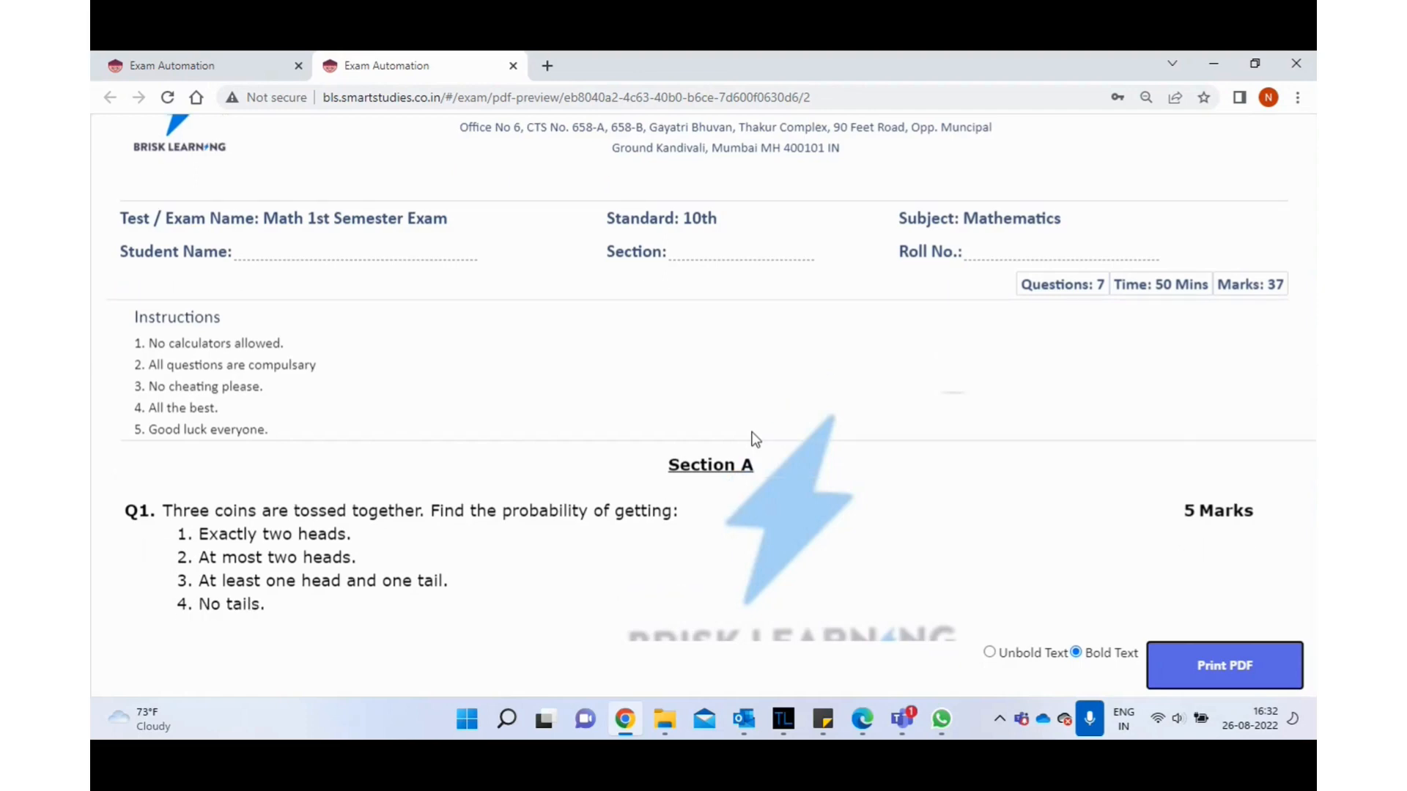
scroll(755, 439, "down", 6)
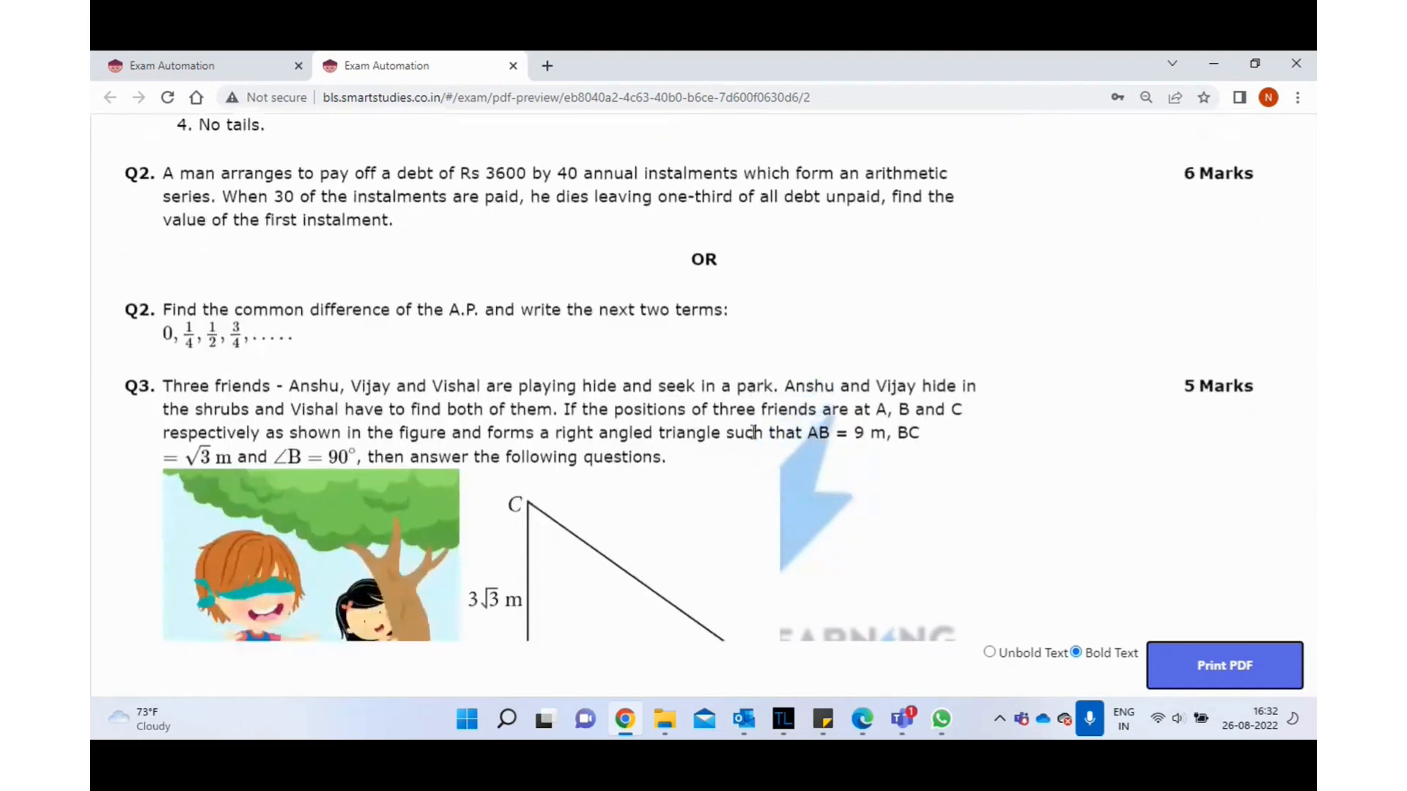
scroll(755, 432, "down", 12)
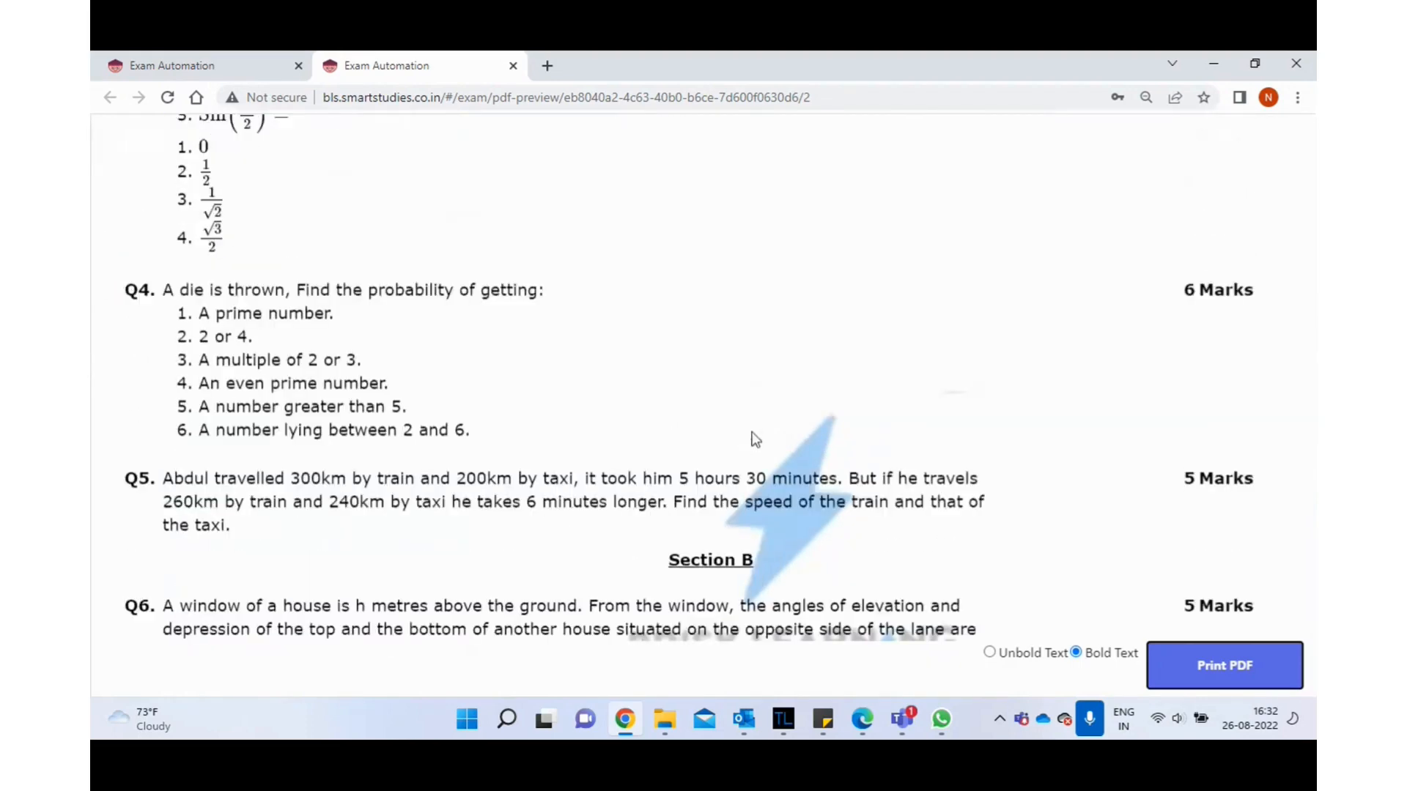
scroll(755, 440, "down", 6)
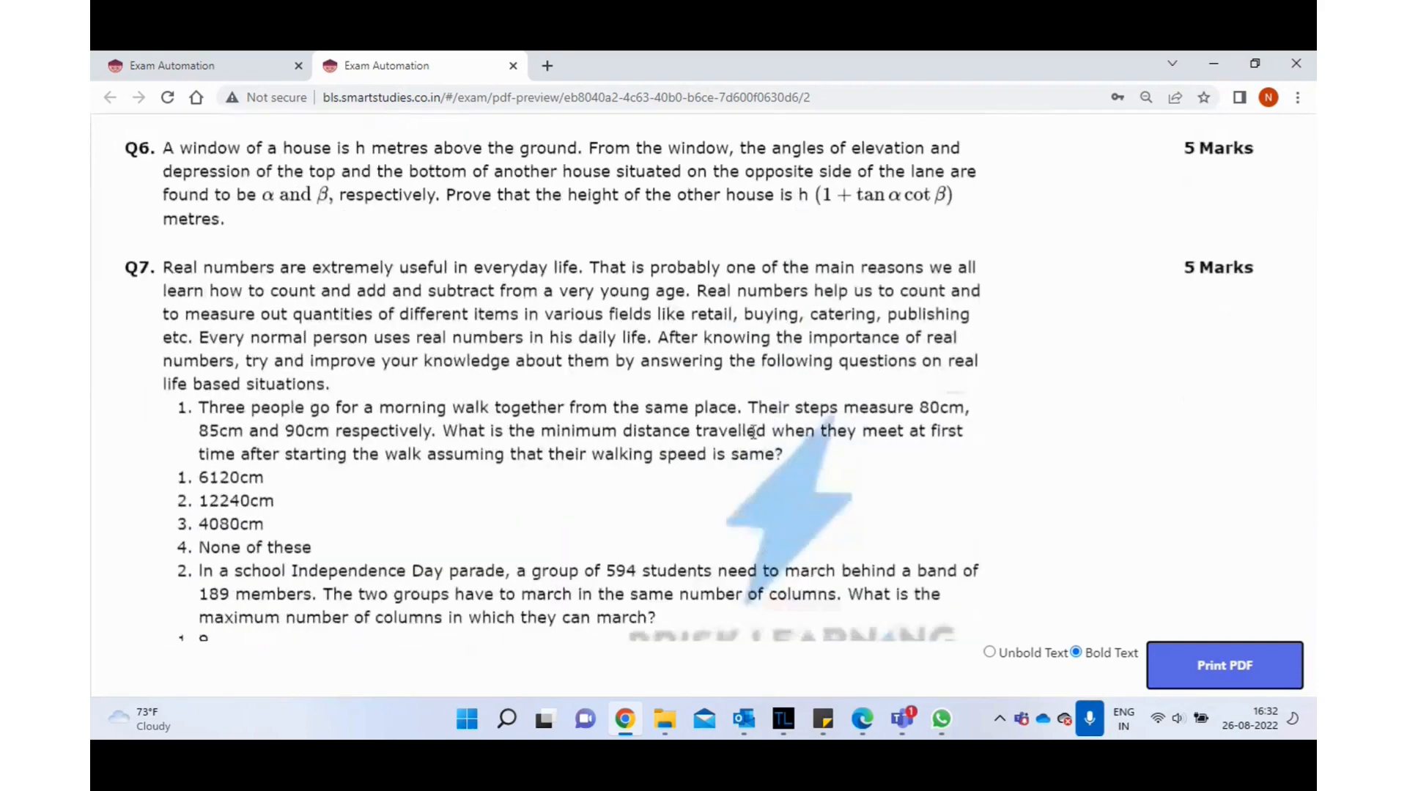
scroll(753, 432, "down", 6)
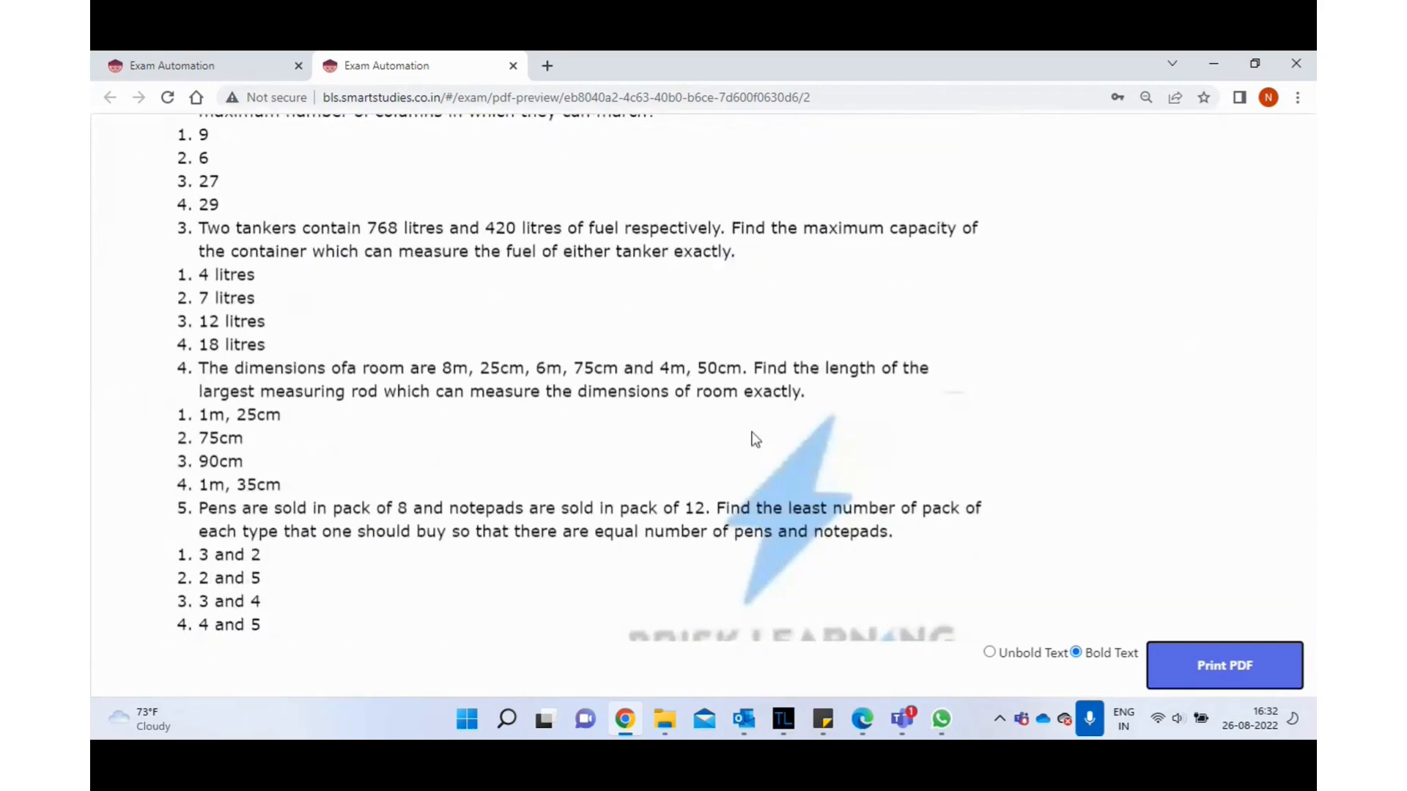
Open the print preview of the question paper, check the available print destinations, and cancel printing
left_click(1216, 667)
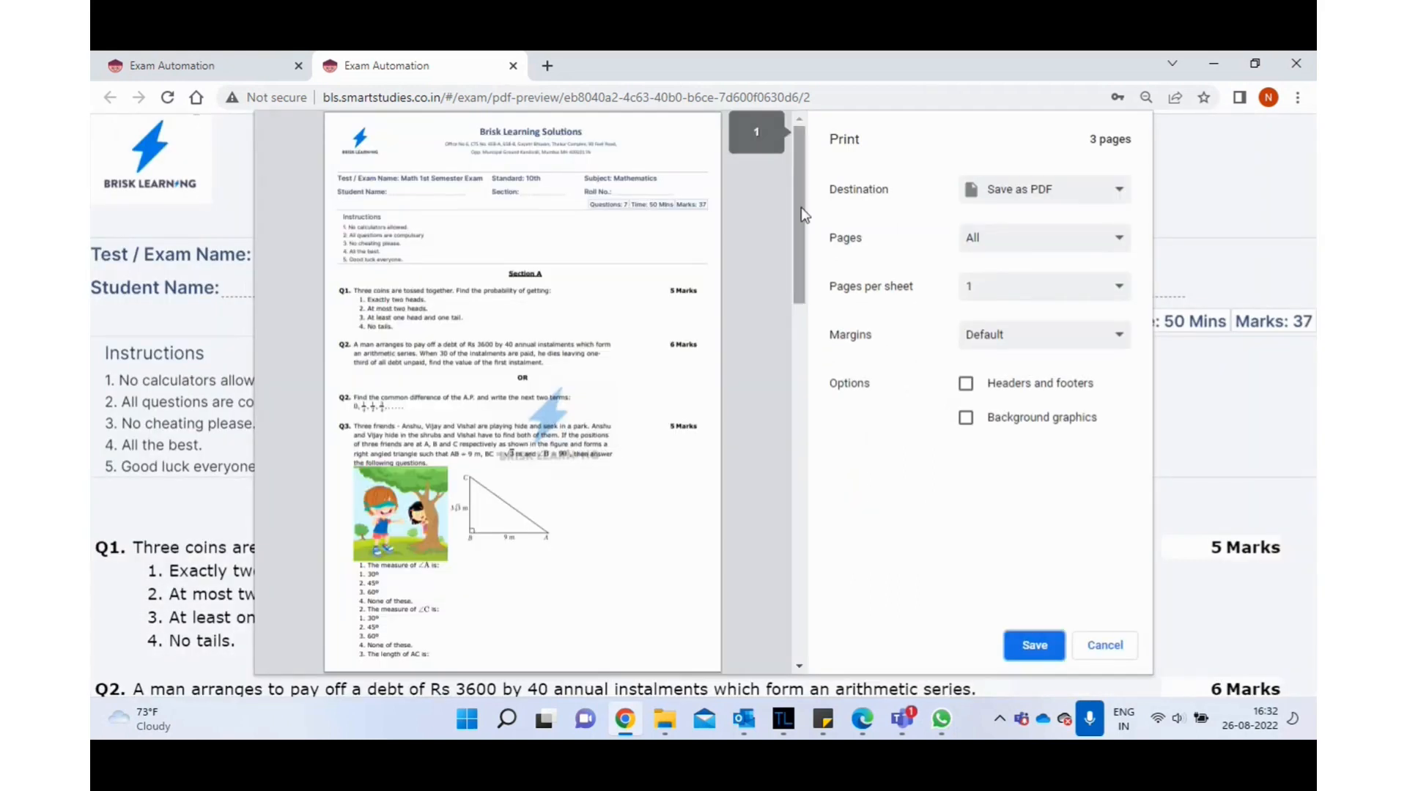
left_click_drag(802, 212, 771, 176)
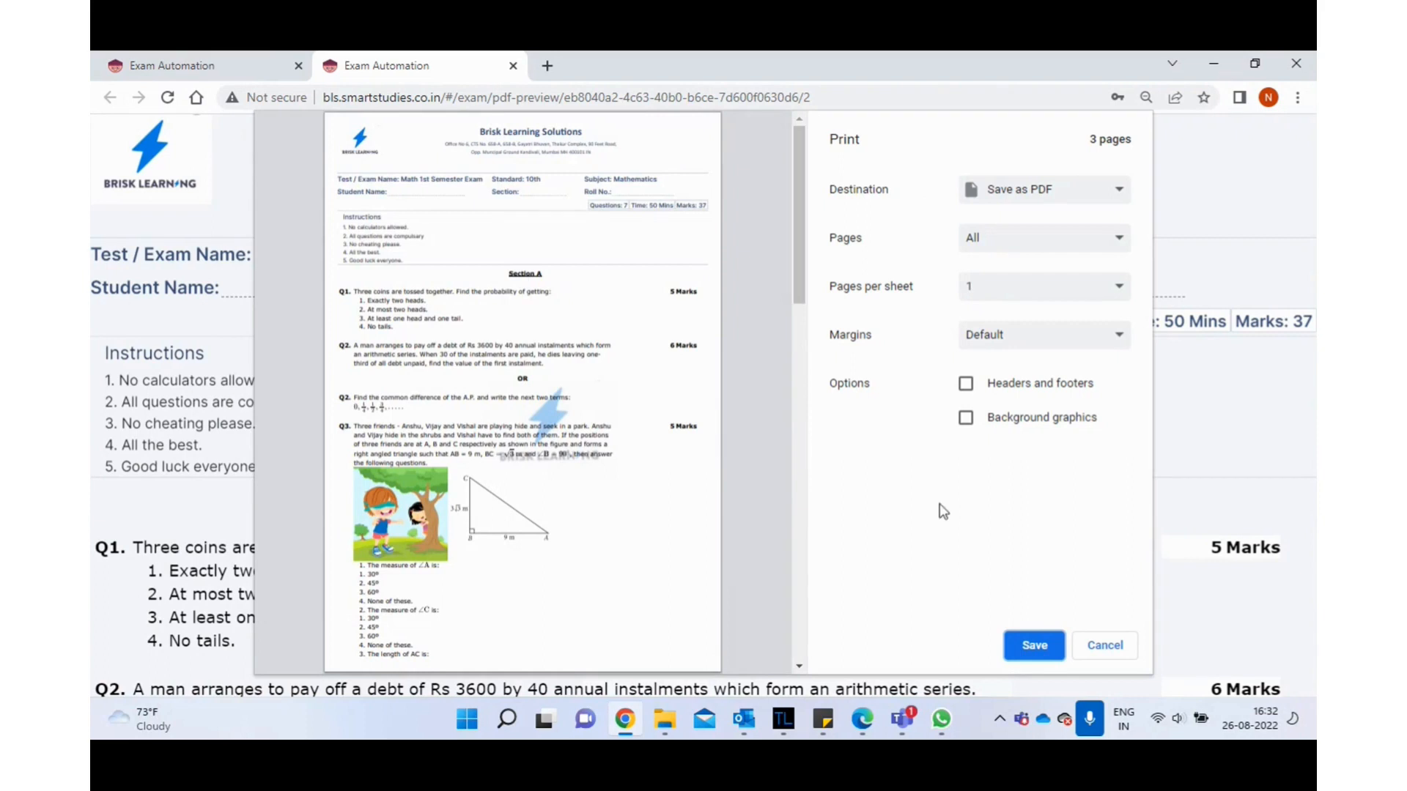
left_click(1042, 192)
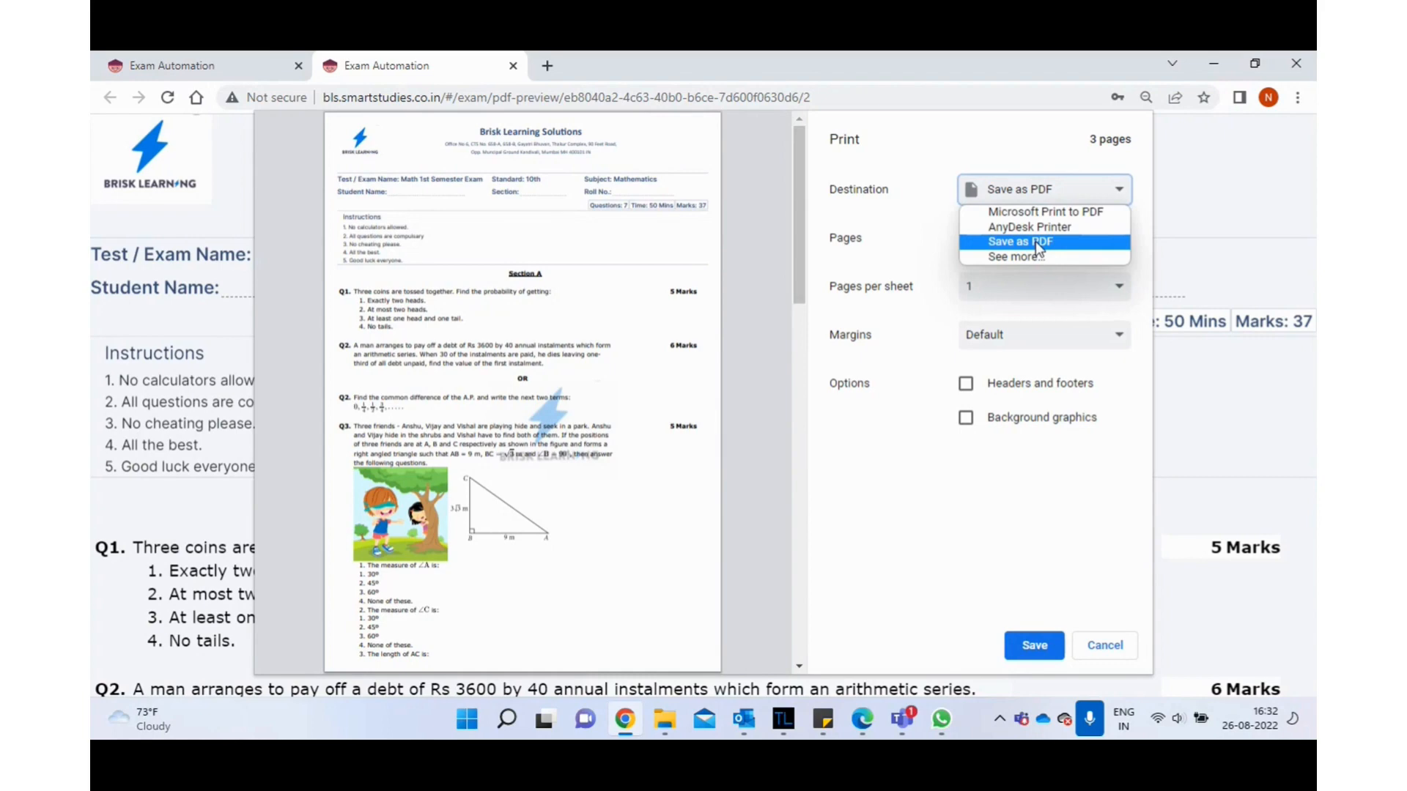
left_click(926, 201)
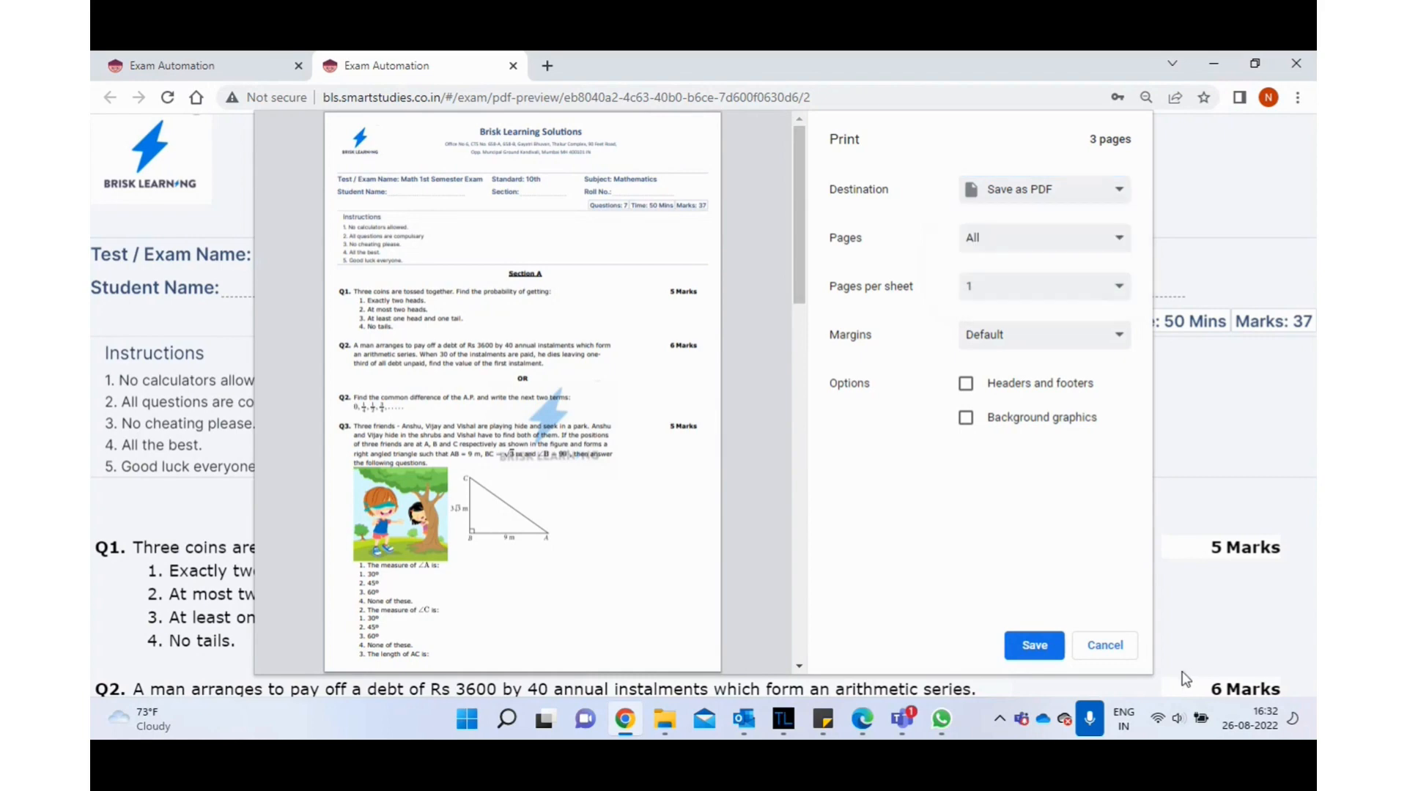
left_click(1105, 646)
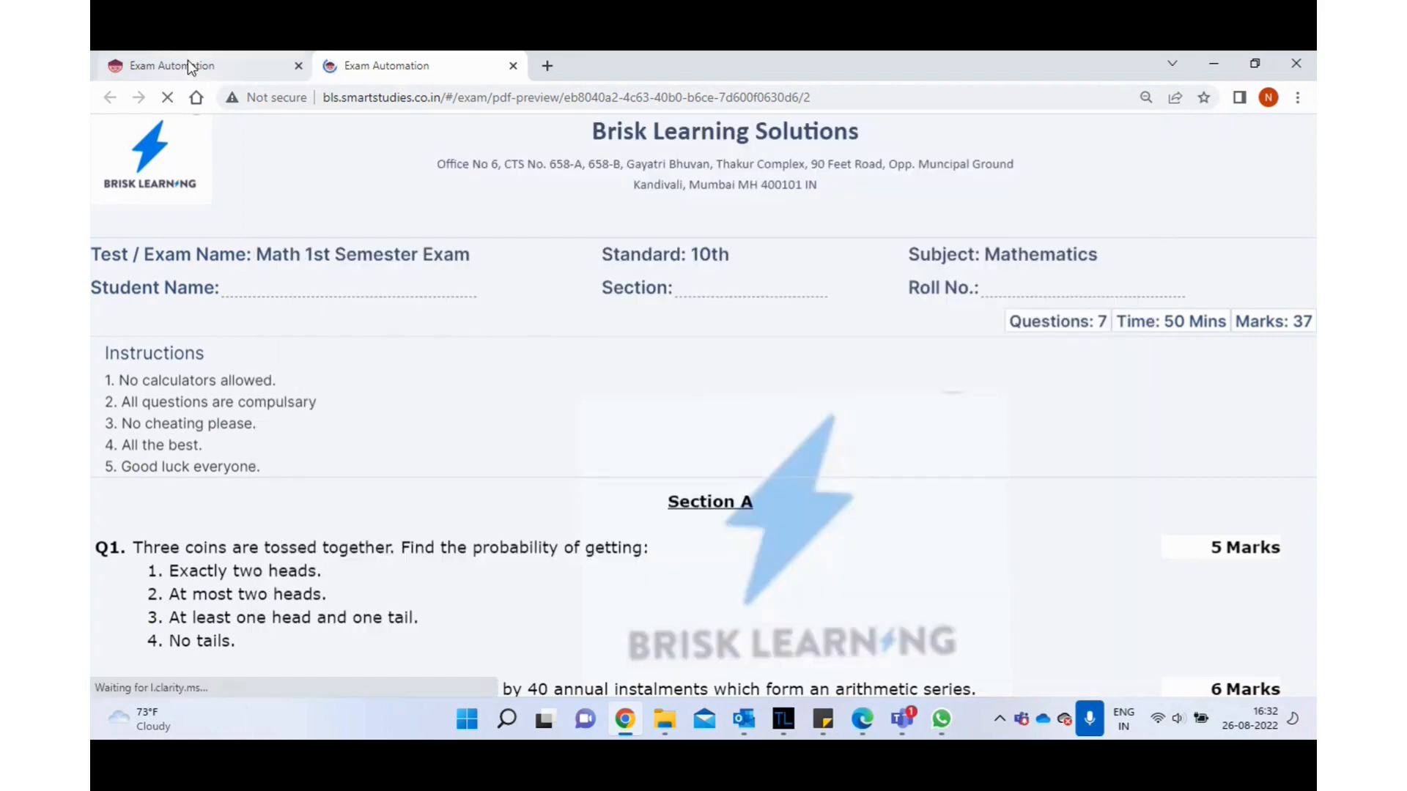
Return to the exam paper, view its answer sheet, and look through the questions
left_click(188, 66)
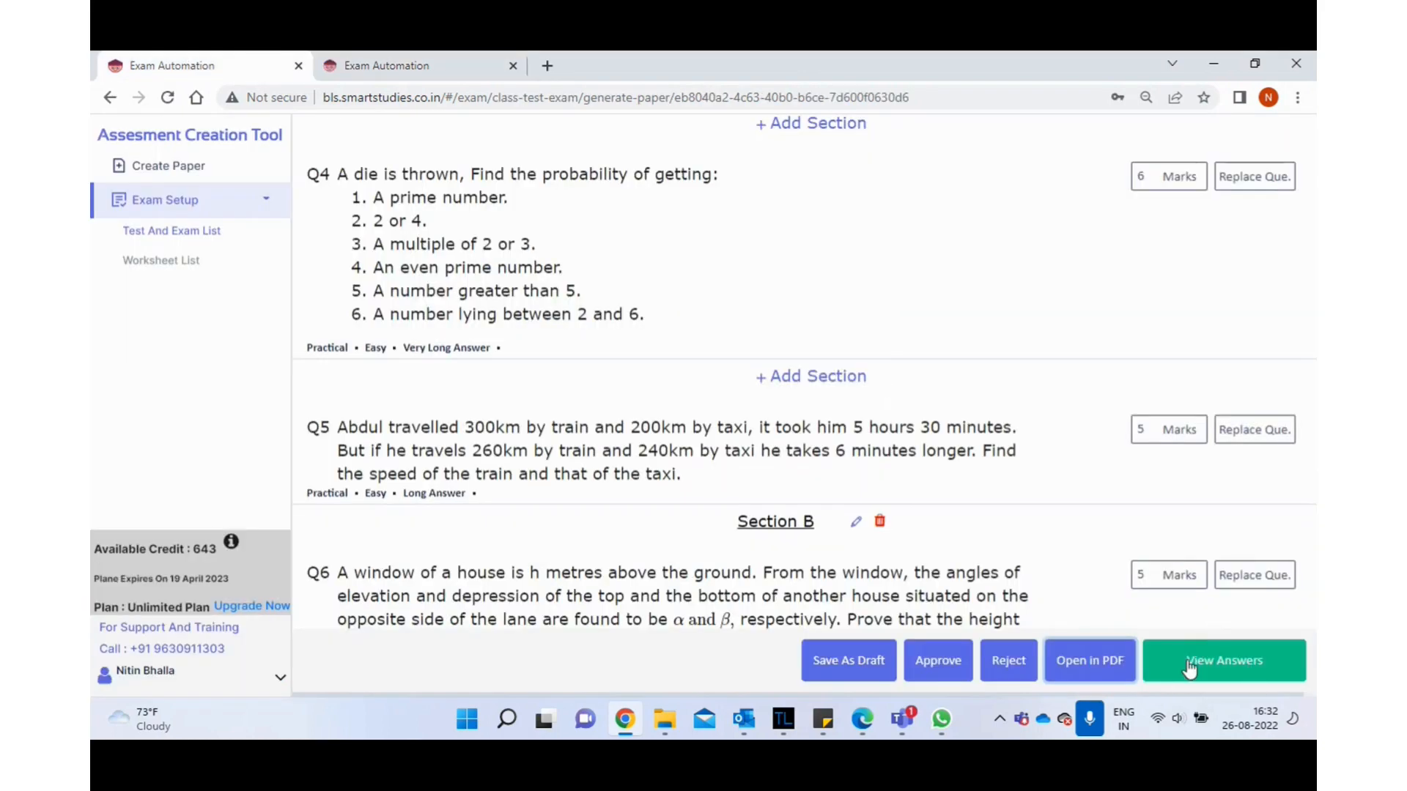
left_click(1219, 664)
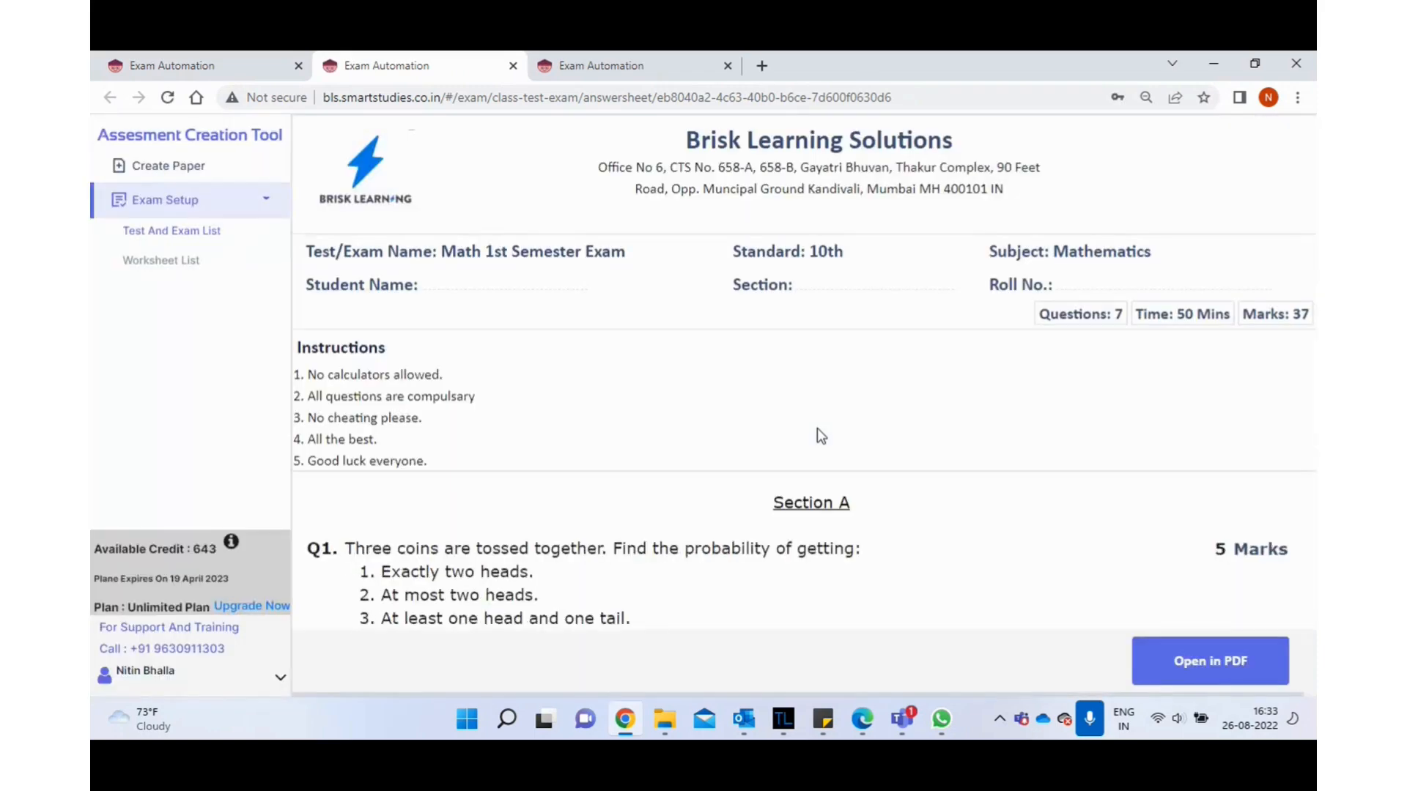
scroll(817, 428, "down", 1)
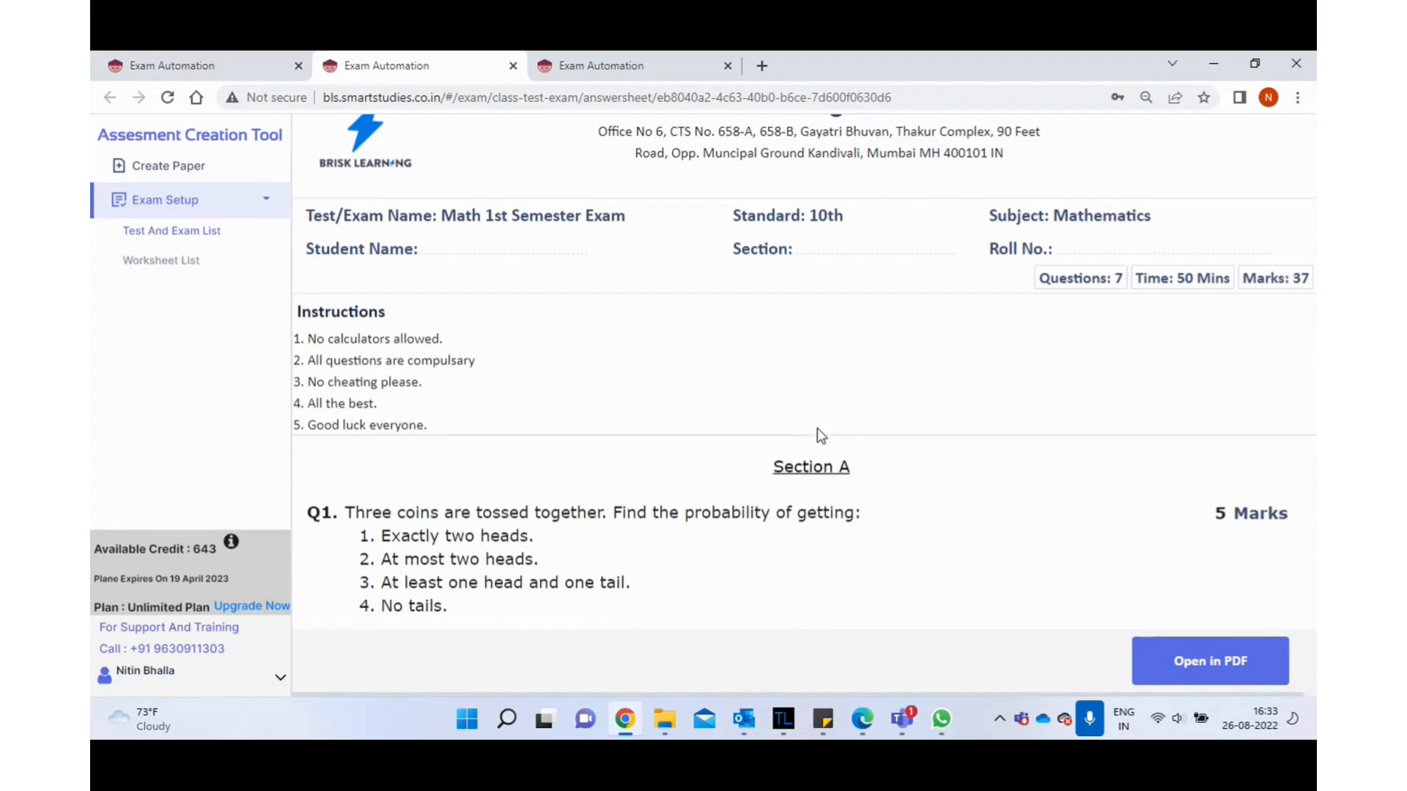
scroll(817, 428, "down", 5)
scroll(816, 428, "down", 10)
scroll(816, 428, "down", 20)
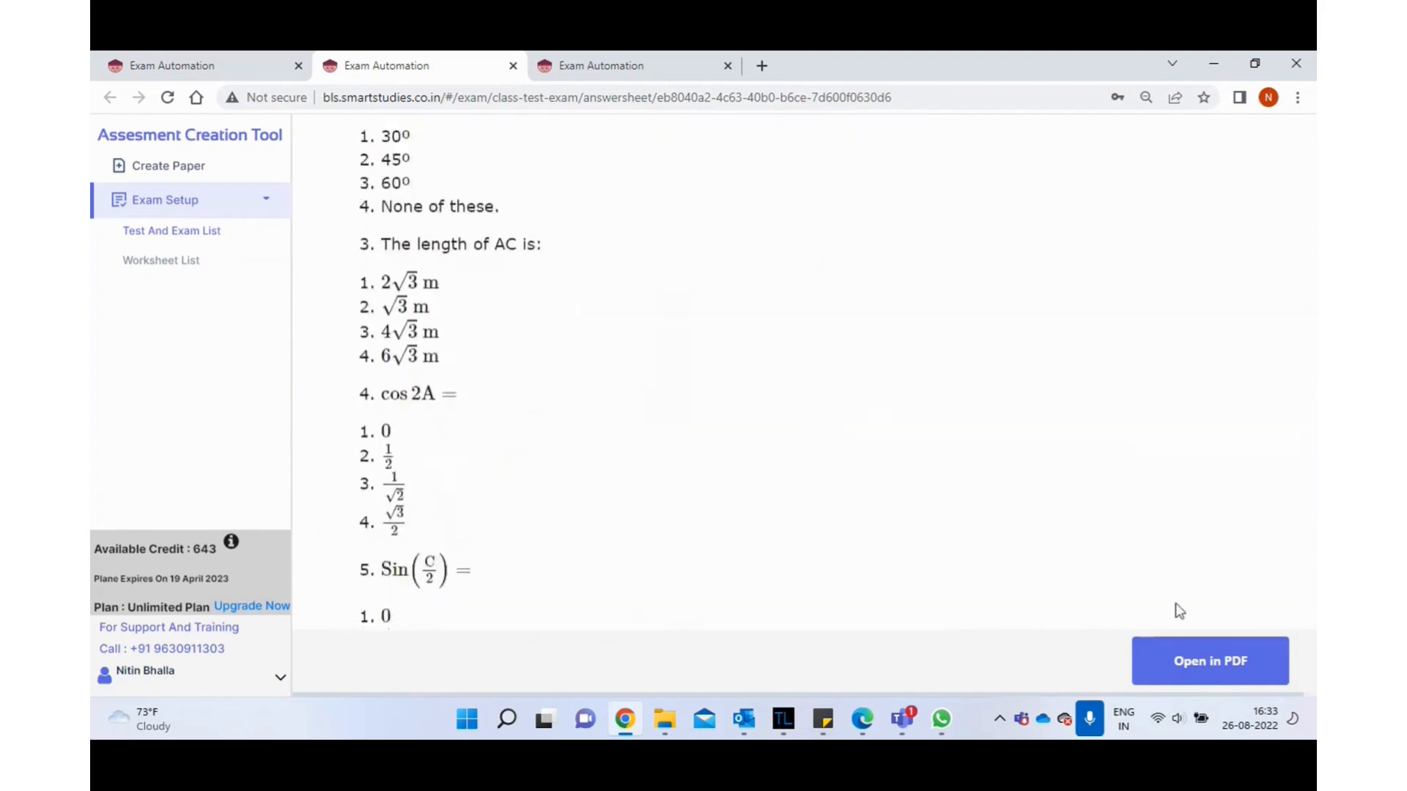
Open the answer sheet's PDF preview and examine the worked answer to question 1
left_click(1213, 680)
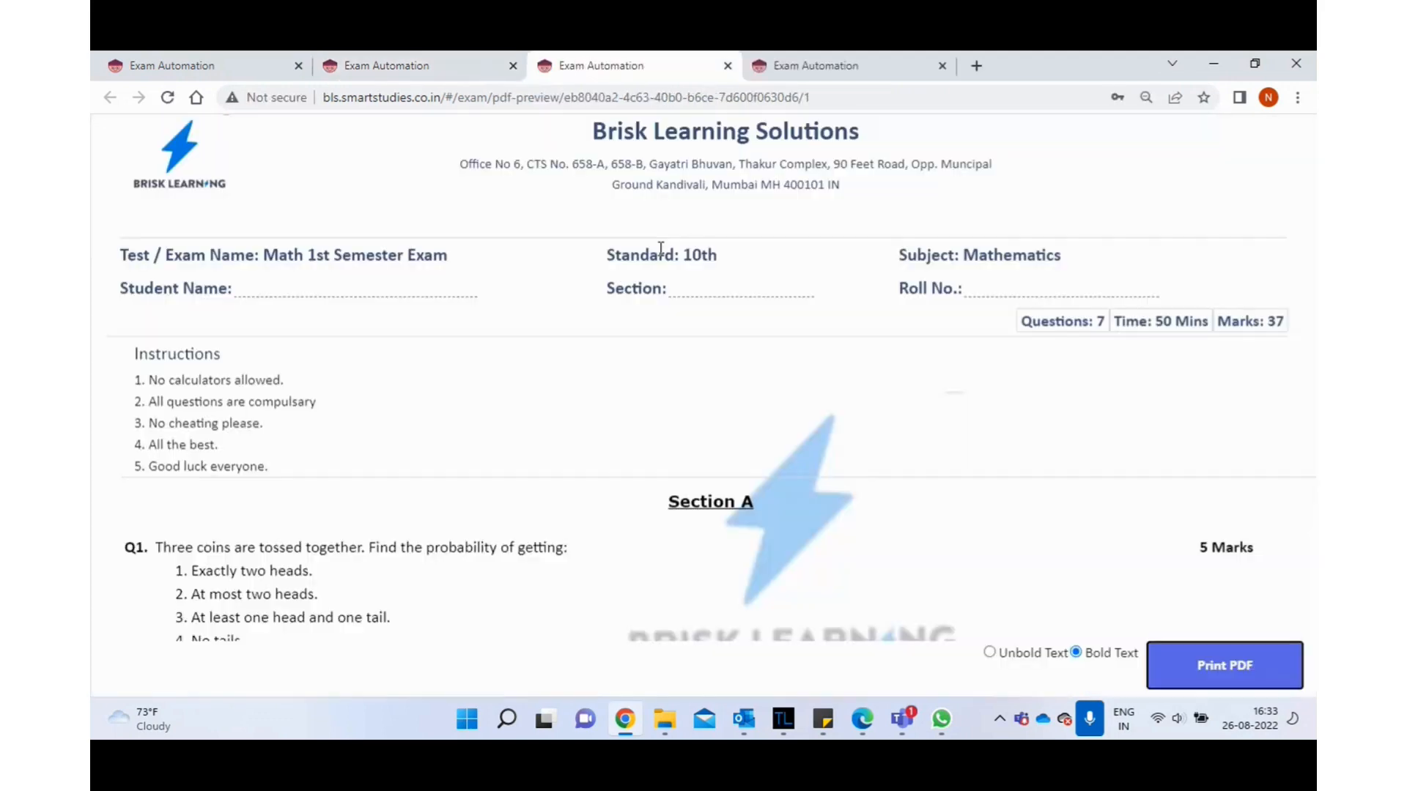
scroll(1024, 508, "down", 1)
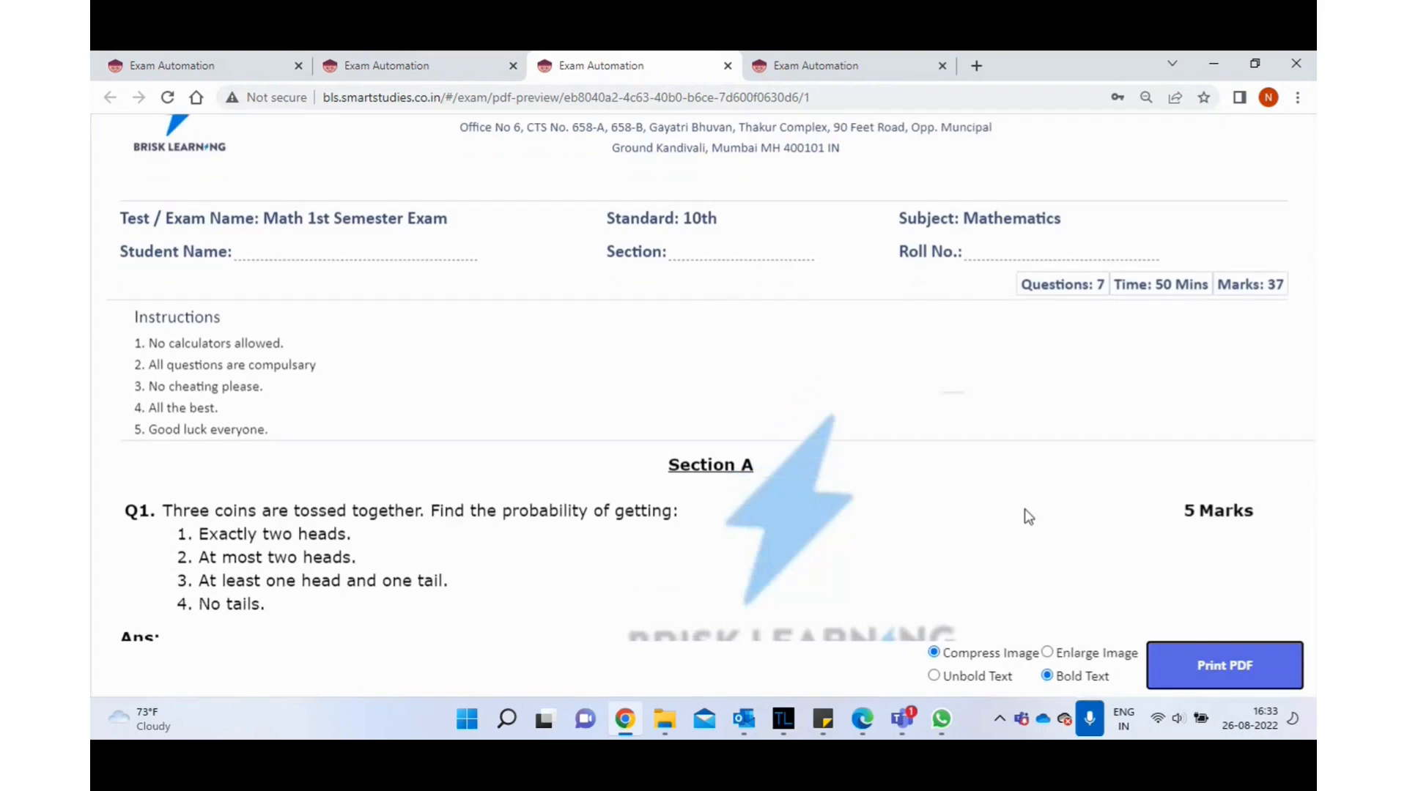
scroll(1024, 509, "down", 3)
scroll(1025, 508, "down", 10)
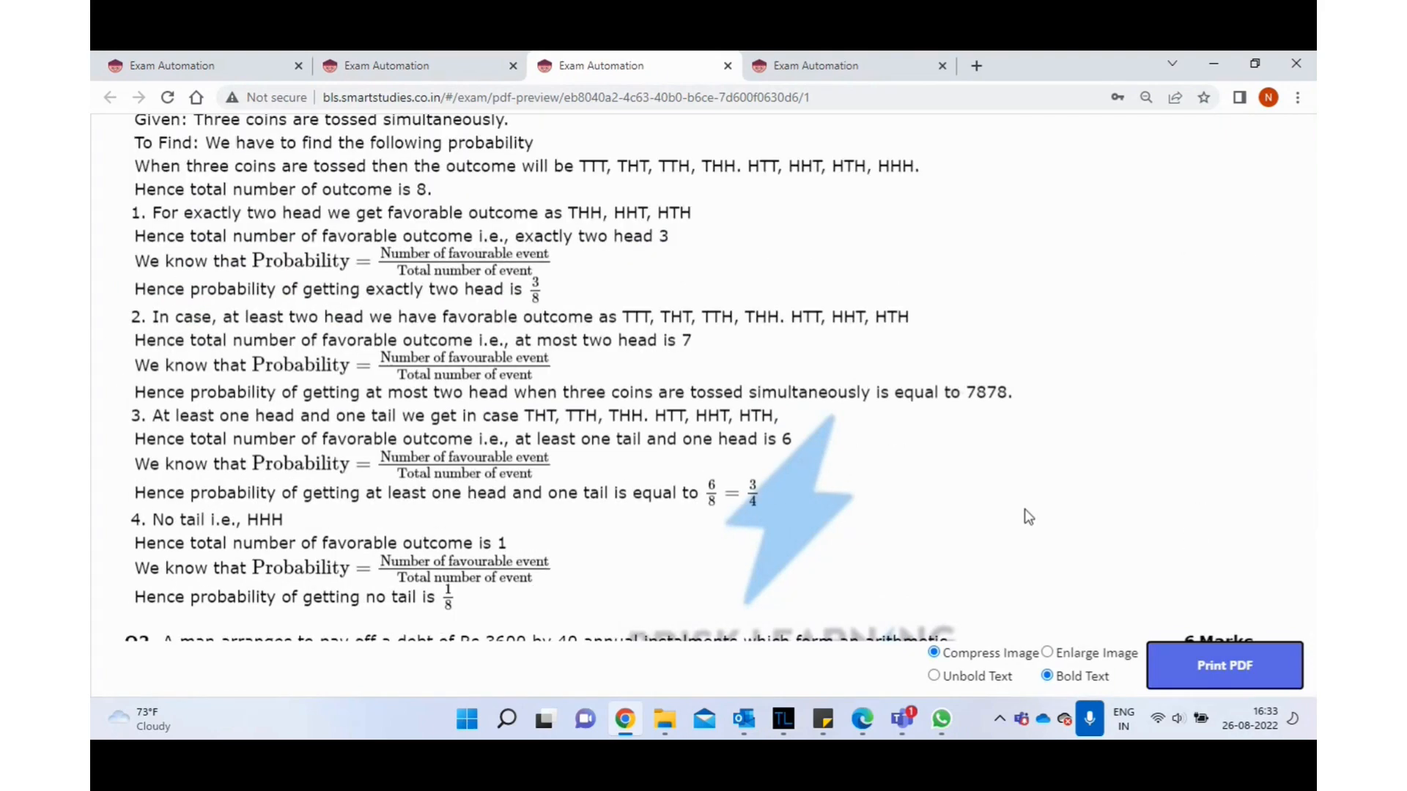
Open the answer sheet's print preview, check its pages through to the last, and switch back to the question paper's PDF preview
left_click(1205, 666)
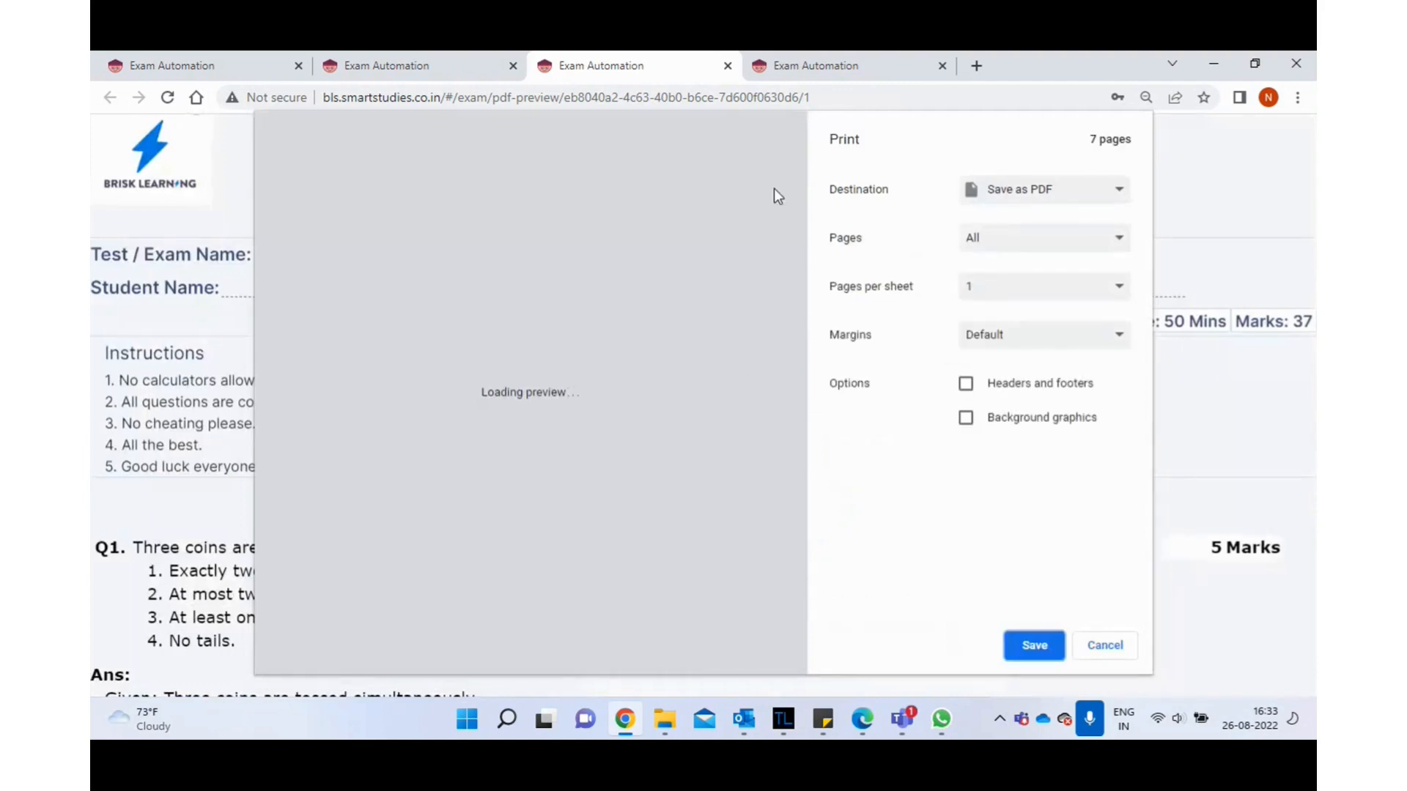
scroll(799, 329, "down", 15)
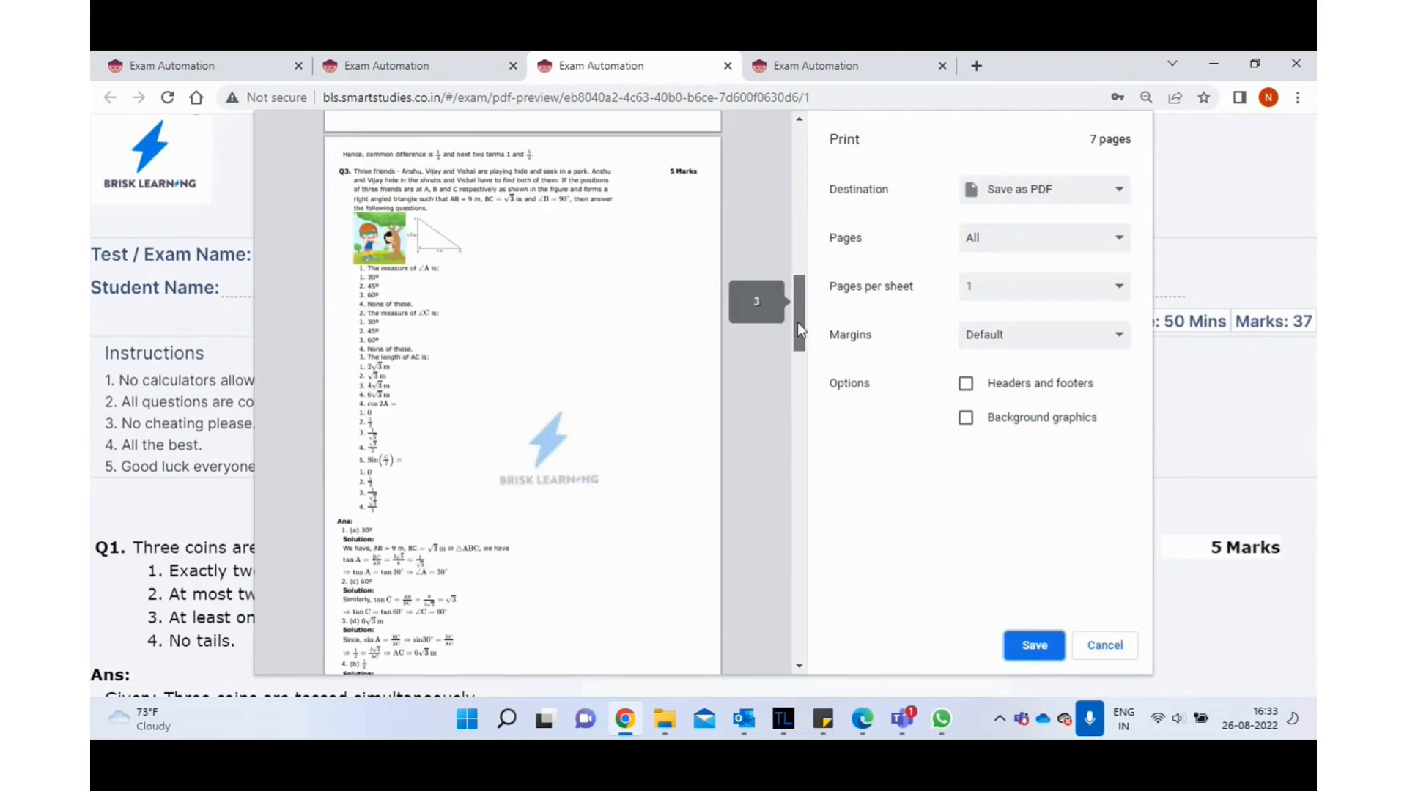
left_click_drag(798, 322, 792, 623)
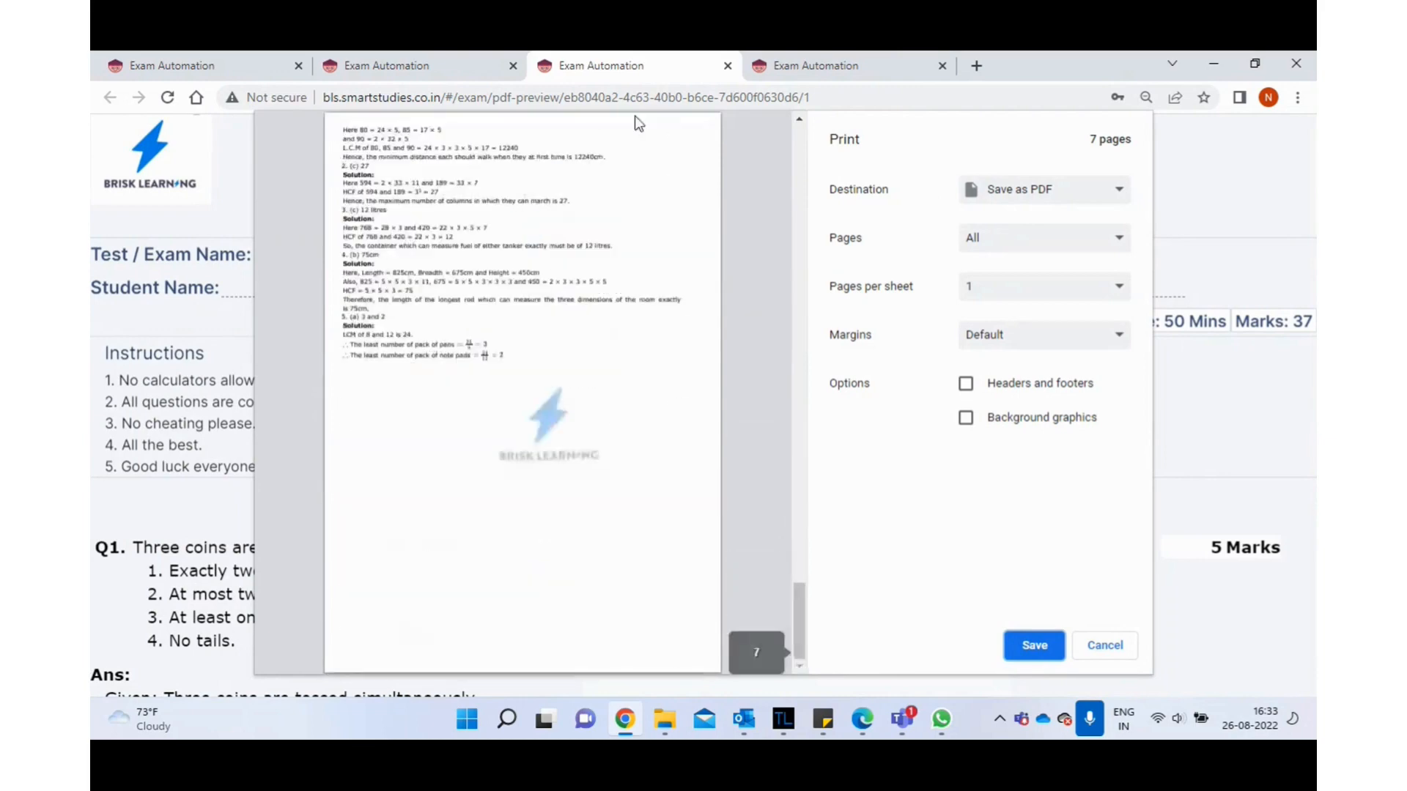
left_click(802, 69)
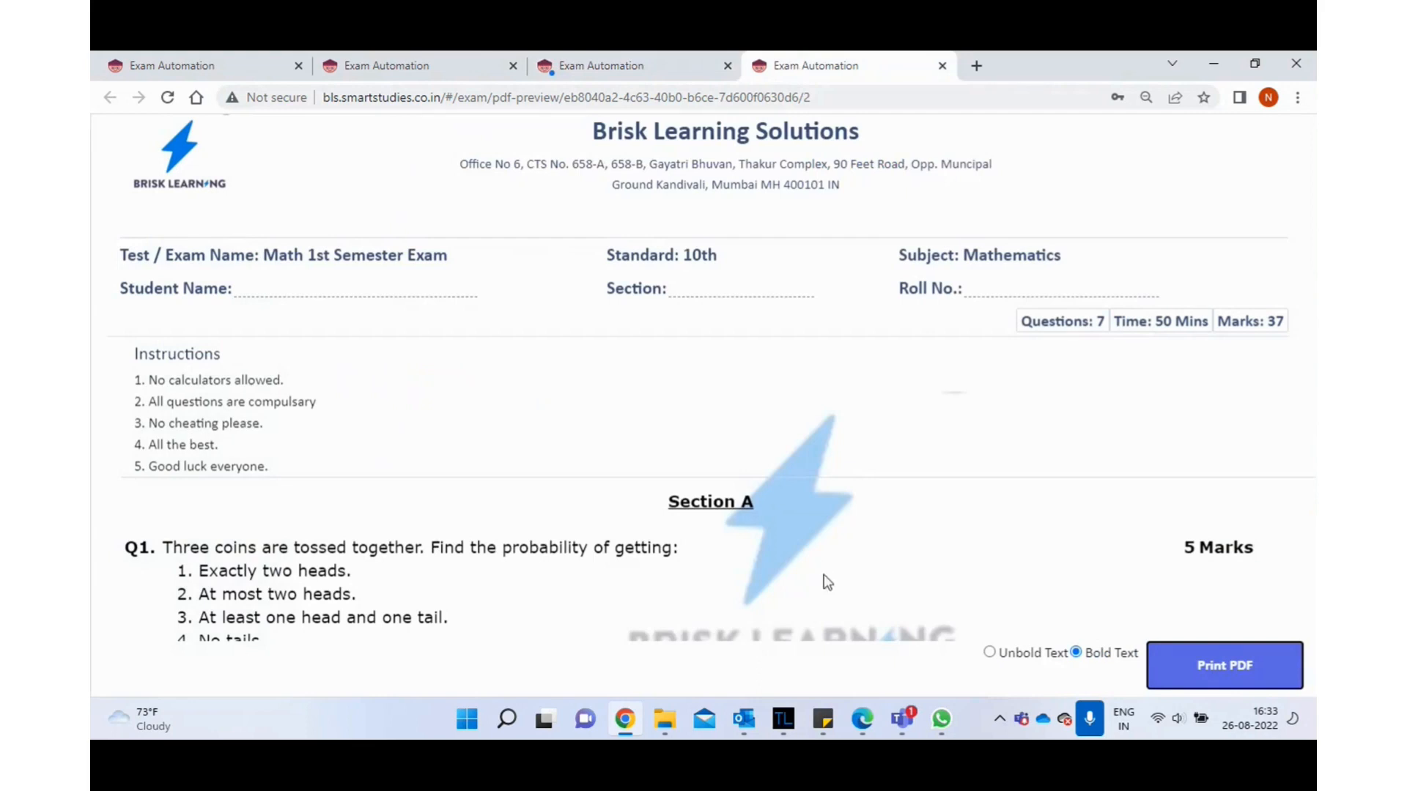
Leave the PDF preview and archive the 11th Arts Hindi Core exam paper in the Class Test/Exam list
left_click(630, 74)
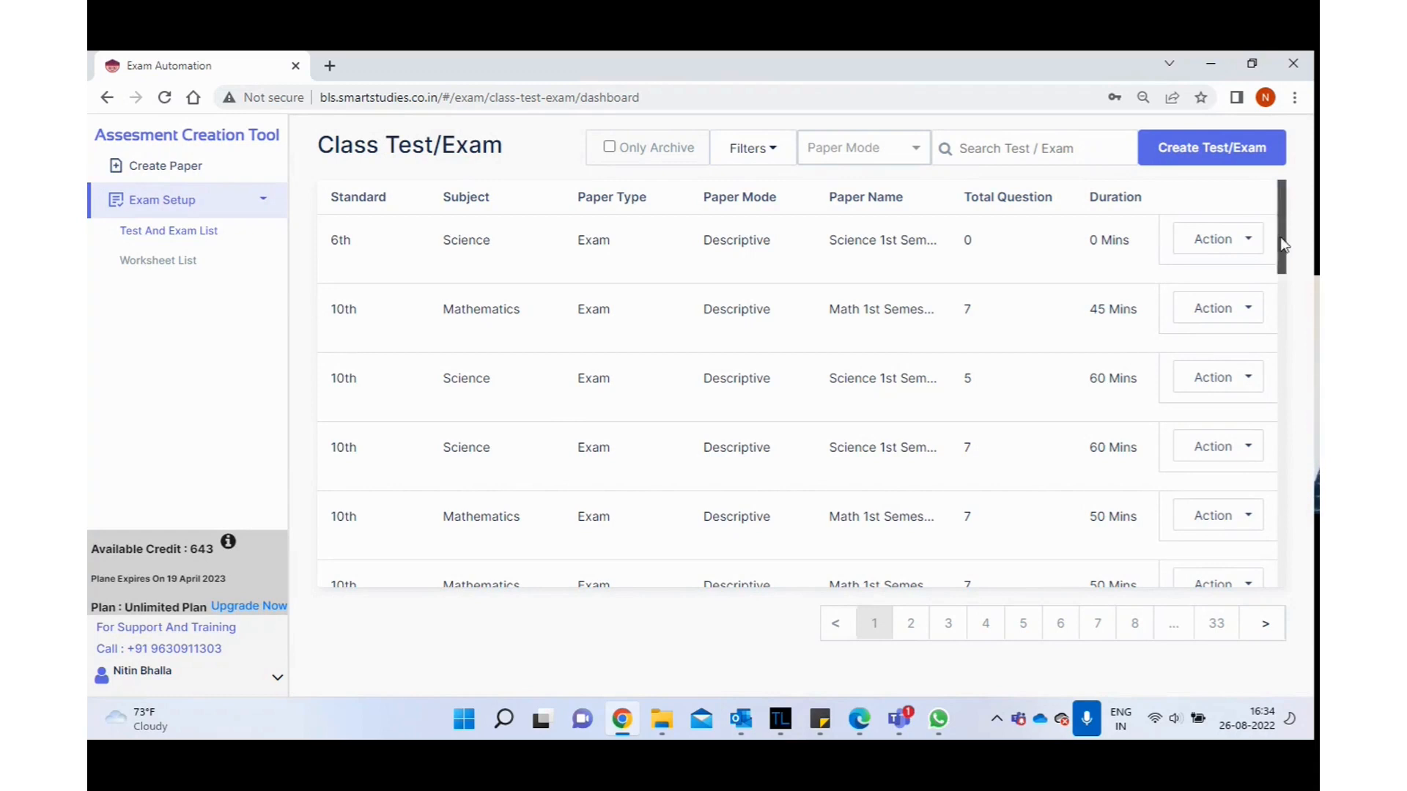
left_click_drag(1280, 235, 1290, 370)
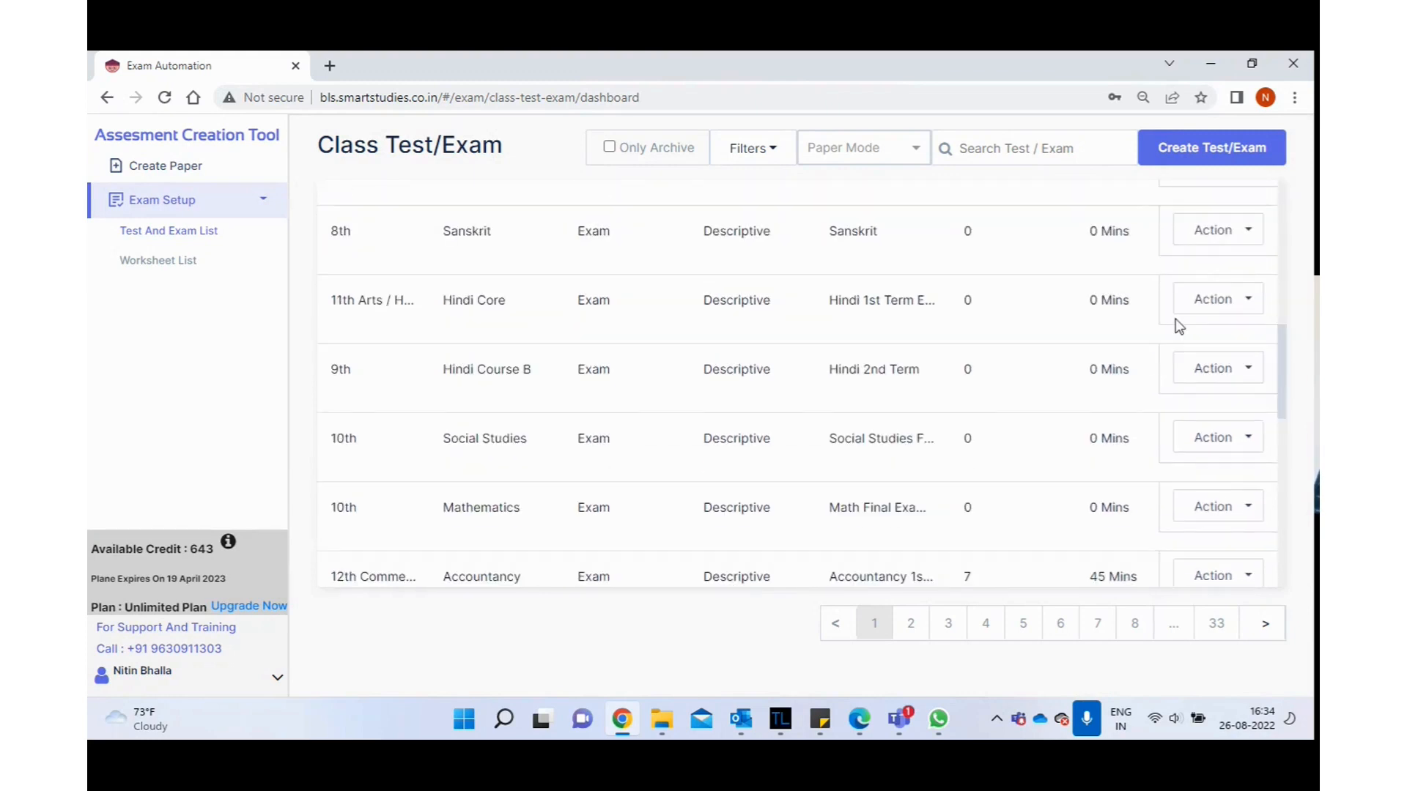
left_click(1202, 307)
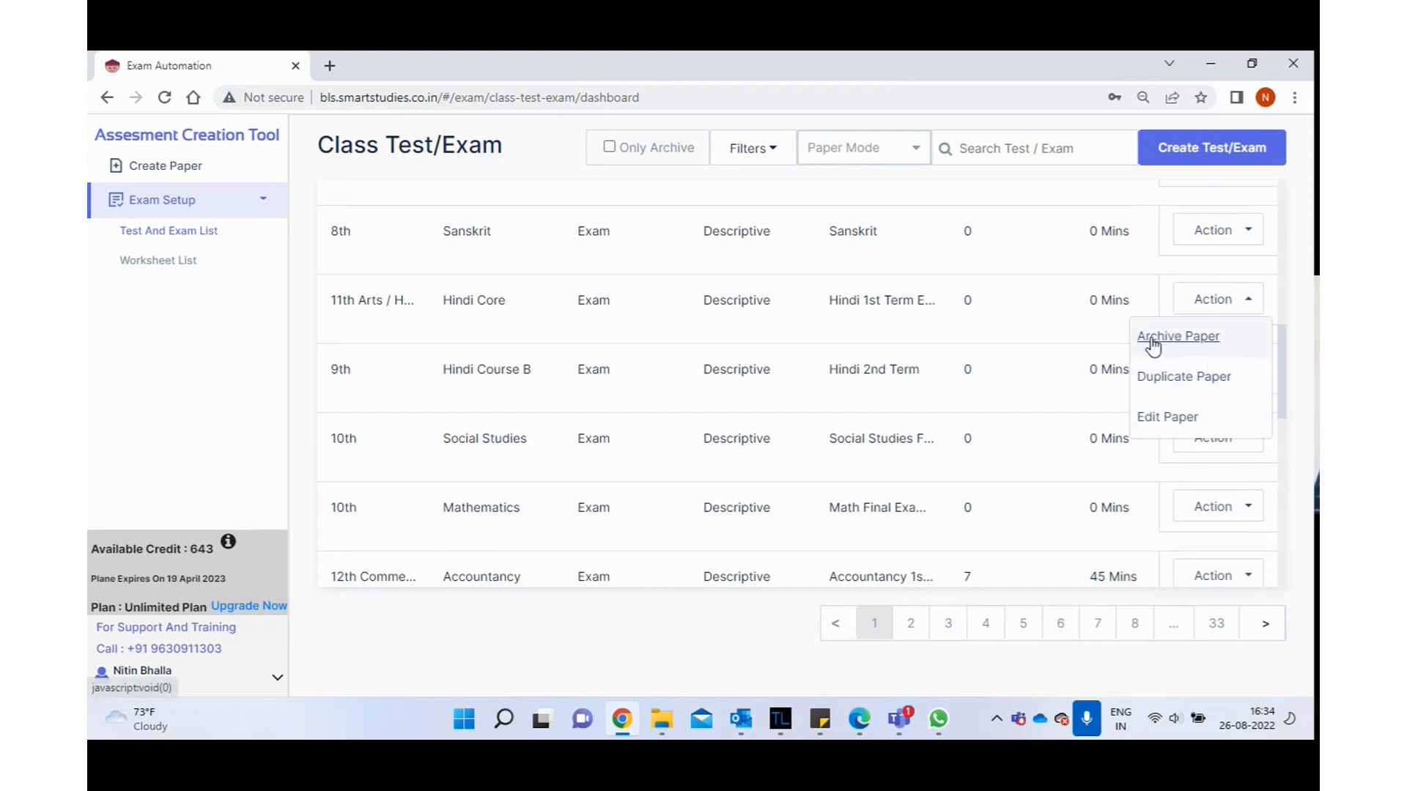
left_click(1176, 337)
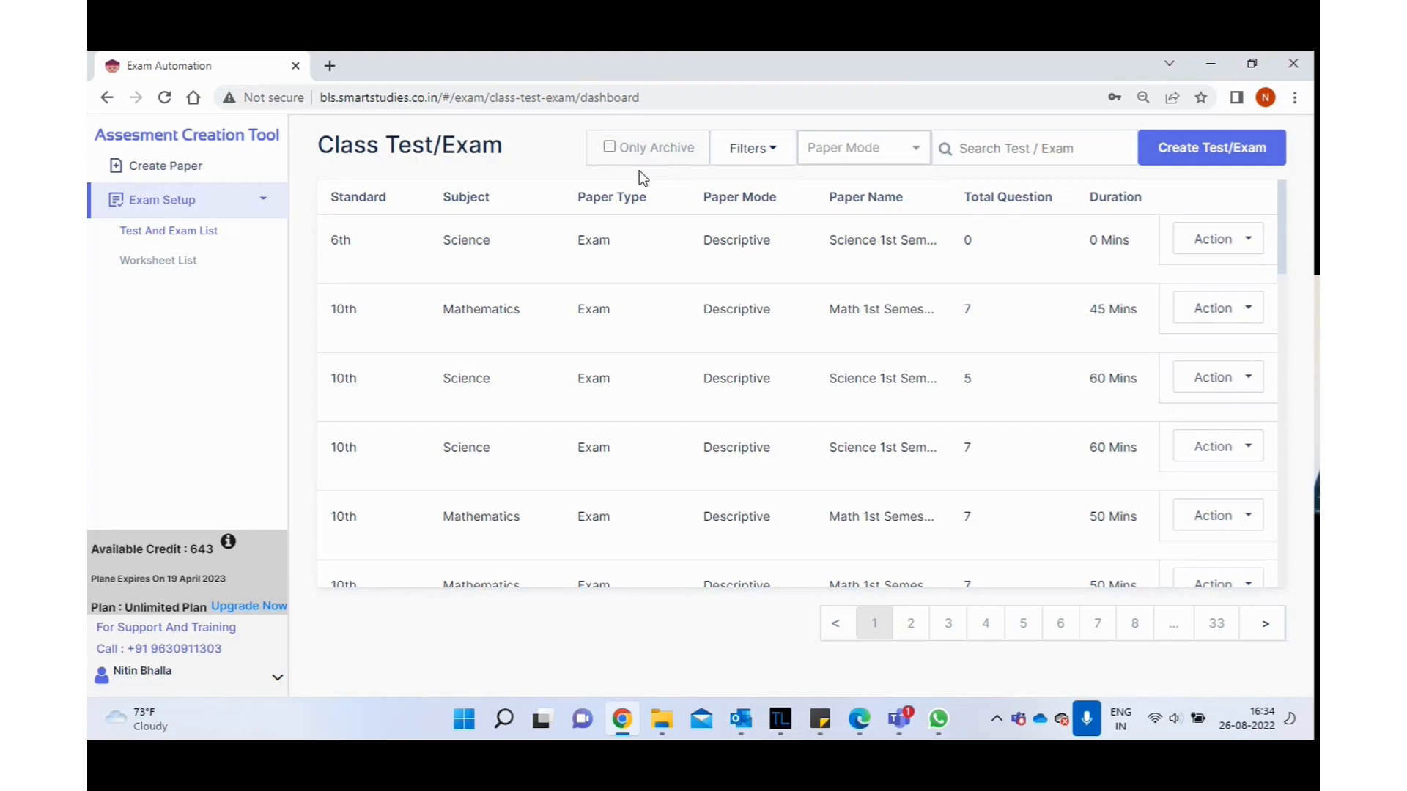
Filter the list to archived papers only, unarchive the first 11th Science Mathematics exam with 8 questions, and remove the filter
left_click(610, 148)
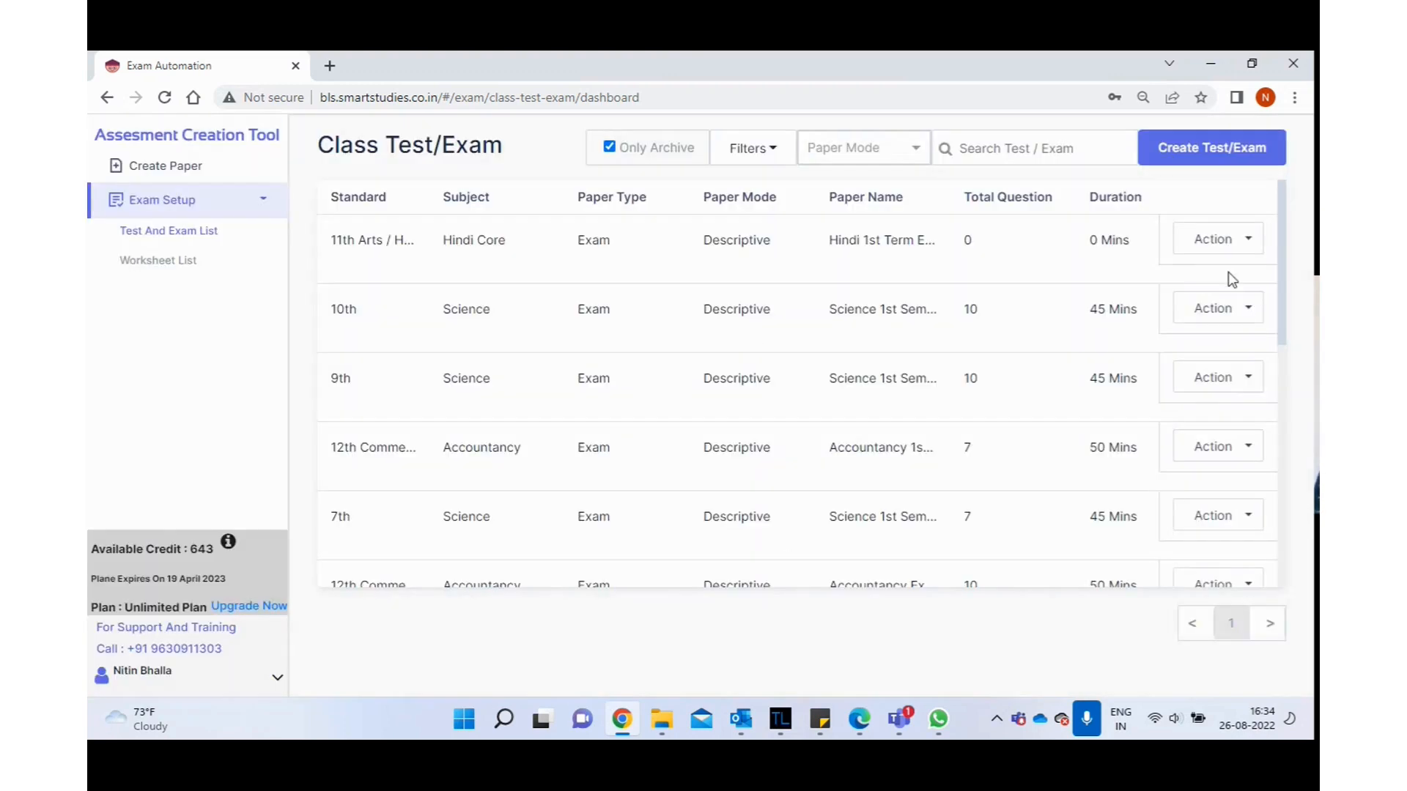
left_click_drag(1286, 242, 1287, 406)
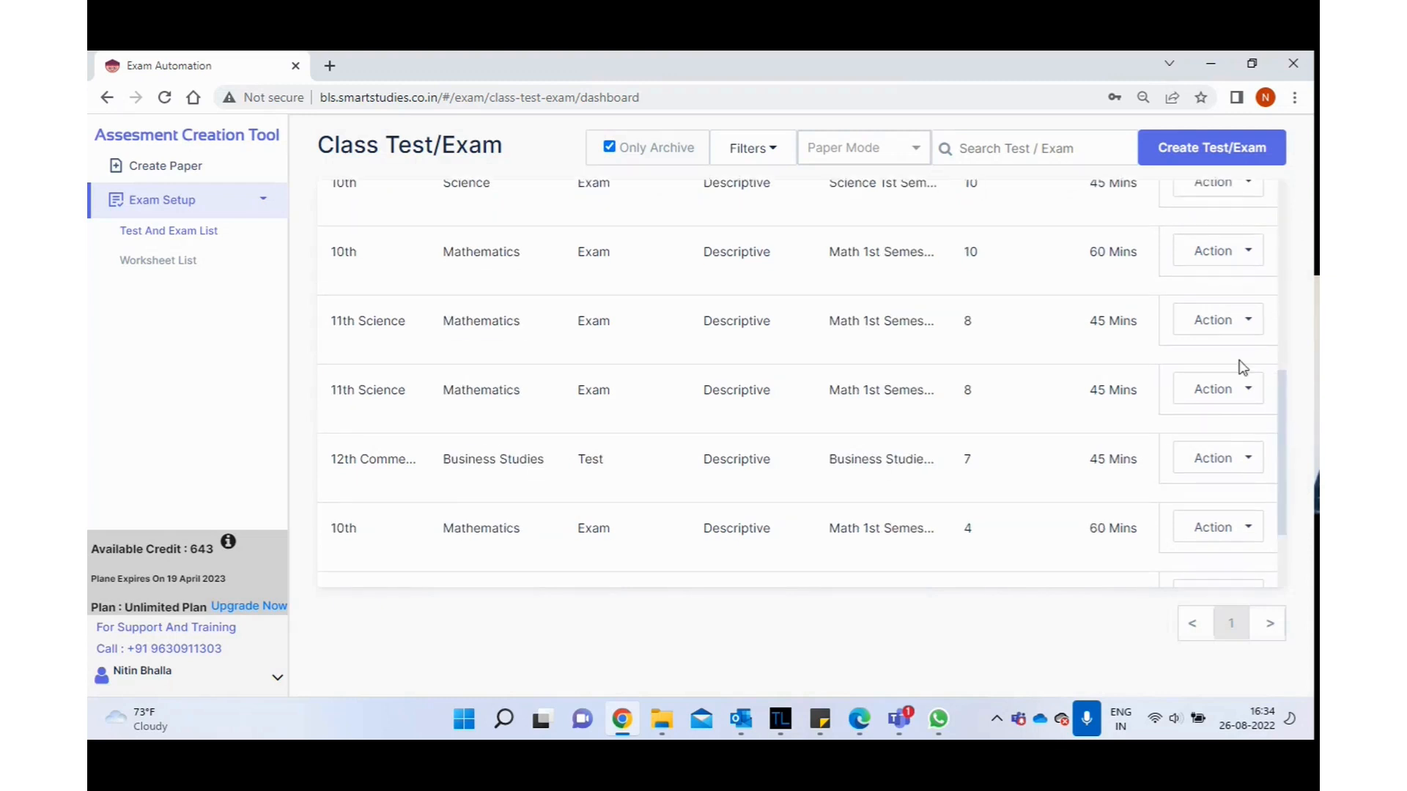
left_click(1212, 322)
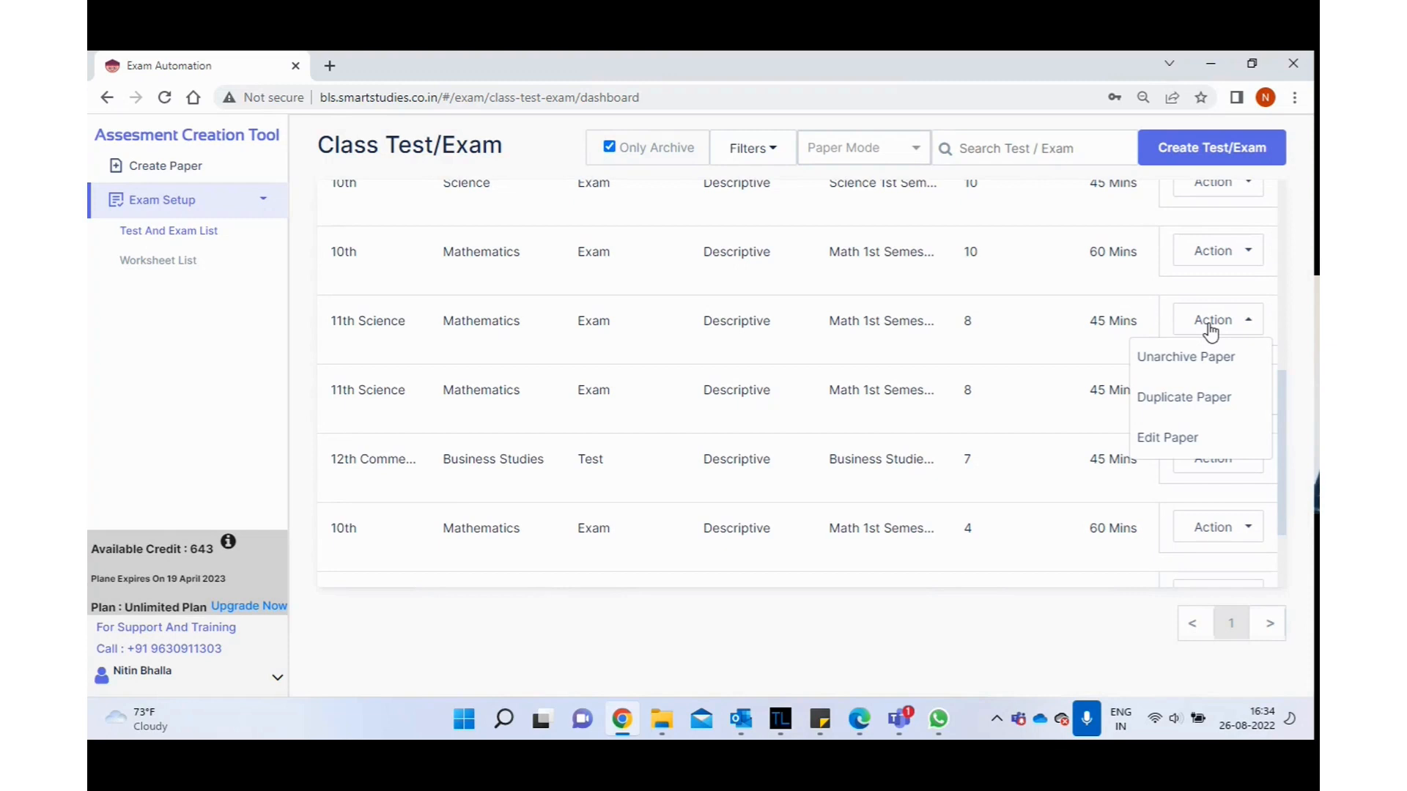
left_click(1189, 360)
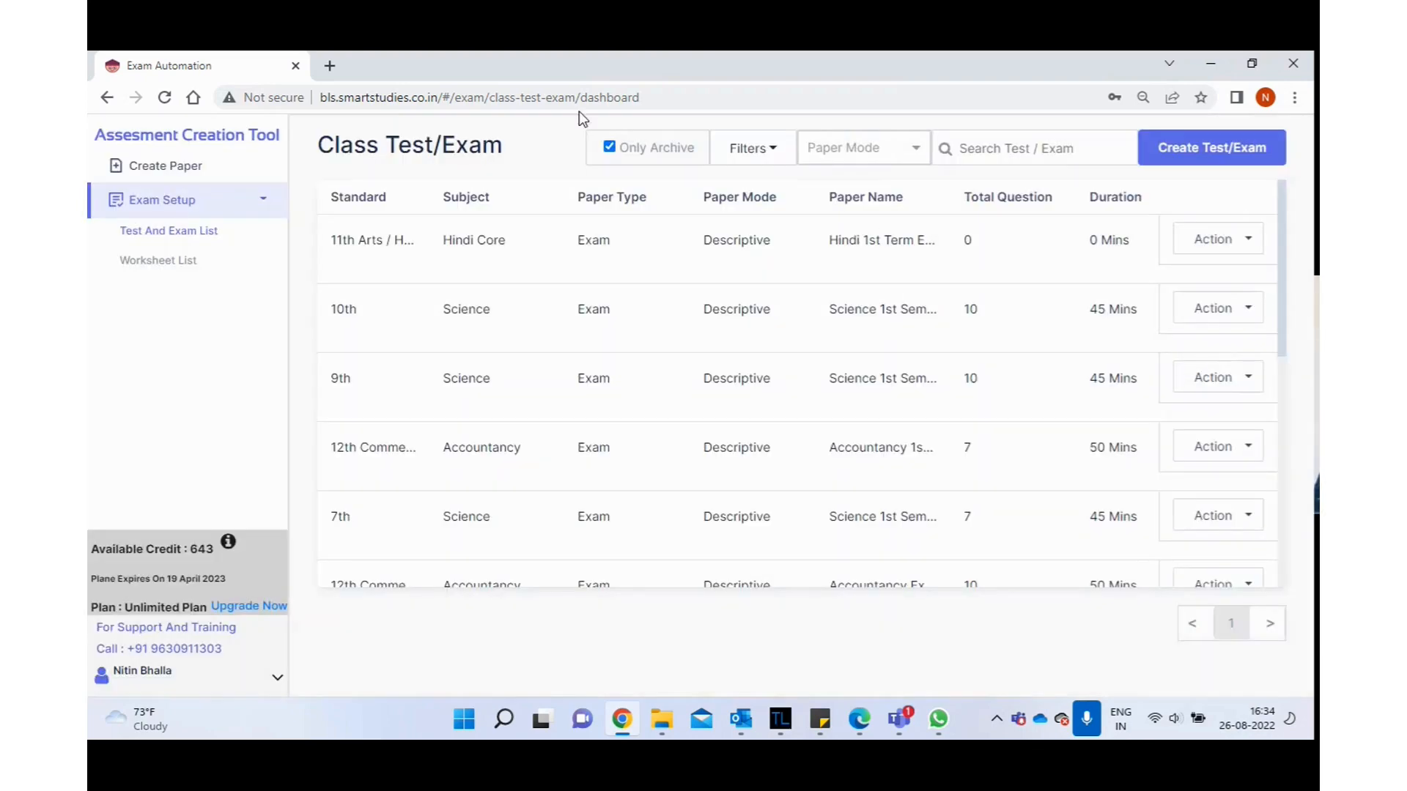
left_click(610, 147)
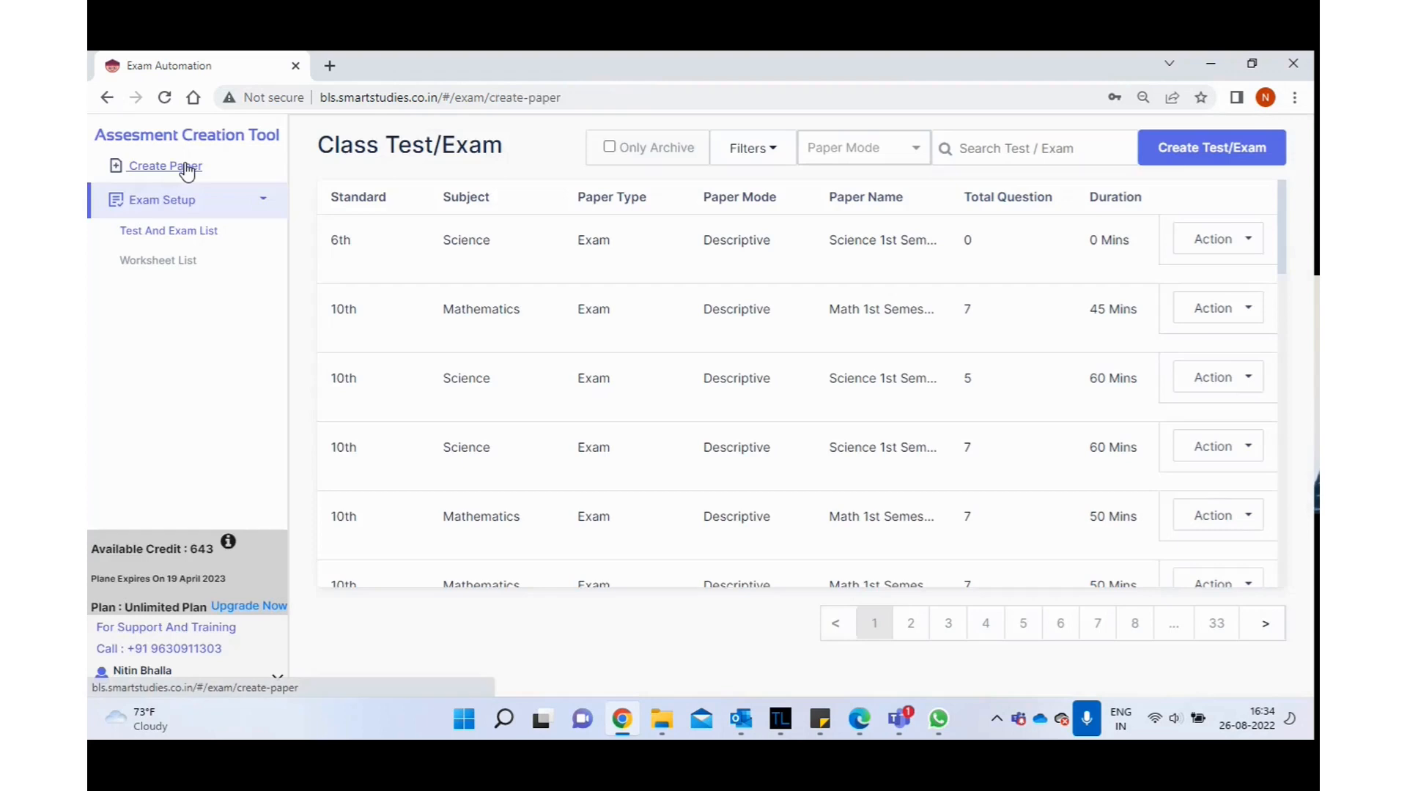
View the Worksheet and Exam/Test forms for creating a paper, and open the worksheet list
left_click(178, 170)
left_click(852, 176)
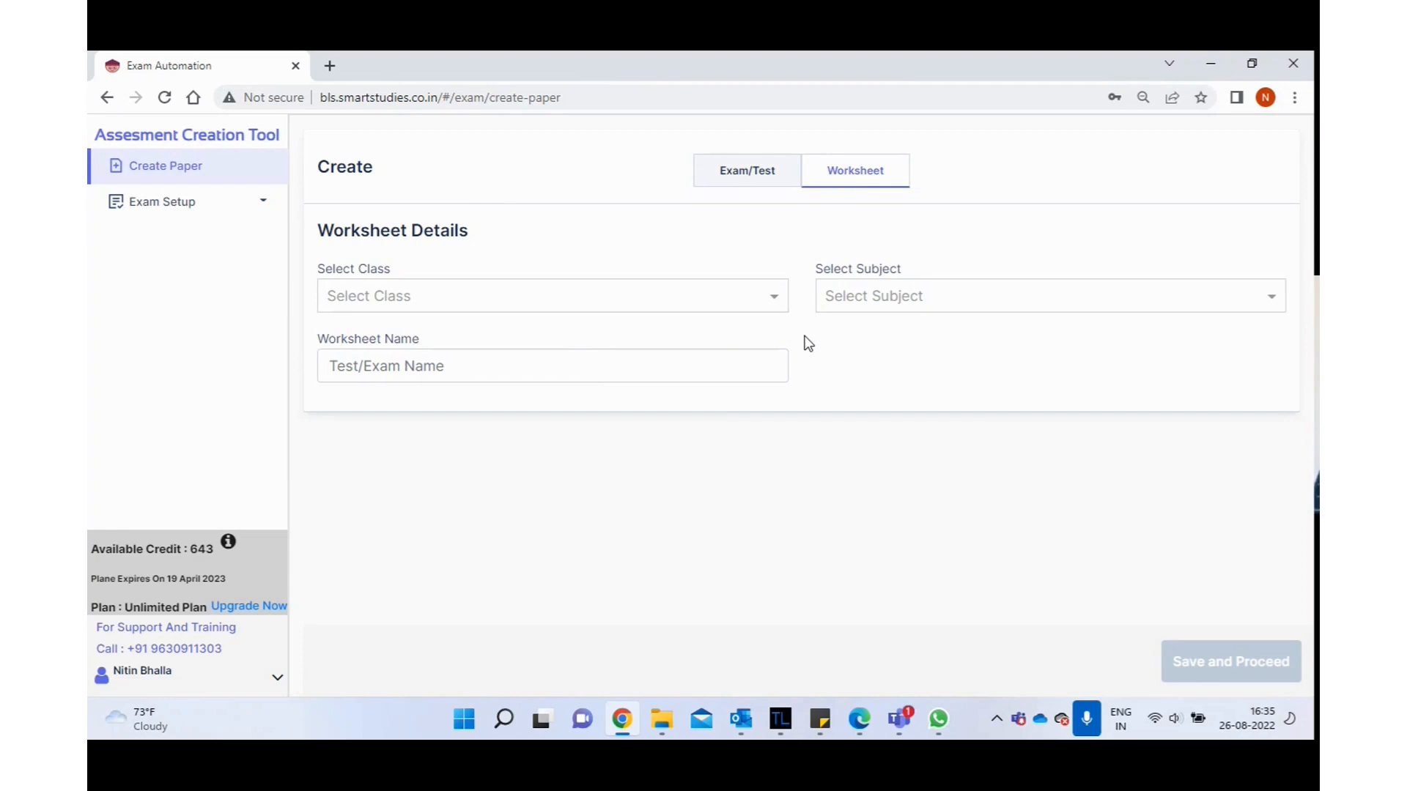
left_click(746, 174)
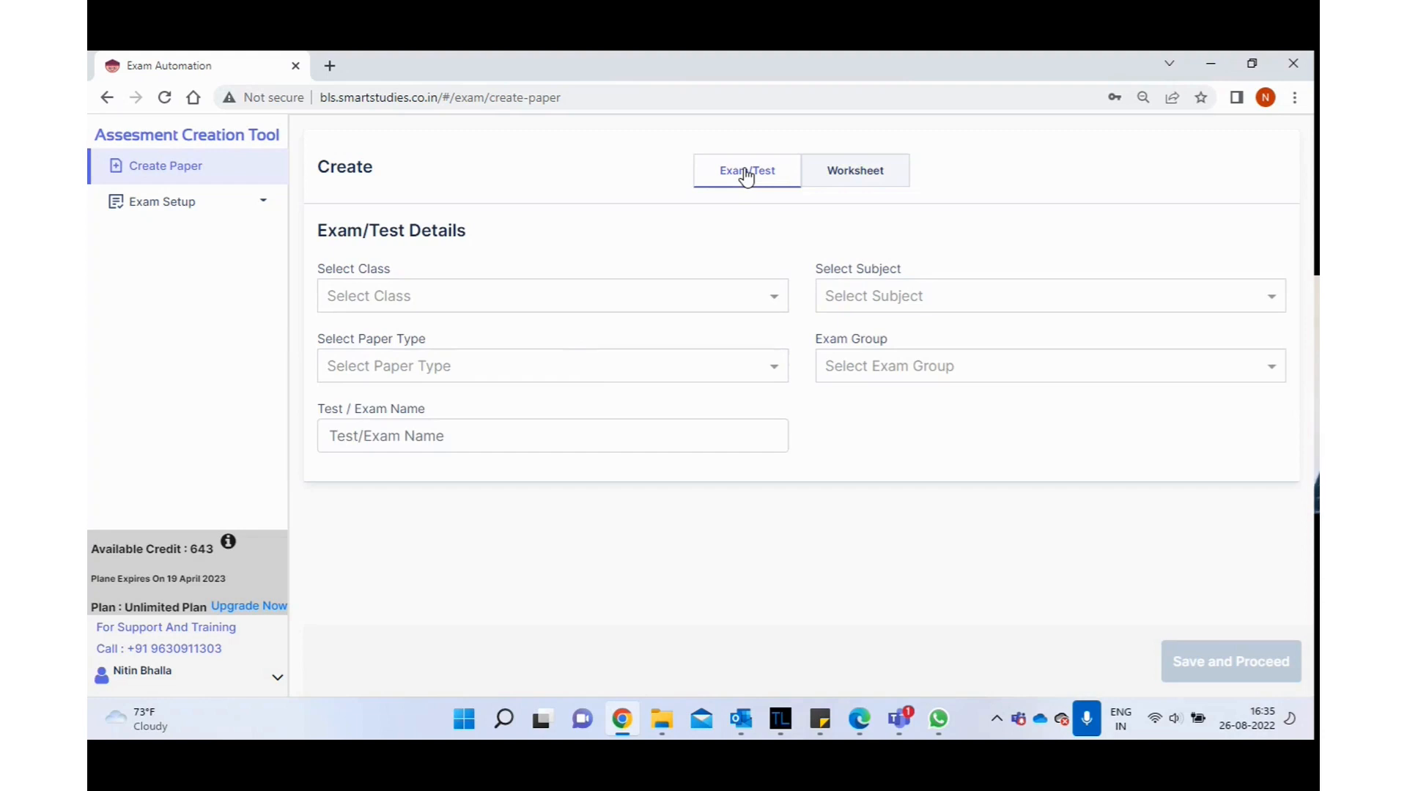
left_click(175, 204)
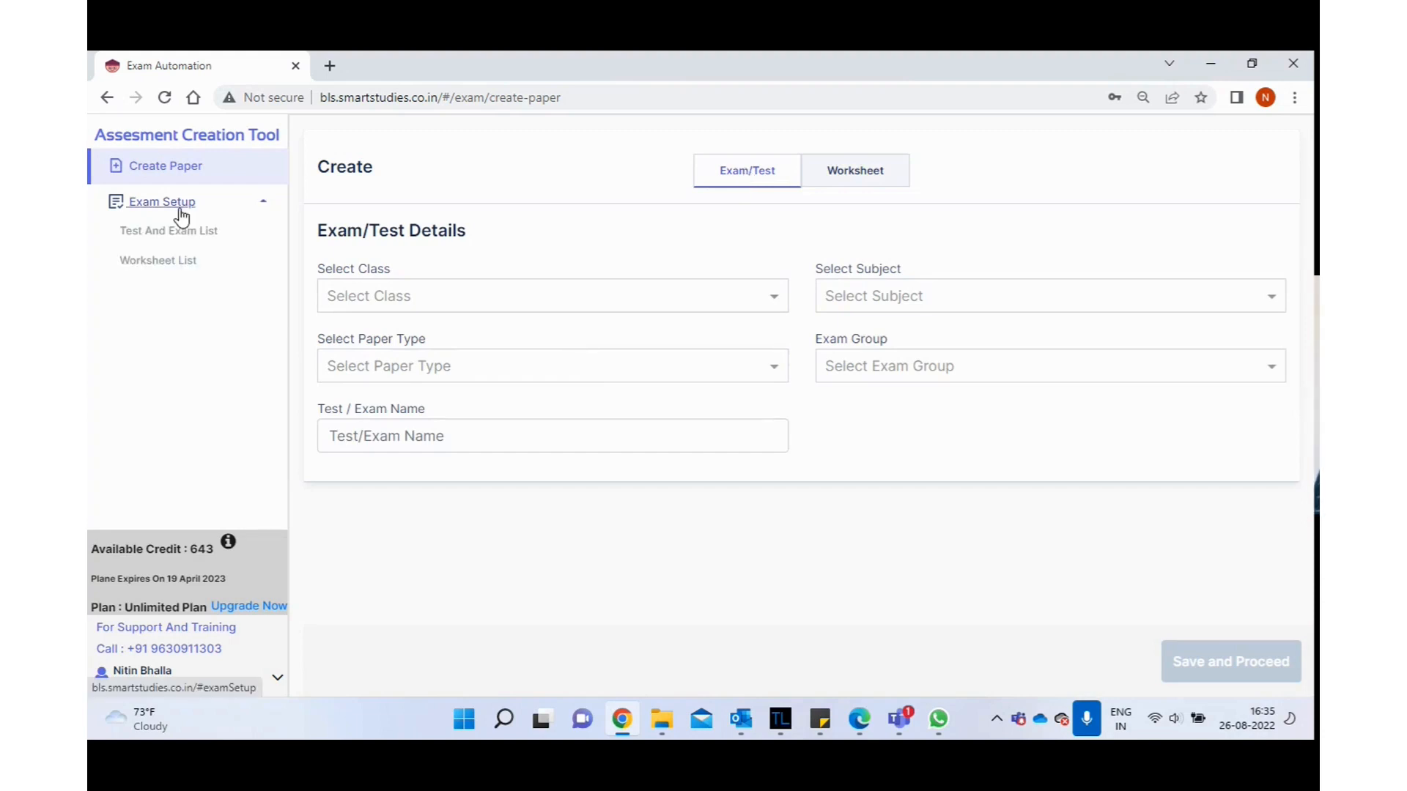
left_click(161, 262)
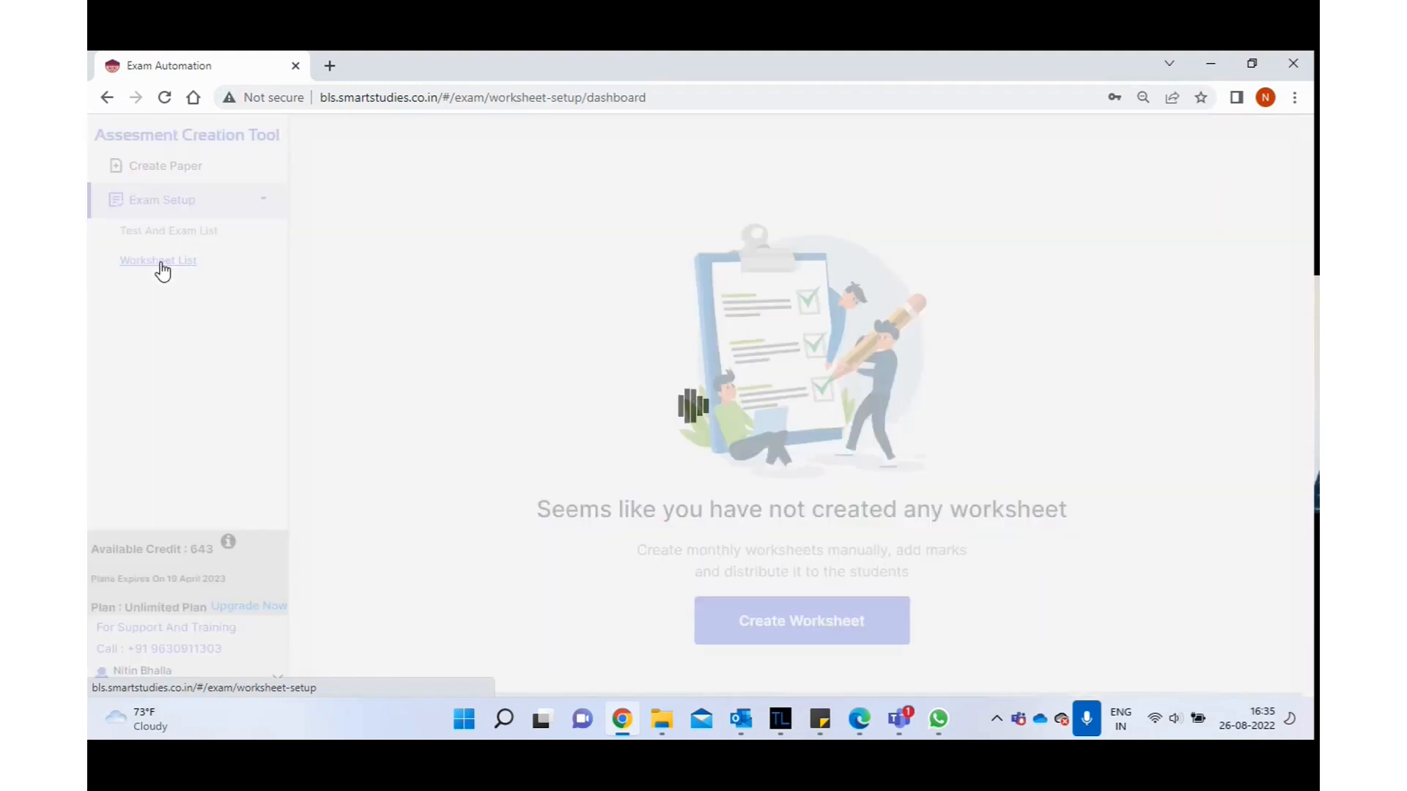